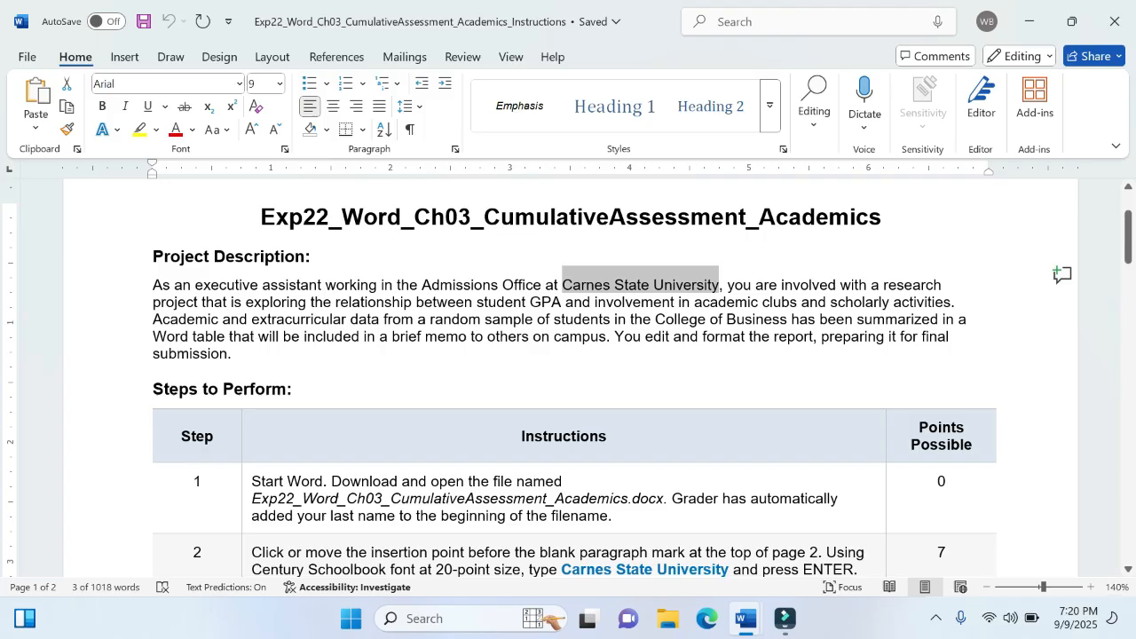
- Highlight "Business has been summarized in a Word table", "brief memo to others on campus" and "edit and format the report" in yellow in the project description
left_click_drag(727, 320, 226, 347)
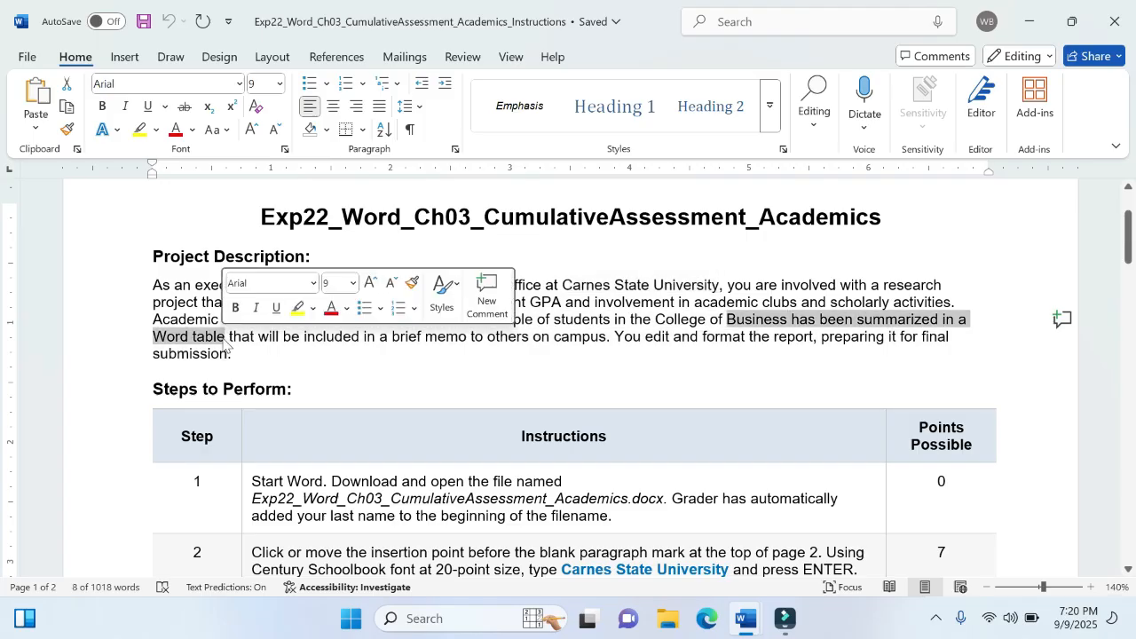
left_click(298, 308)
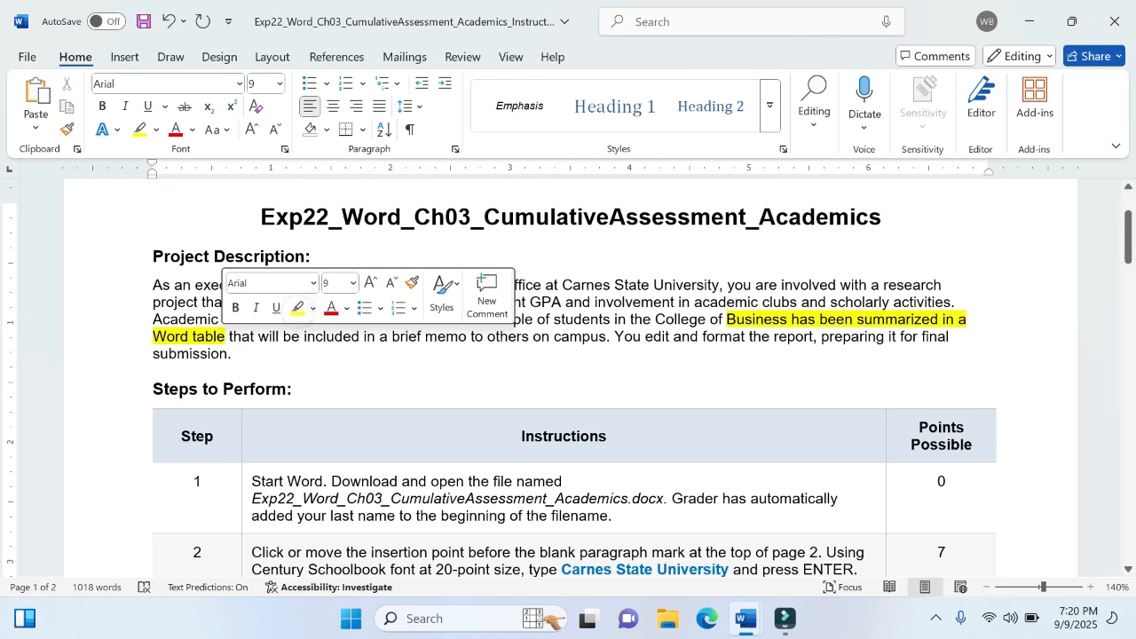
left_click(324, 337)
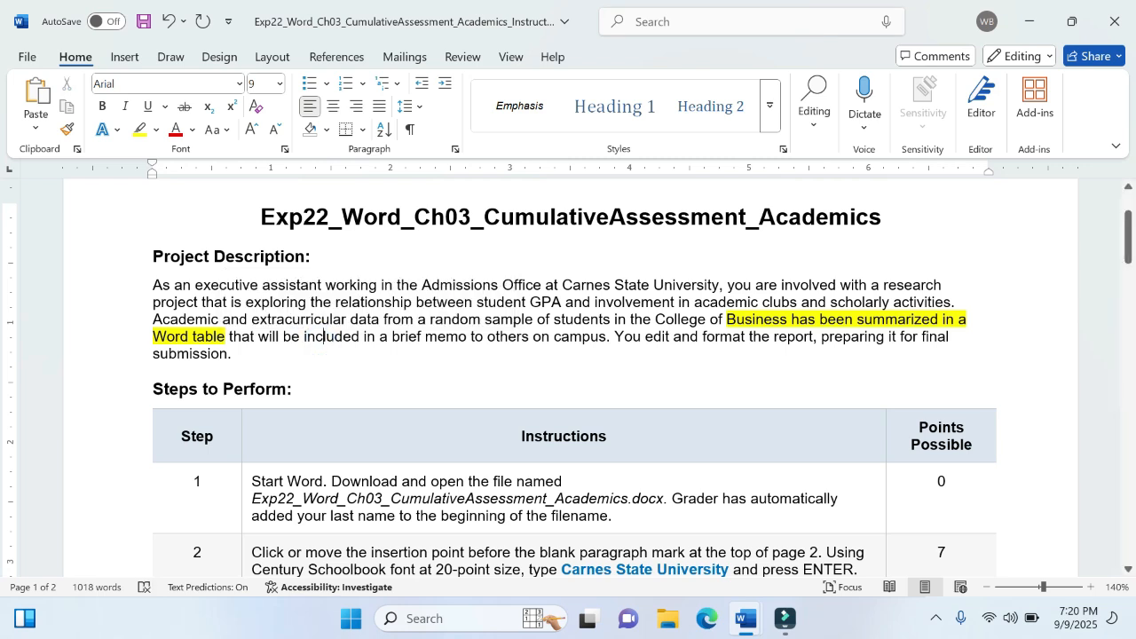
left_click_drag(391, 338, 606, 338)
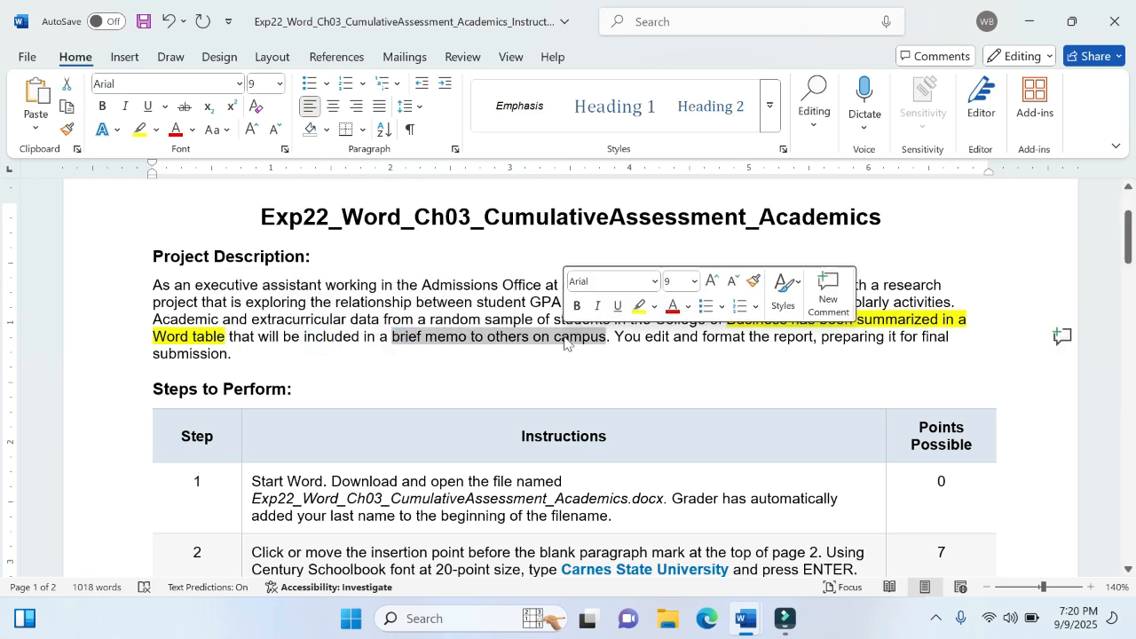
left_click(639, 306)
left_click(652, 335)
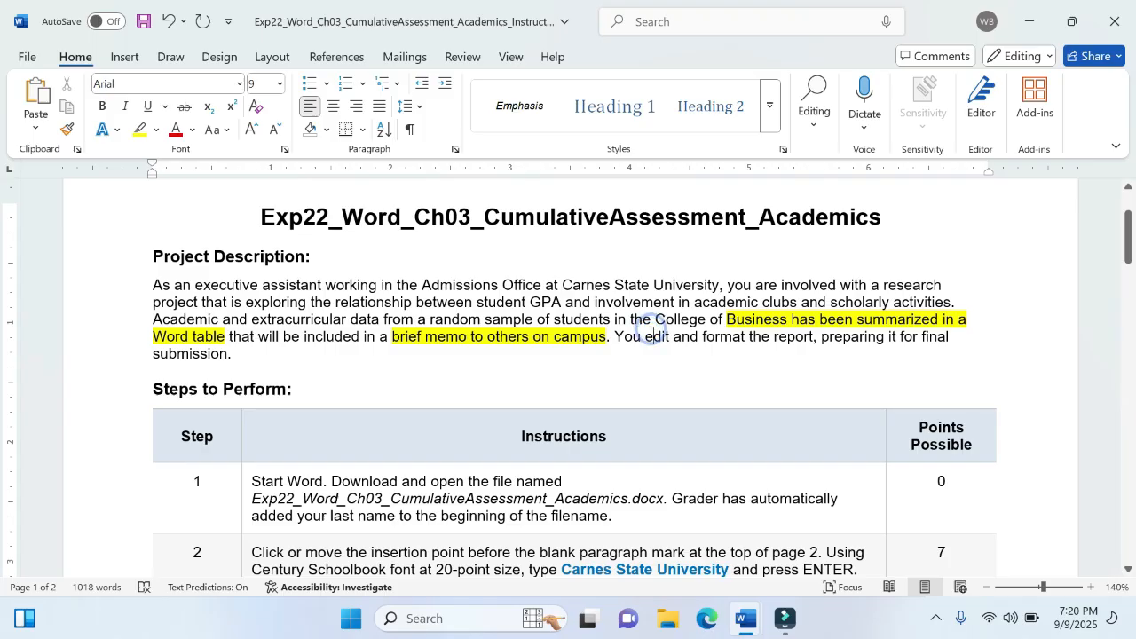
left_click_drag(646, 337, 813, 338)
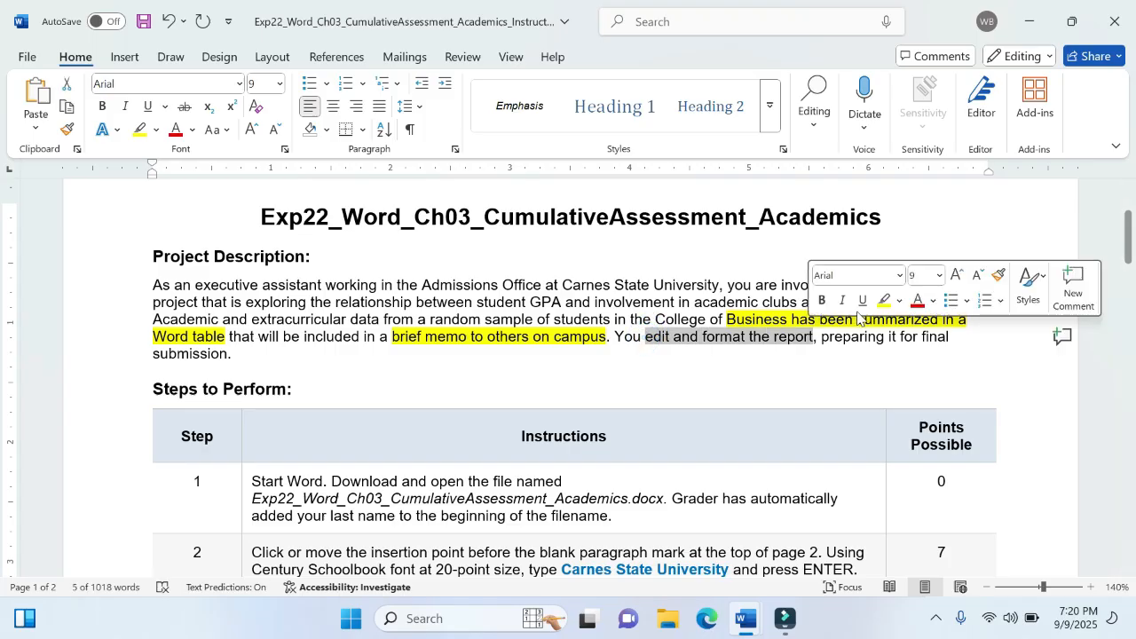
left_click(884, 300)
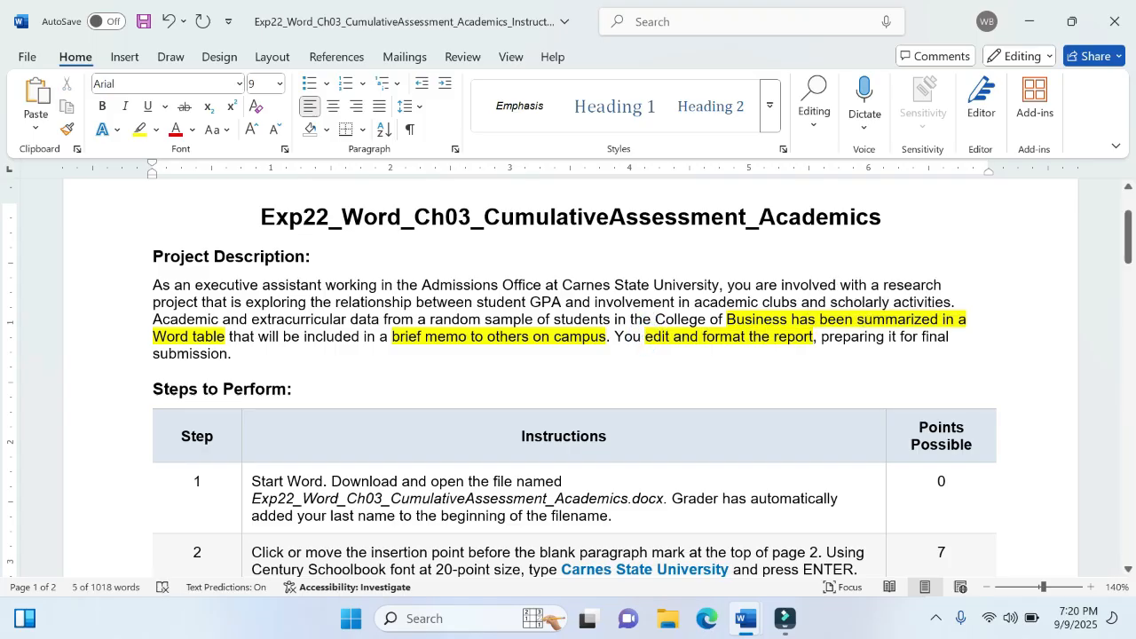
left_click(716, 321)
left_click(679, 361)
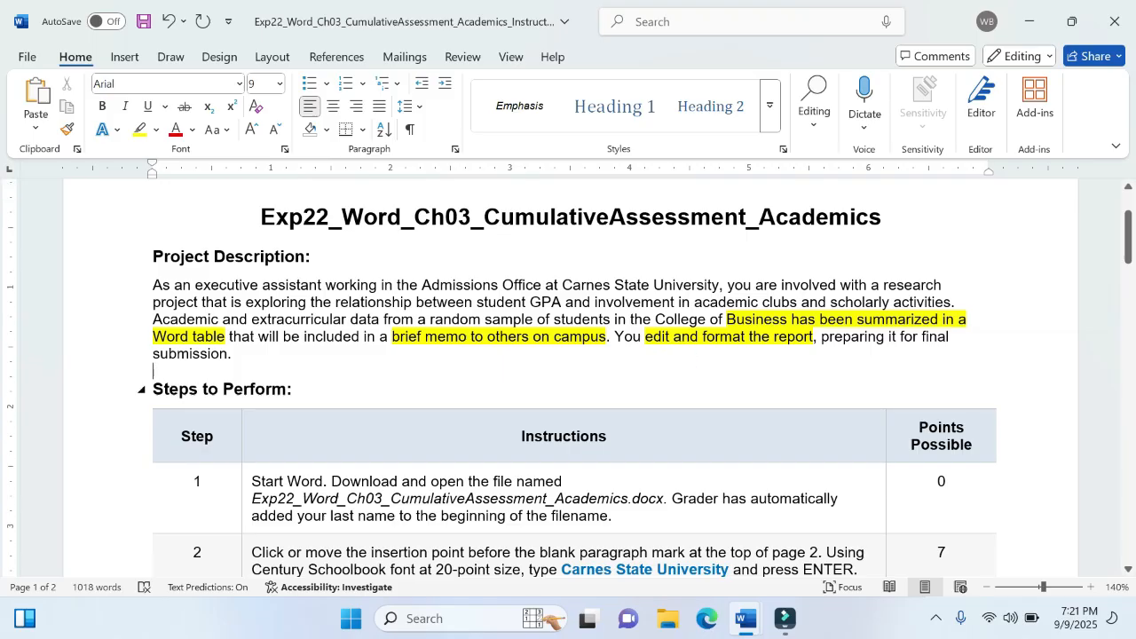
- Review the first steps in the instructions, switch to the memorandum document and show its formatting marks
scroll(568, 377, "down", 3)
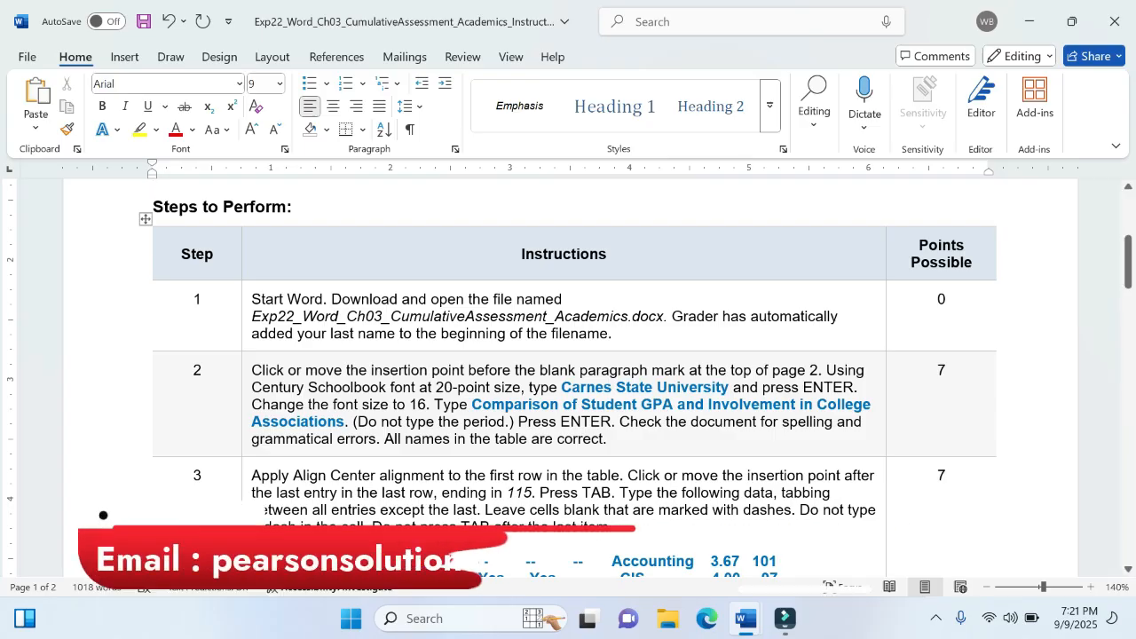
mouse_move(748, 633)
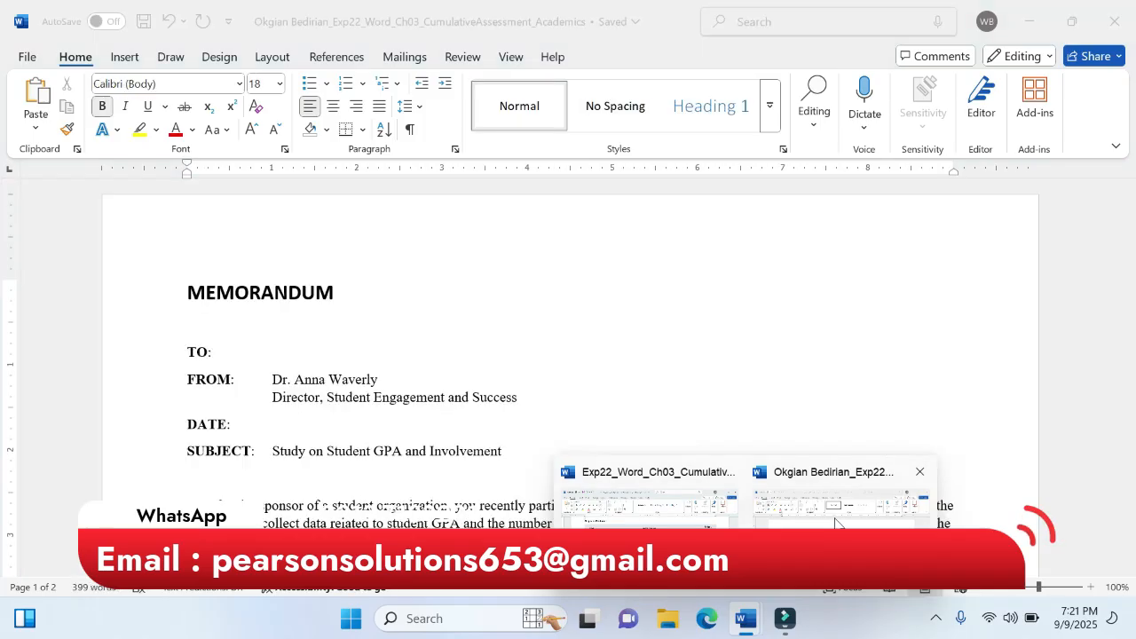
left_click(842, 505)
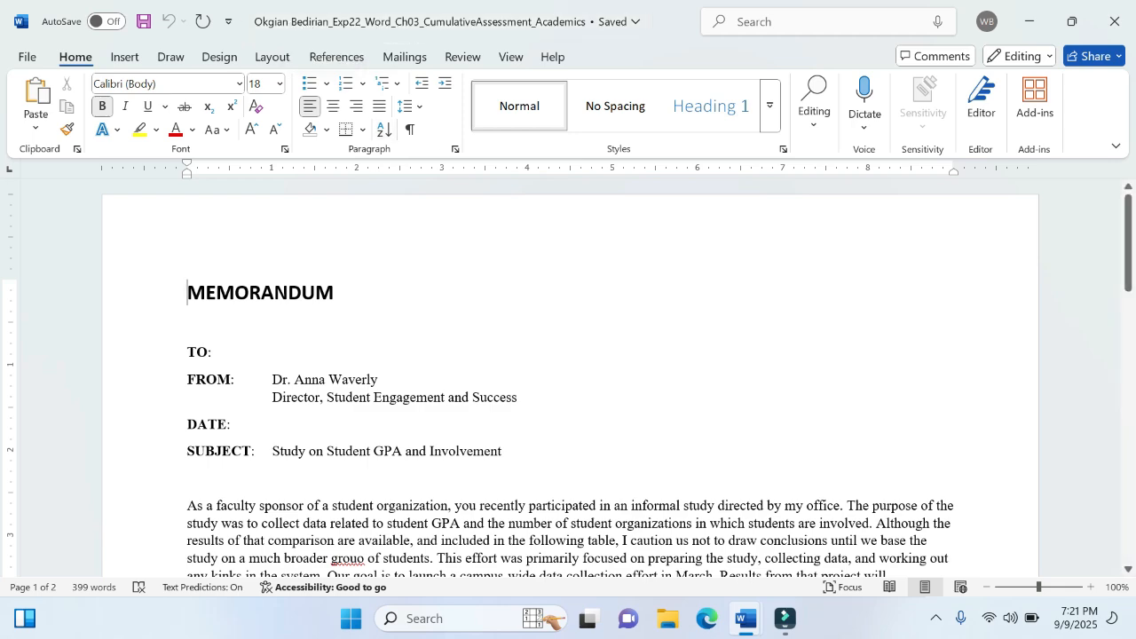
mouse_move(746, 618)
left_click(644, 533)
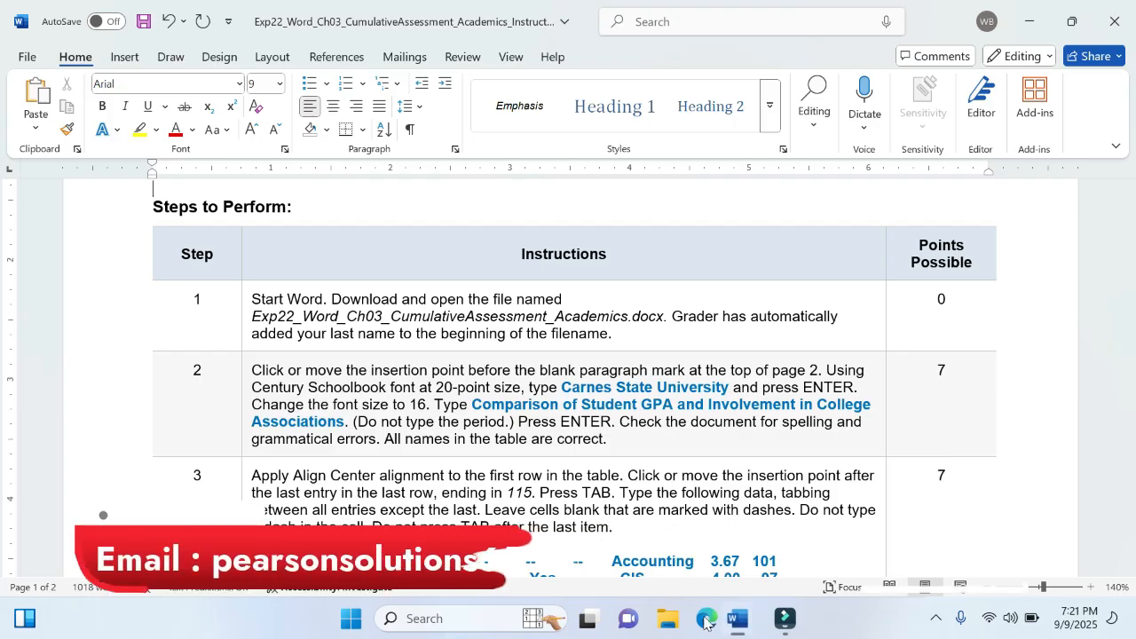
mouse_move(667, 618)
left_click(781, 473)
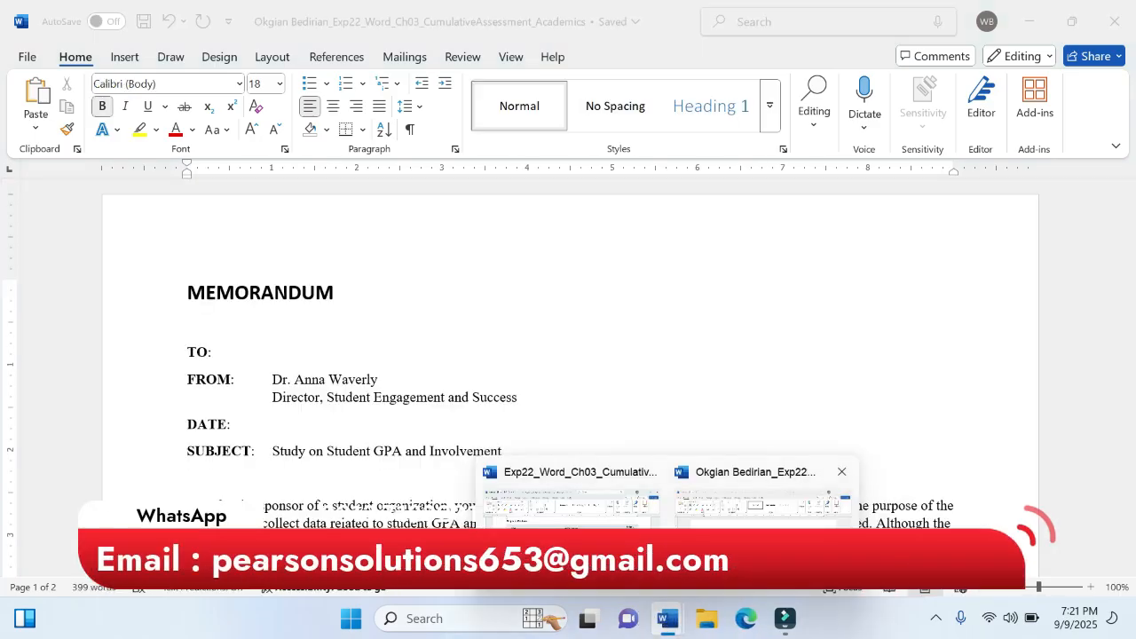
left_click(409, 128)
- Place the insertion point before the blank paragraph mark at the top of page 2 of the memorandum
mouse_move(668, 613)
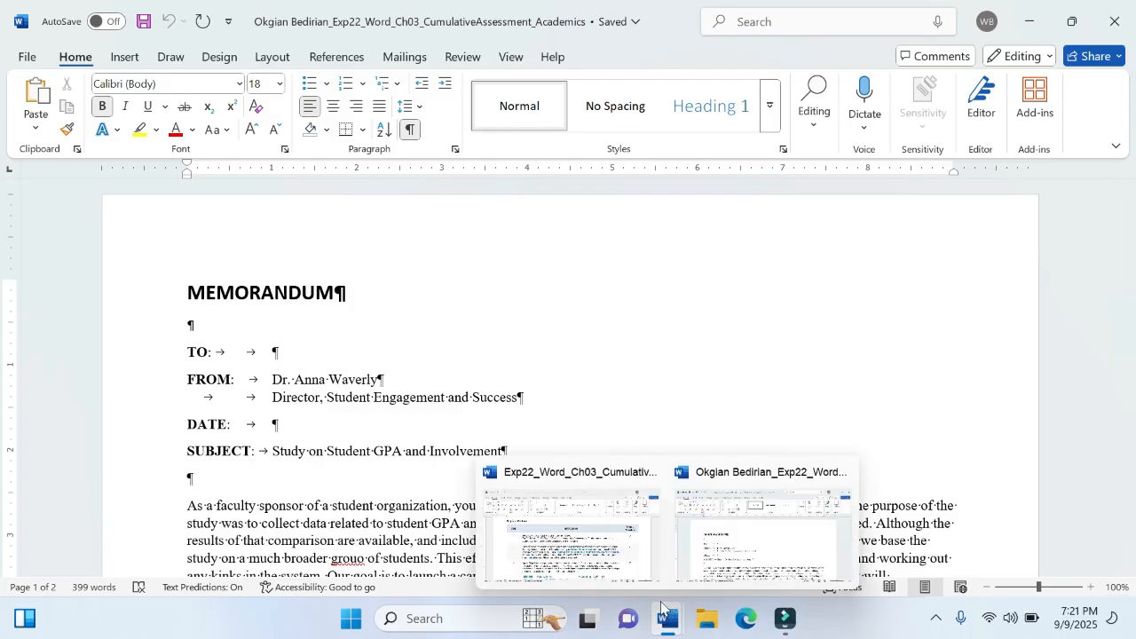
mouse_move(630, 553)
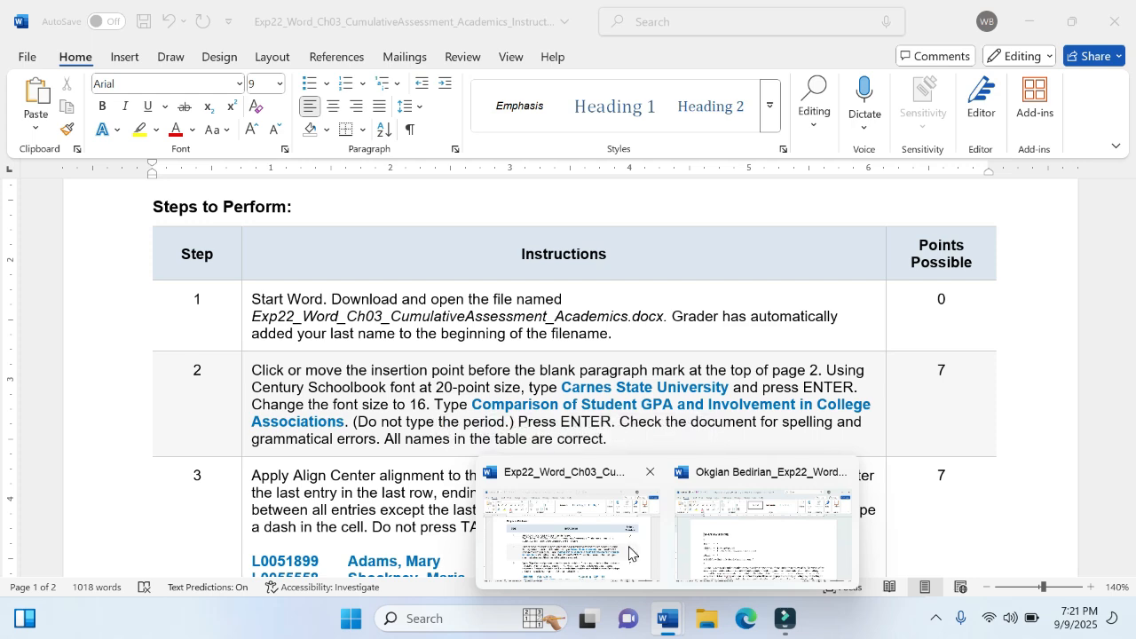
left_click(762, 537)
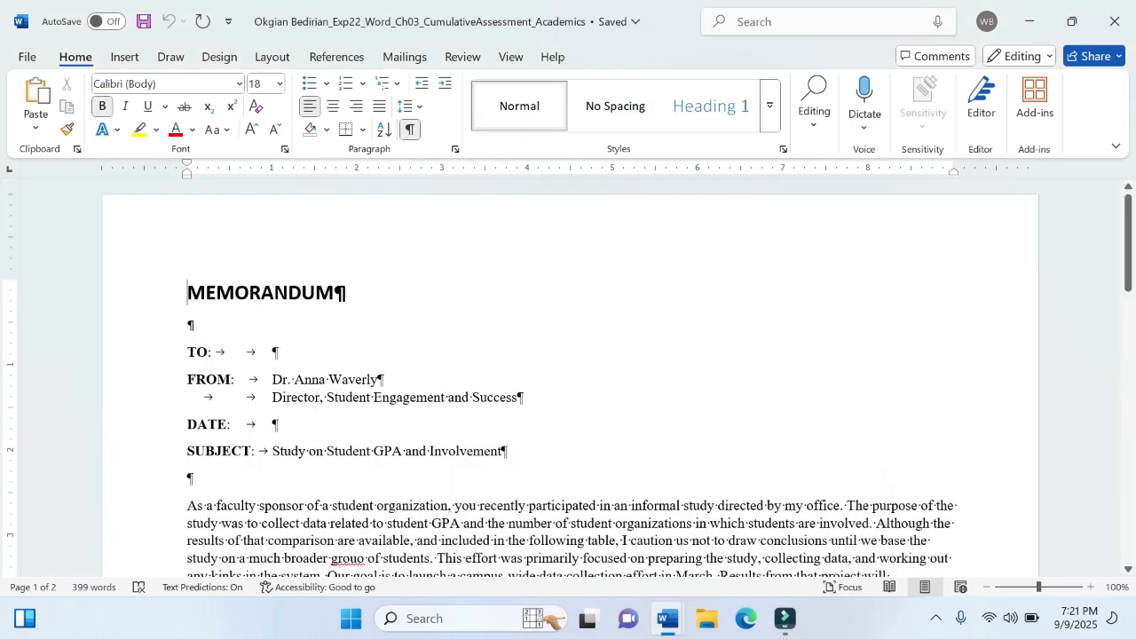
scroll(761, 537, "down", 10)
scroll(569, 382, "down", 5)
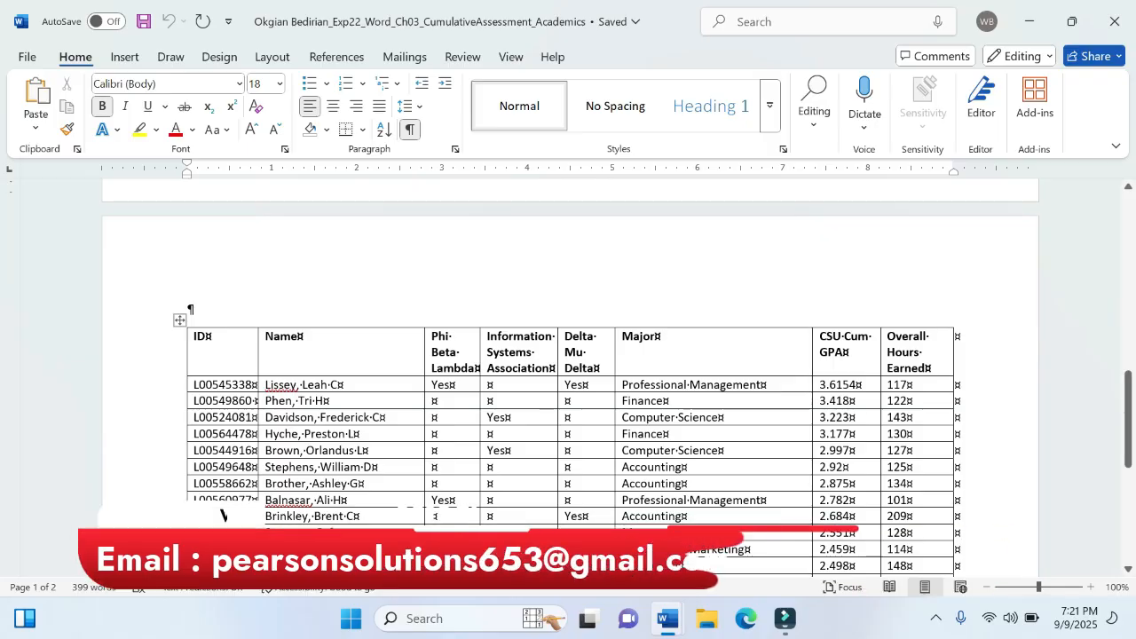
left_click(189, 308)
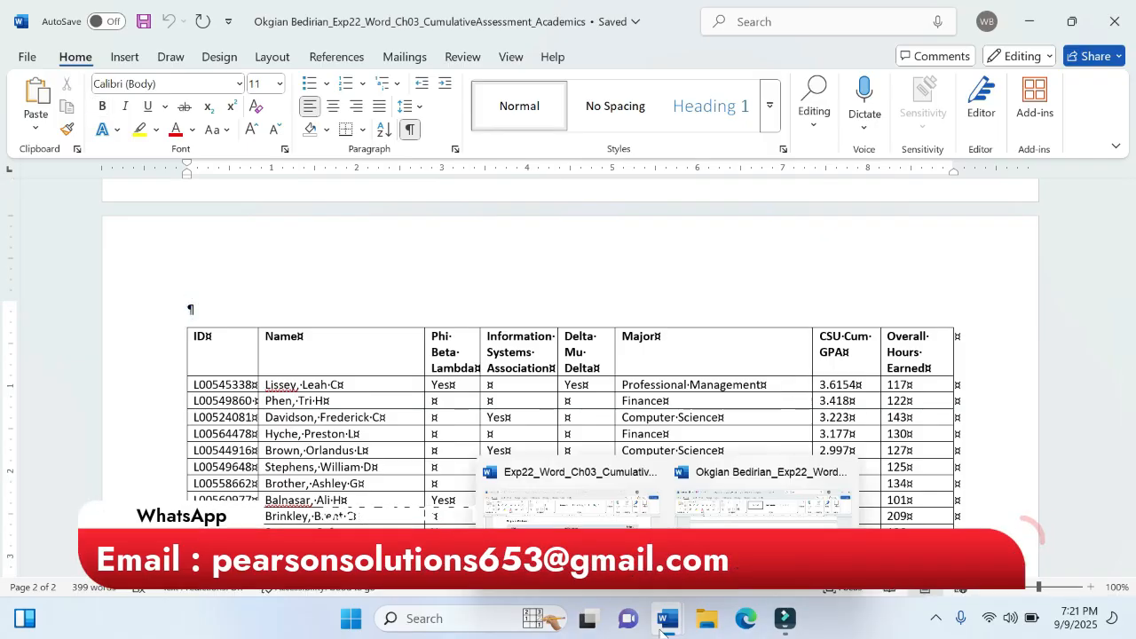
- Return to the instructions document and highlight "Century Schoolbook font at 20-point size" in step 2 in yellow
left_click(568, 502)
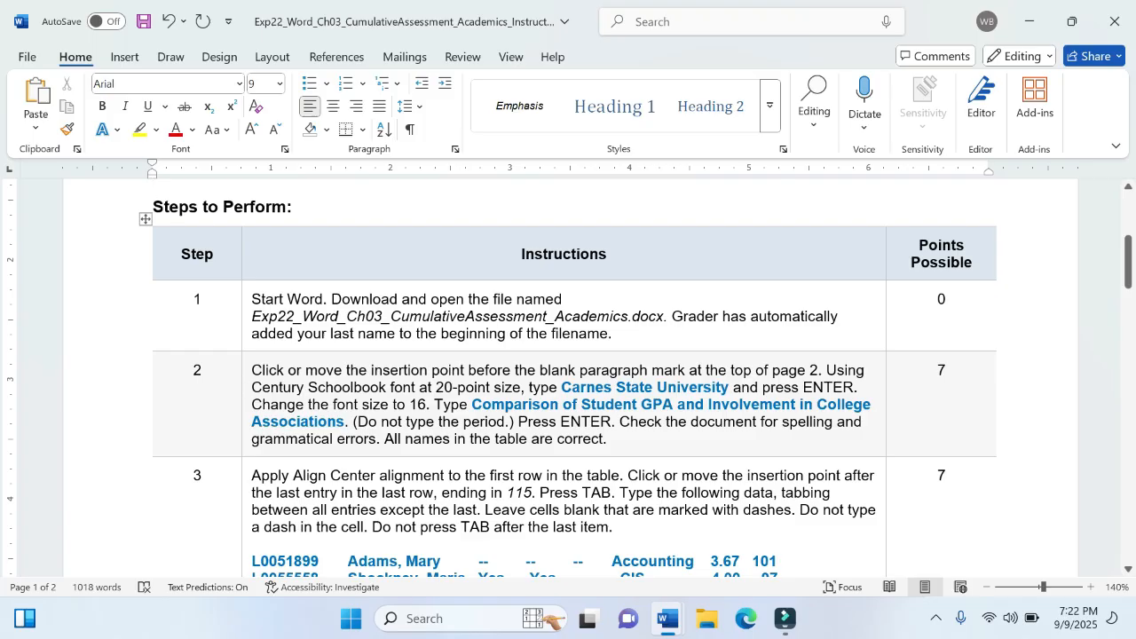
left_click_drag(252, 387, 522, 387)
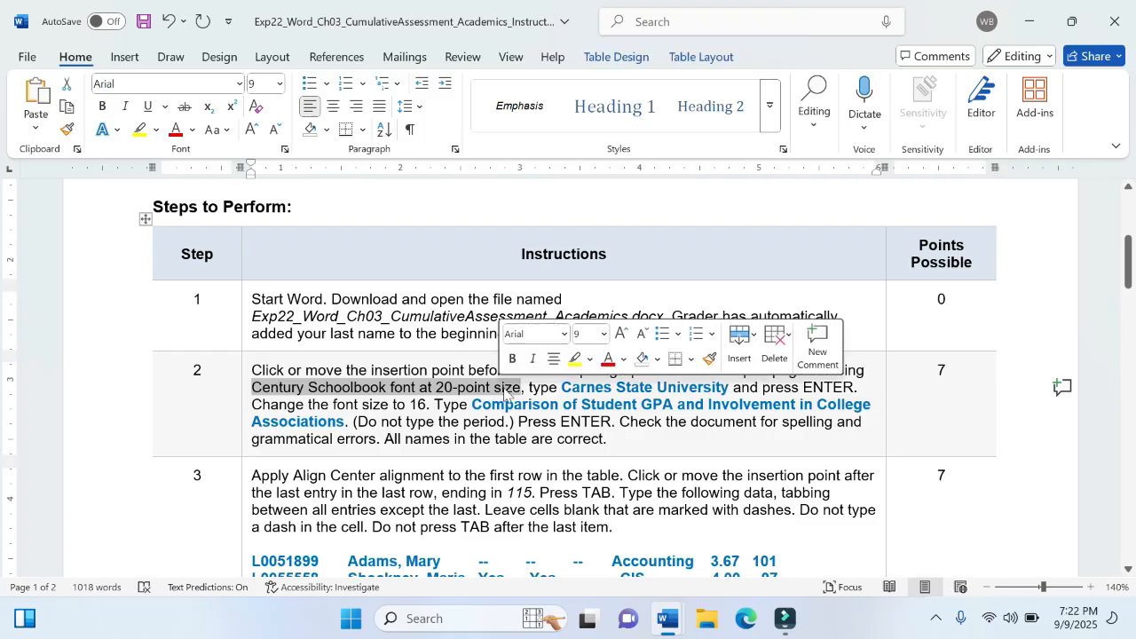
left_click(573, 360)
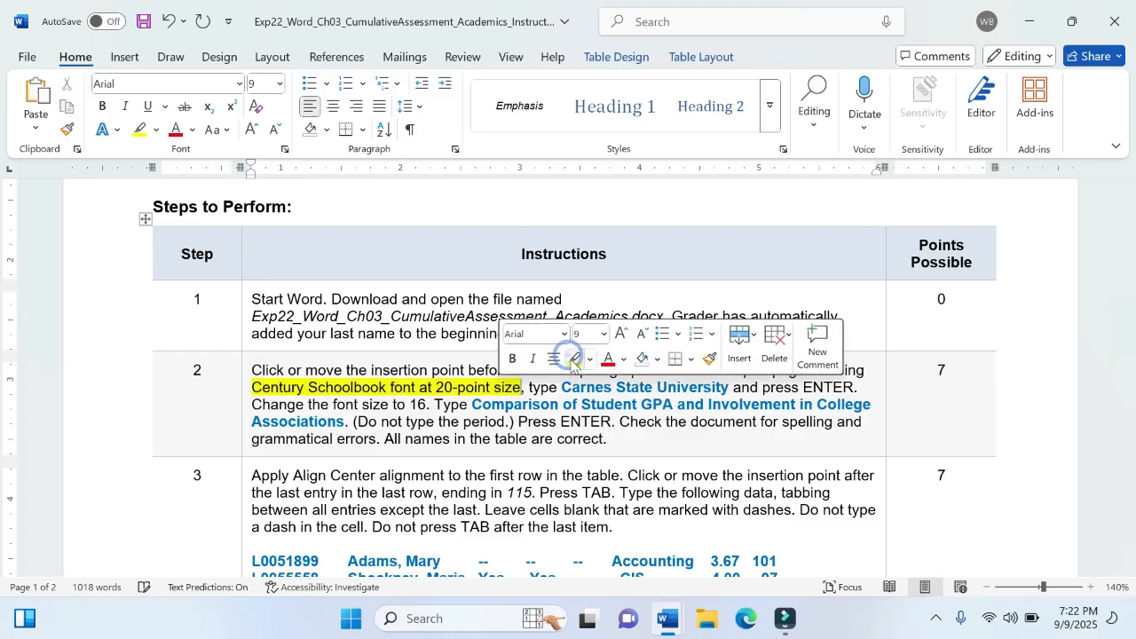
- Switch to the memorandum and format the blank paragraph above the table as Century Schoolbook, 20 pt
mouse_move(672, 626)
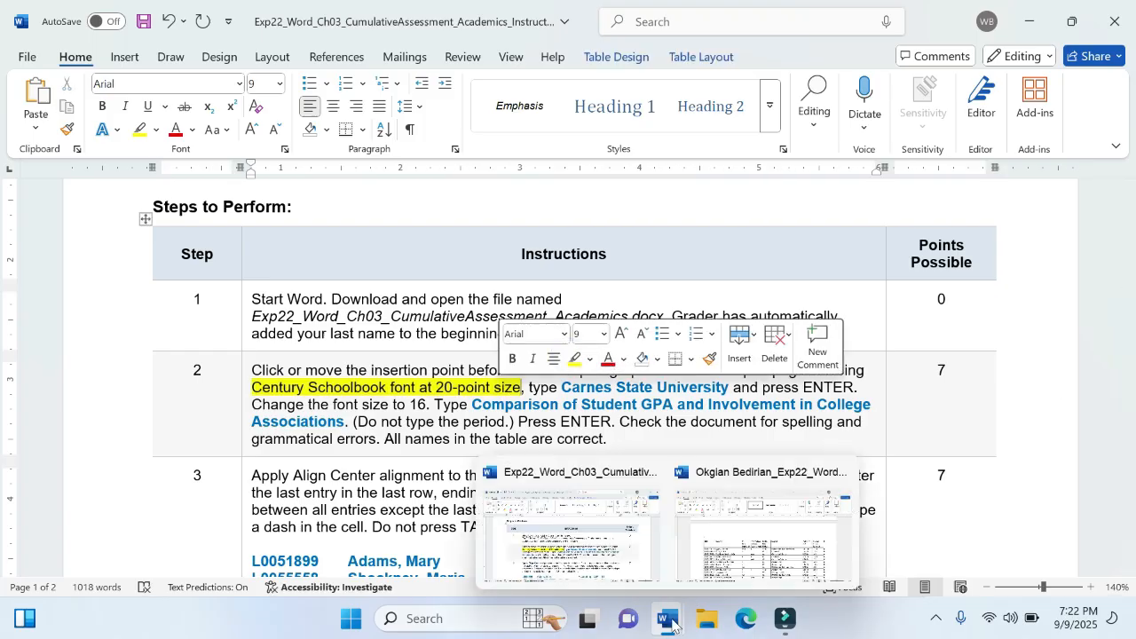
left_click(763, 532)
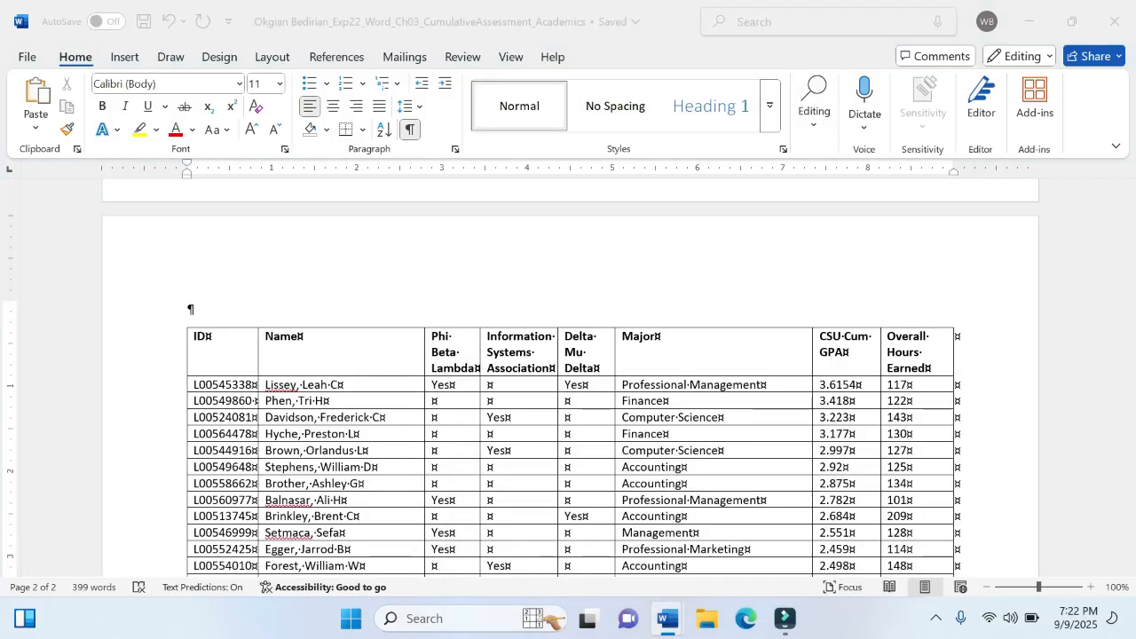
left_click(239, 85)
left_click(240, 84)
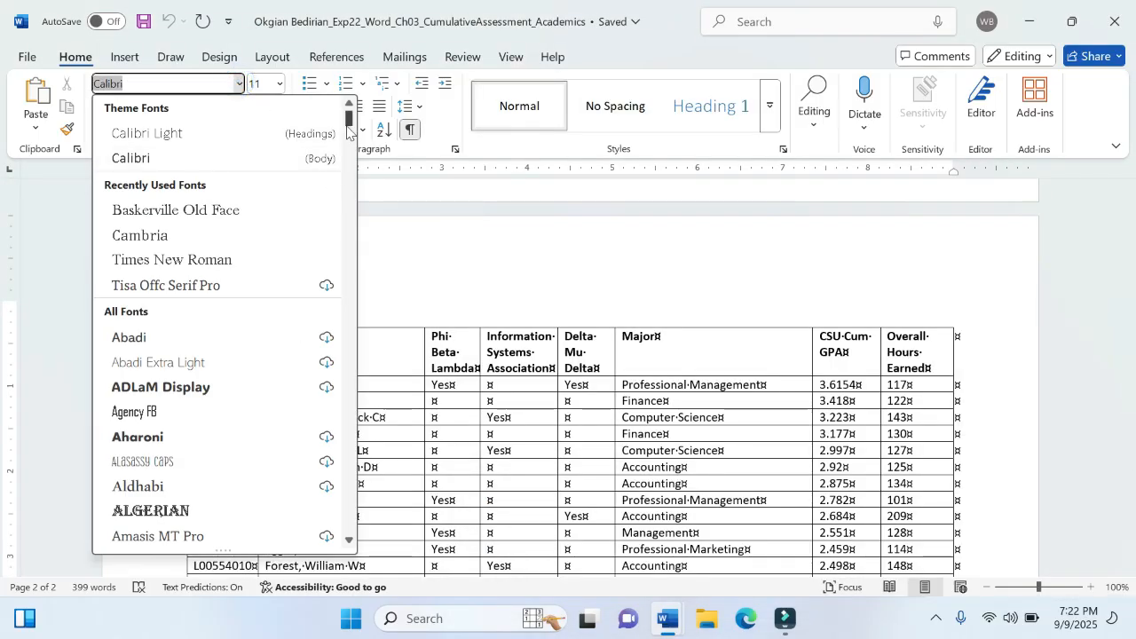
left_click_drag(347, 124, 349, 210)
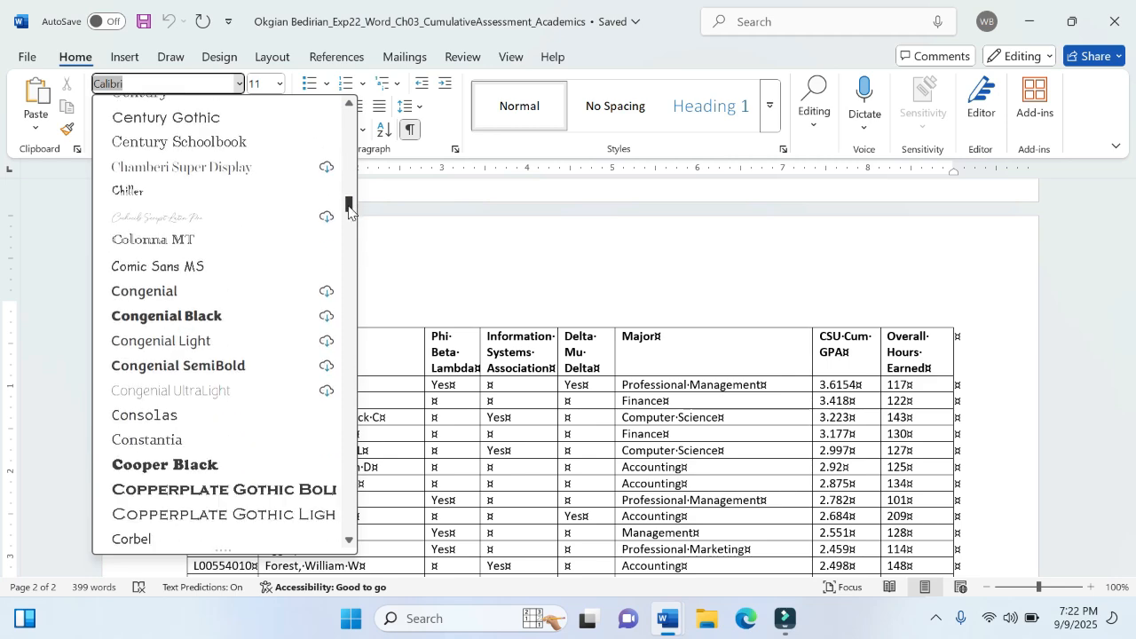
left_click(255, 145)
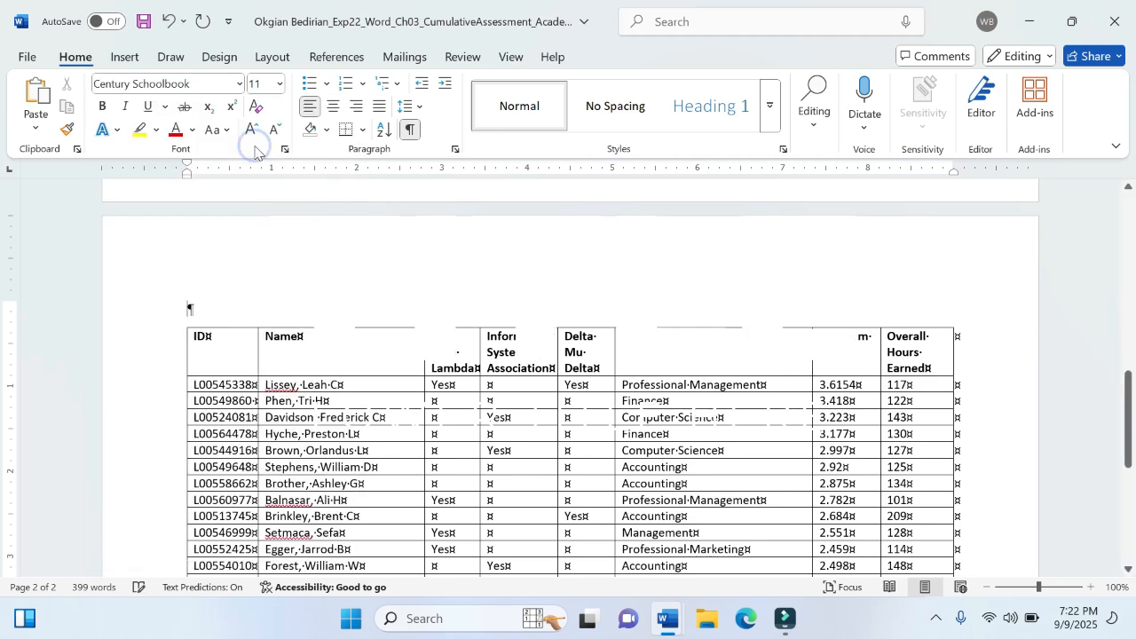
left_click(280, 84)
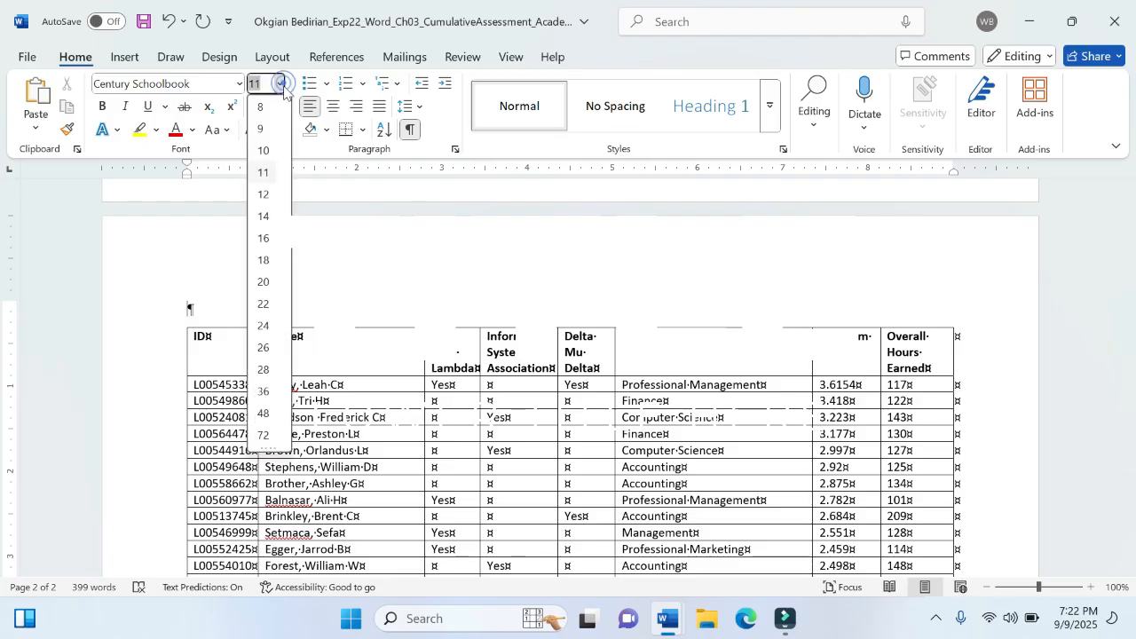
left_click(263, 283)
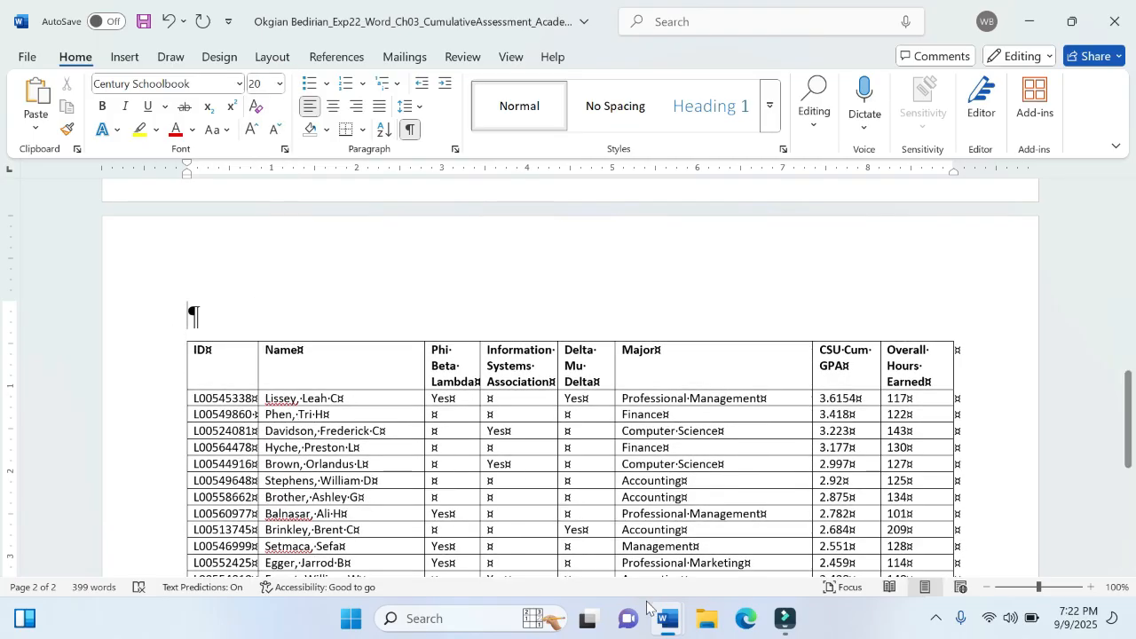
- Check the title wording in the instructions and enter "Carnes State University" in the blank paragraph above the memorandum's table
mouse_move(657, 615)
left_click(613, 545)
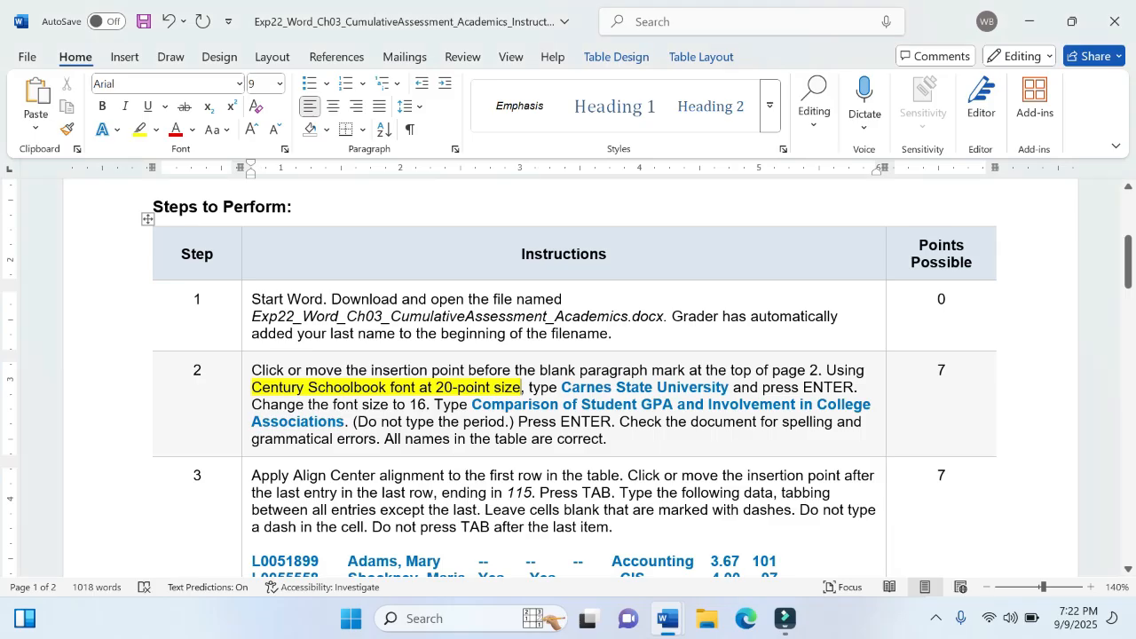
mouse_move(669, 619)
left_click(755, 551)
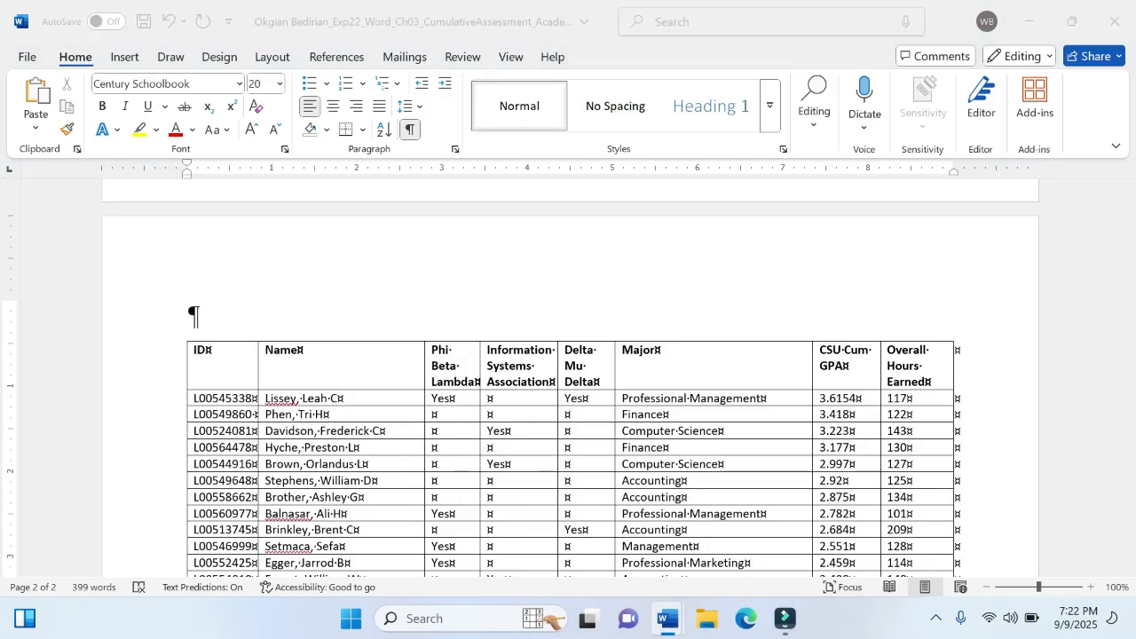
type("C")
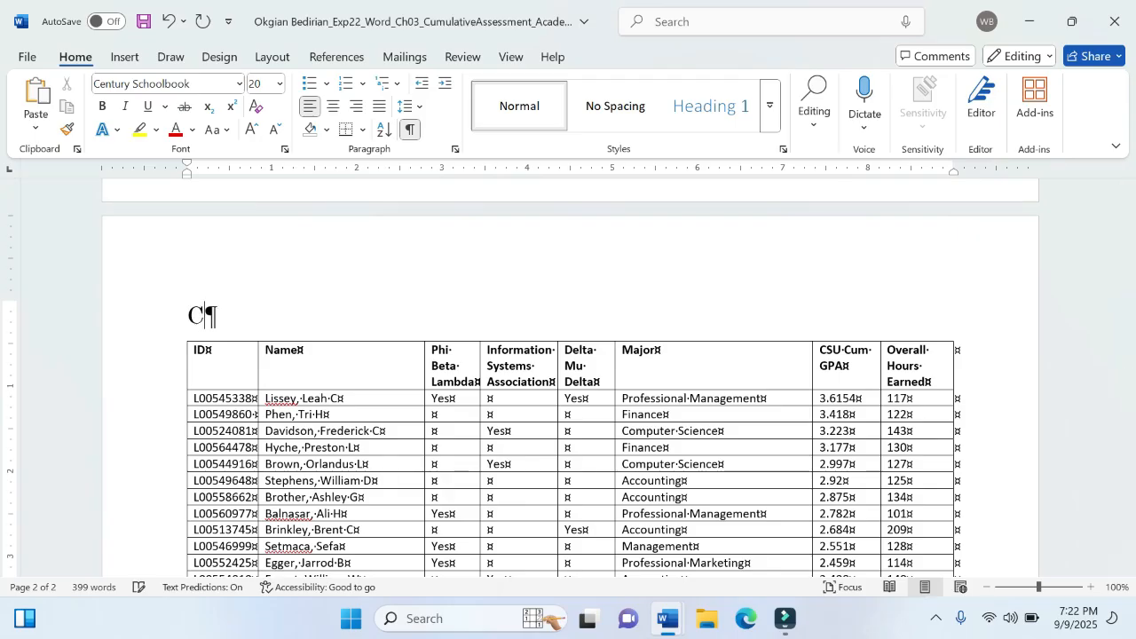
type("arnes")
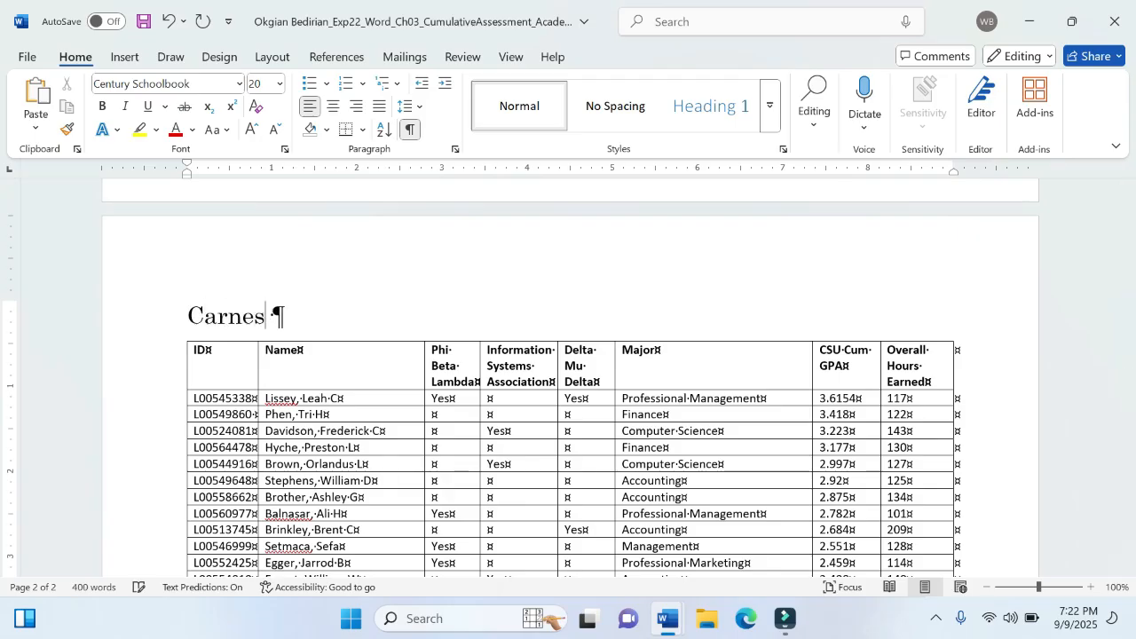
type(" State ")
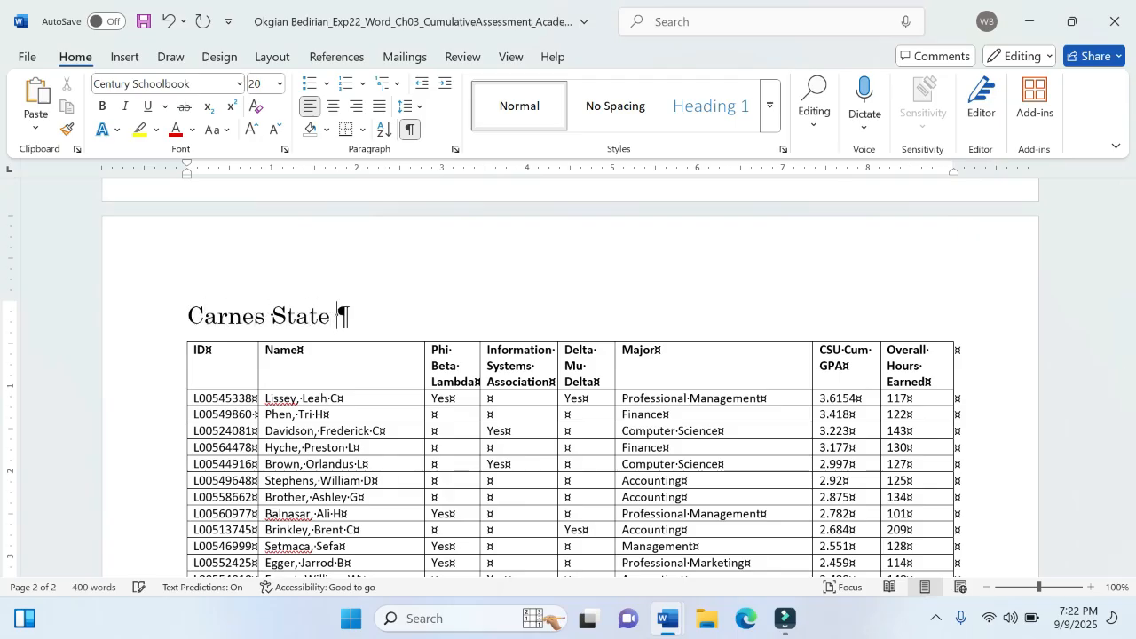
type("Univers")
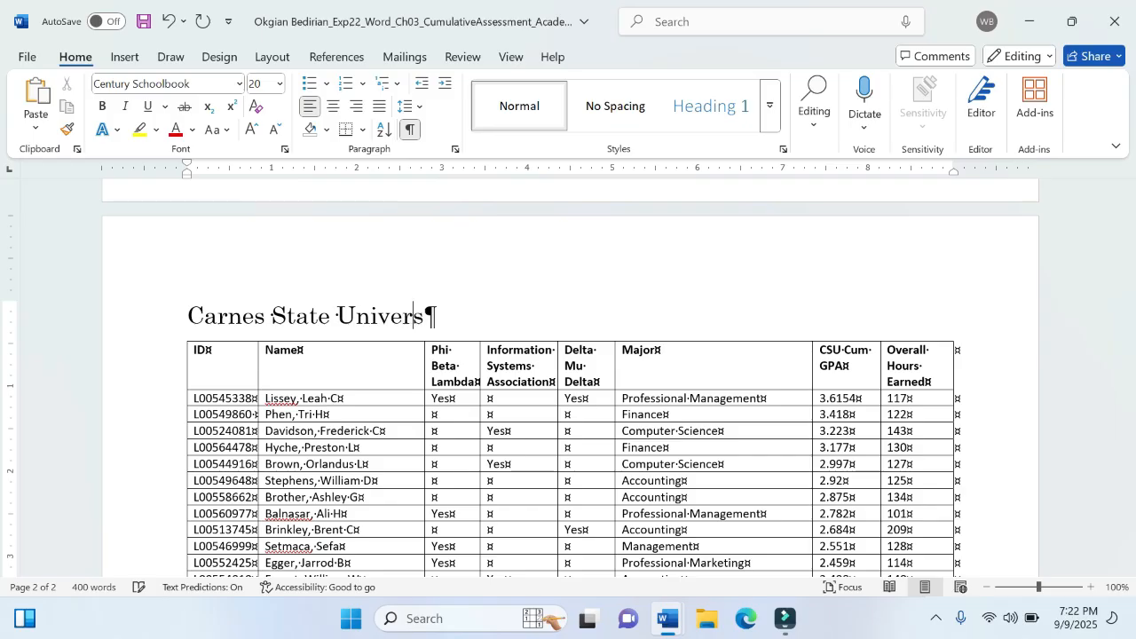
type("ity")
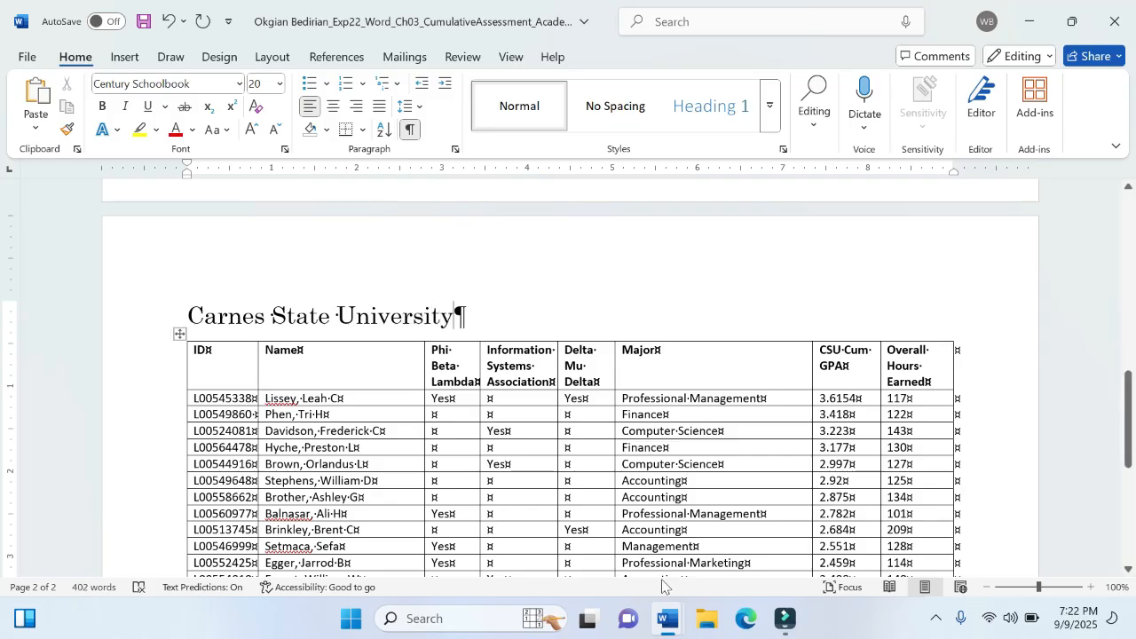
- Check step 2 of the instructions and start a new paragraph below "Carnes State University" in the memorandum at font size 16
mouse_move(667, 619)
left_click(577, 563)
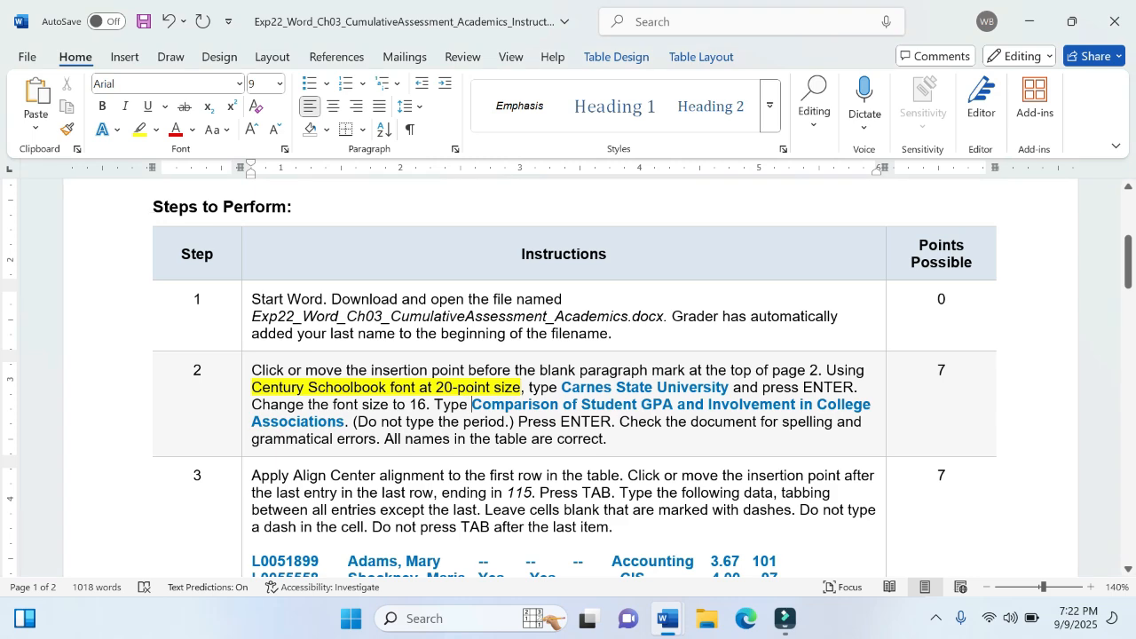
left_click(472, 405)
mouse_move(674, 620)
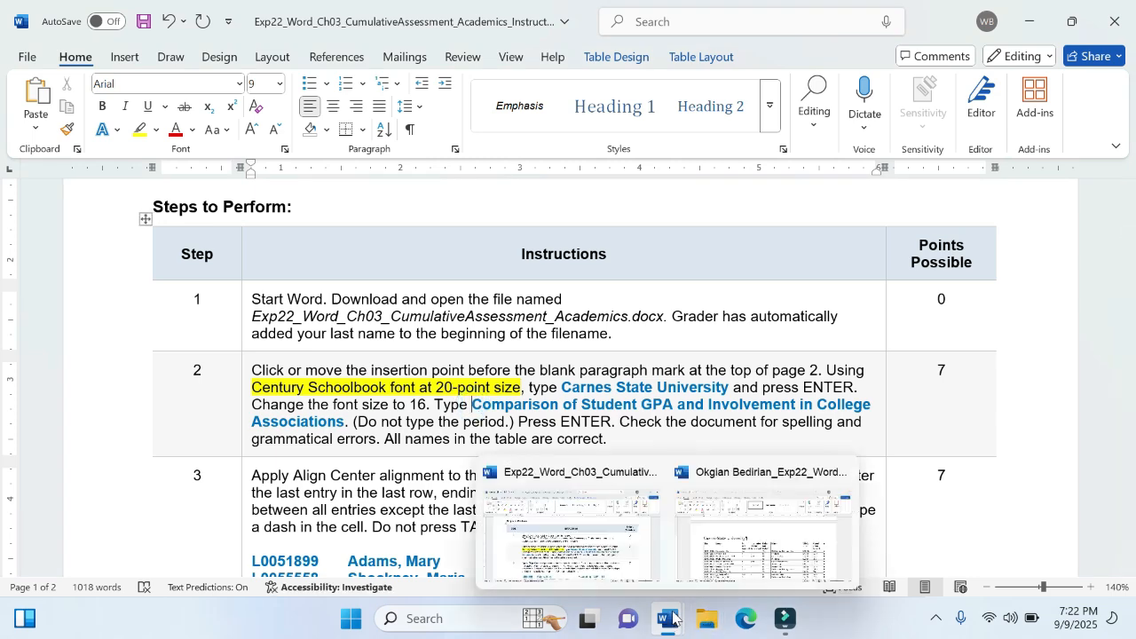
left_click(746, 561)
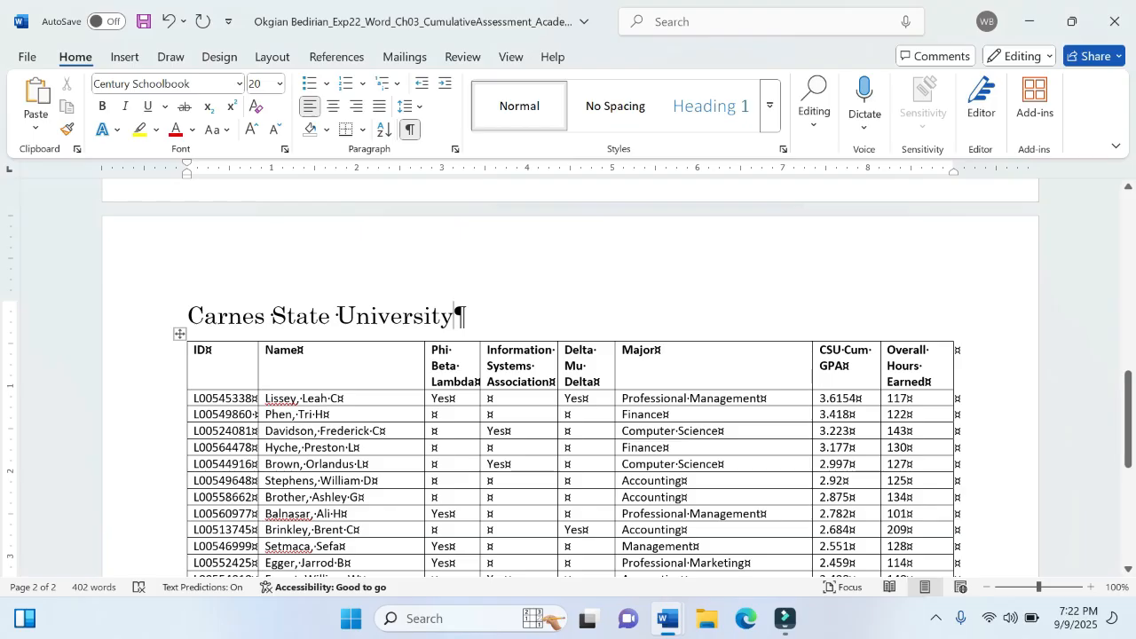
key("Return")
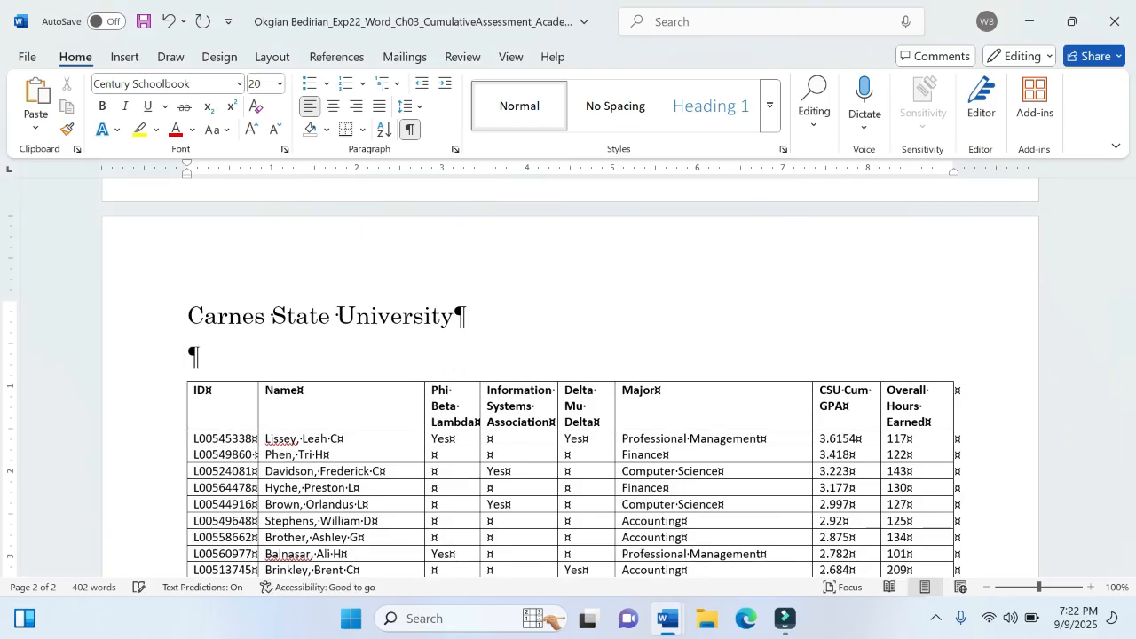
left_click(280, 85)
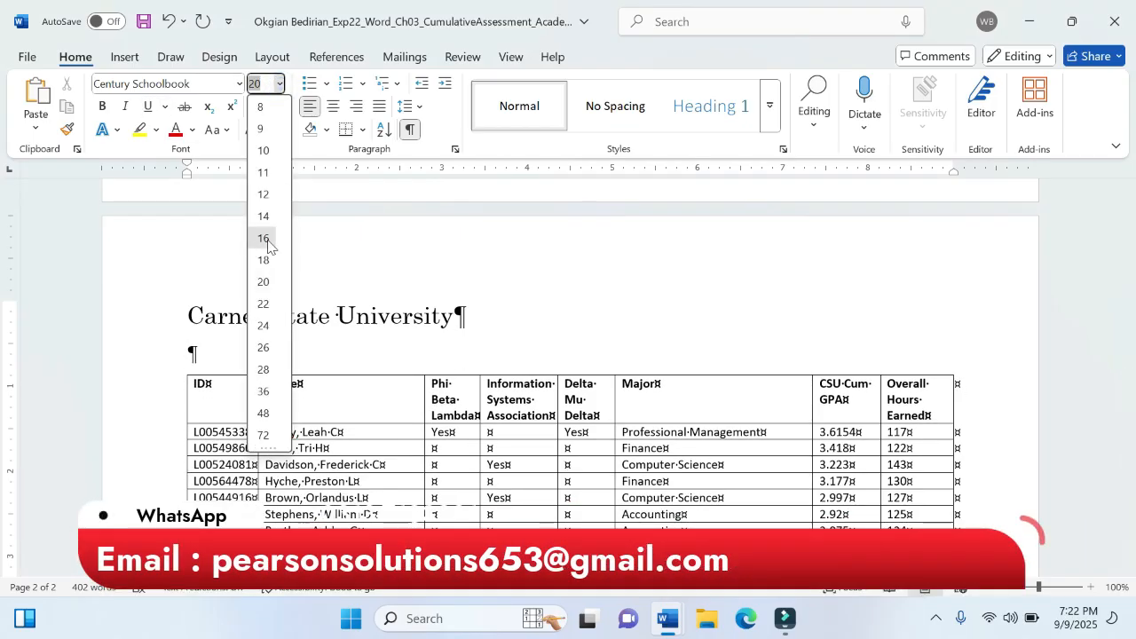
left_click(263, 238)
- Select the subtitle wording in step 2 of the instructions document to check it, and return to the memorandum
left_click(668, 618)
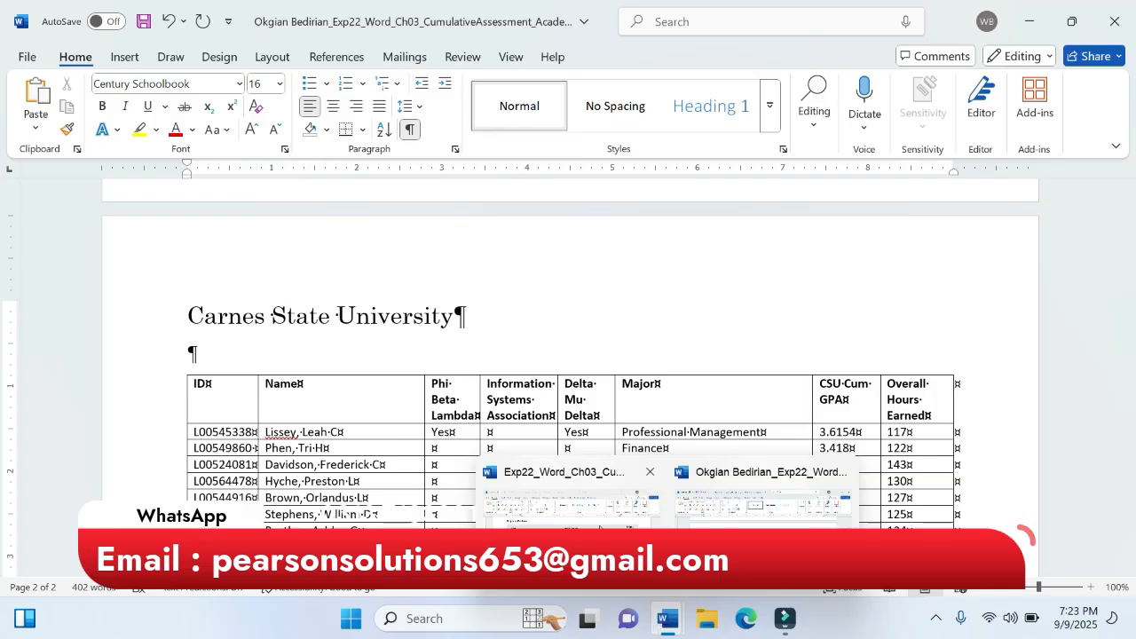
left_click(568, 515)
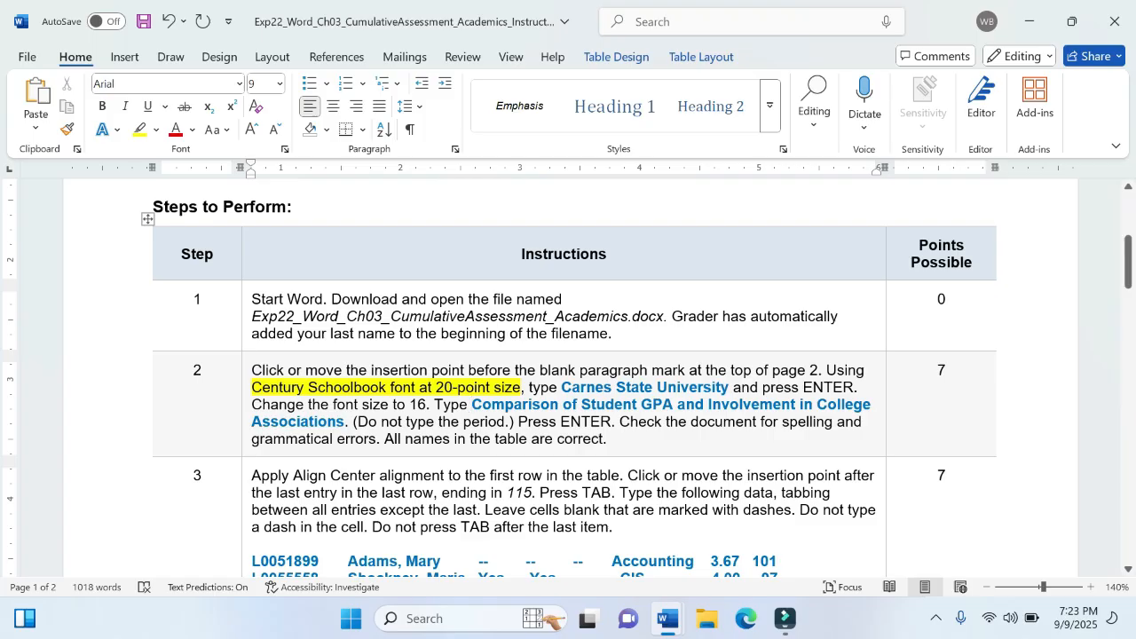
left_click_drag(471, 403, 347, 428)
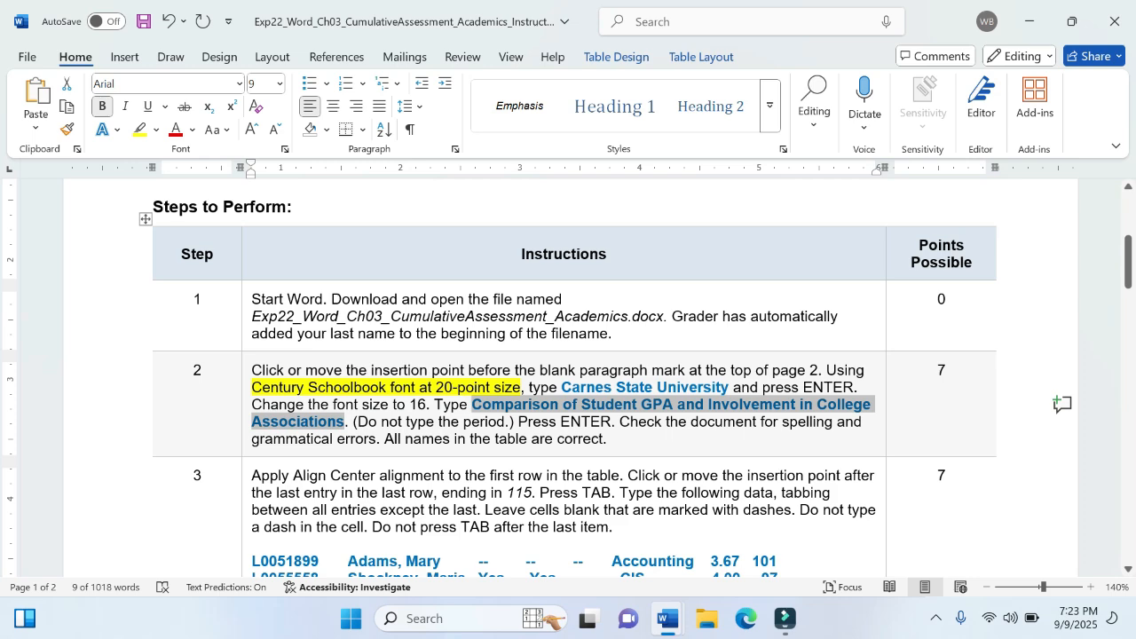
mouse_move(668, 619)
left_click(772, 524)
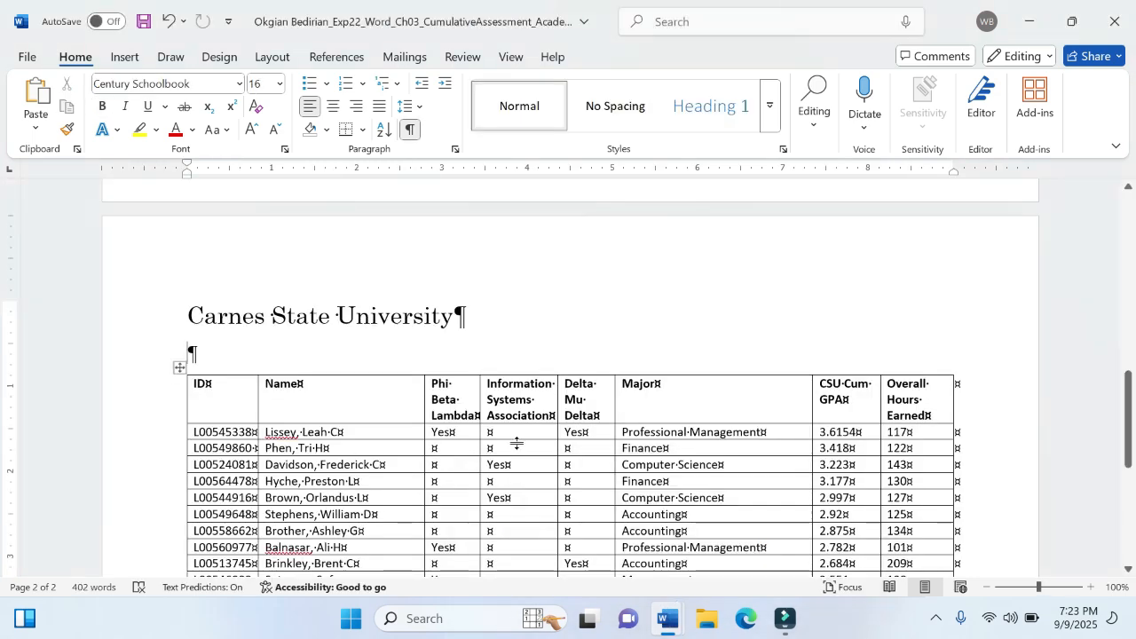
- Enter the subtitle "Comparison of Student GPA and Involvement in College Associations" in the paragraph below "Carnes State University"
left_click(288, 357)
type("C")
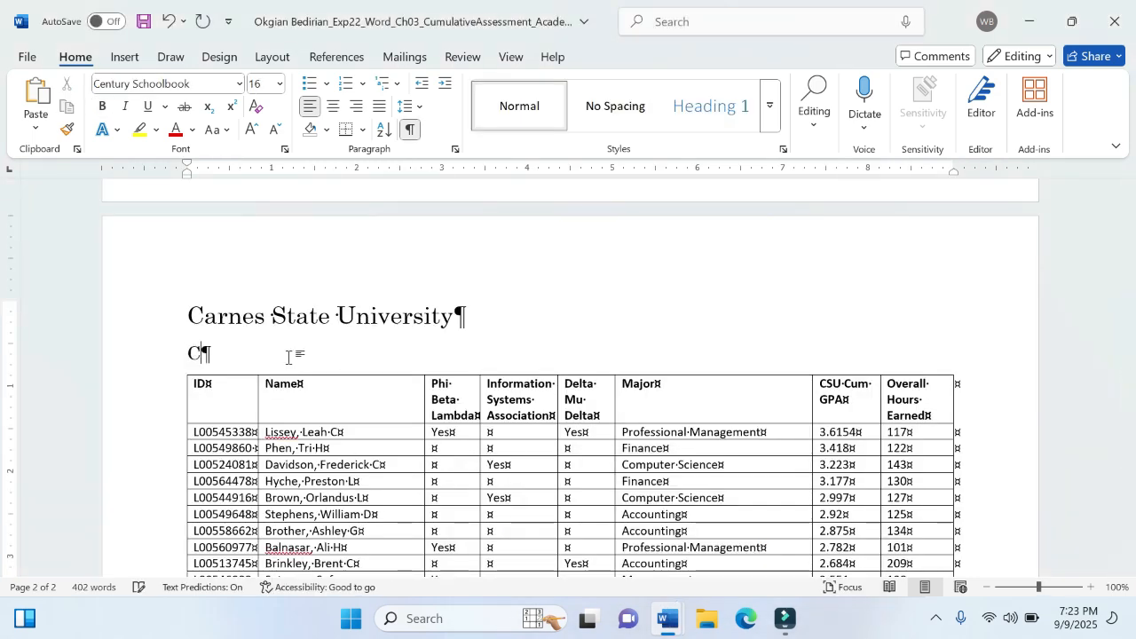
type("ompar")
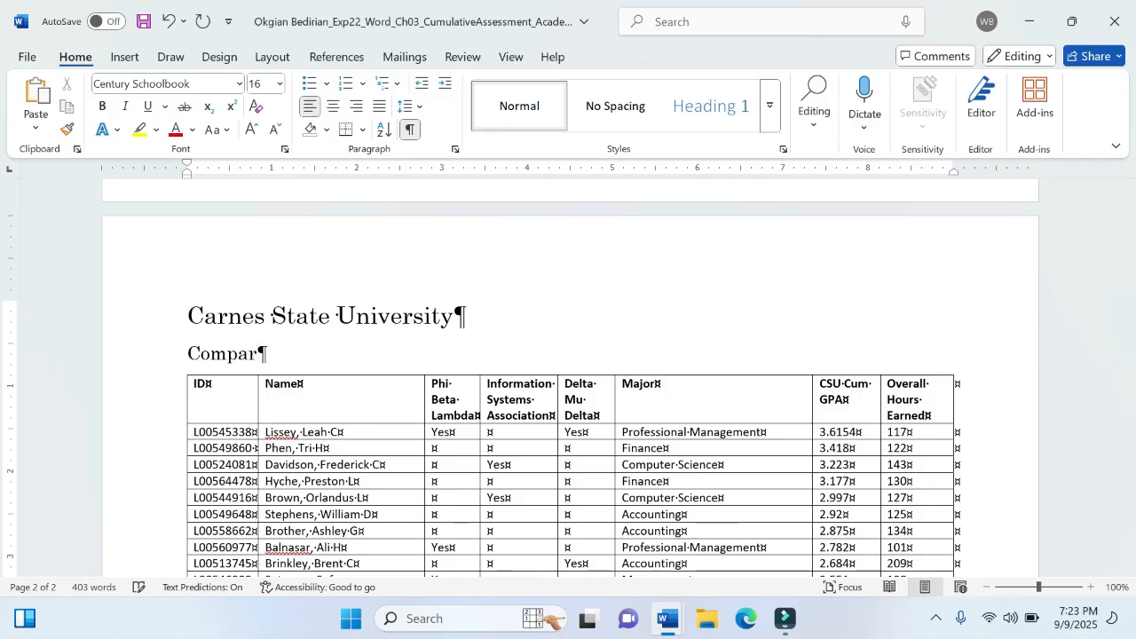
type("ison of studen")
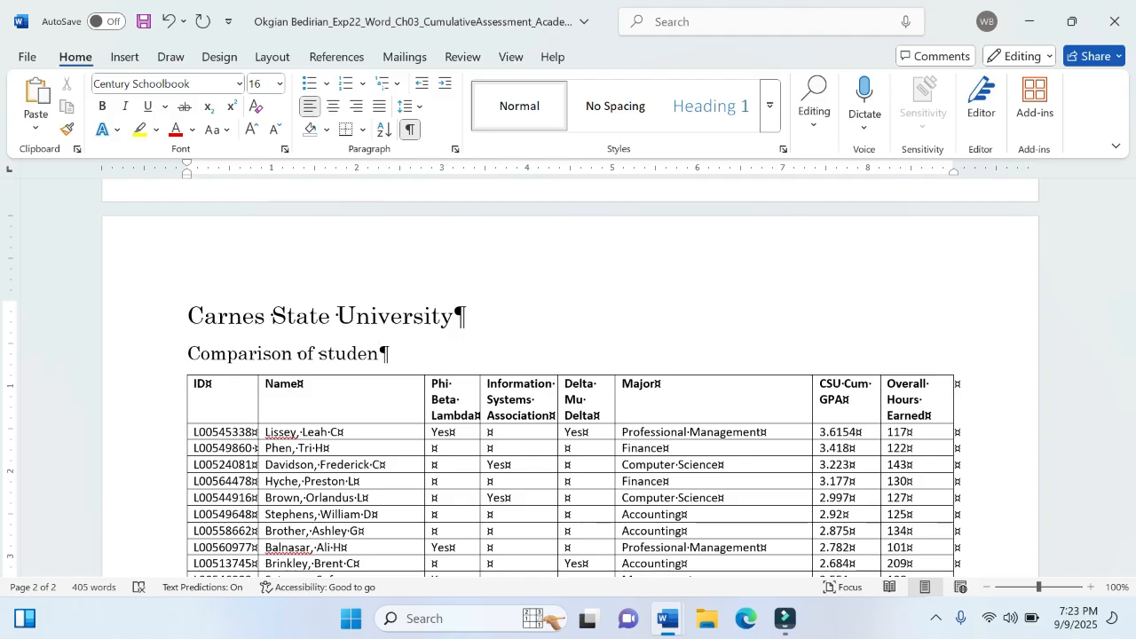
type("t gpa and i")
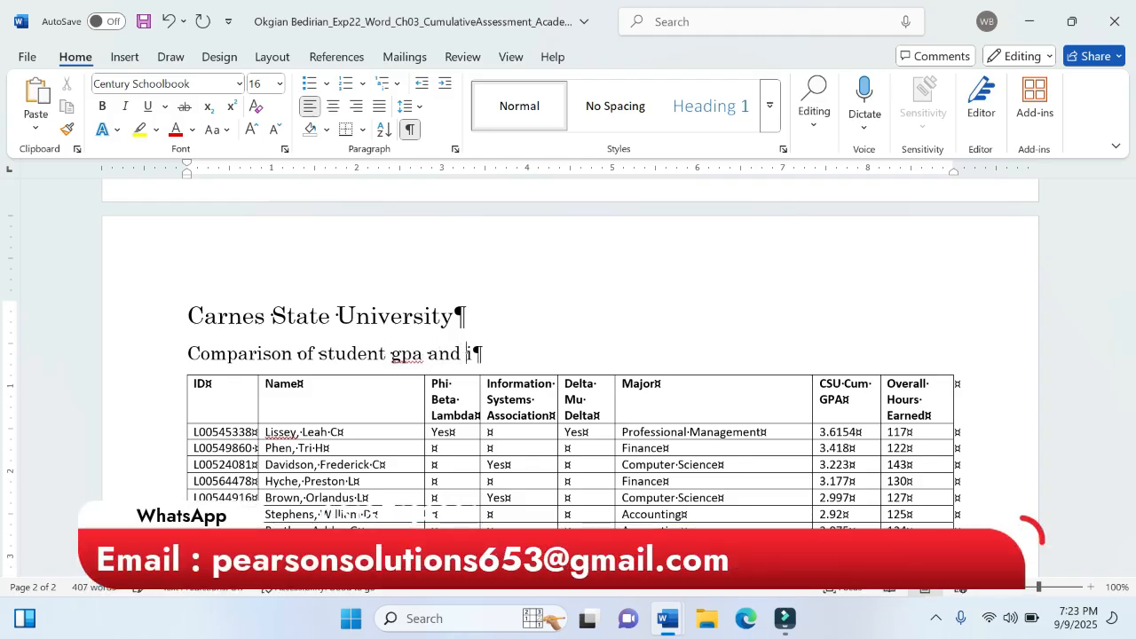
type("nvolve")
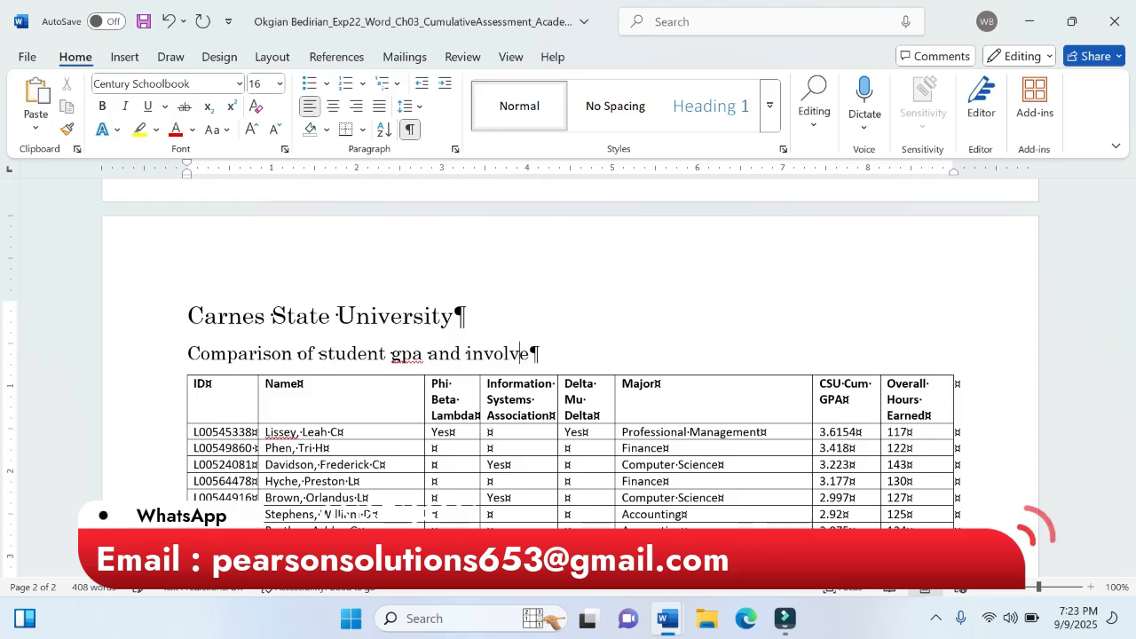
type("ment in")
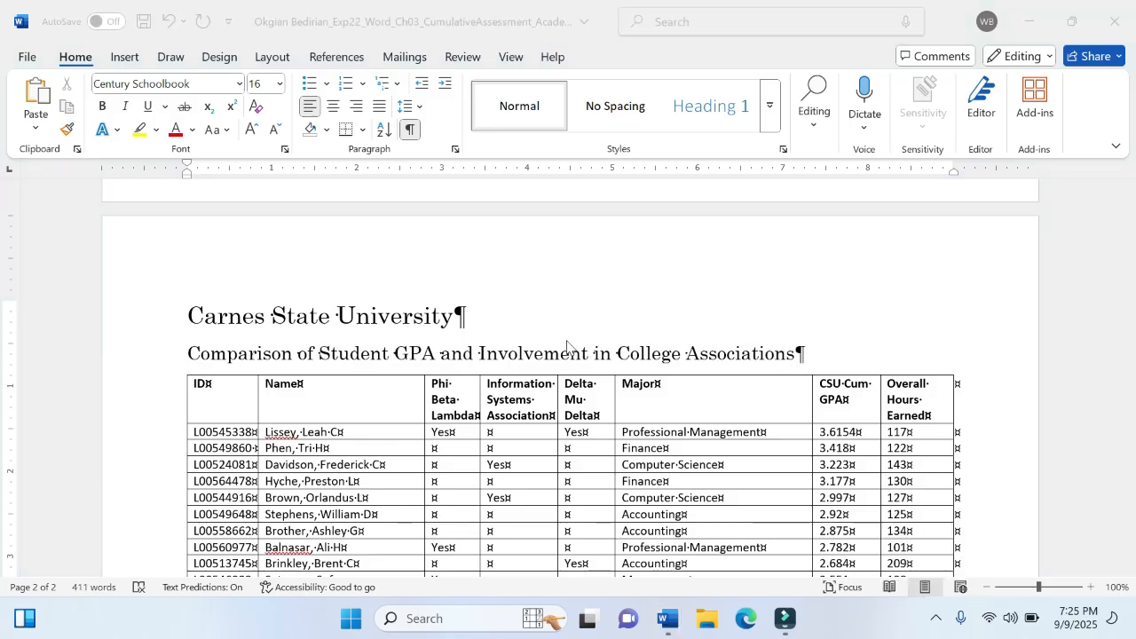
left_click(566, 341)
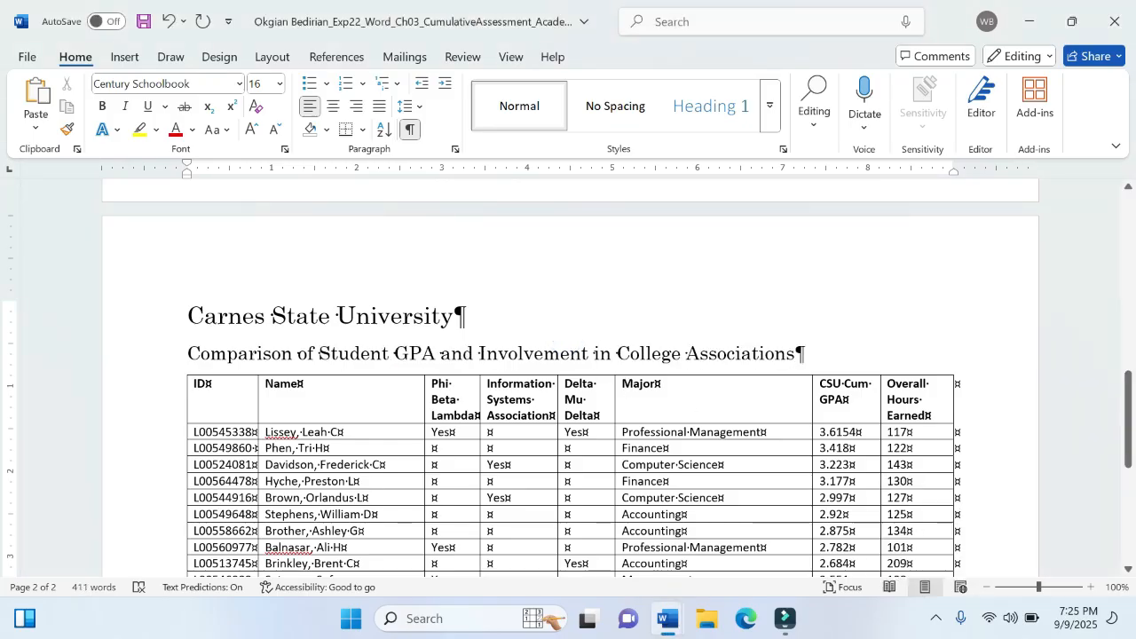
- Check what follows the subtitle in step 2 of the instructions and add a blank paragraph below it in the memorandum
mouse_move(673, 628)
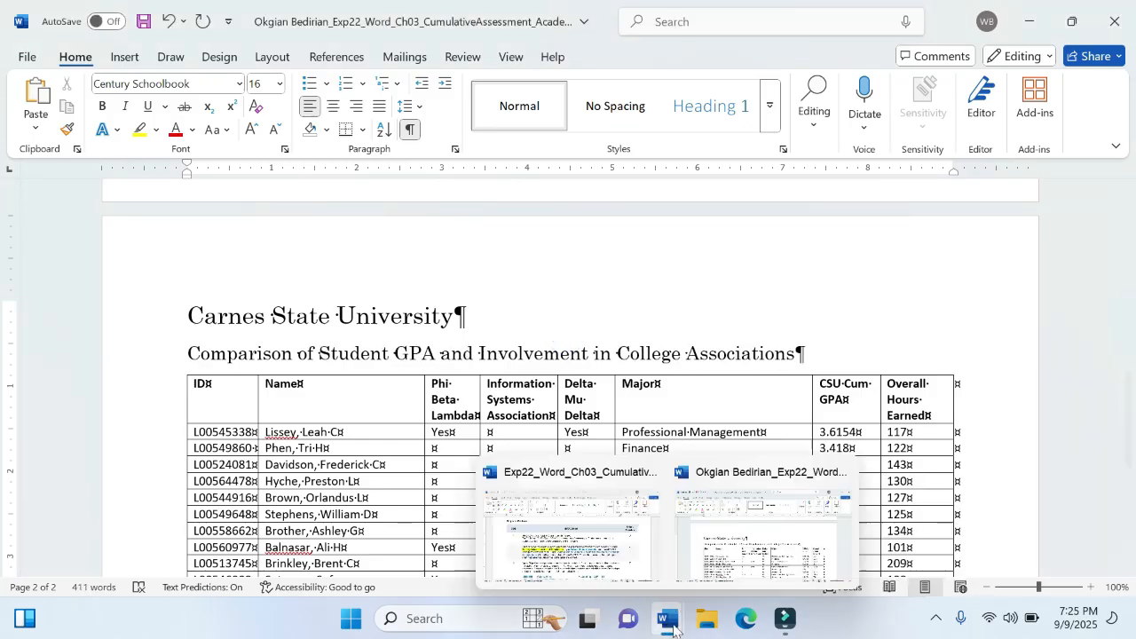
left_click(612, 550)
left_click(488, 421)
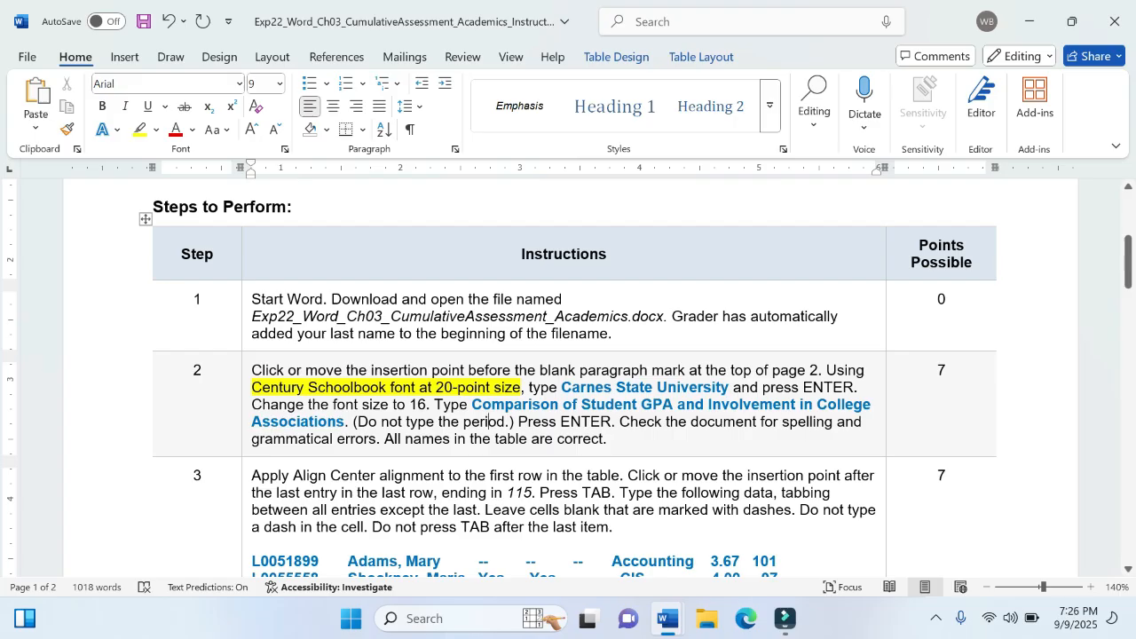
mouse_move(668, 618)
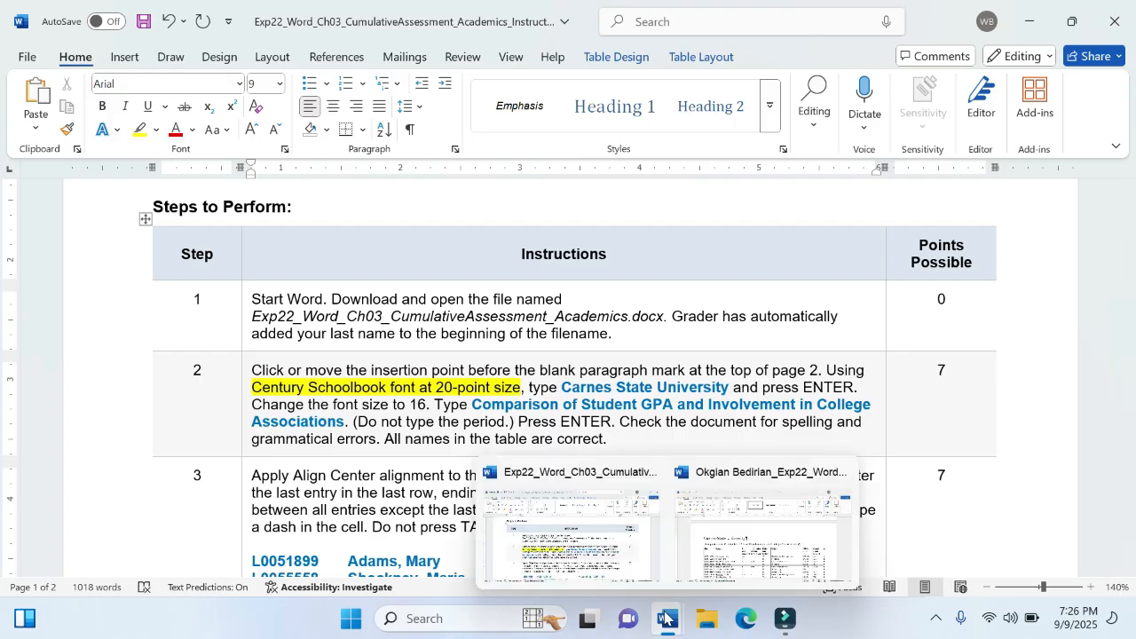
left_click(752, 537)
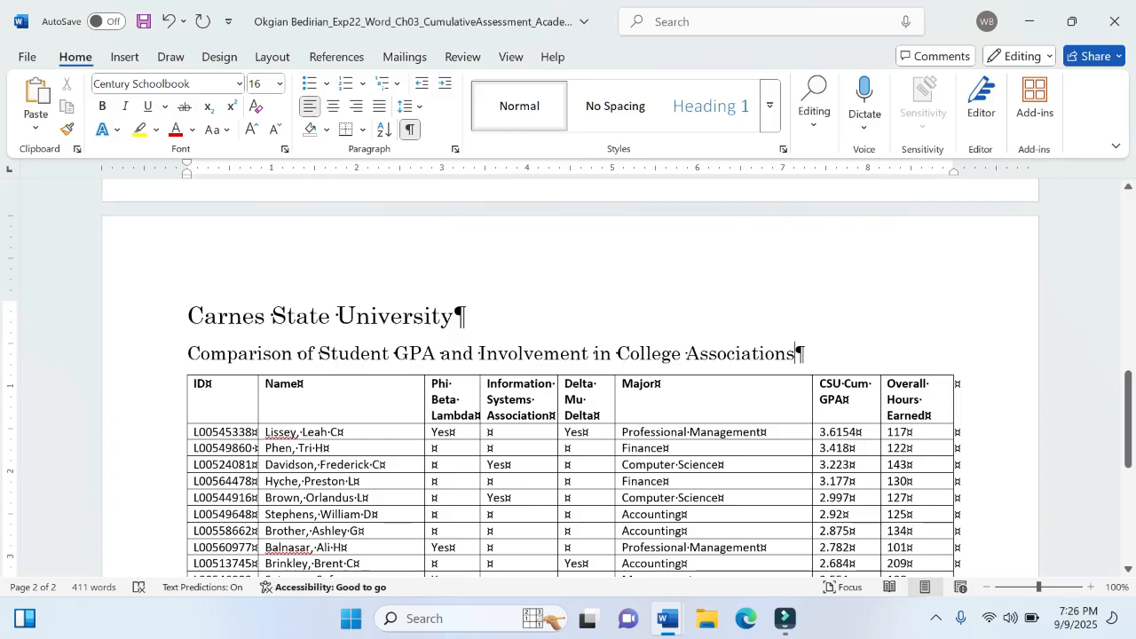
key("Return")
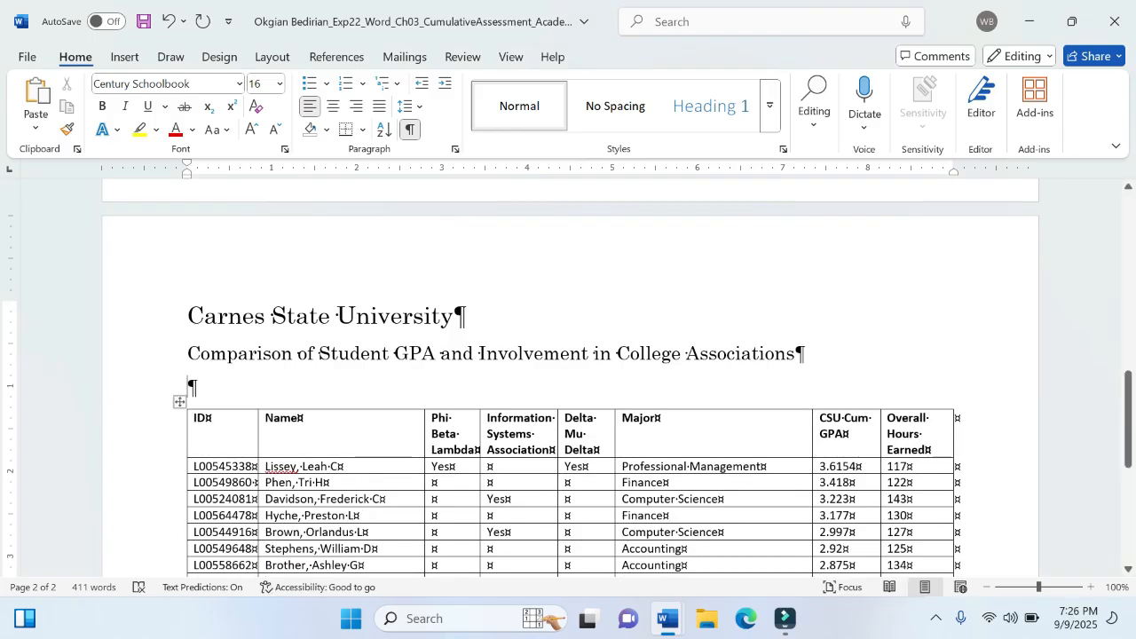
- Check the proofing requirement in step 2 of the instructions and start a spelling check of the memorandum
mouse_move(675, 628)
left_click(596, 534)
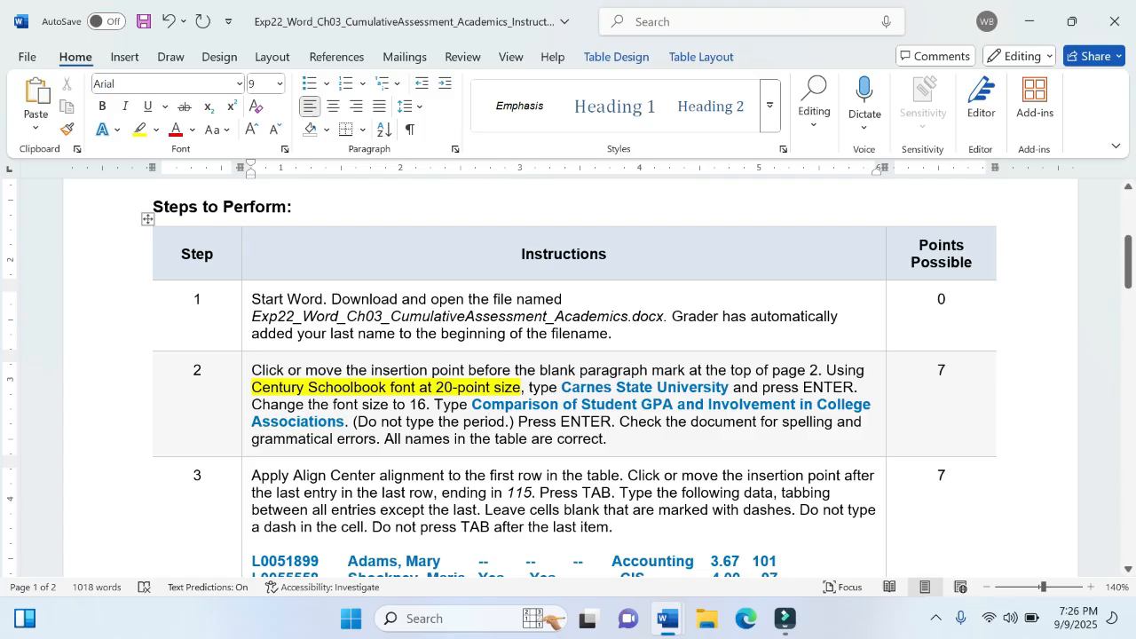
mouse_move(668, 618)
left_click(738, 559)
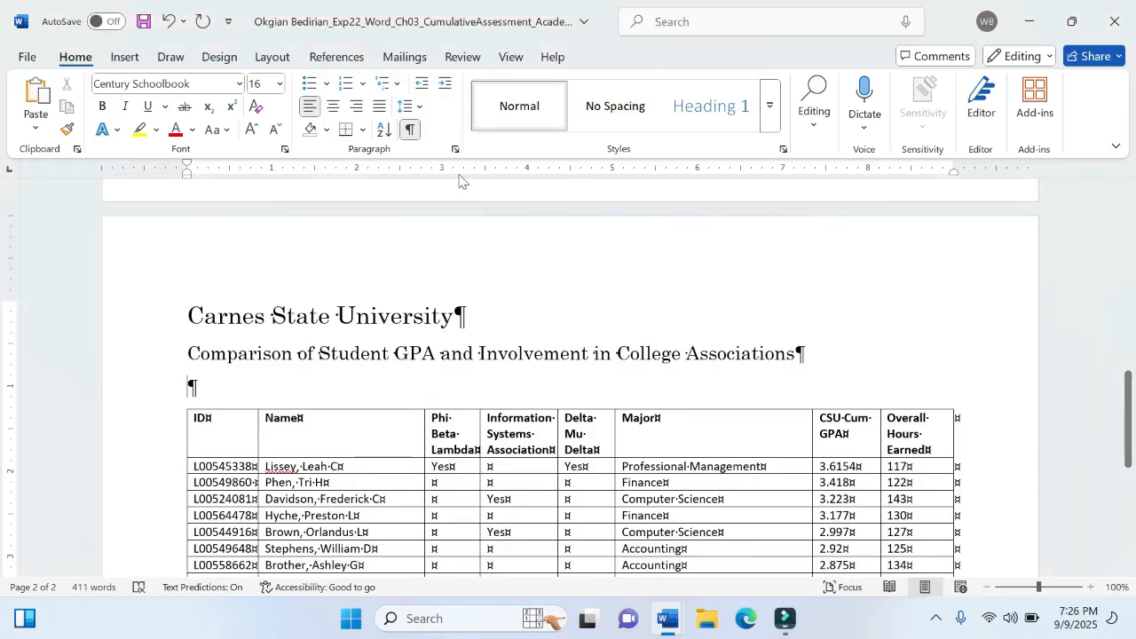
left_click(462, 57)
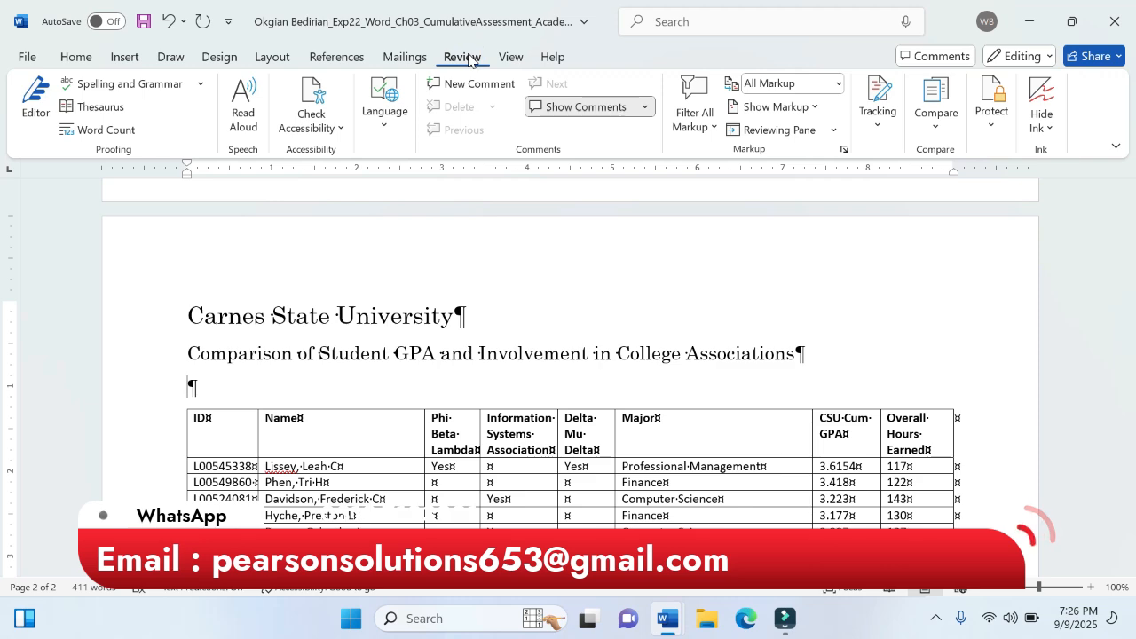
left_click(201, 85)
left_click(168, 136)
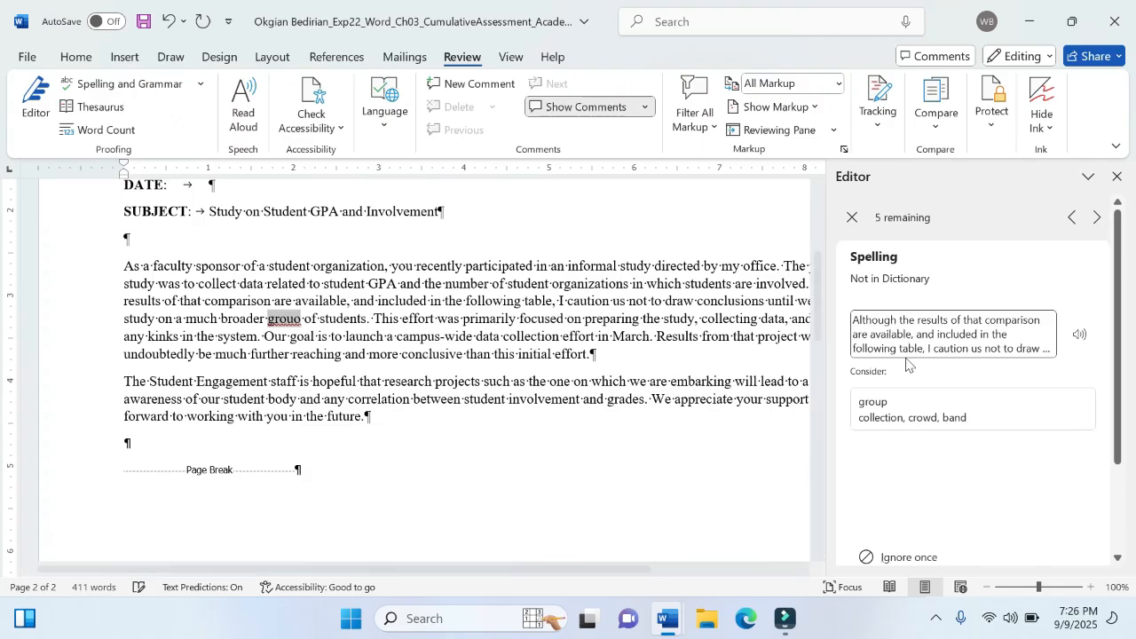
- Accept the proofing suggestions "group", "kind of kinks", "achieving" and "Overall," for the first four flagged words
left_click(927, 421)
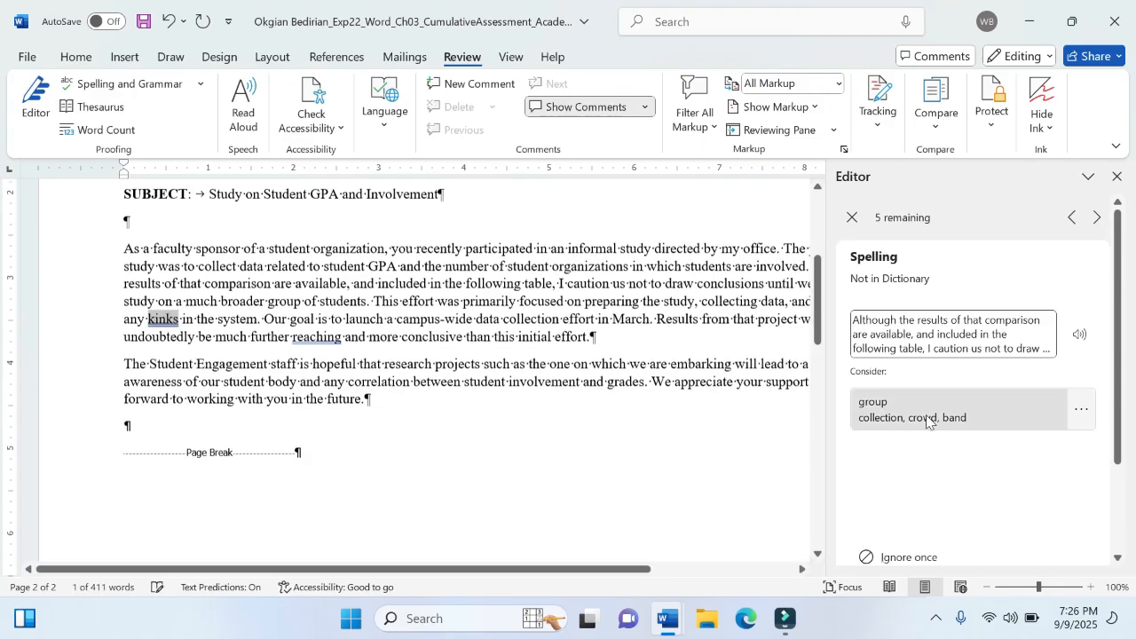
left_click(926, 416)
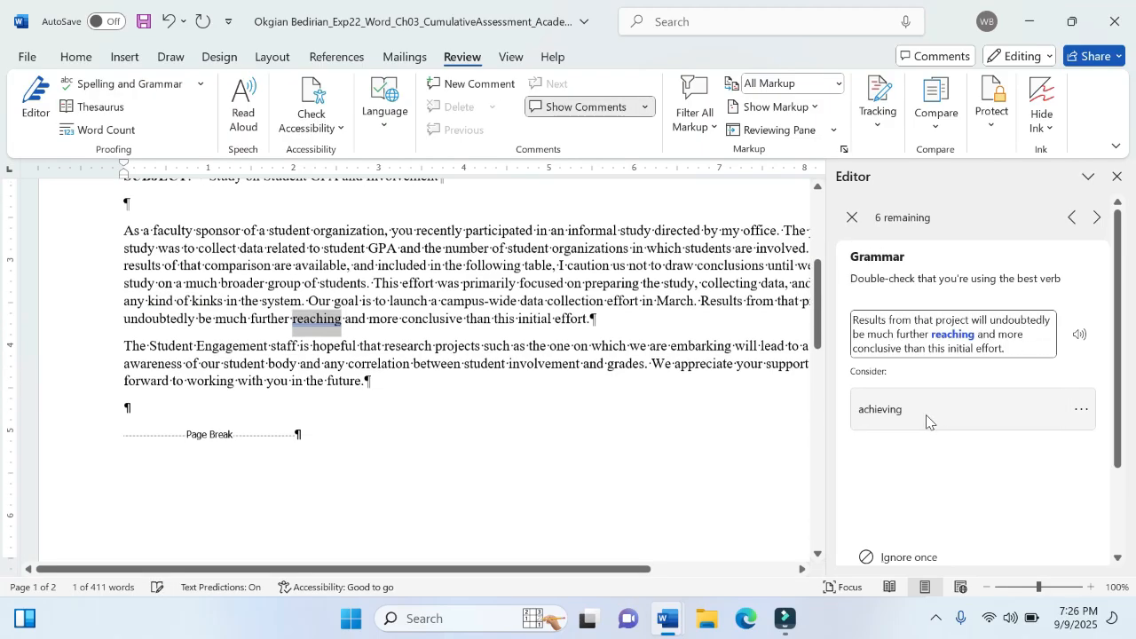
left_click(926, 415)
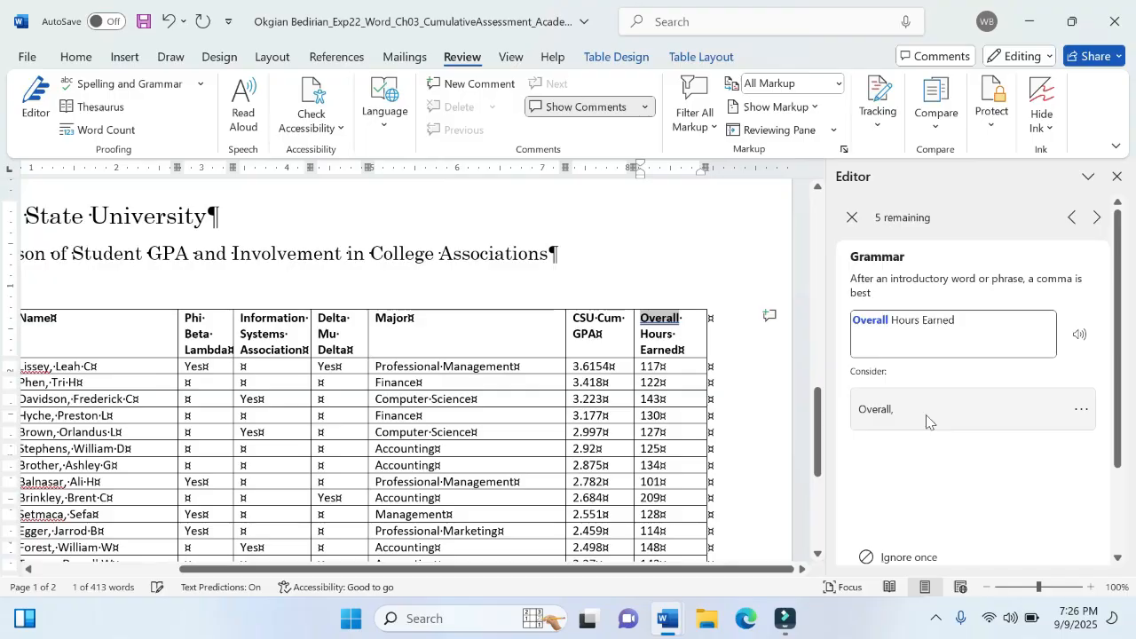
left_click(925, 414)
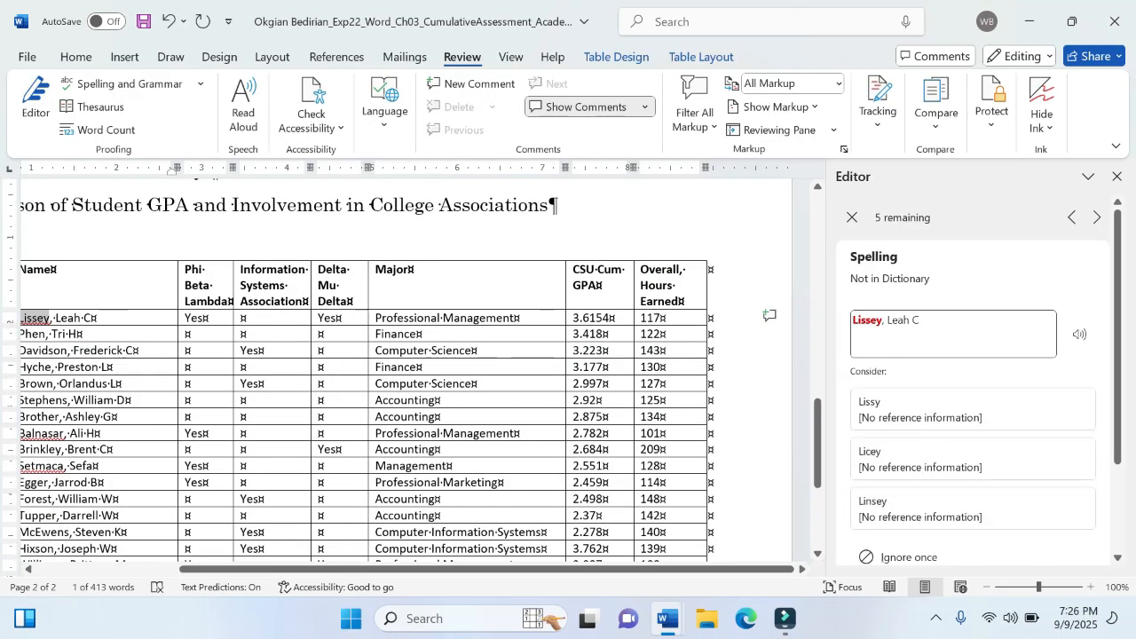
- Look over the names in the student table and ignore all occurrences of the flagged surname in its first data row
left_click_drag(389, 572, 277, 552)
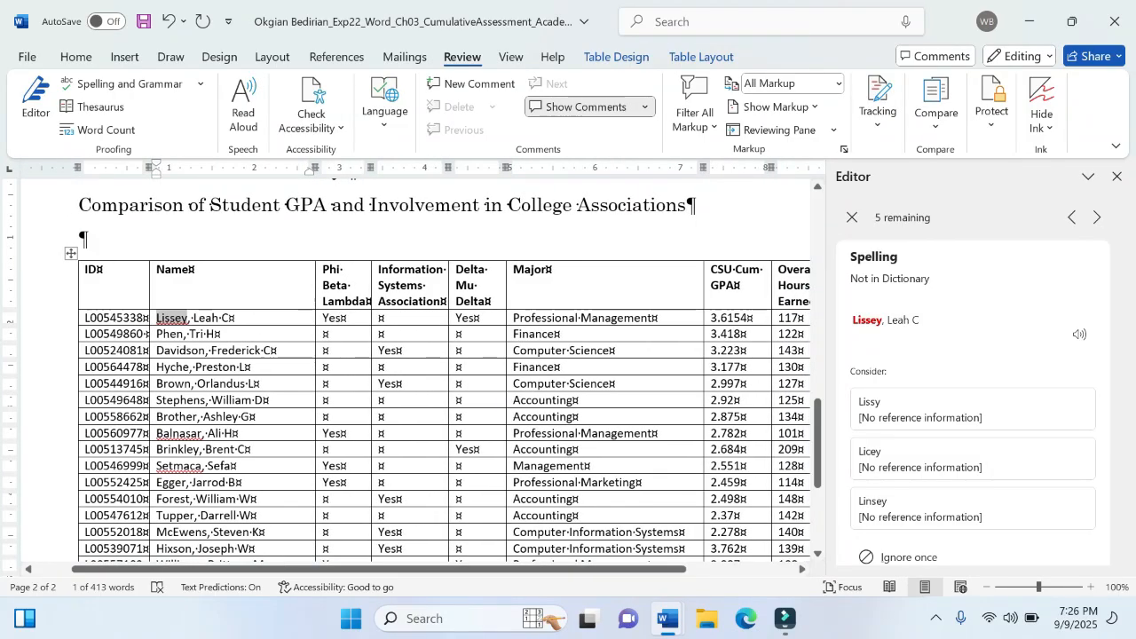
scroll(444, 373, "down", 5)
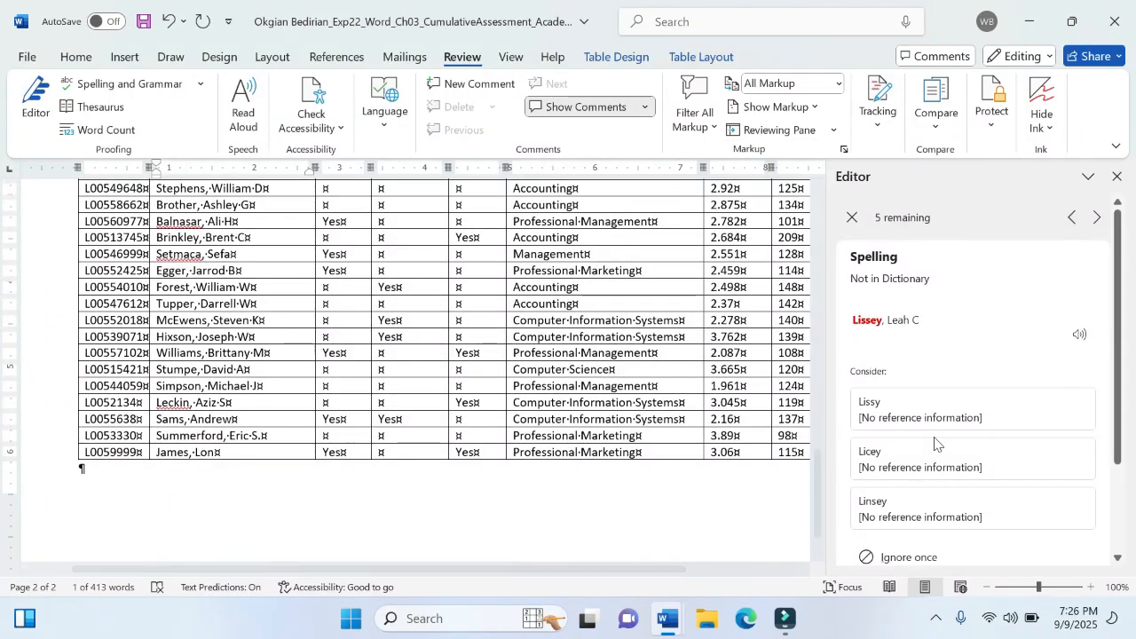
left_click(1081, 409)
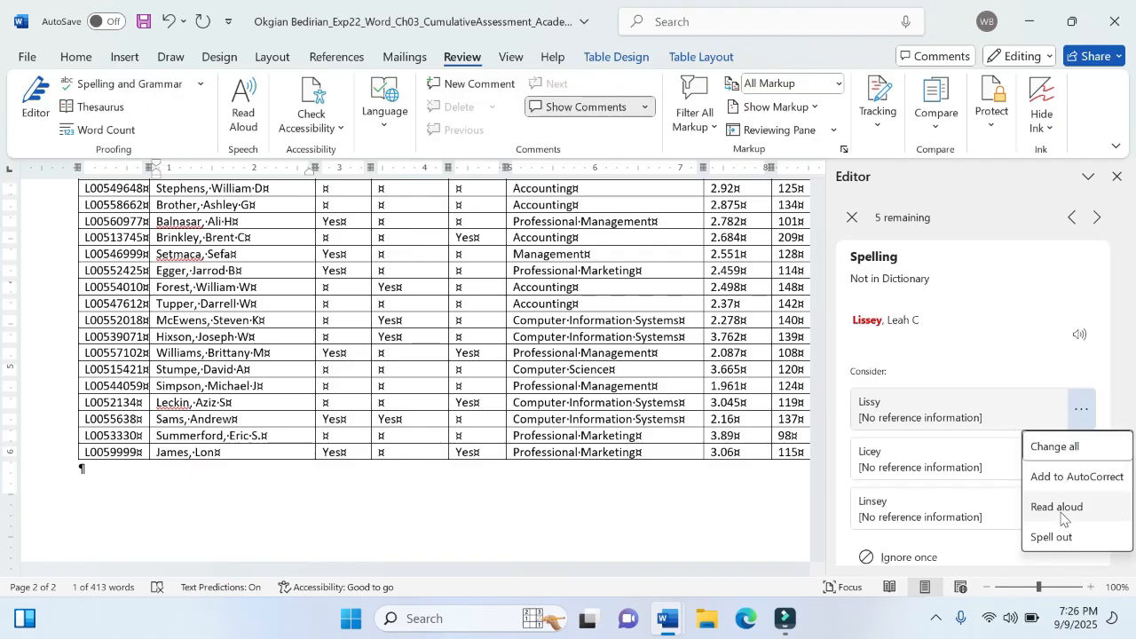
left_click(1061, 520)
left_click(1080, 409)
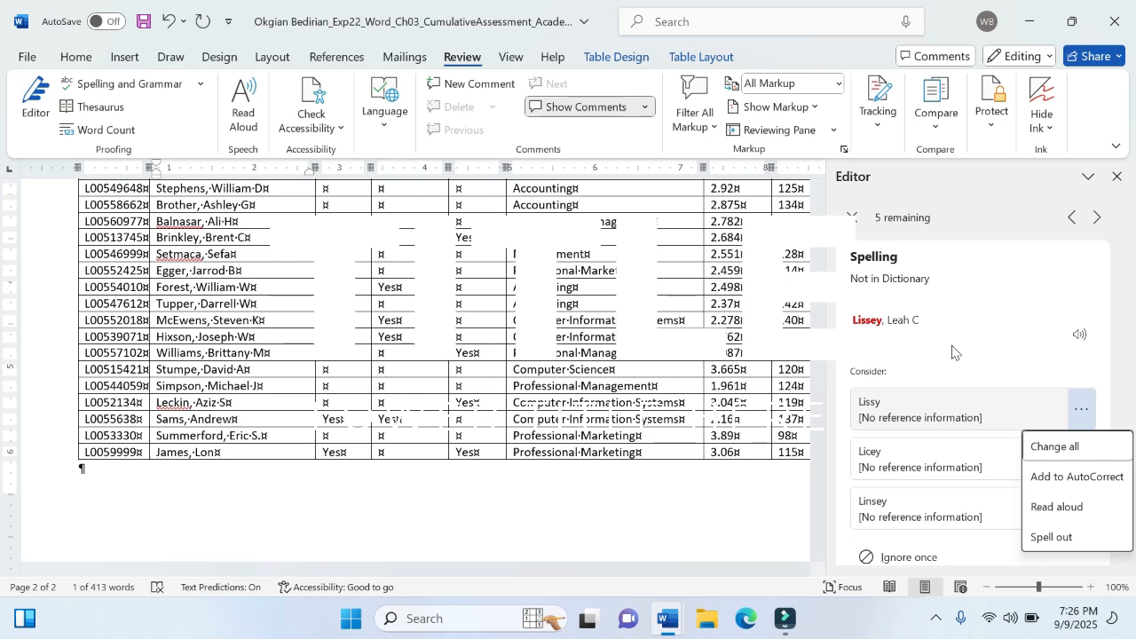
scroll(950, 479, "down", 3)
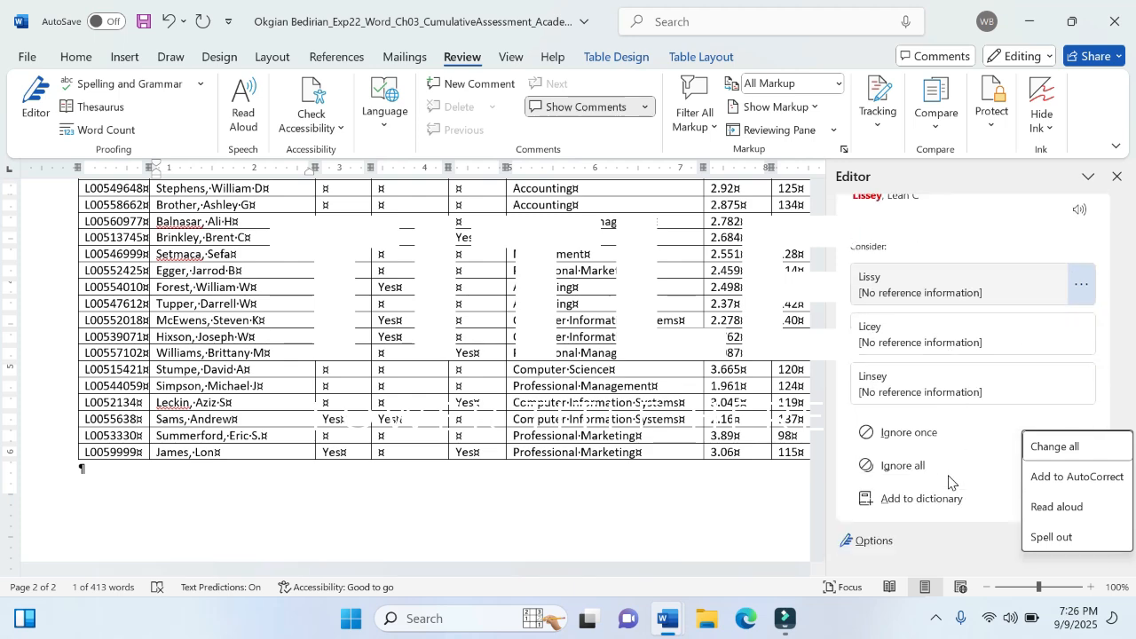
left_click(940, 469)
left_click(932, 467)
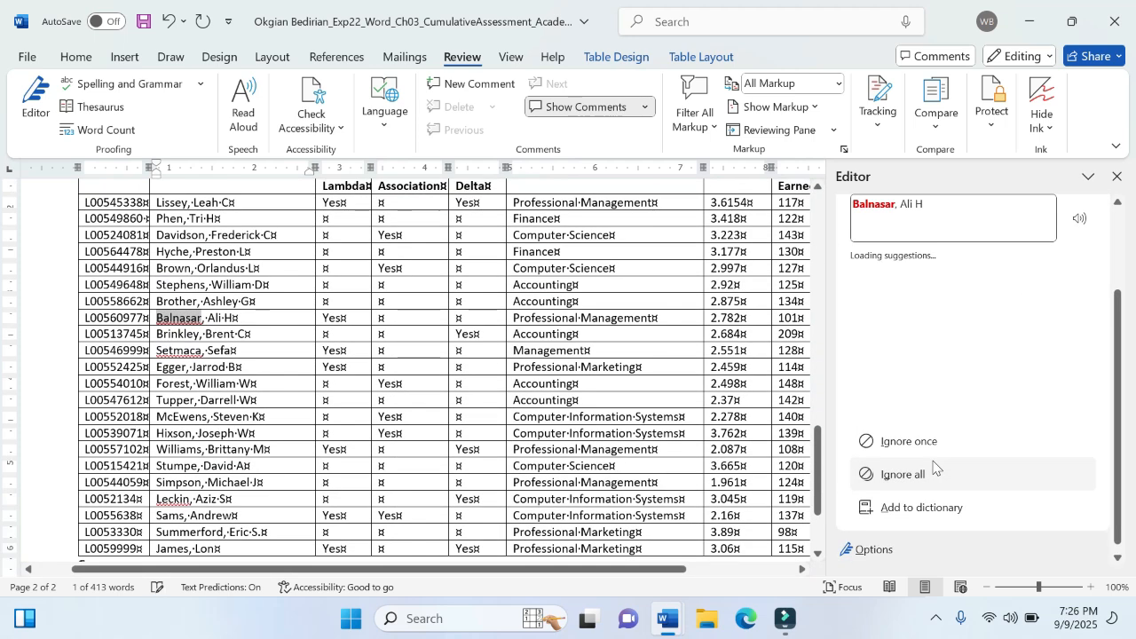
- Ignore all occurrences of the remaining flagged surnames in the table, accept the suggestion "achievement" and close the proofing check
left_click(932, 466)
left_click(933, 467)
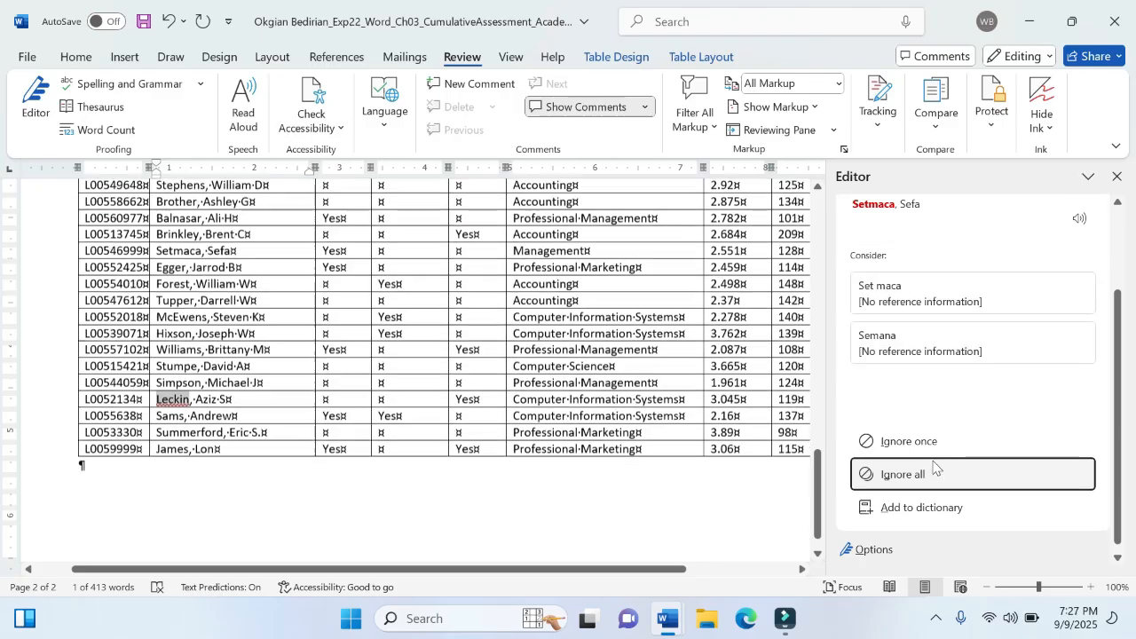
left_click(933, 467)
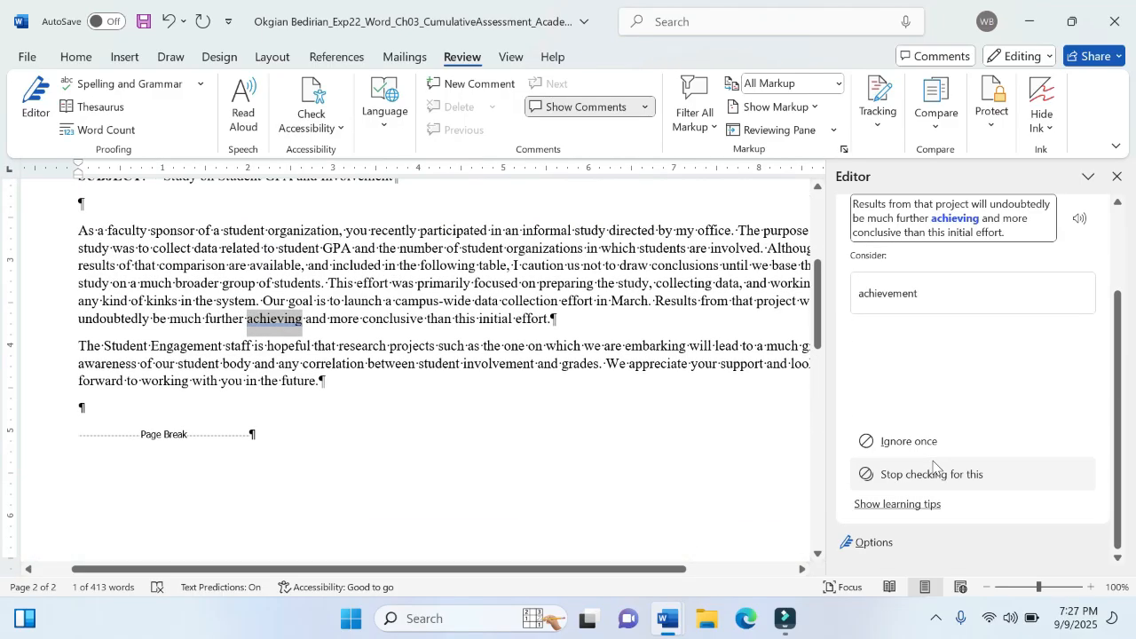
left_click(929, 296)
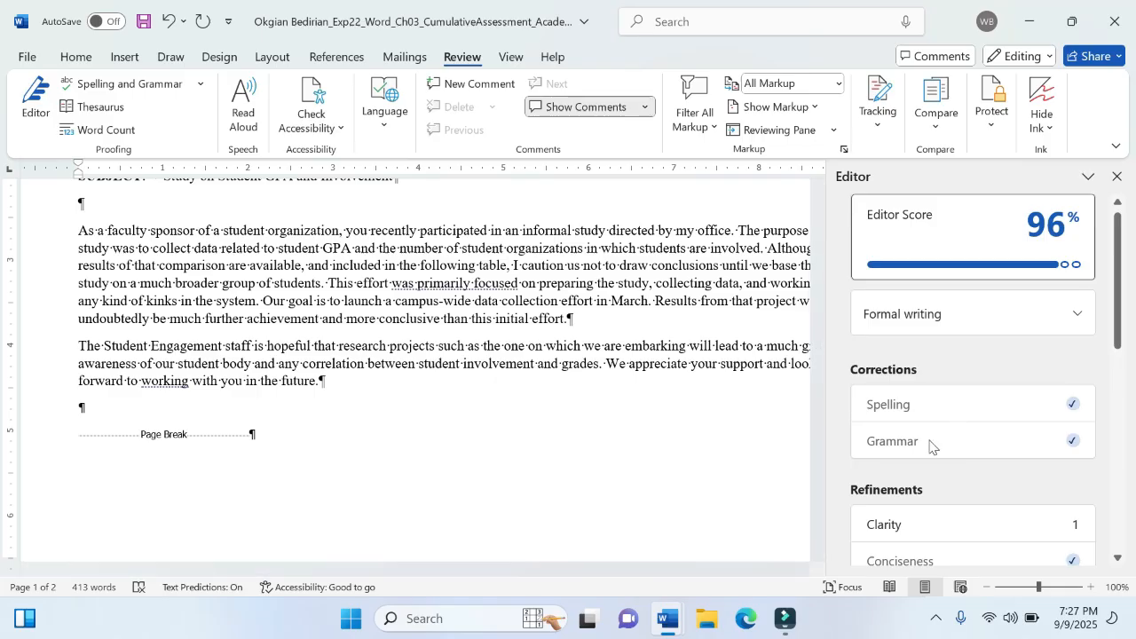
left_click(1118, 177)
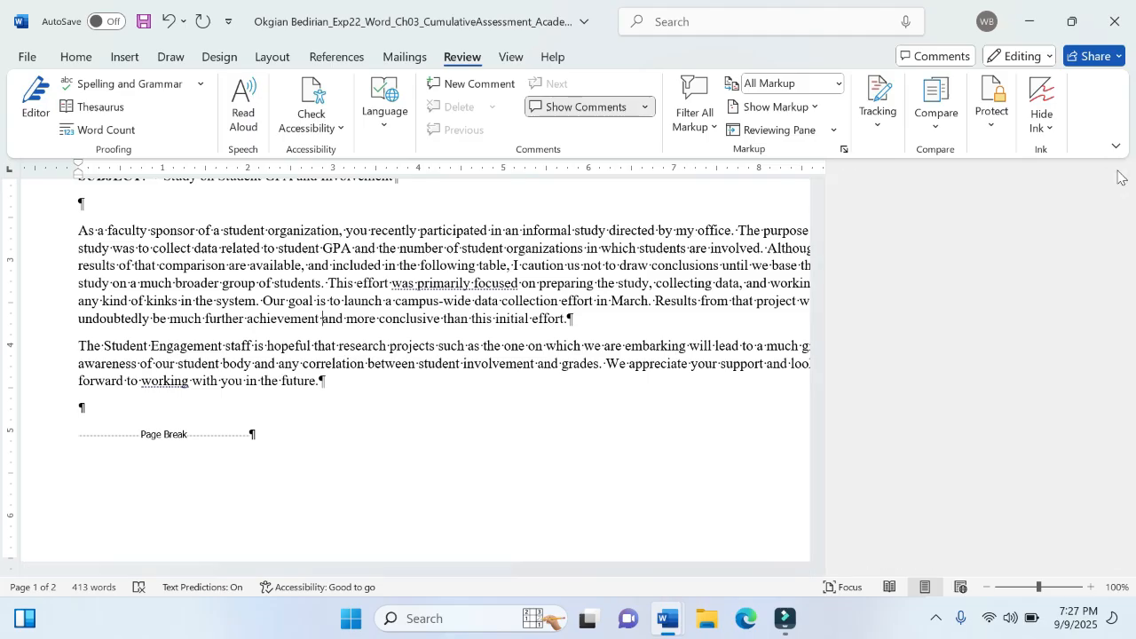
- Switch to the instructions document and highlight the whole text of step 2 in yellow
mouse_move(659, 624)
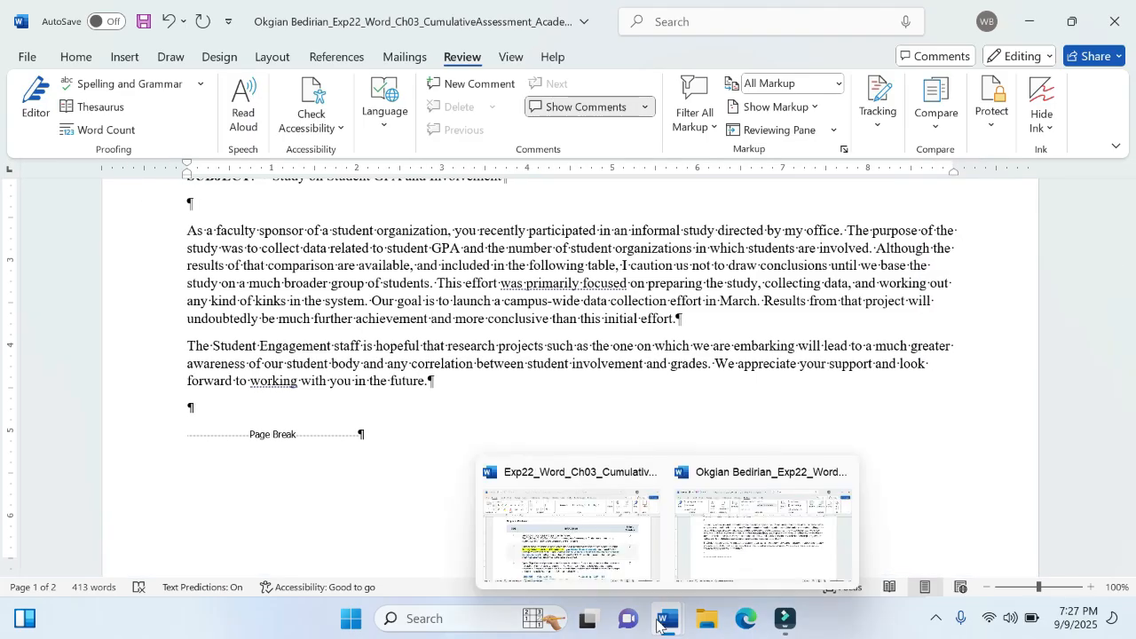
left_click(577, 523)
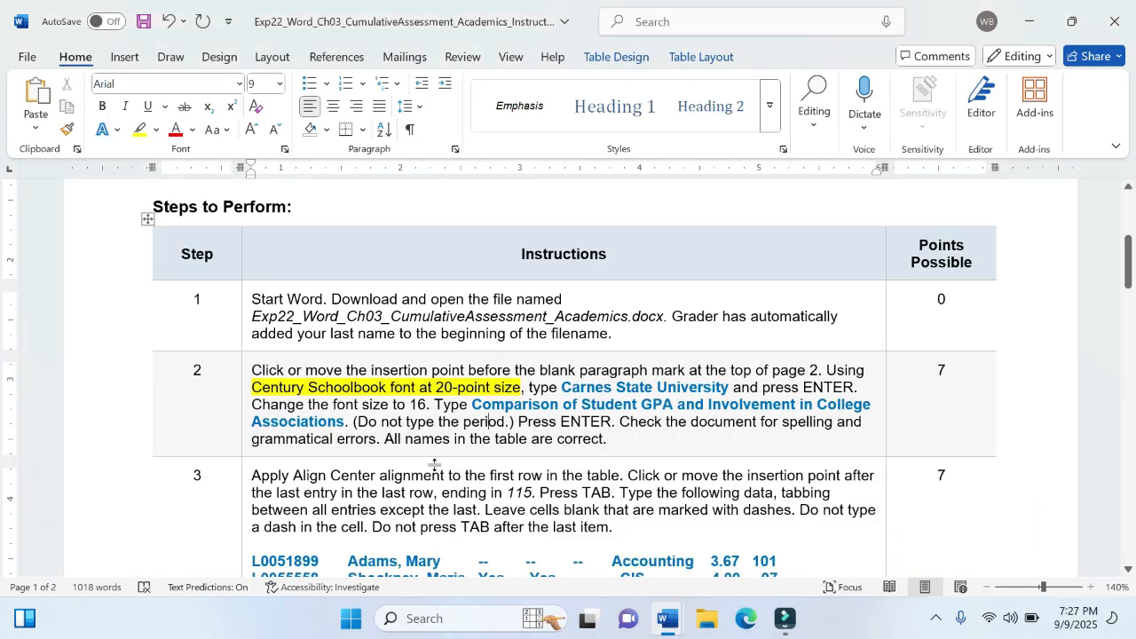
scroll(434, 464, "down", 3)
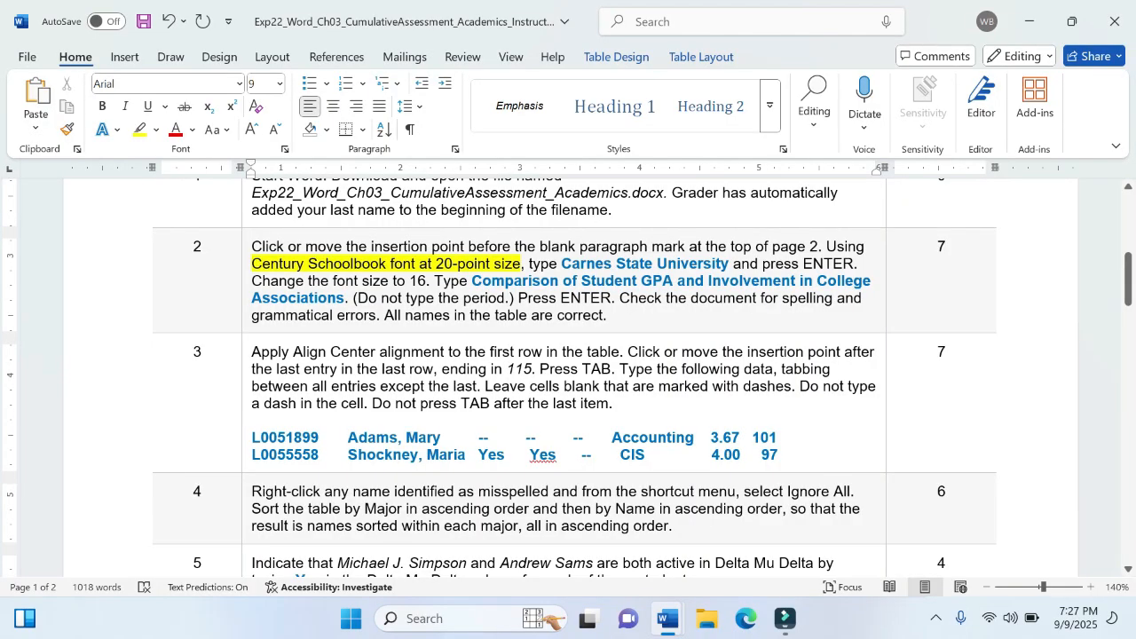
left_click_drag(251, 246, 607, 316)
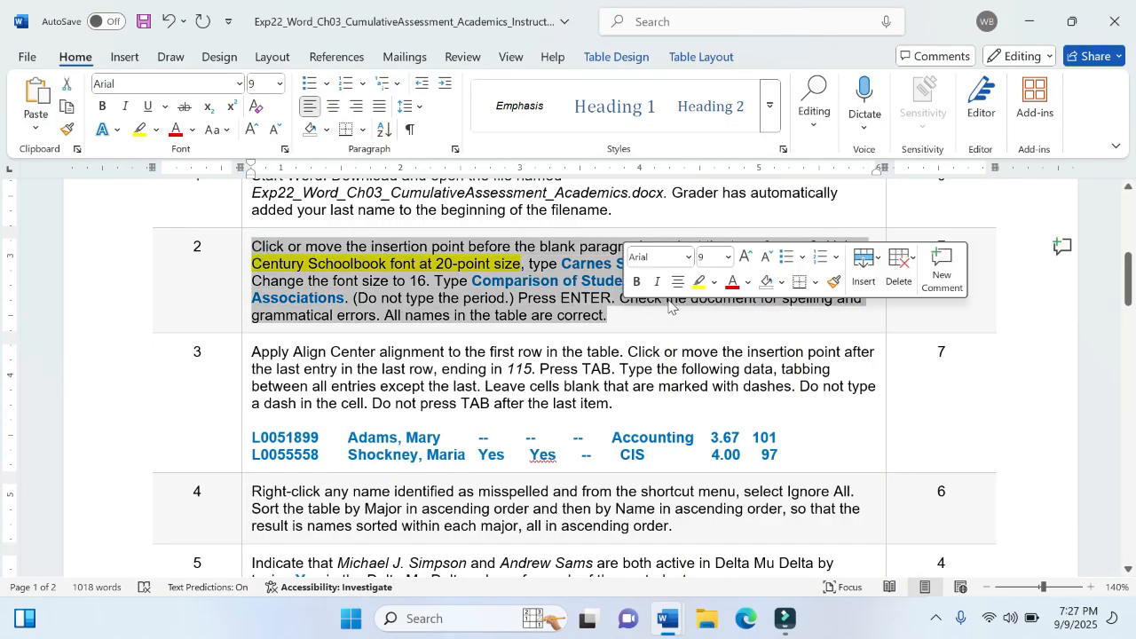
left_click(700, 282)
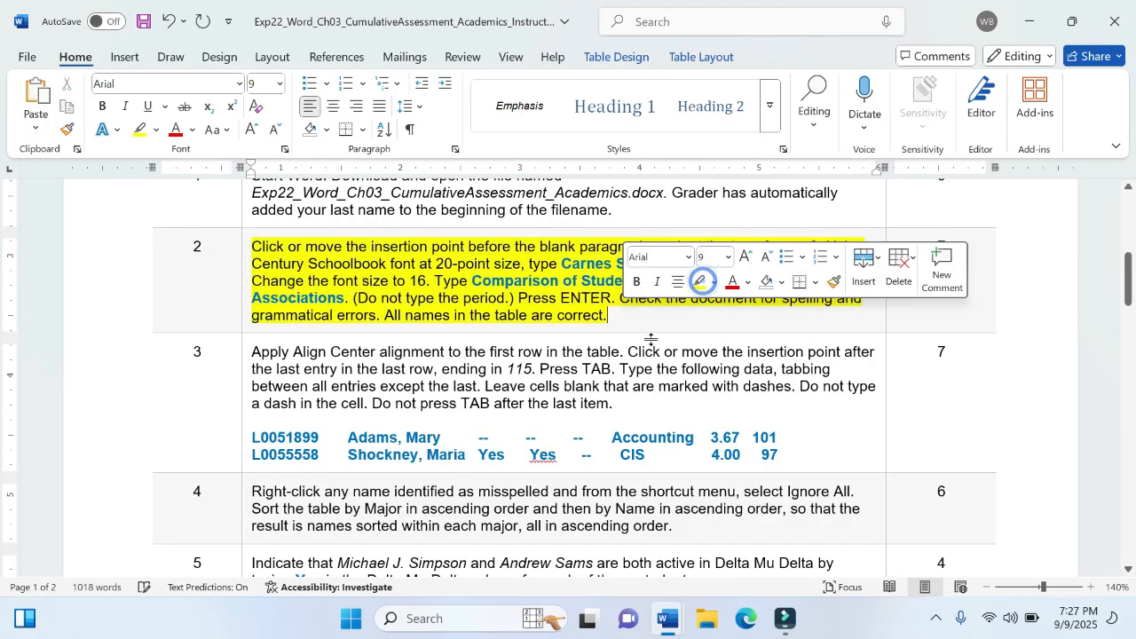
left_click(650, 342)
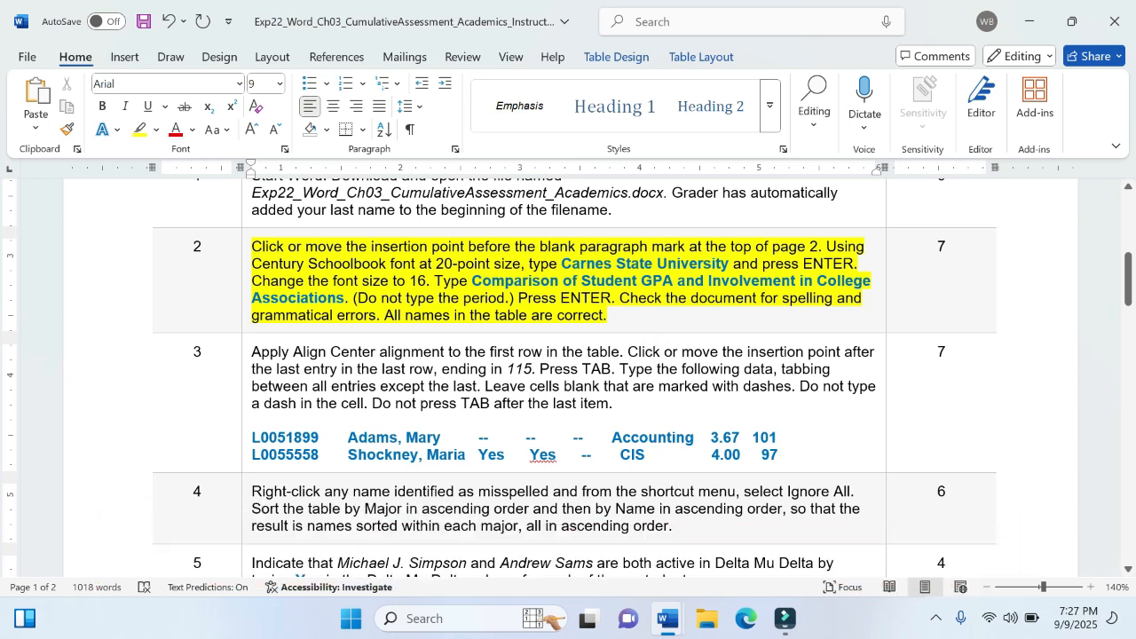
- Highlight the first sentence of step 3, about aligning the table's first row, in yellow
left_click_drag(251, 351, 626, 353)
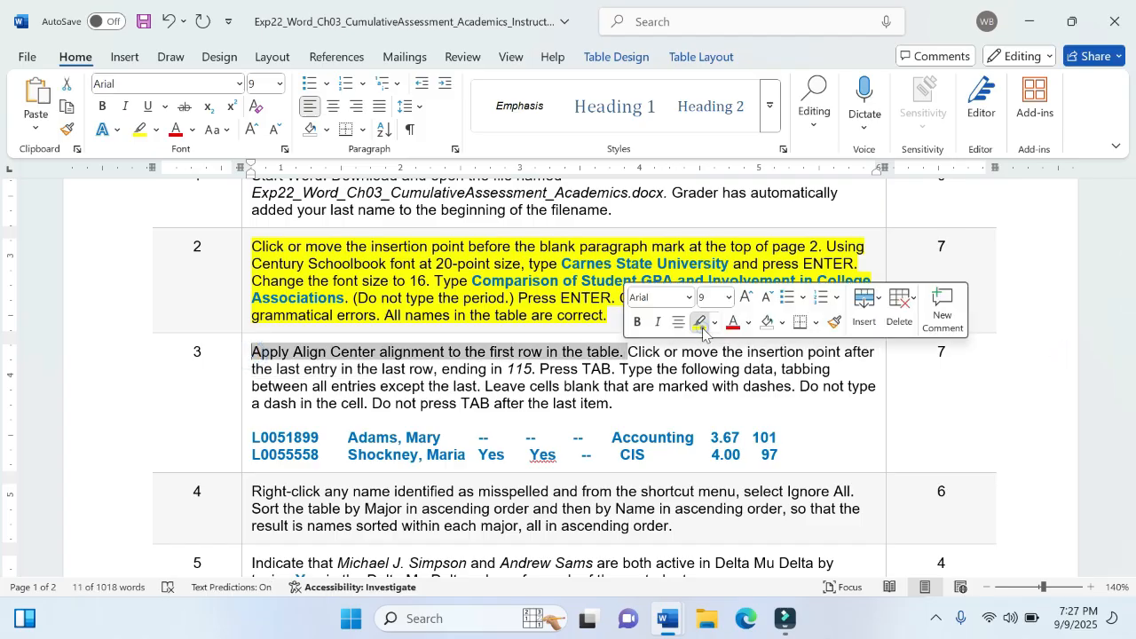
left_click(700, 322)
left_click(593, 347)
- Switch to the memorandum and center the text of the student table's header row, from ID through Overall, Hours Earned
mouse_move(657, 619)
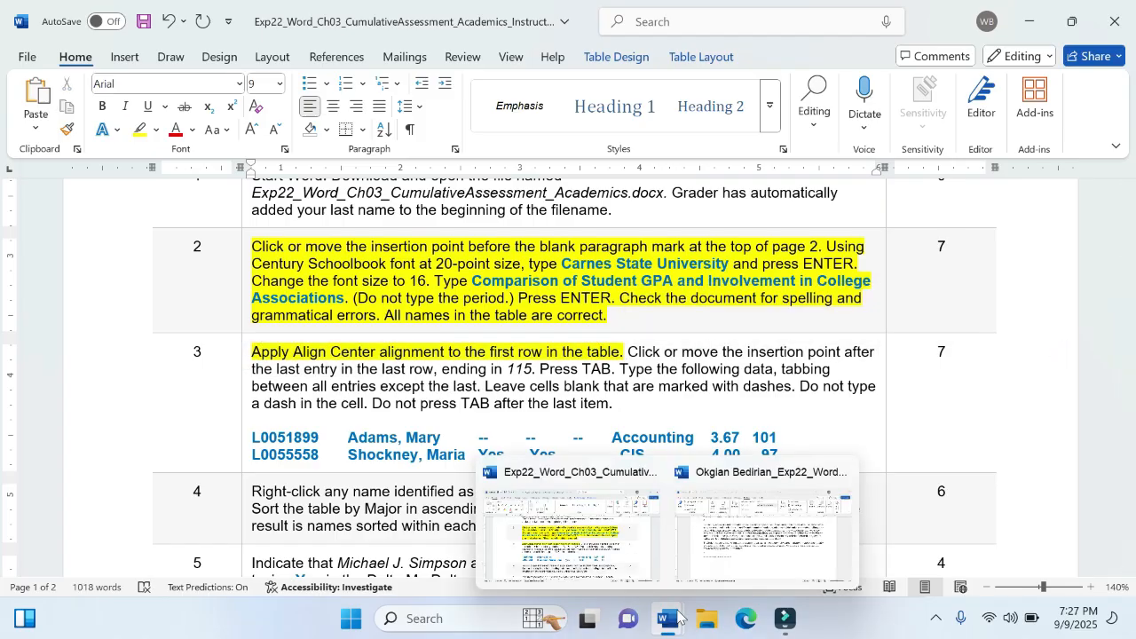
left_click(761, 570)
scroll(568, 372, "down", 10)
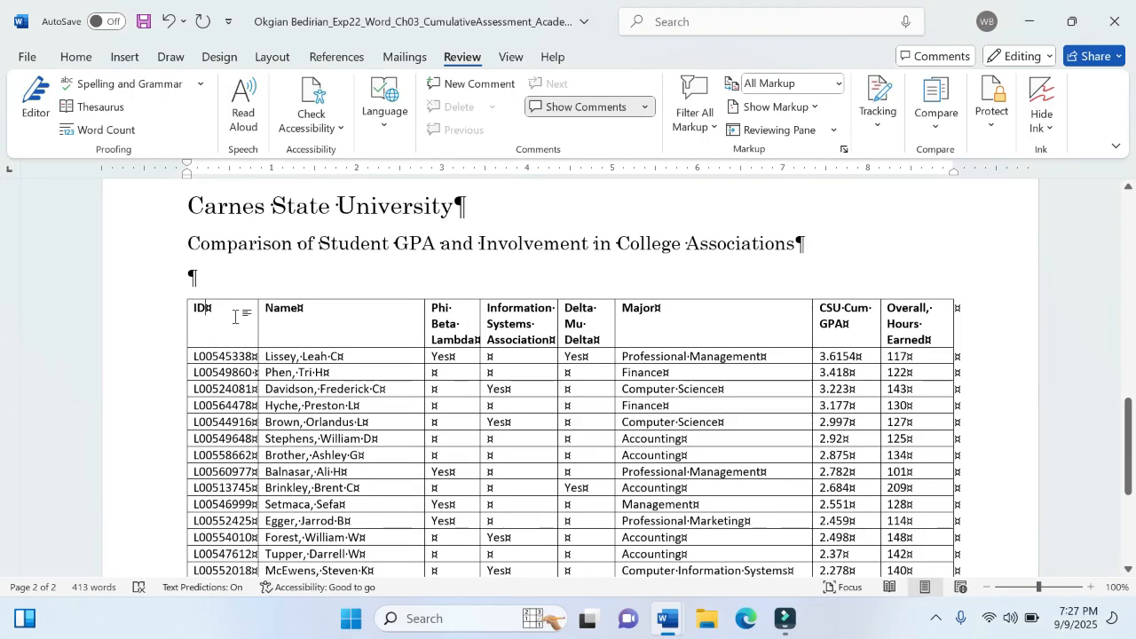
left_click(235, 316)
left_click_drag(214, 316, 917, 319)
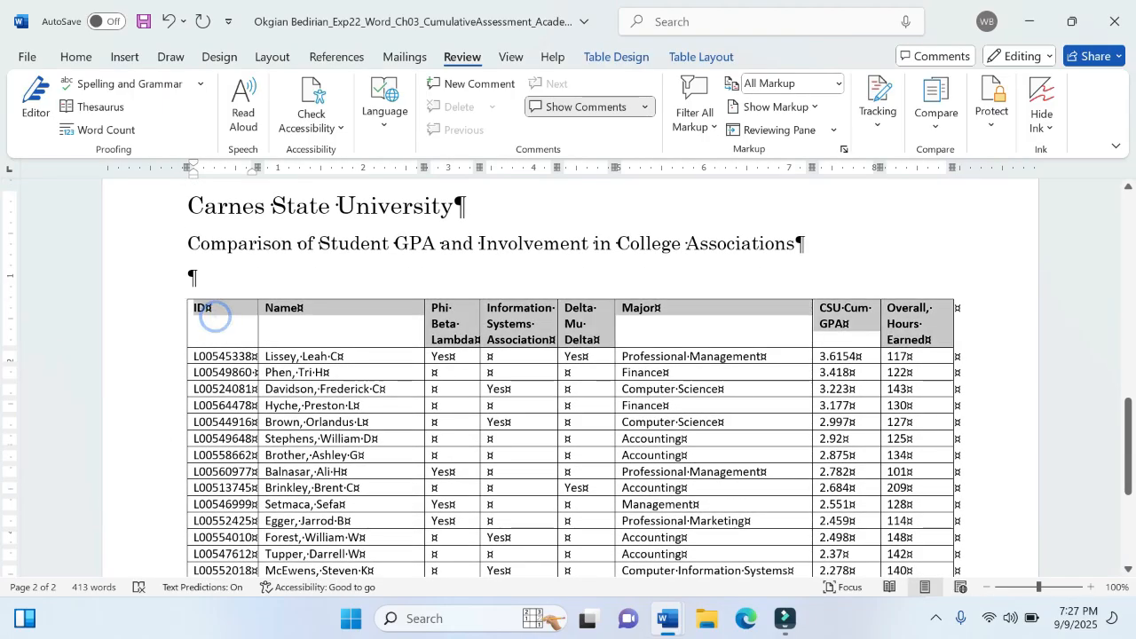
mouse_move(668, 619)
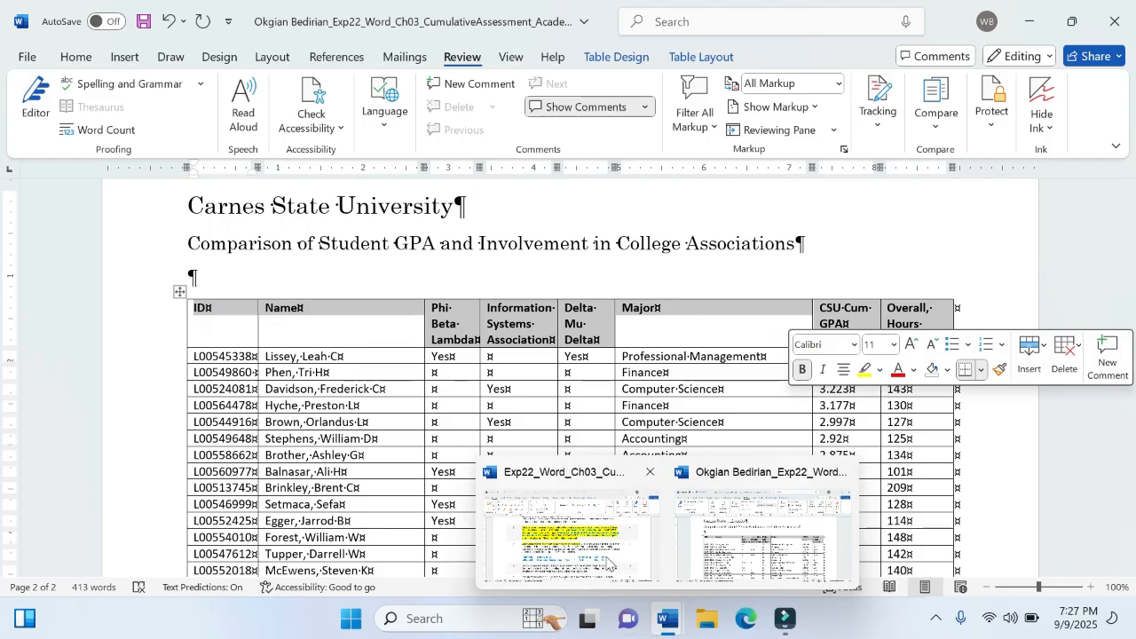
mouse_move(606, 563)
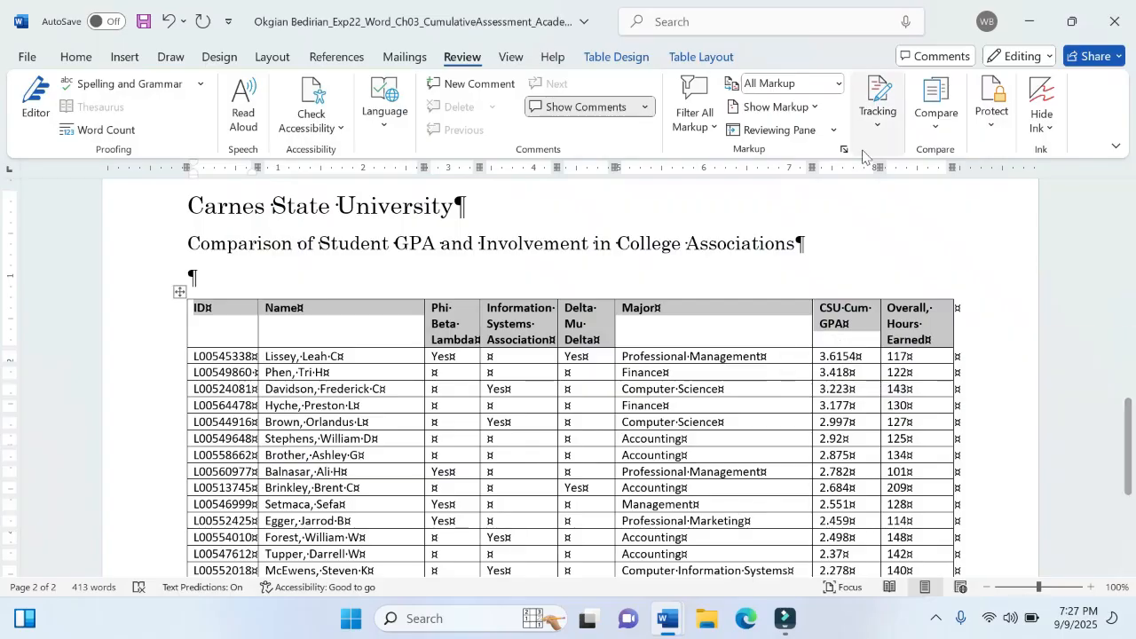
left_click(706, 58)
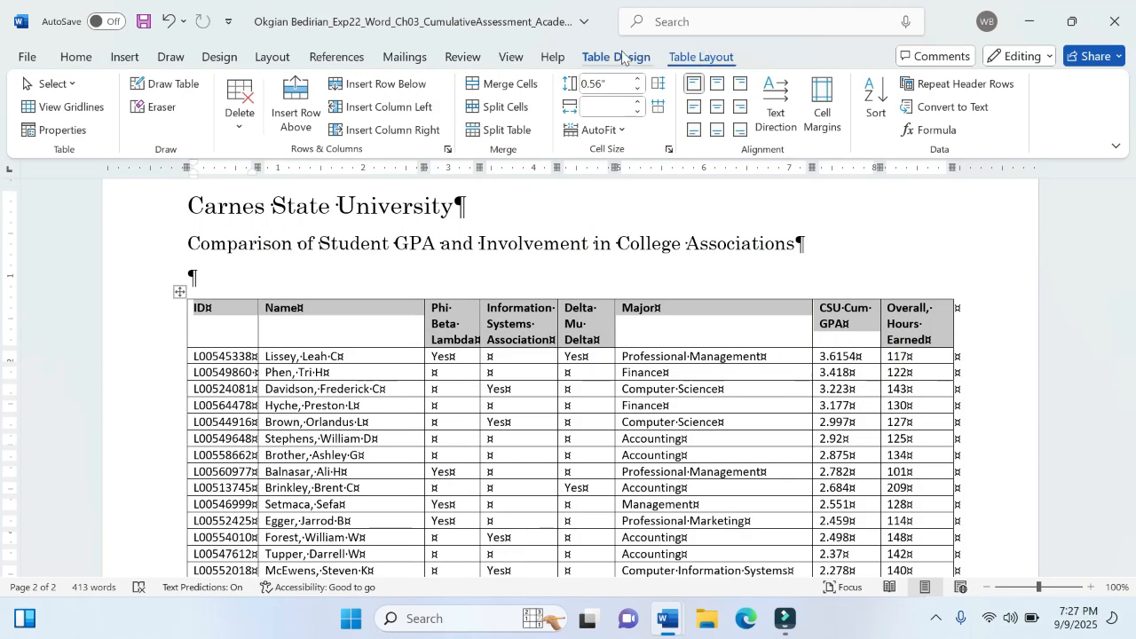
left_click(621, 55)
left_click(703, 59)
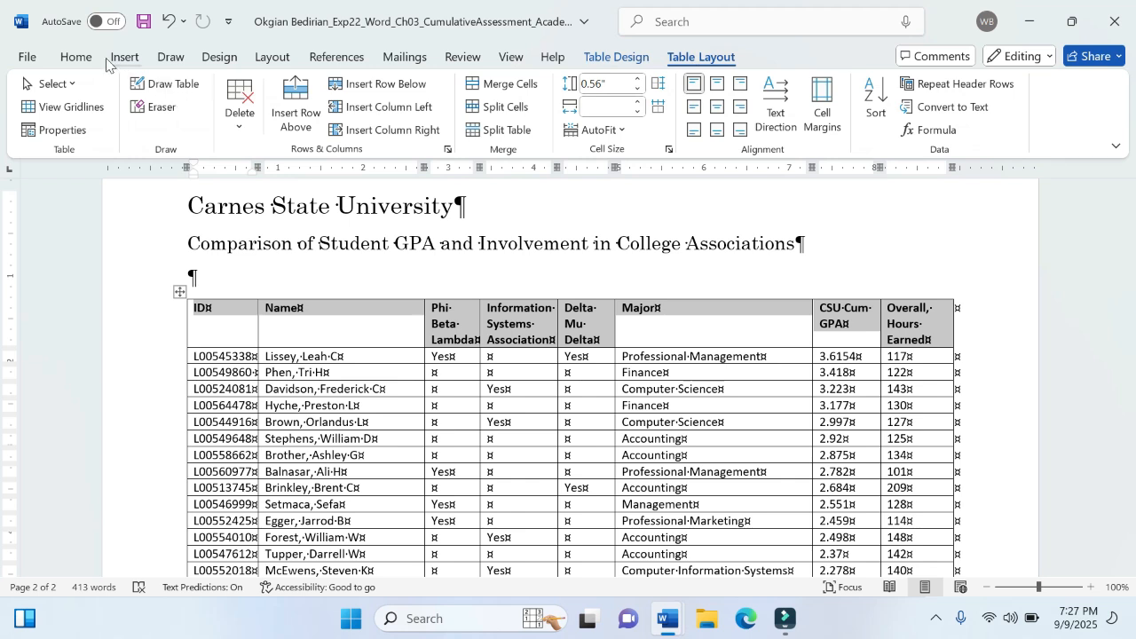
left_click(55, 60)
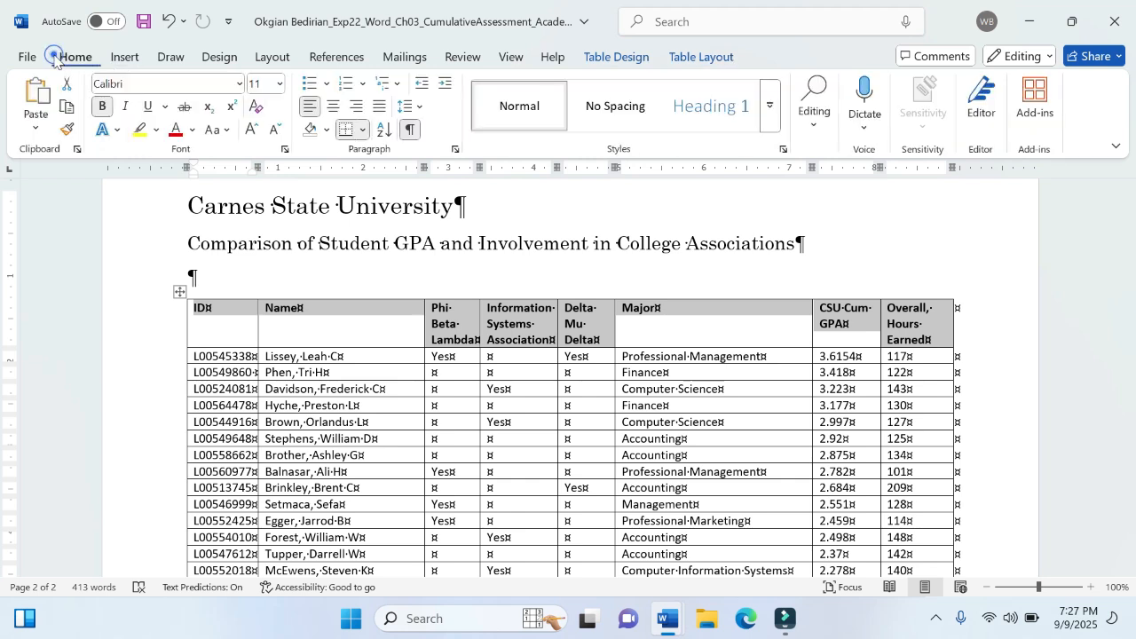
left_click(330, 107)
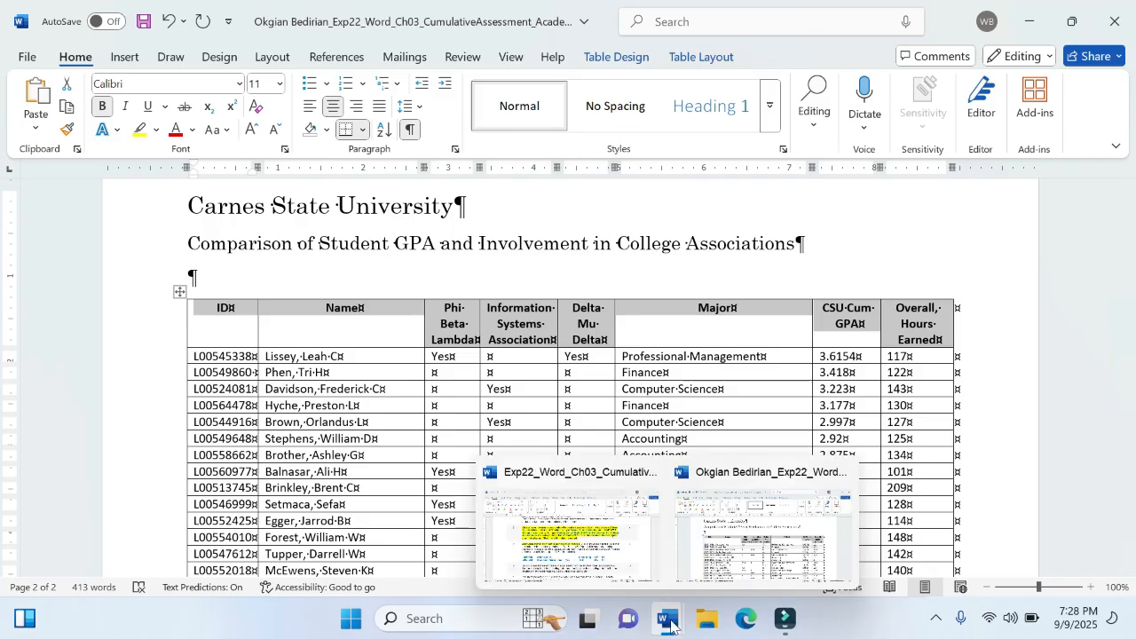
- Switch back to the instructions and highlight the words "ending in 115." in step 3 in yellow
left_click(603, 561)
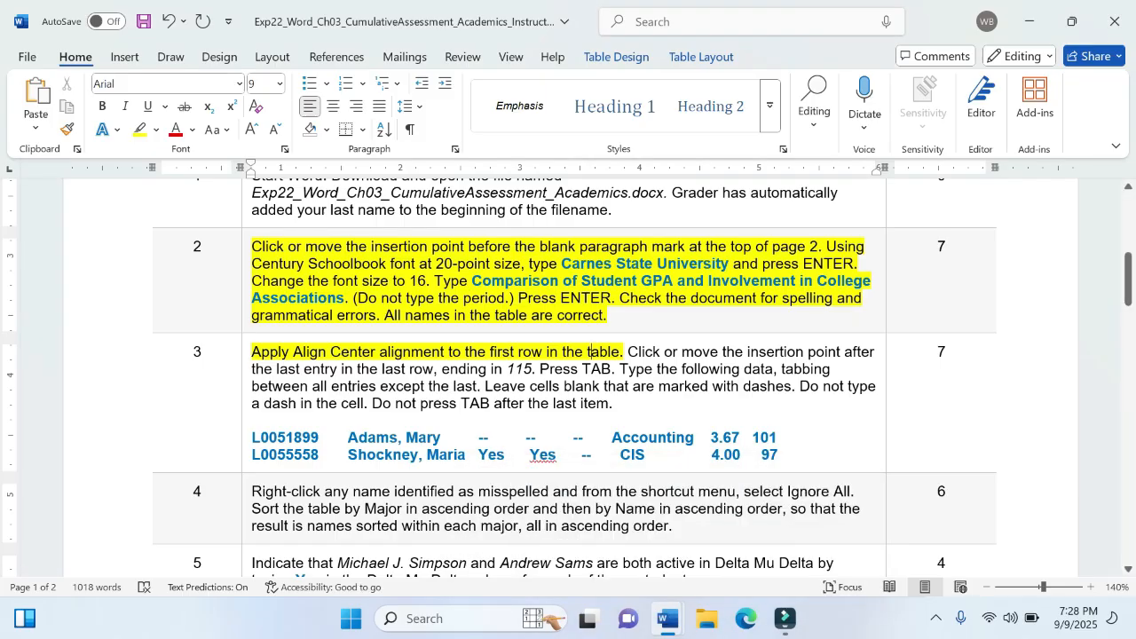
left_click_drag(442, 370, 537, 369)
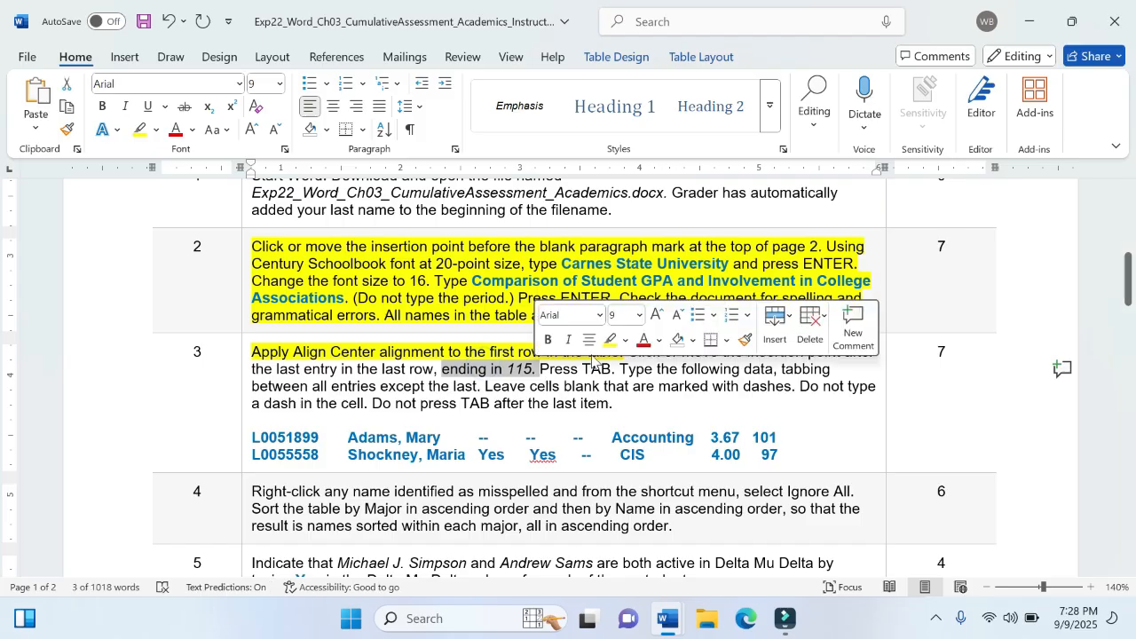
left_click(610, 340)
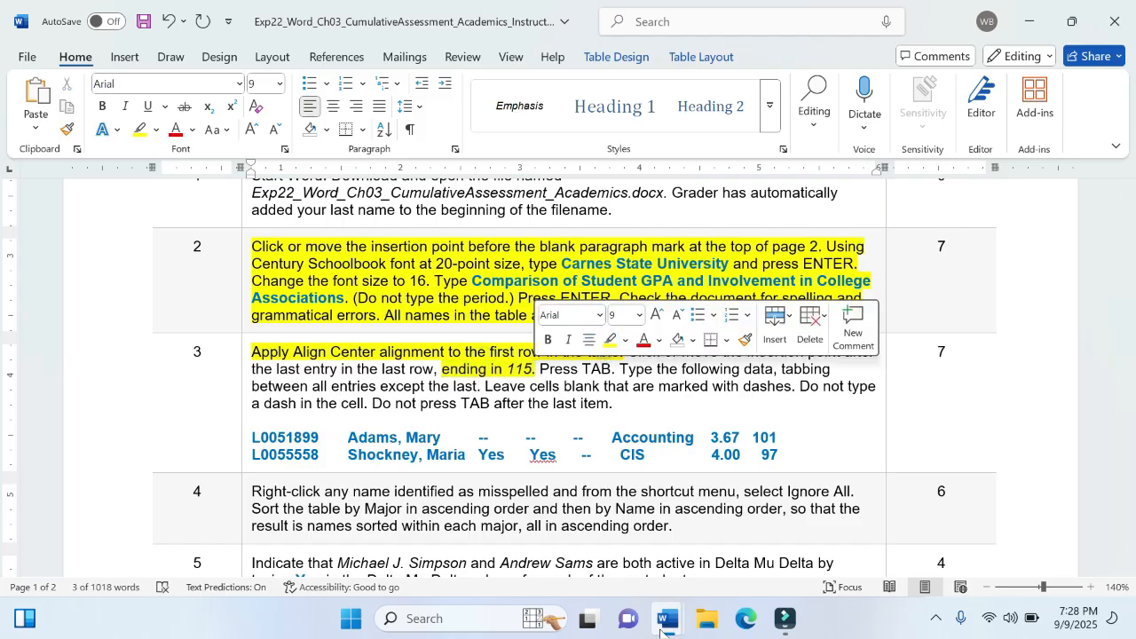
mouse_move(661, 629)
left_click(593, 417)
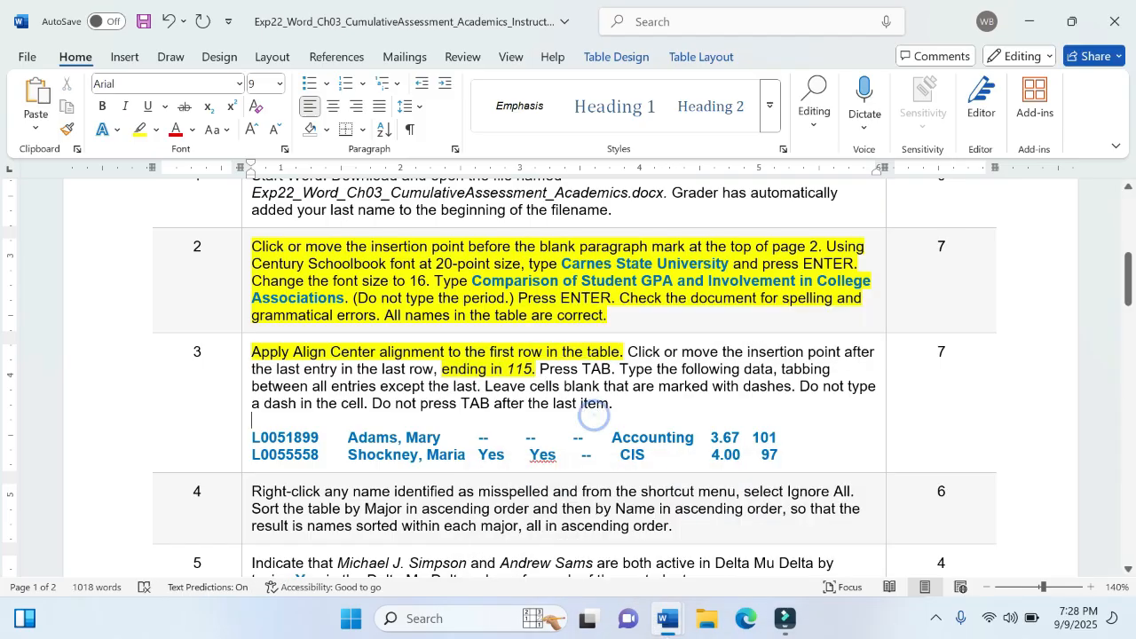
- Switch to the memorandum and add a new row below the student table's last row, after the entry 115
mouse_move(668, 619)
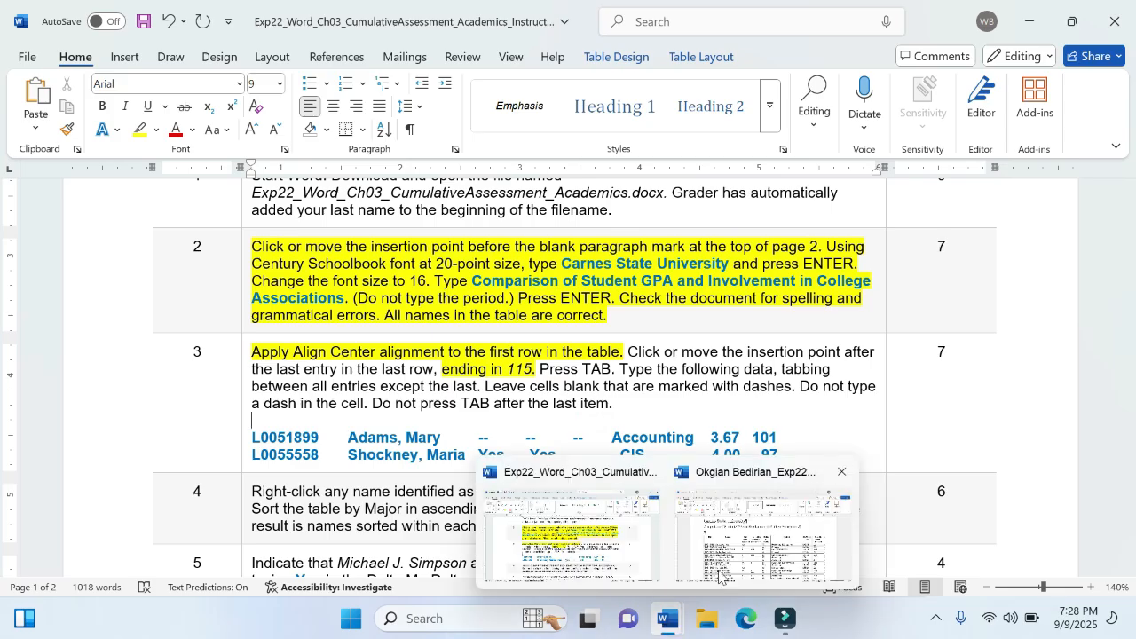
left_click(759, 564)
scroll(568, 377, "down", 5)
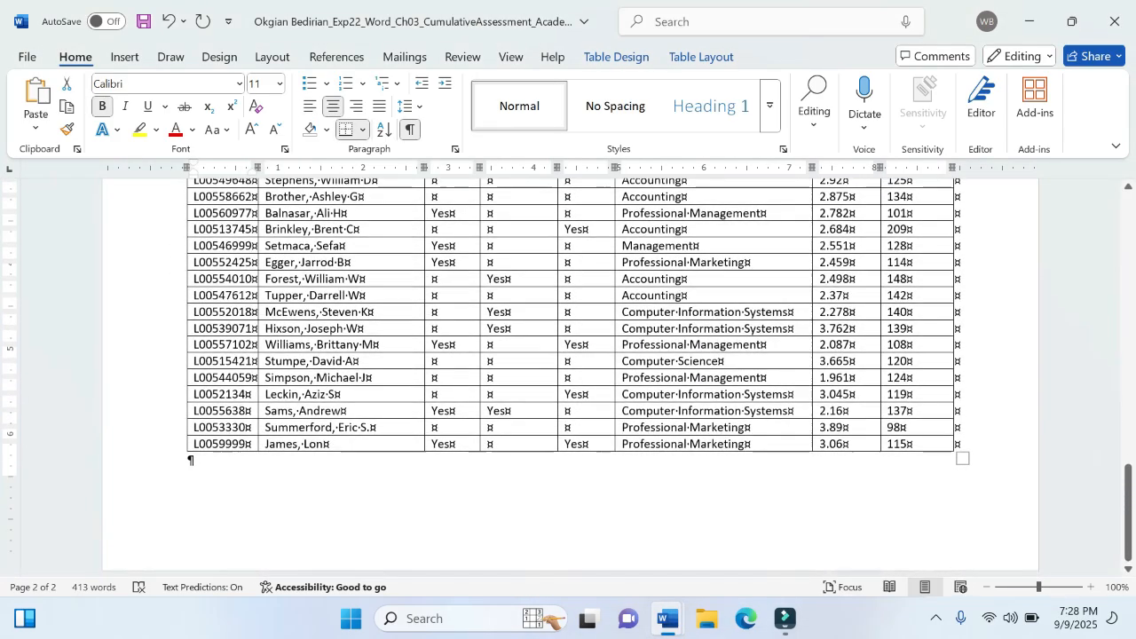
left_click(908, 435)
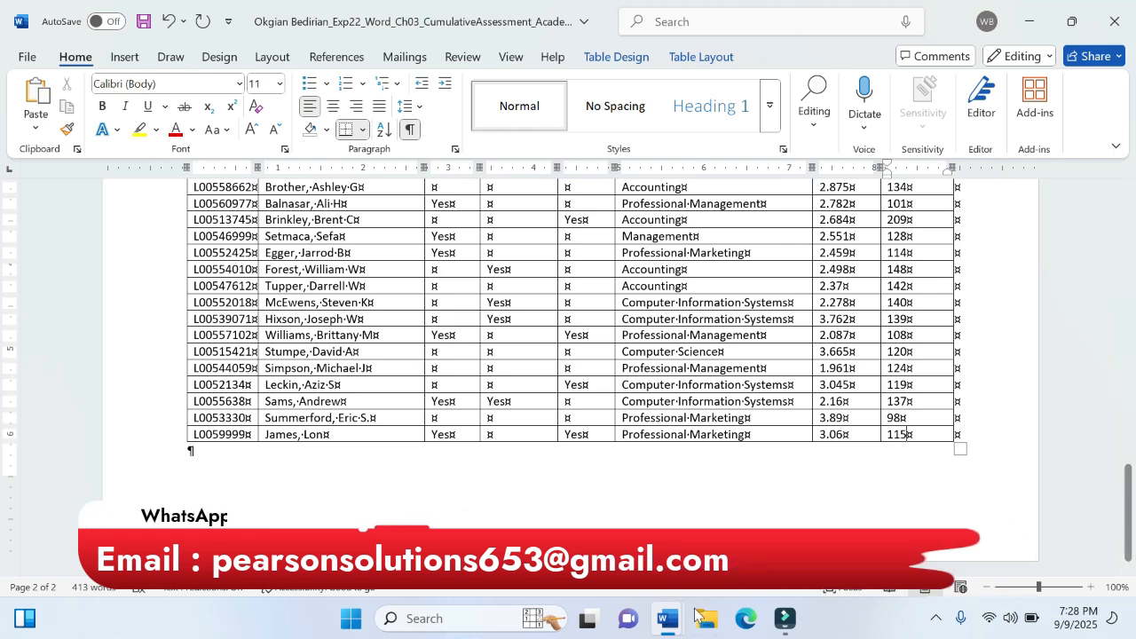
mouse_move(668, 619)
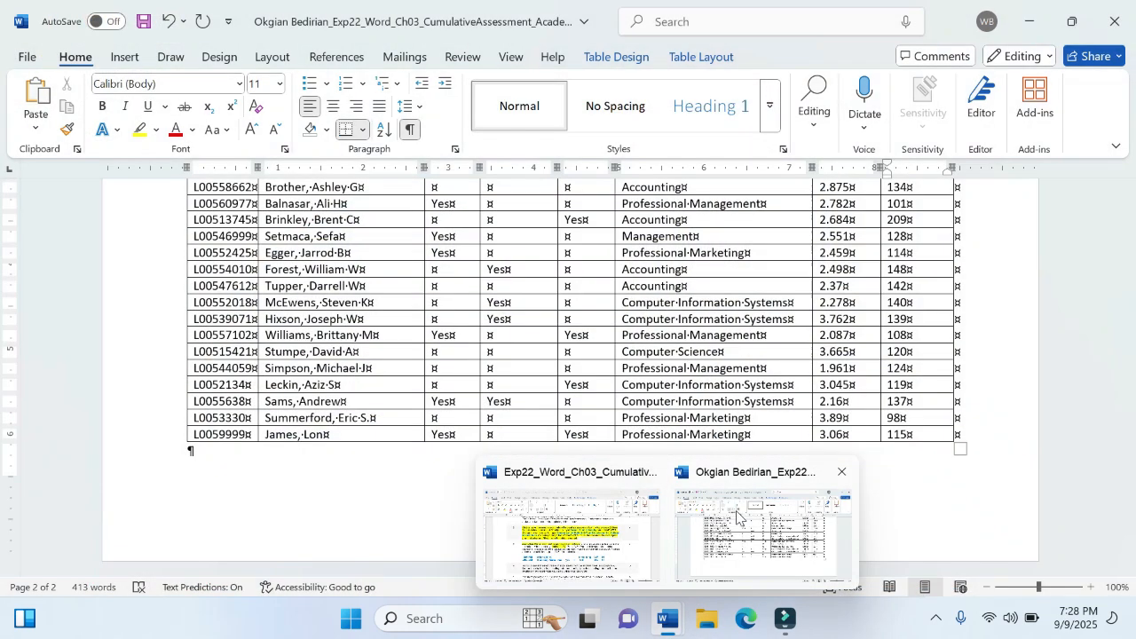
left_click(759, 532)
key("Tab")
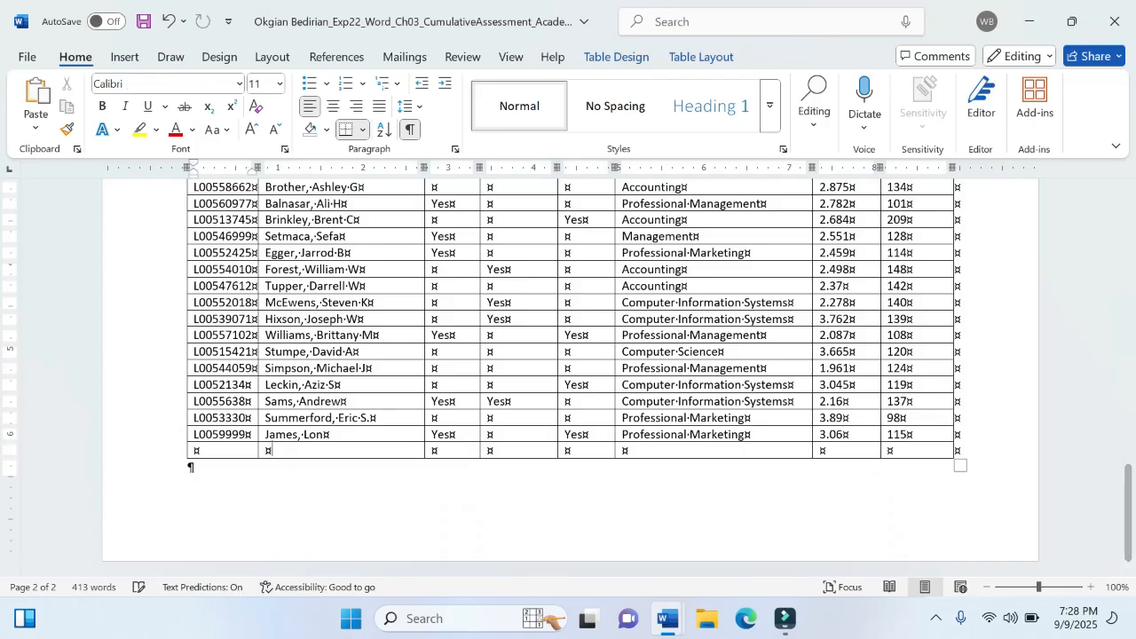
- Copy the first new student's ID from step 3 of the instructions and paste it as plain text into the new row's ID cell
mouse_move(659, 622)
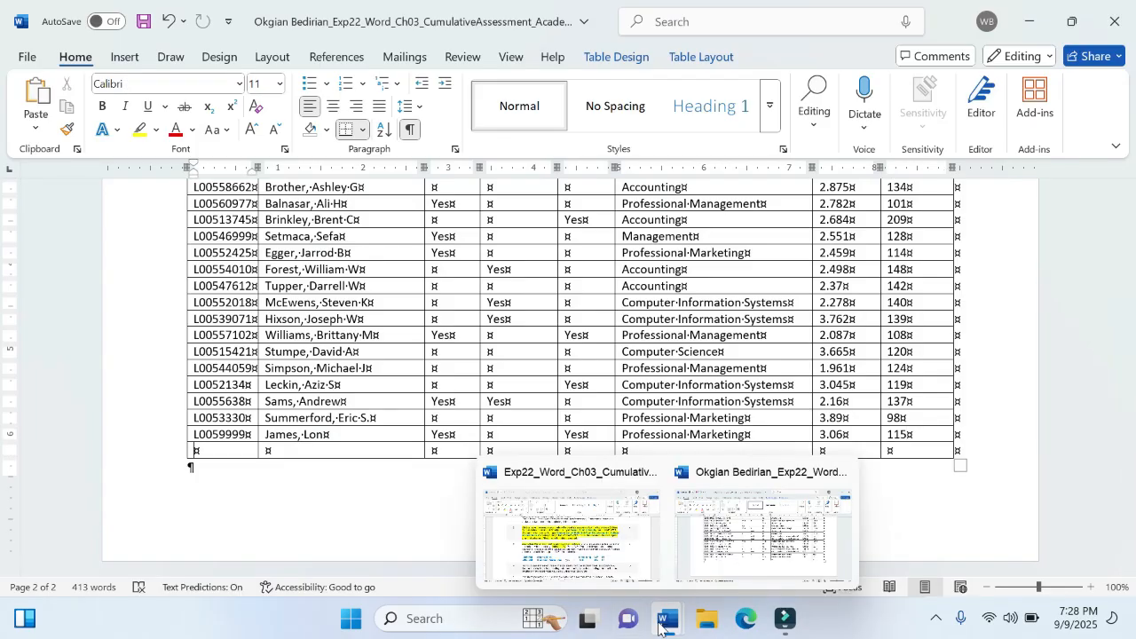
left_click(575, 537)
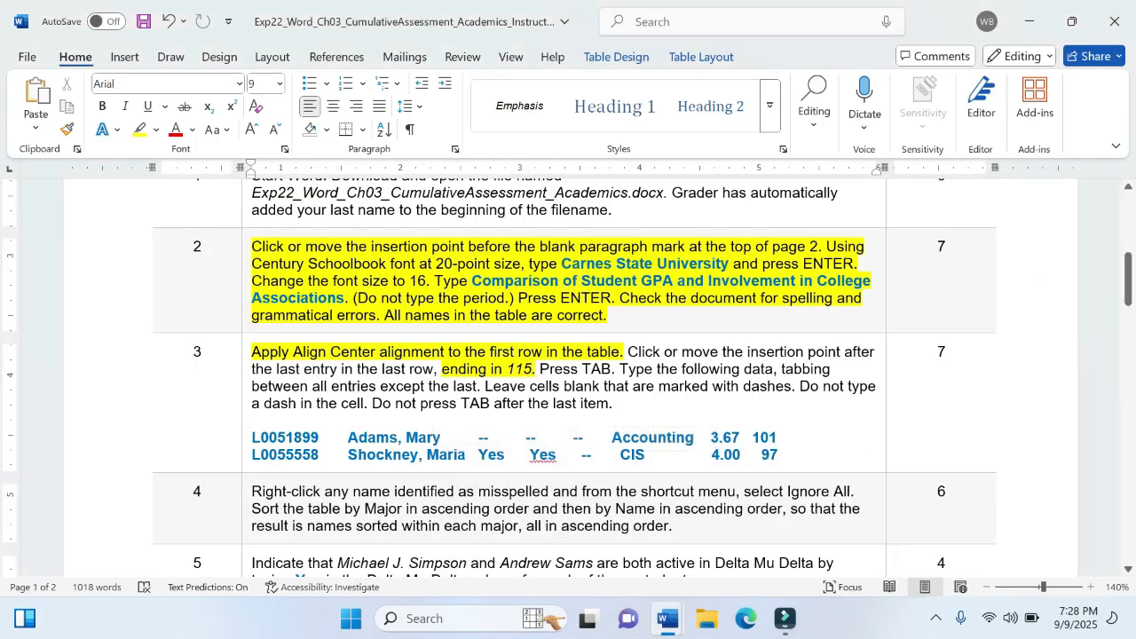
scroll(317, 425, "down", 4)
scroll(317, 425, "up", 2)
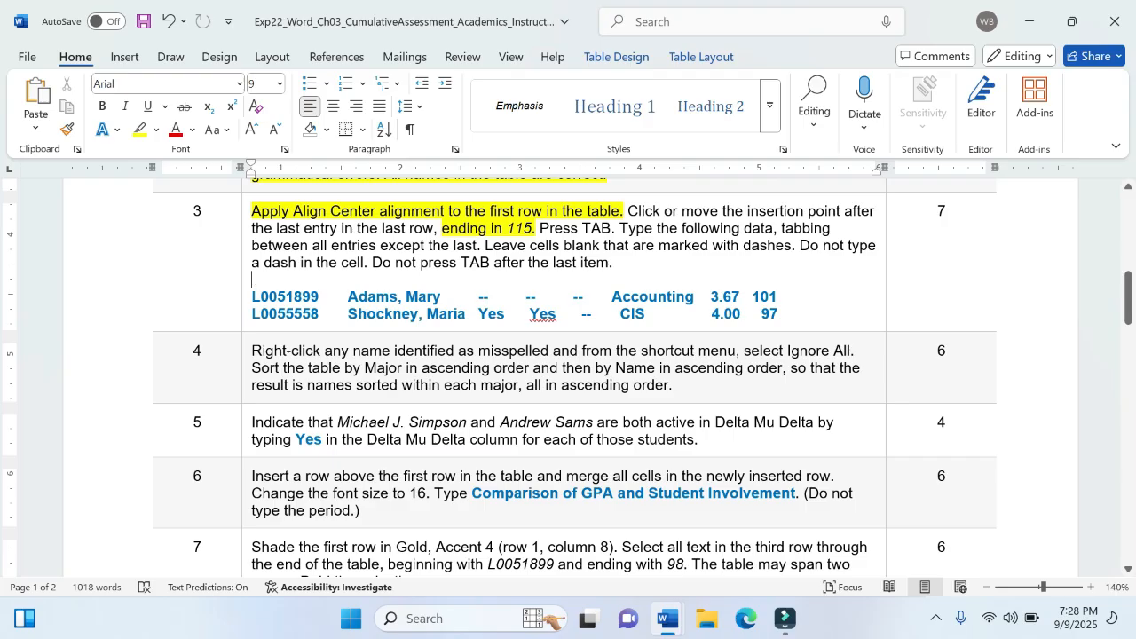
left_click_drag(251, 296, 317, 296)
key("ctrl+c")
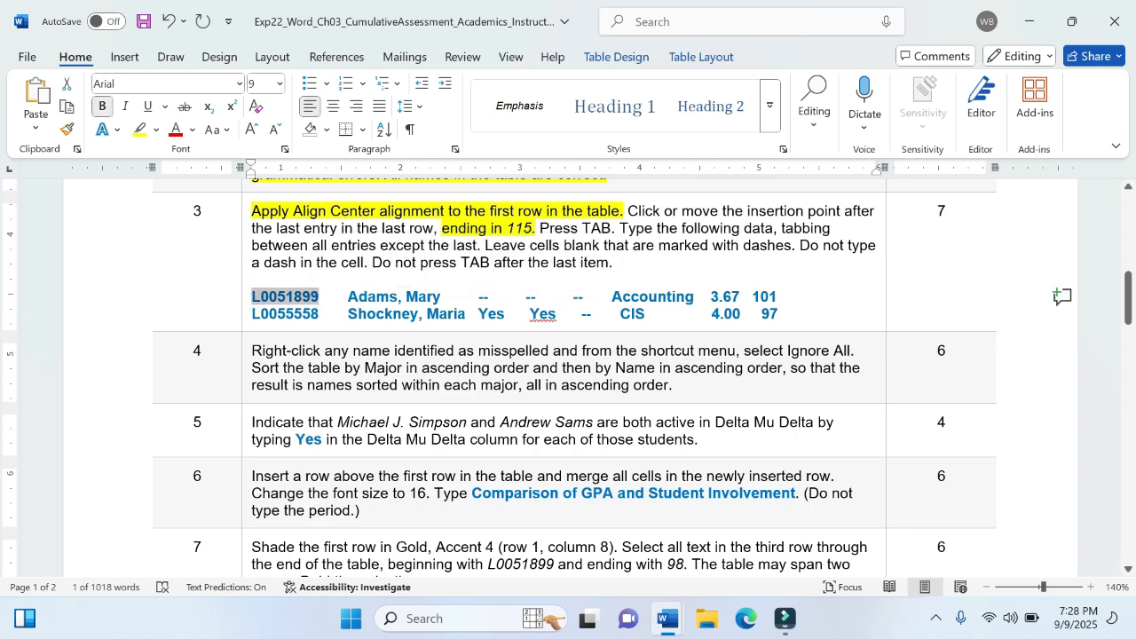
left_click(667, 619)
left_click(724, 561)
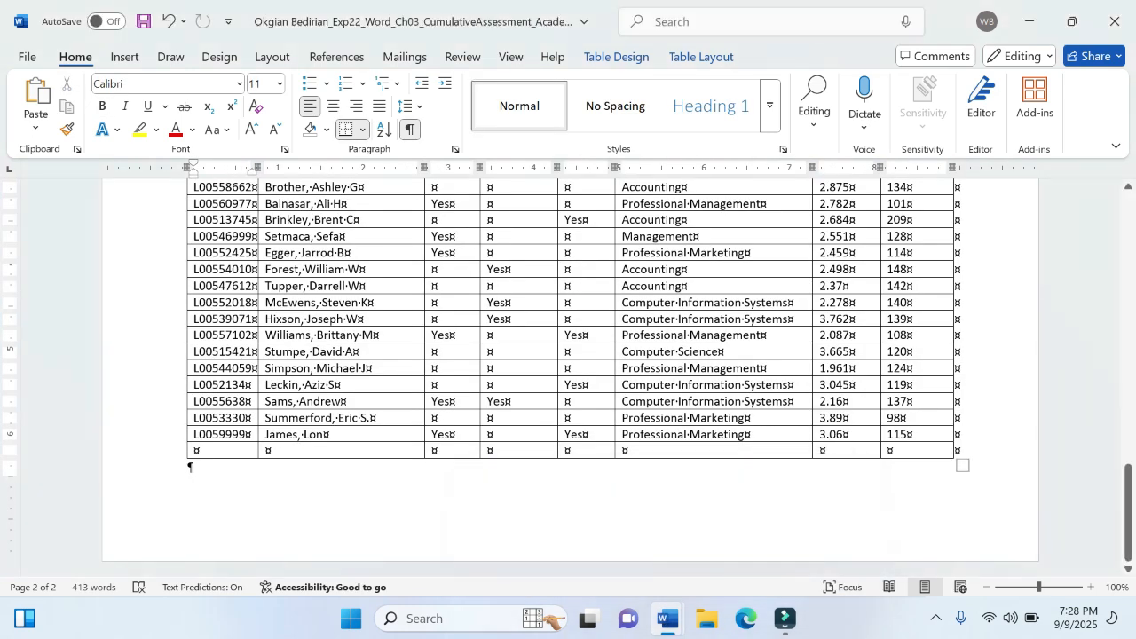
left_click(36, 128)
left_click(134, 181)
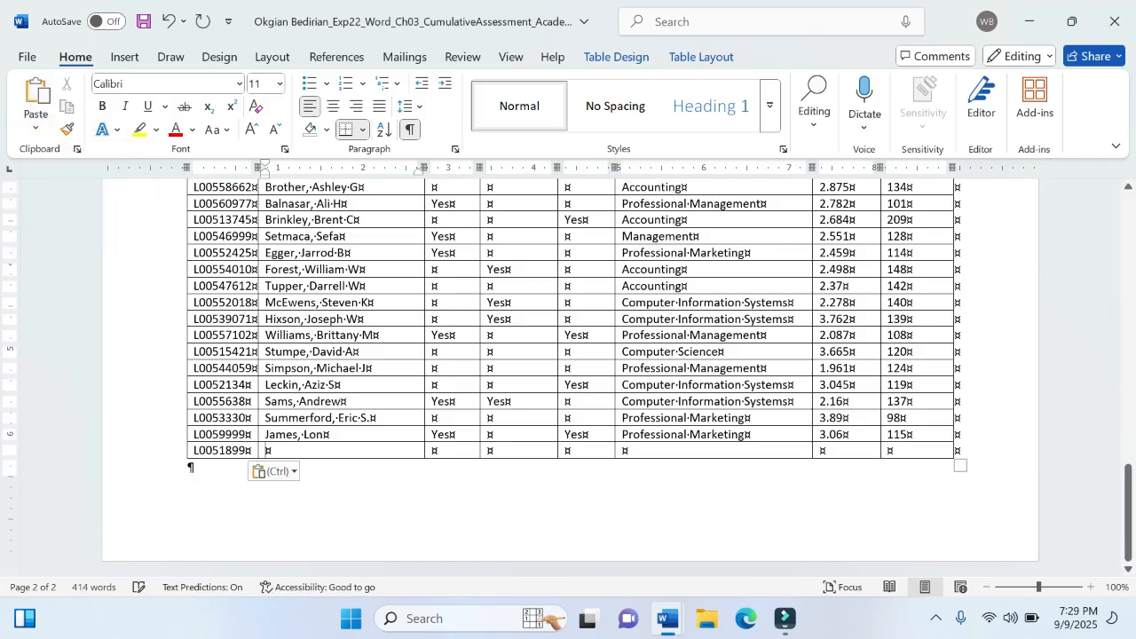
- Copy the first new student's name from step 3 of the instructions and paste it as plain text into the memorandum's new row
left_click(666, 619)
left_click(602, 552)
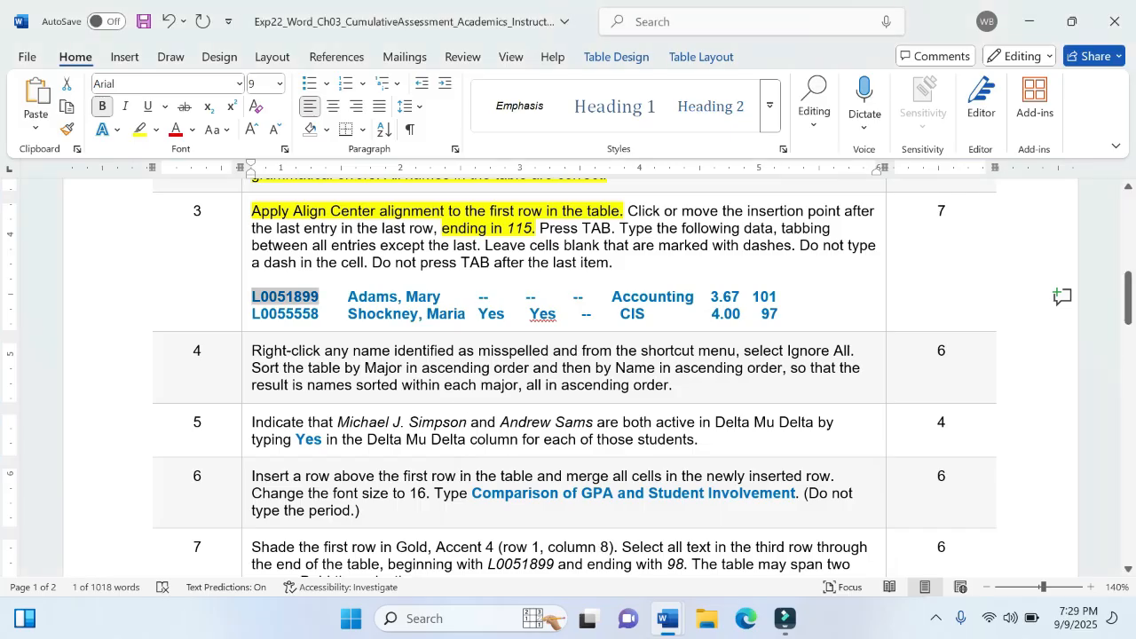
left_click_drag(348, 297, 440, 296)
key("ctrl+c")
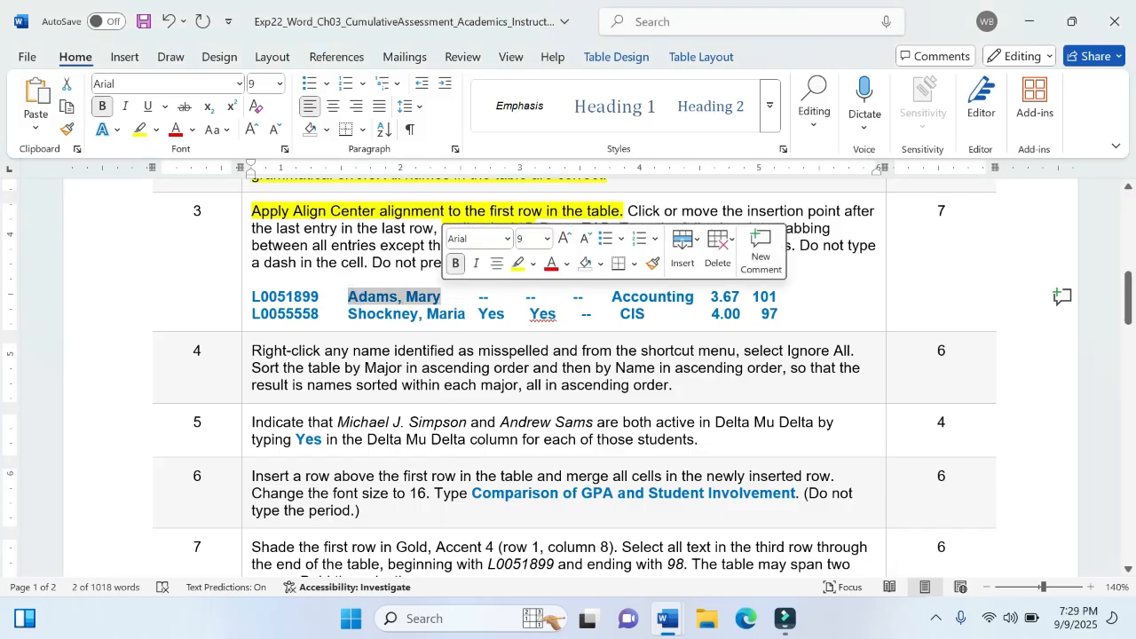
mouse_move(658, 624)
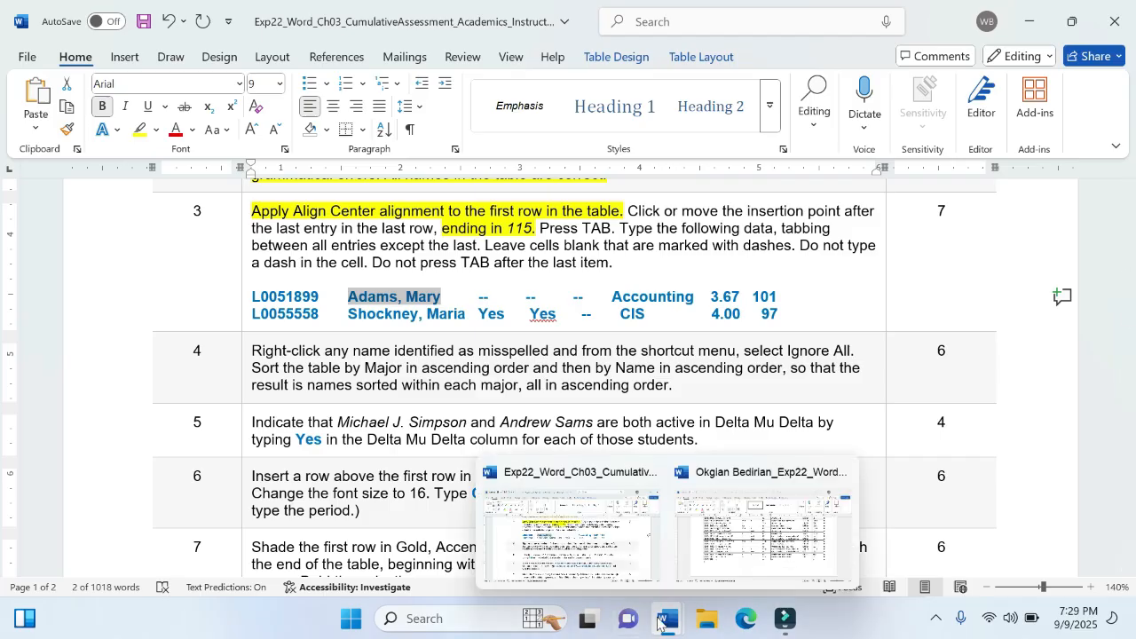
left_click(696, 568)
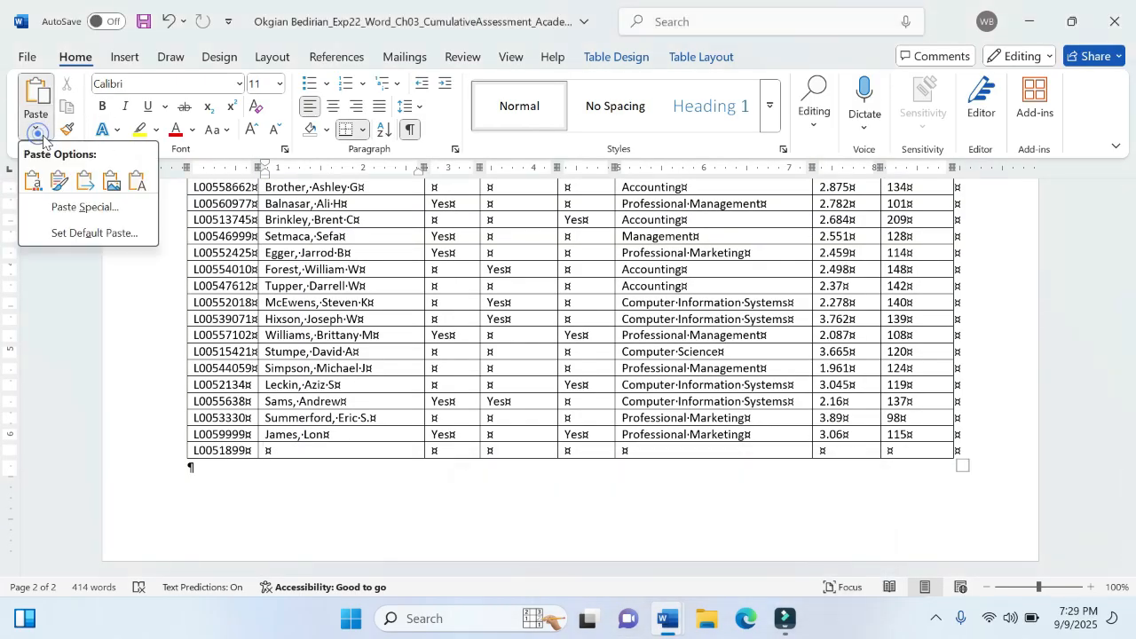
left_click(137, 180)
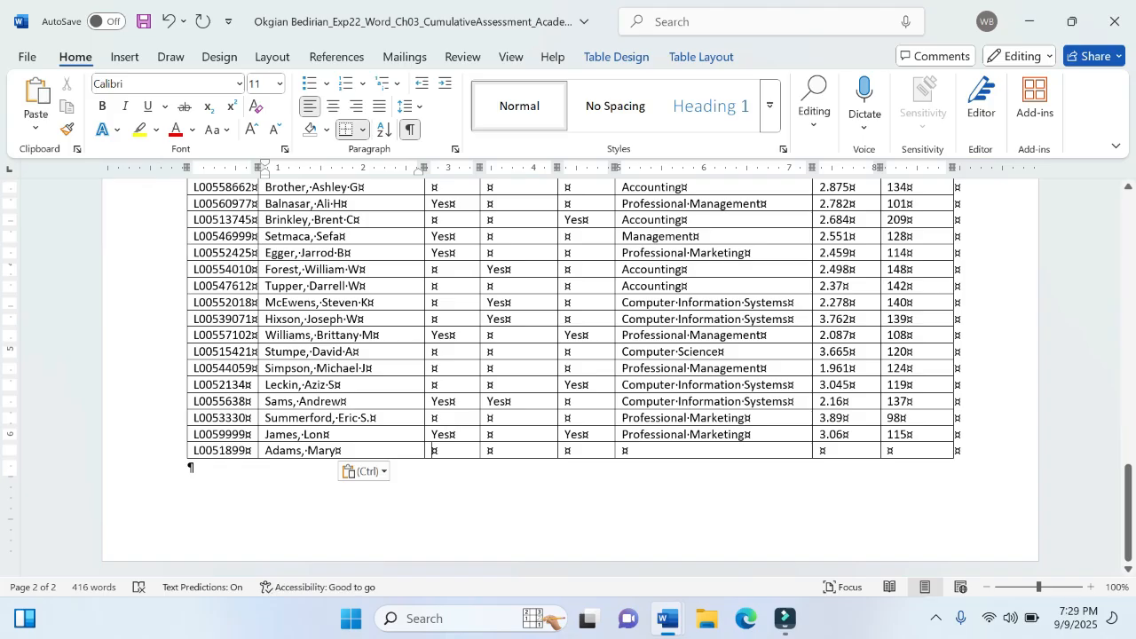
- Check the first new student's major in the instructions and enter Accounting in the memorandum's new row, leaving the three cells before it blank
left_click(435, 450)
mouse_move(669, 619)
left_click(568, 506)
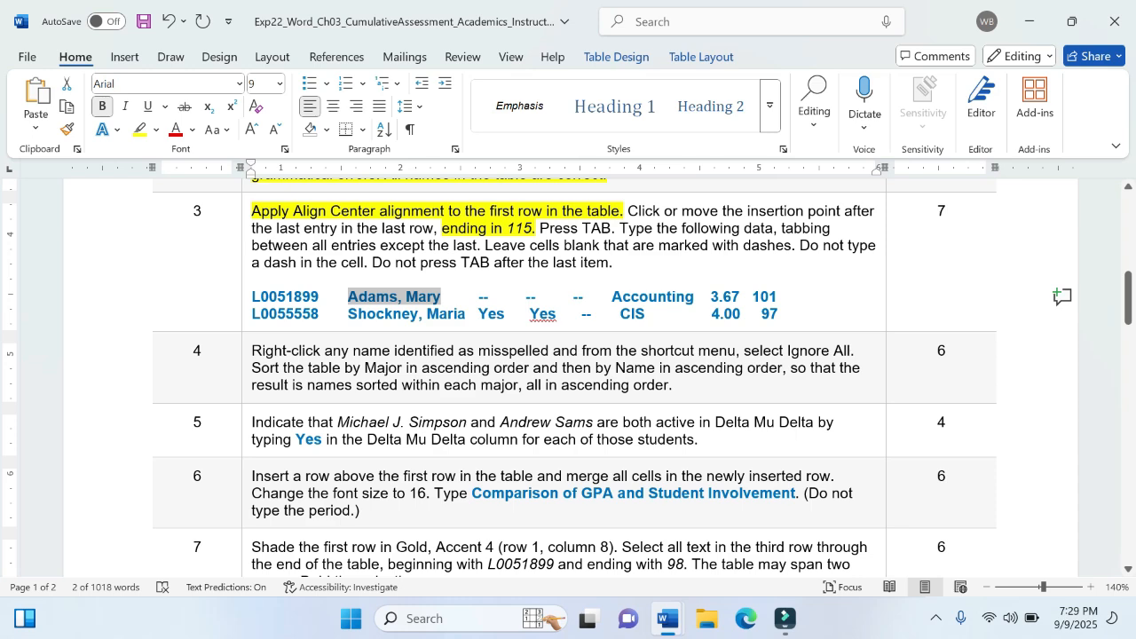
left_click_drag(612, 297, 691, 311)
mouse_move(669, 619)
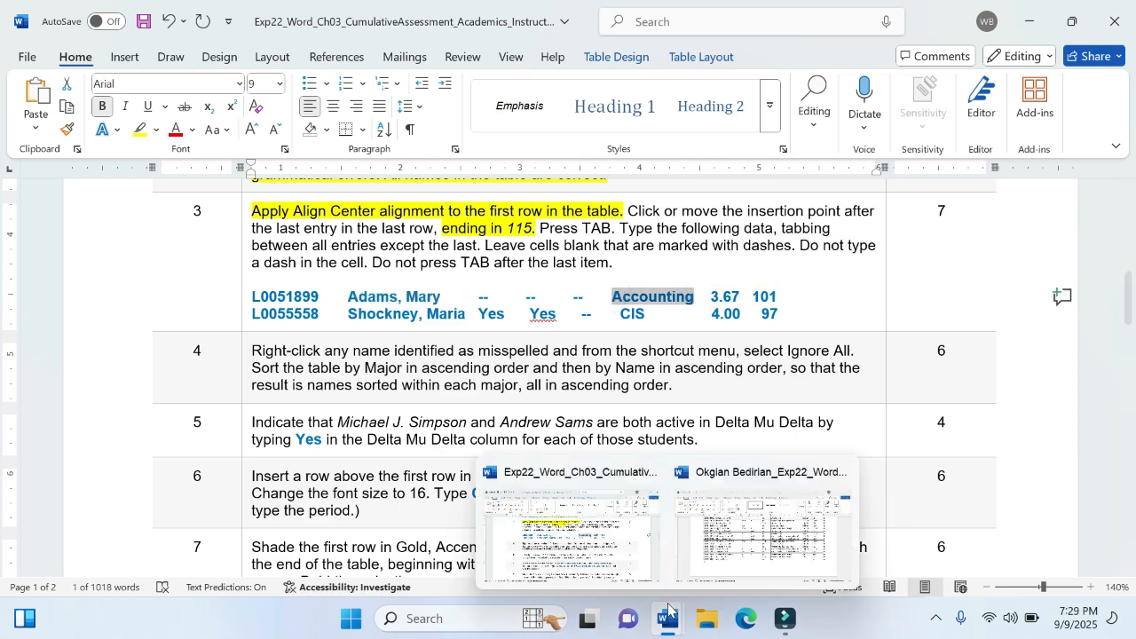
left_click(772, 532)
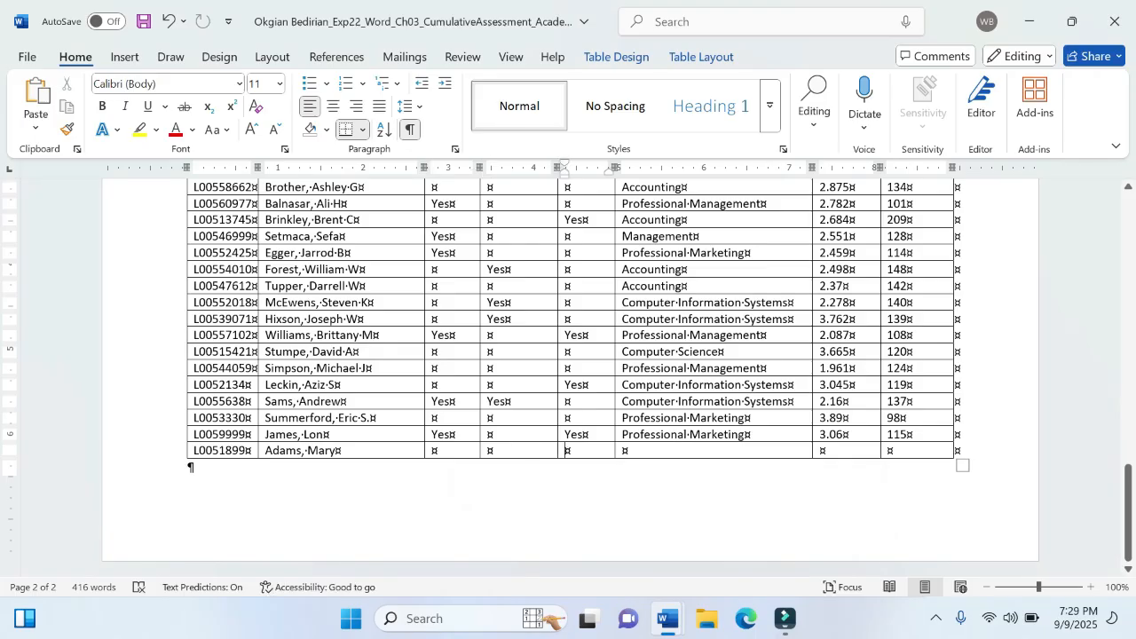
key("Tab")
type("A")
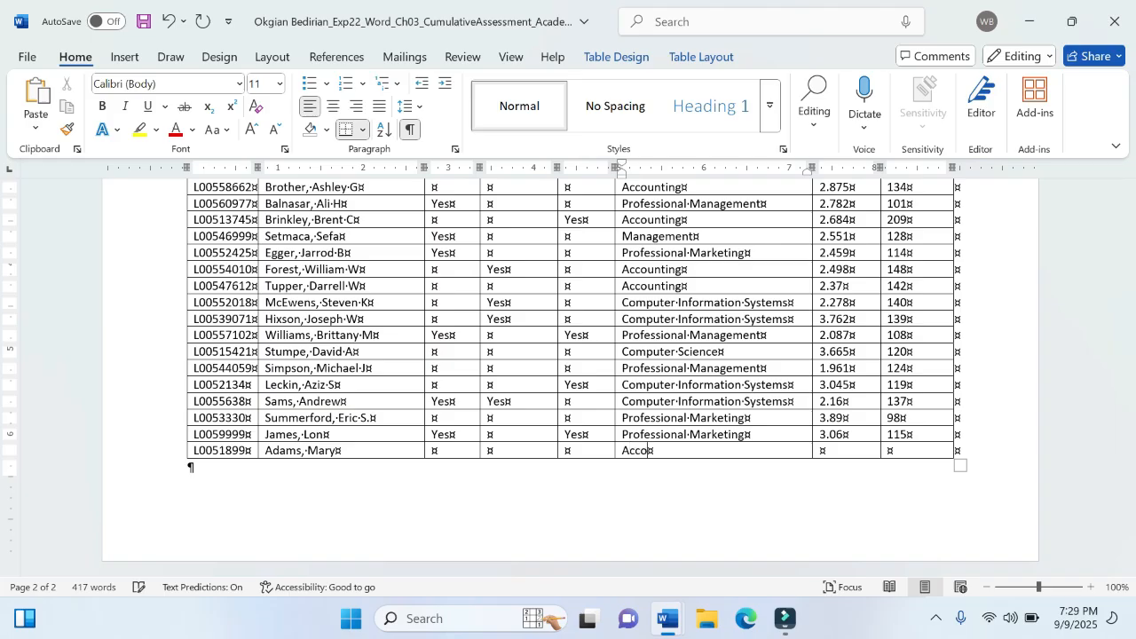
type("ccounting")
key("Tab")
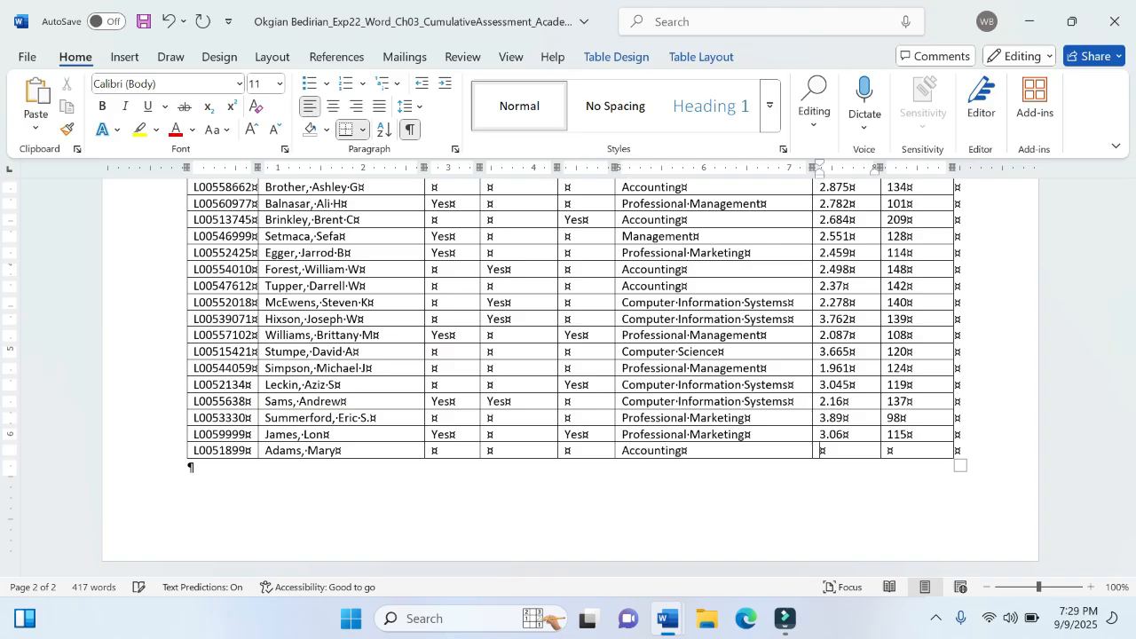
- Check the first new student's figures in the instructions and fill the row's last two cells with 3.67 and 101
mouse_move(668, 618)
left_click(600, 515)
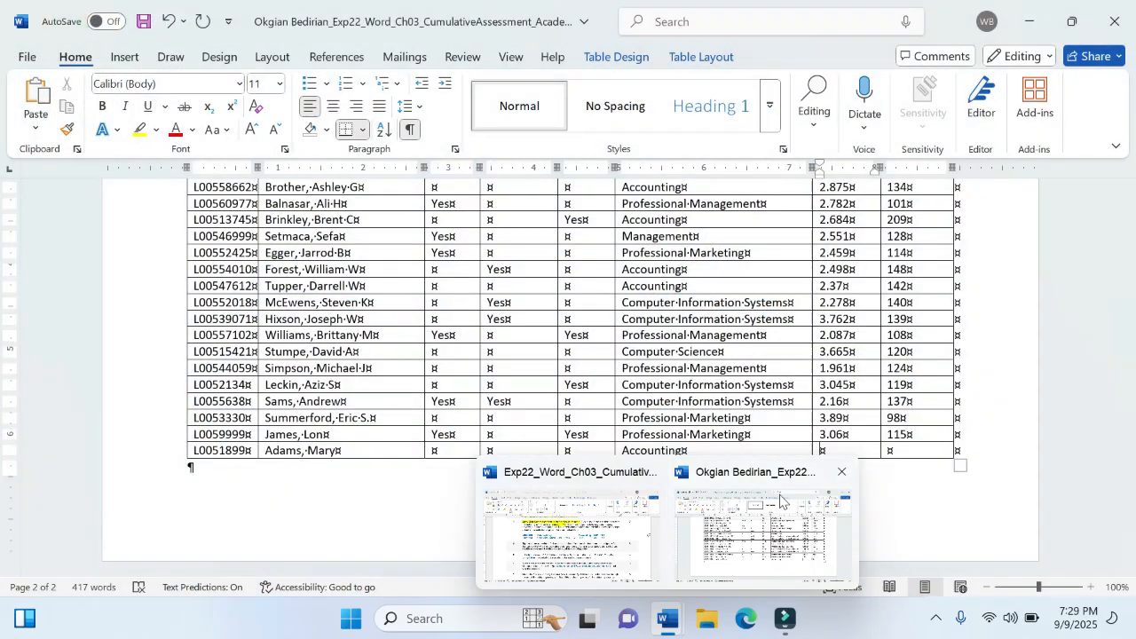
left_click(762, 532)
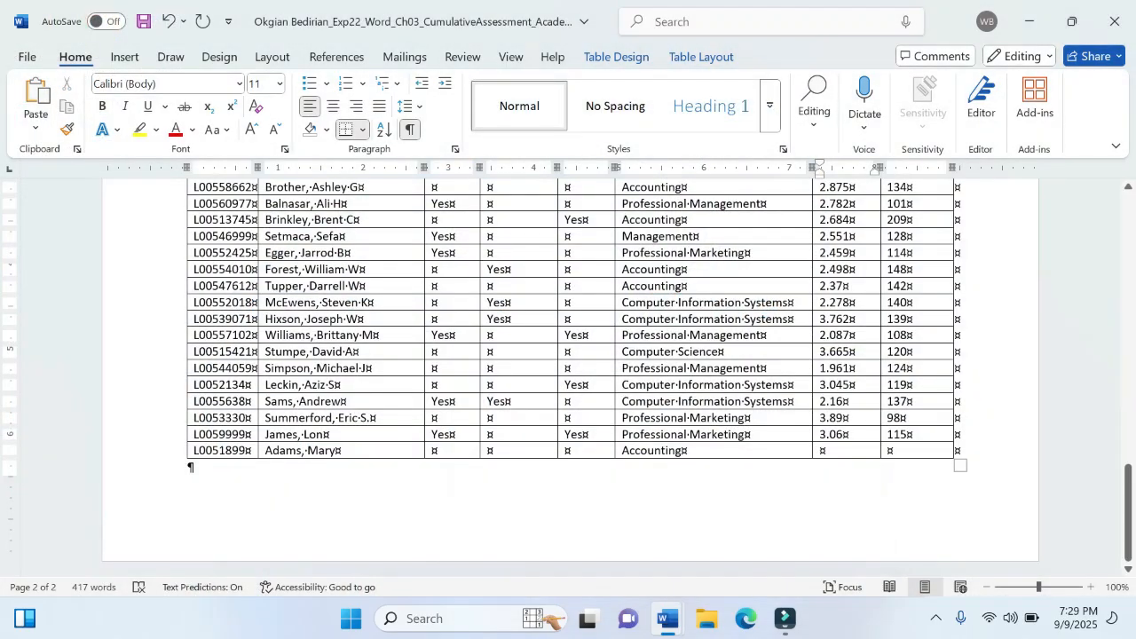
type("3.67")
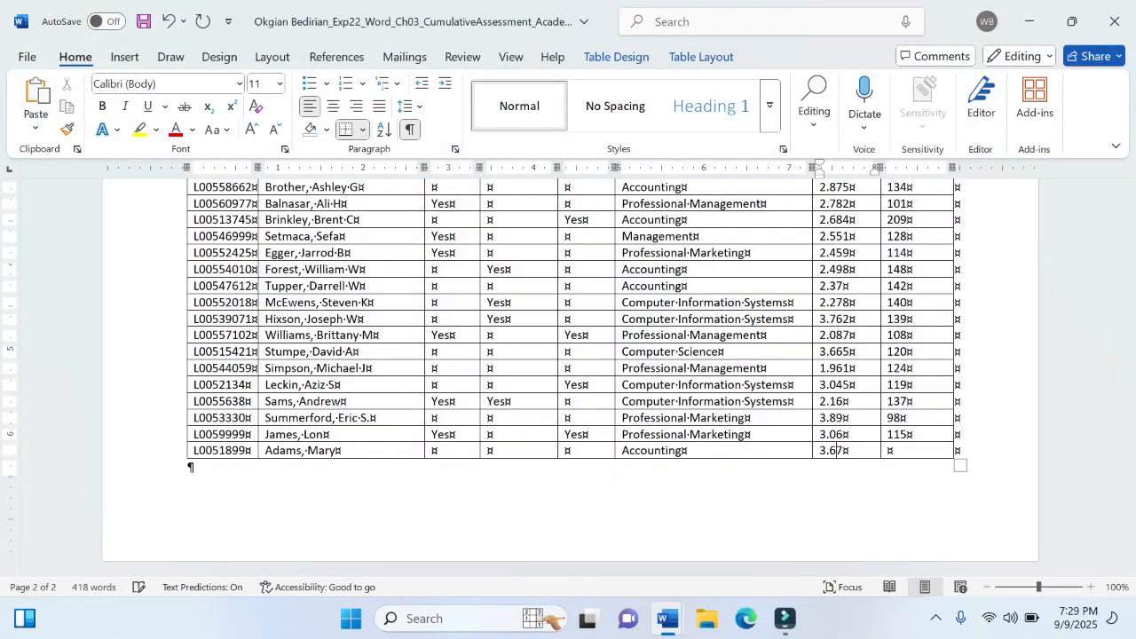
key("Tab")
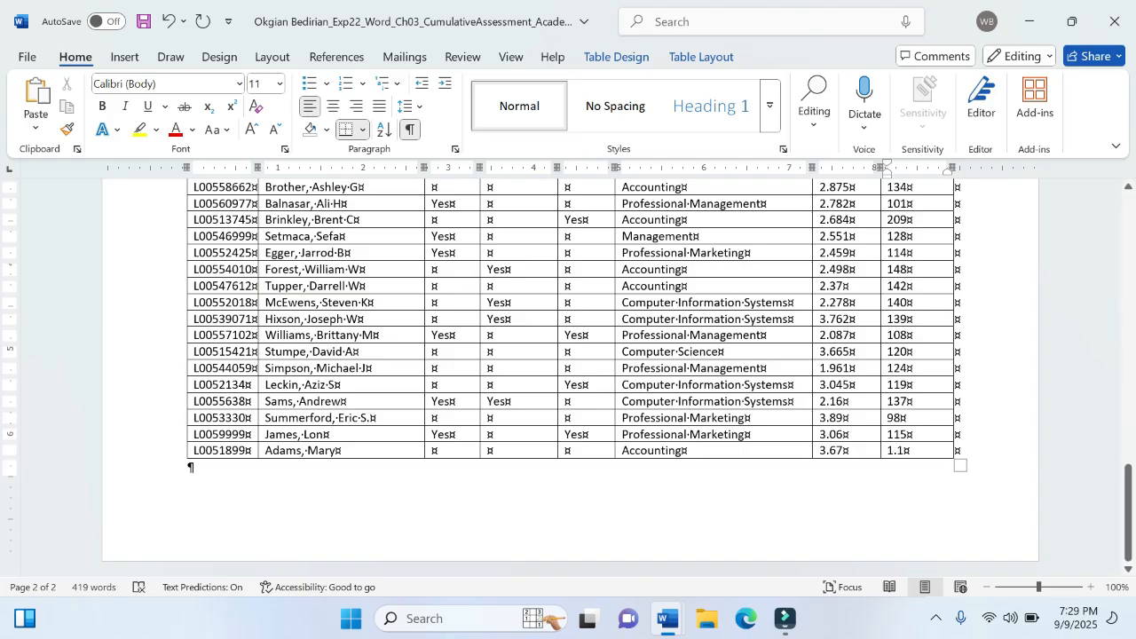
key("BackSpace")
key("BackSpace")
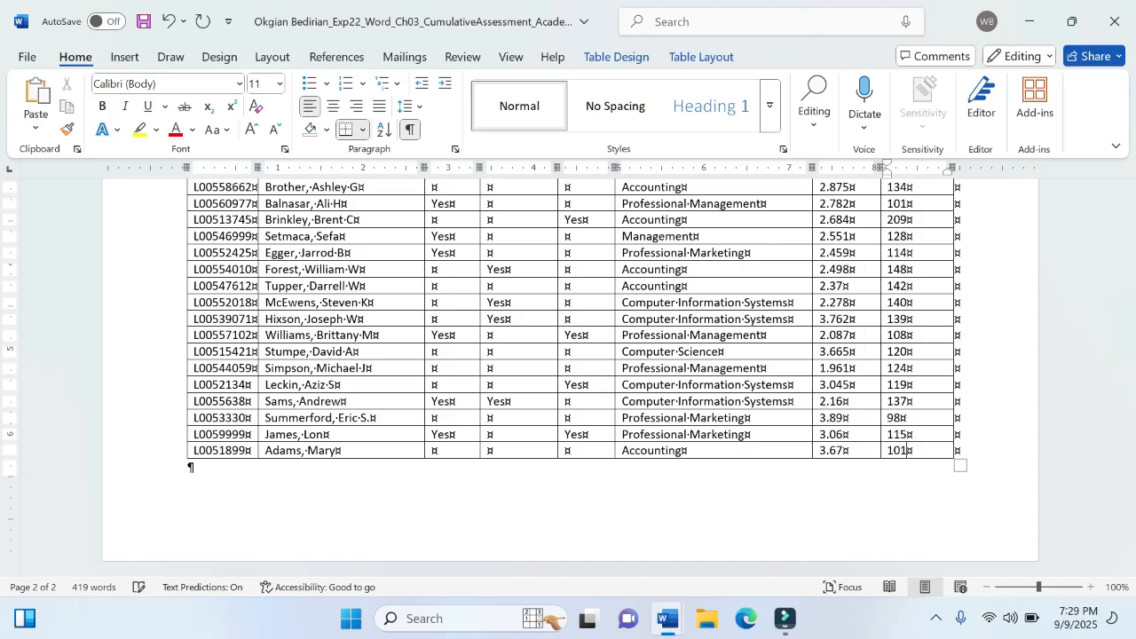
- Copy the second new student's ID from the instructions and paste it as plain text into a new row added at the table's end
mouse_move(668, 618)
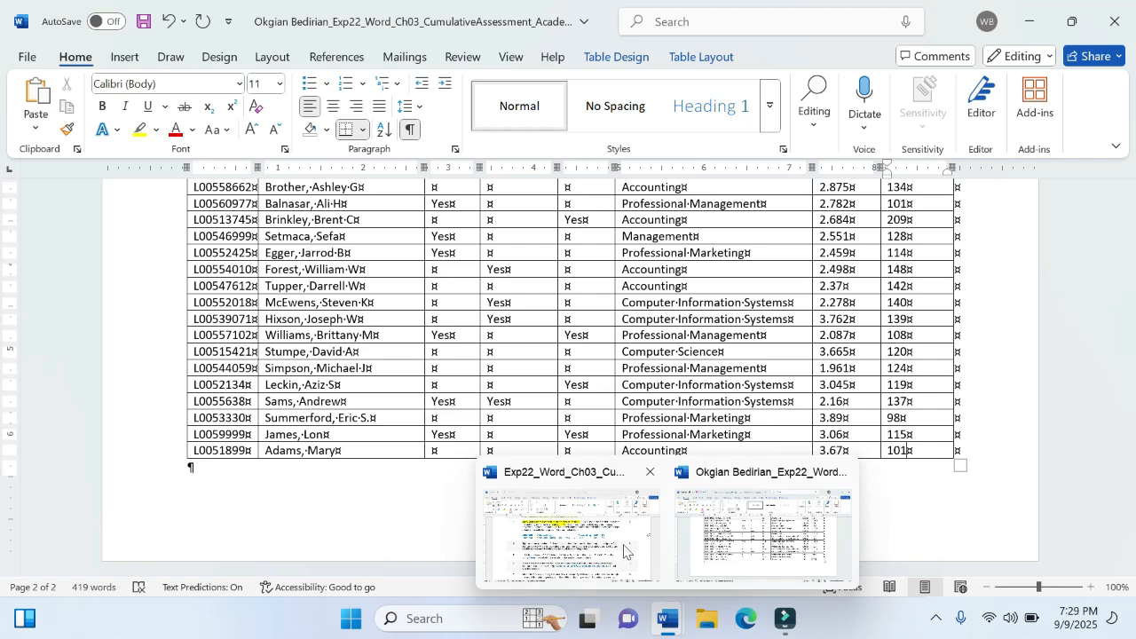
mouse_move(624, 551)
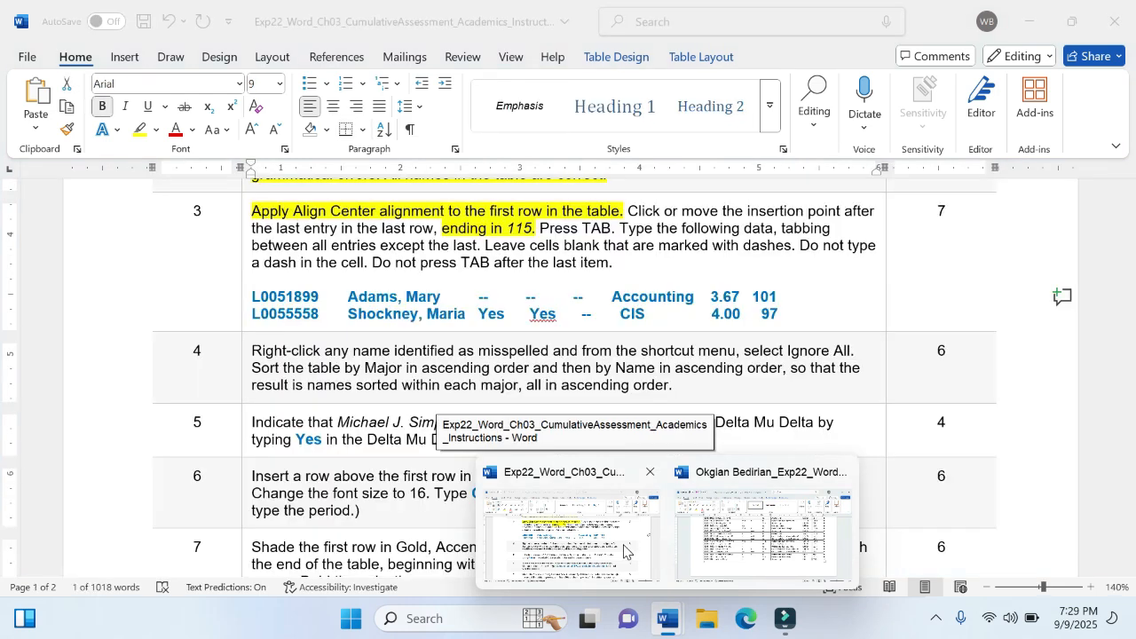
left_click(624, 552)
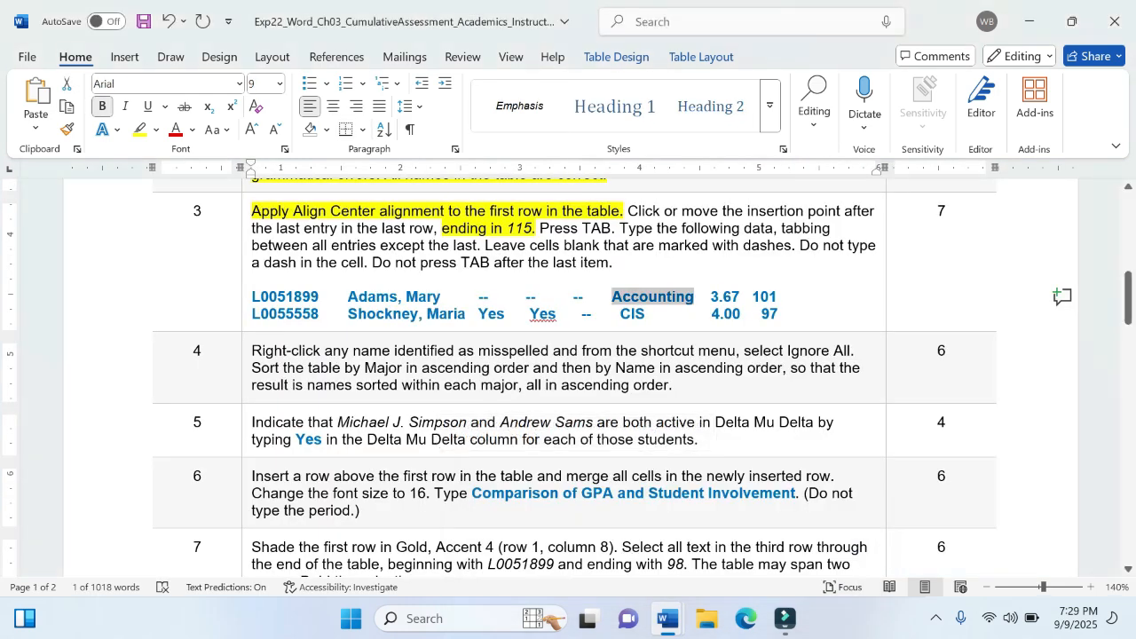
double_click(266, 314)
key("ctrl+c")
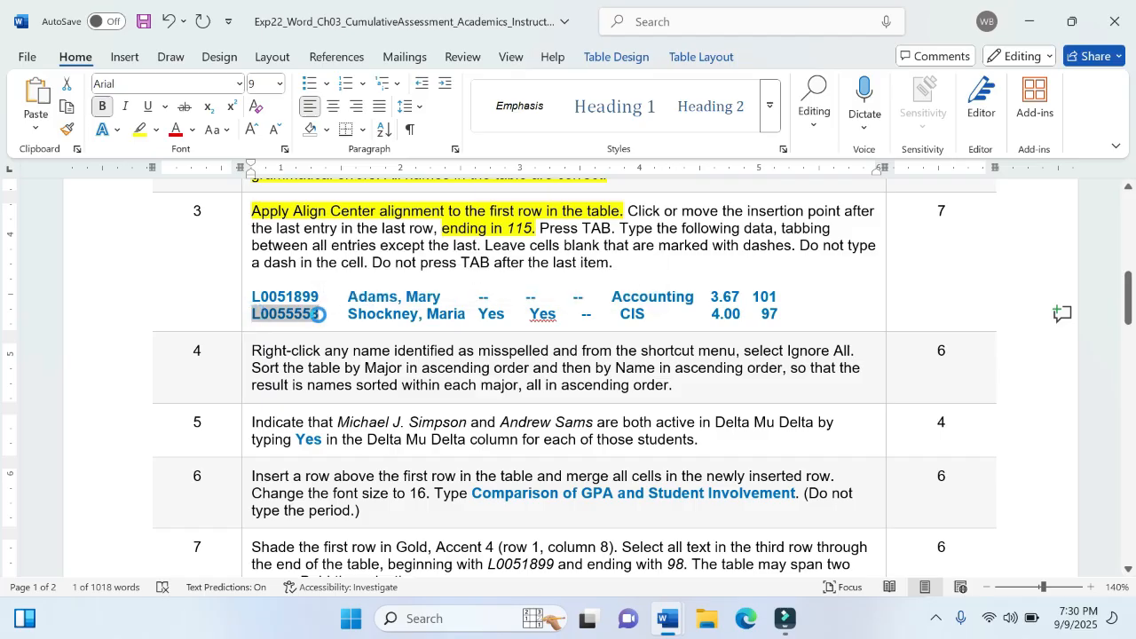
mouse_move(661, 627)
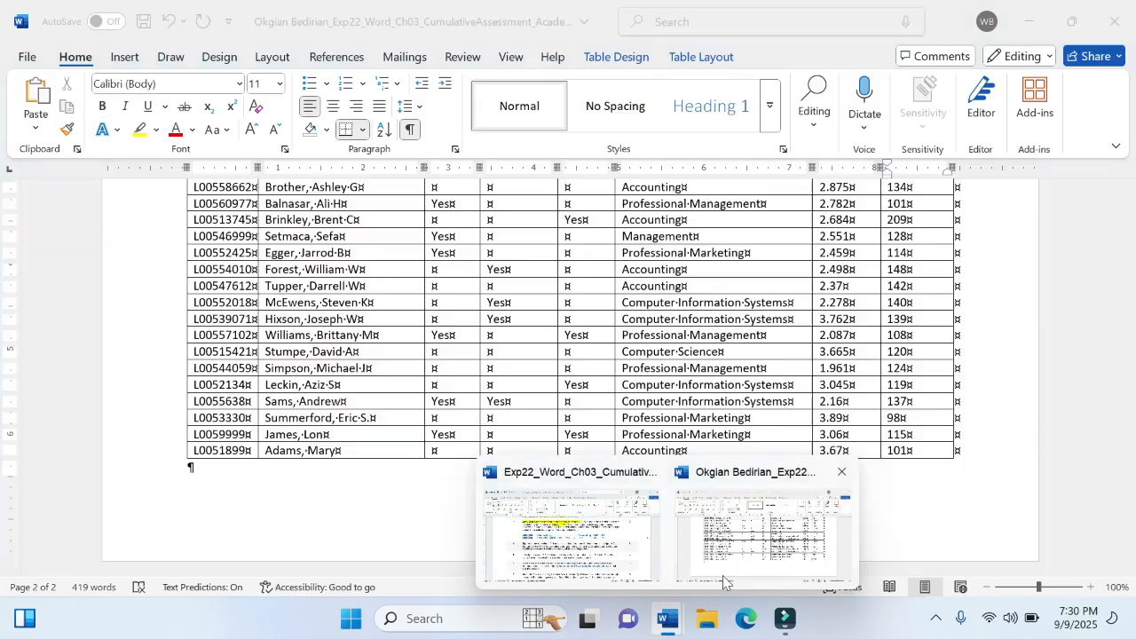
left_click(762, 533)
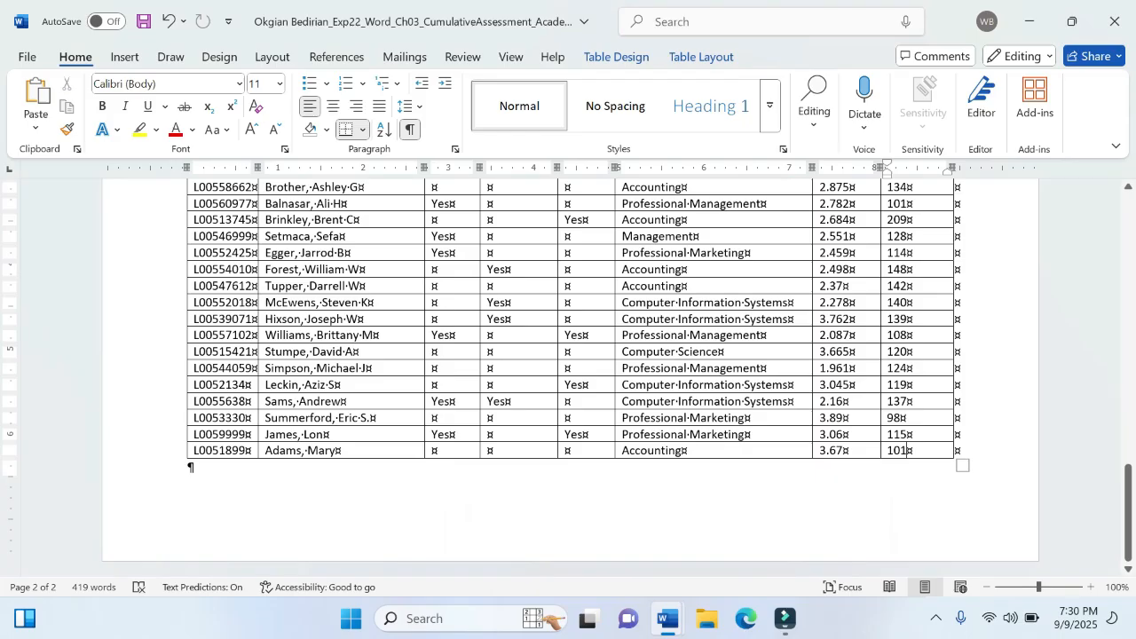
key("Tab")
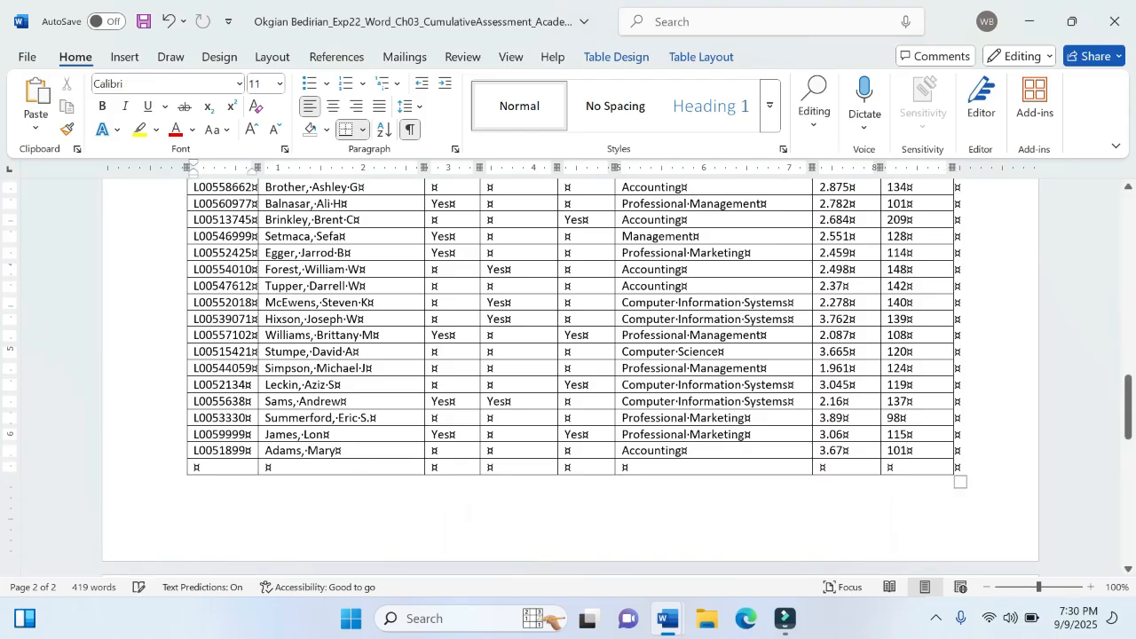
left_click(35, 127)
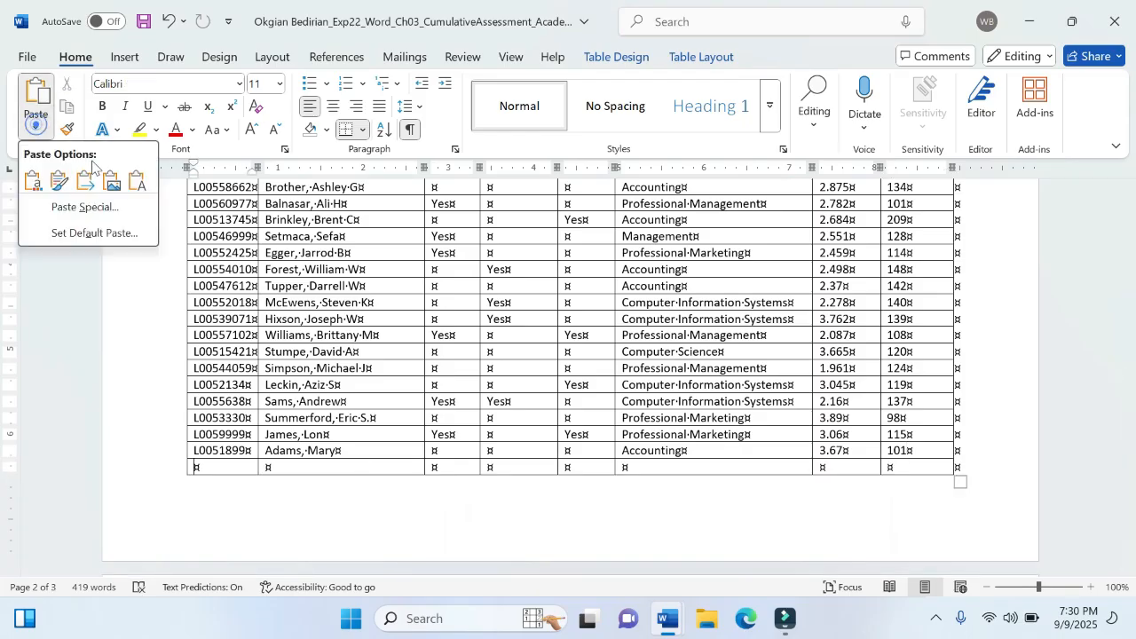
left_click(133, 186)
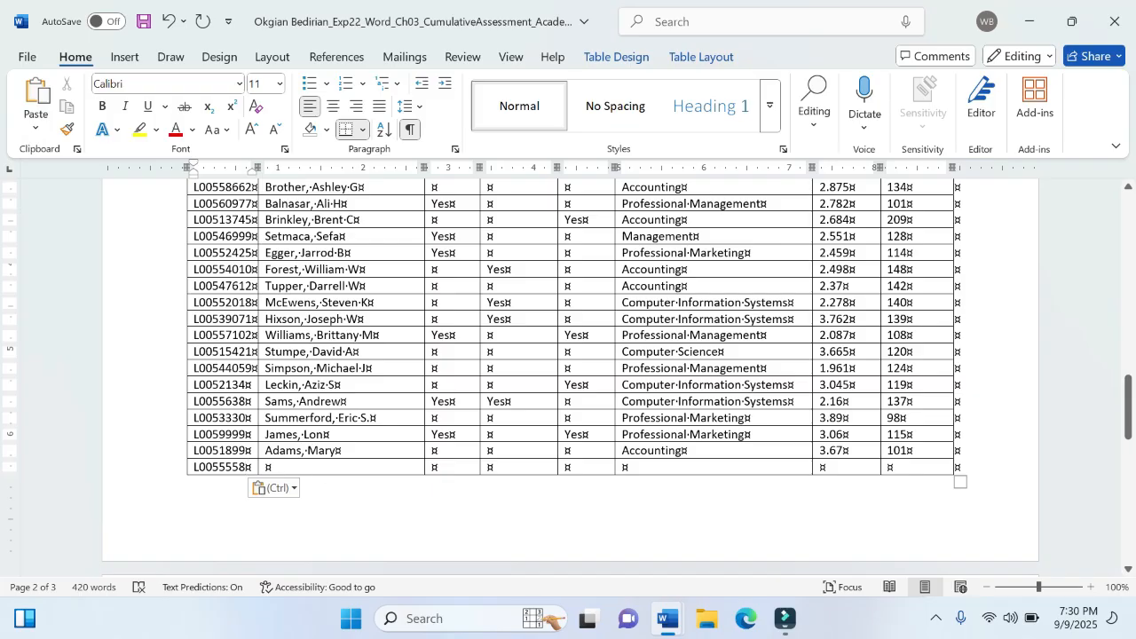
- Copy the second new student's name from step 3 of the instructions and paste it as plain text into the last row's name cell
mouse_move(669, 619)
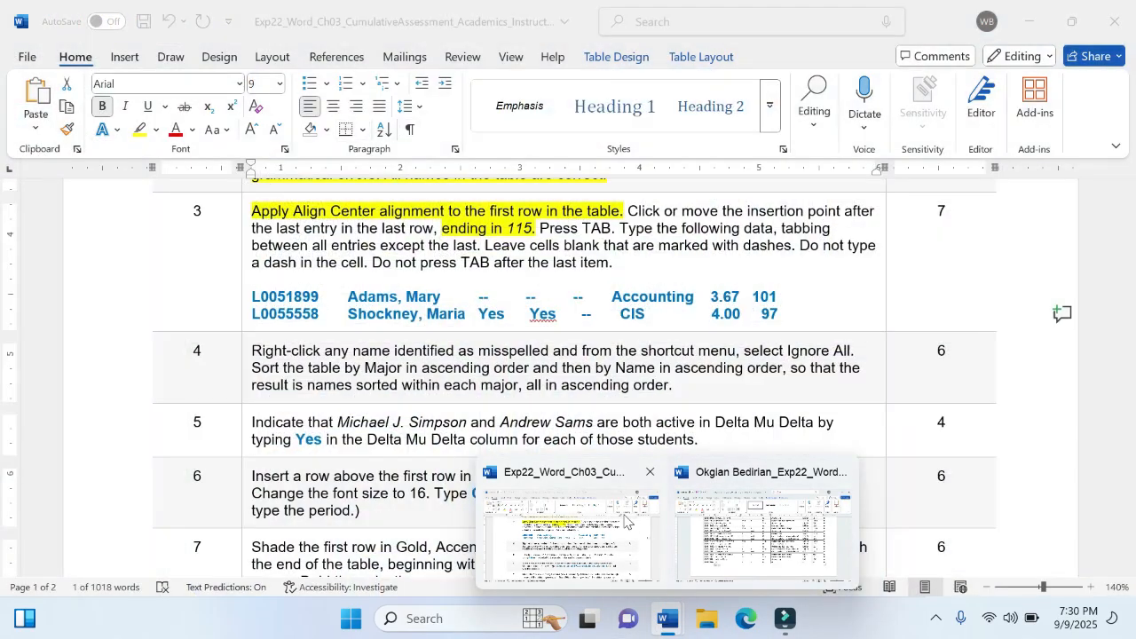
left_click(569, 531)
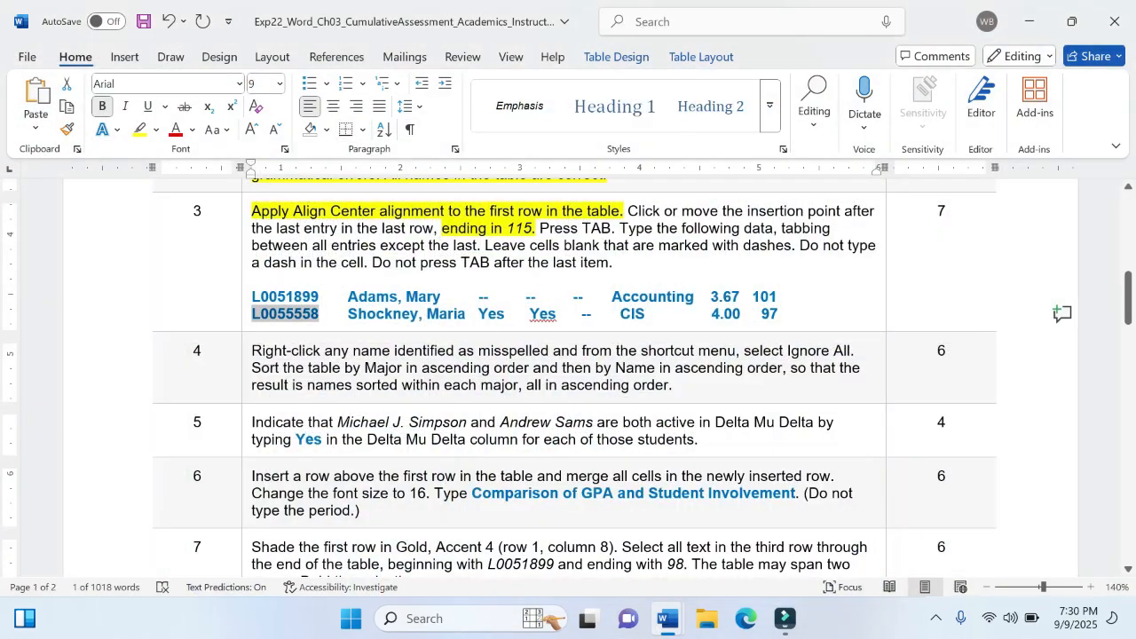
left_click_drag(348, 314, 462, 320)
key("ctrl+c")
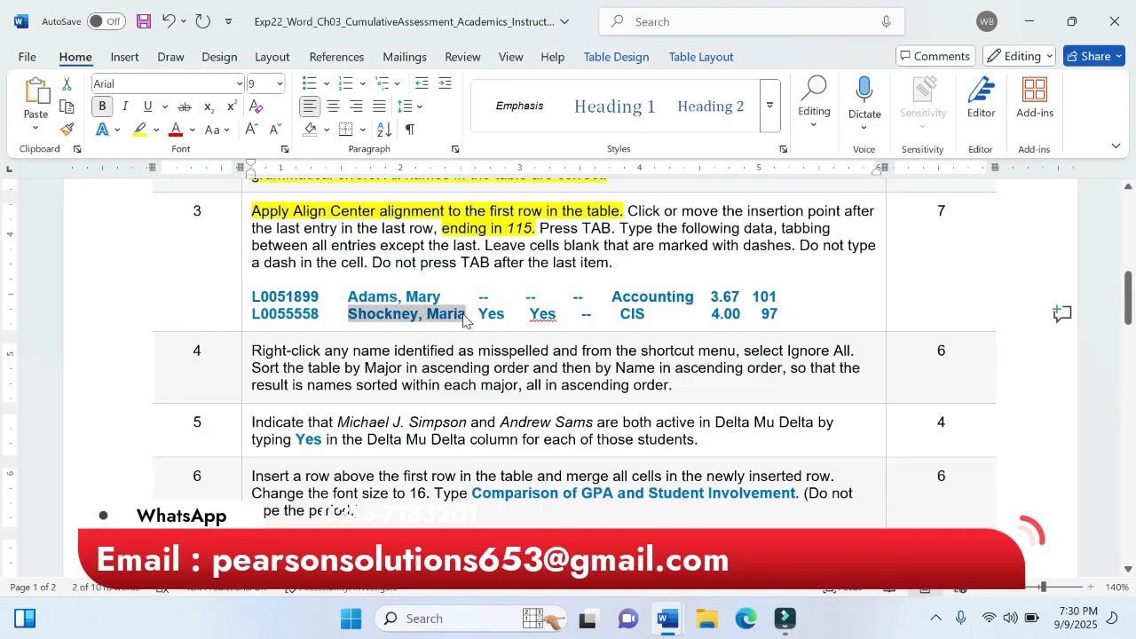
mouse_move(662, 624)
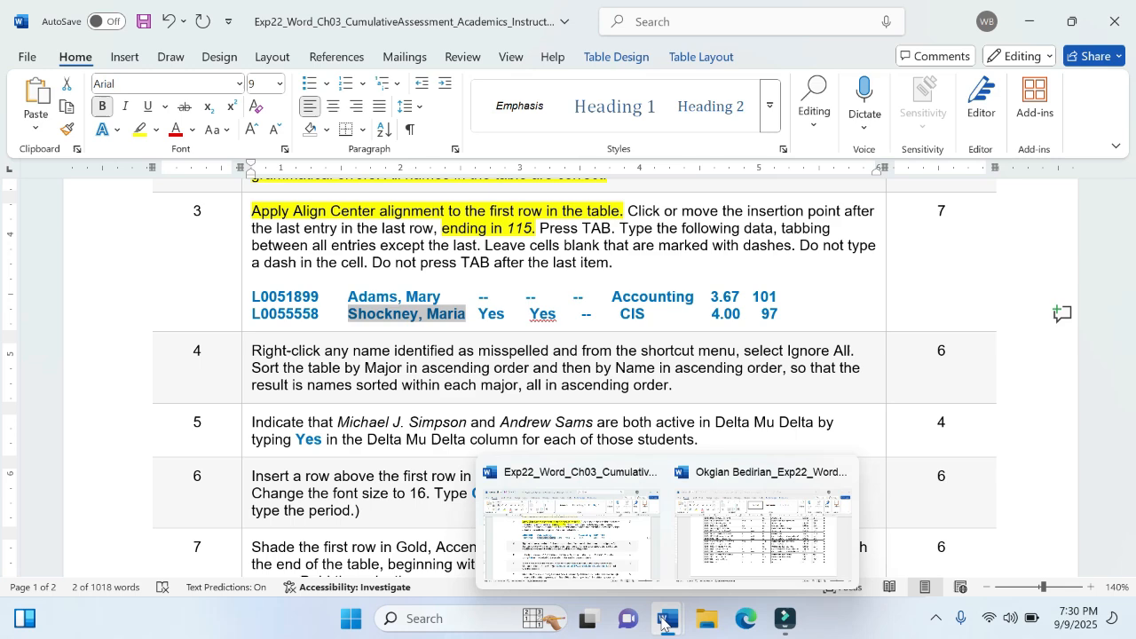
left_click(750, 559)
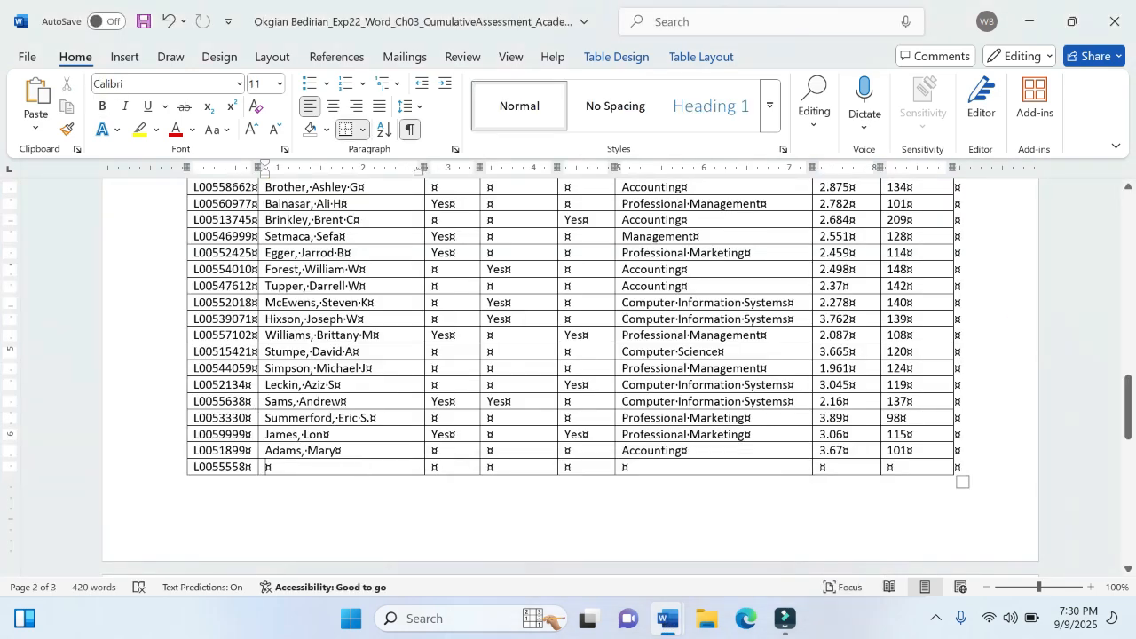
left_click(35, 127)
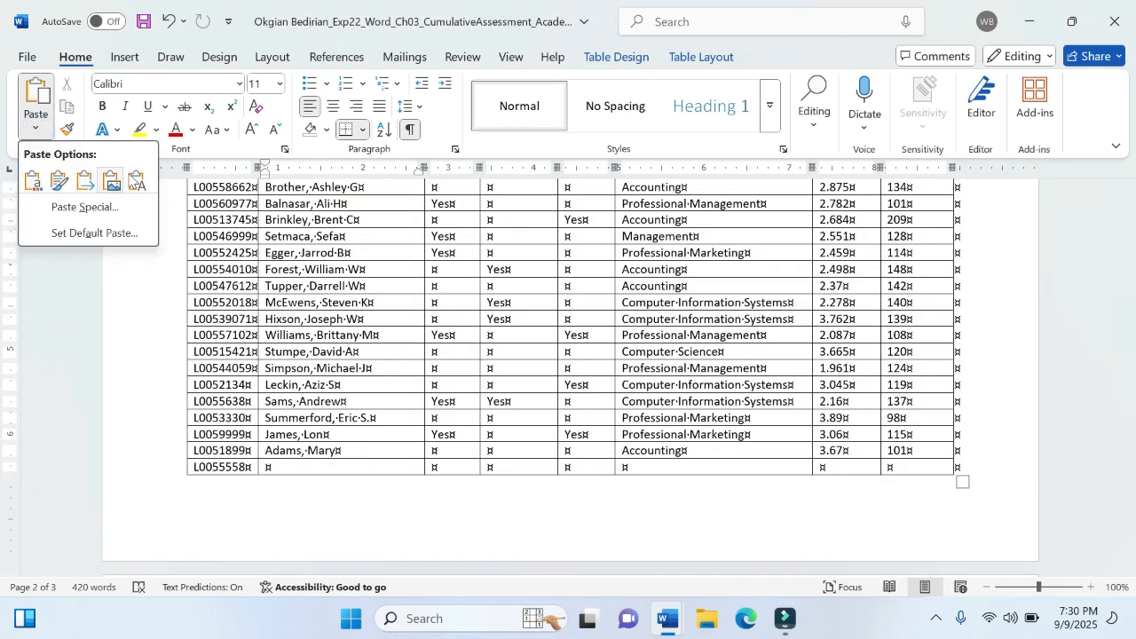
left_click(137, 180)
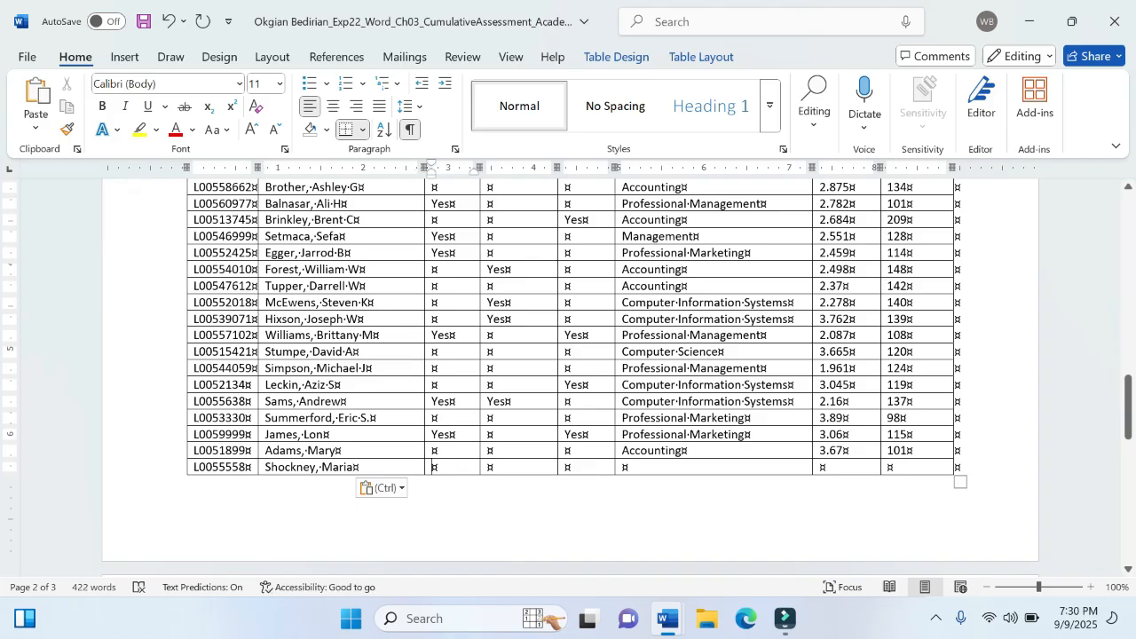
- Check the second new student's memberships in the instructions and enter Yes under Phi Beta Lambda and Information Systems Association, leaving Delta Mu Delta blank
mouse_move(667, 621)
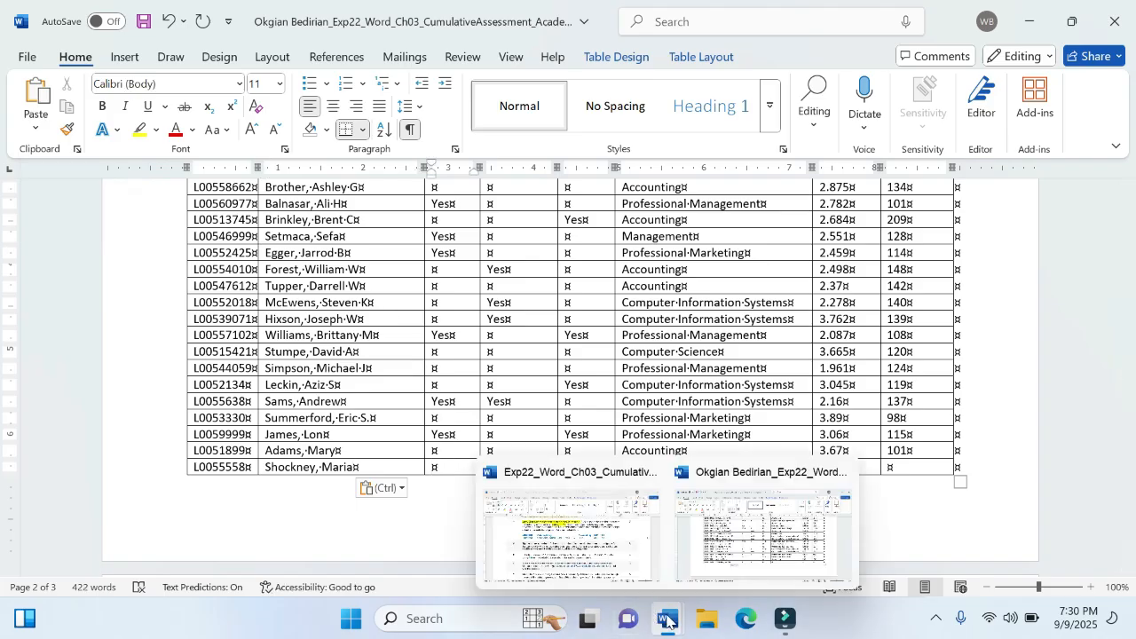
left_click(581, 524)
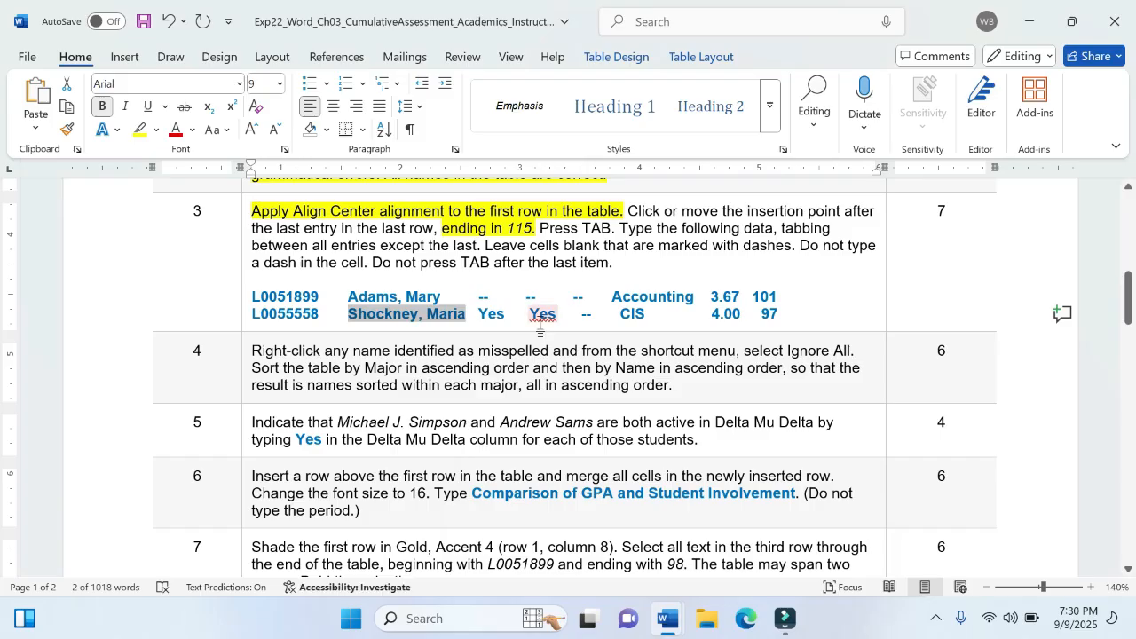
mouse_move(664, 623)
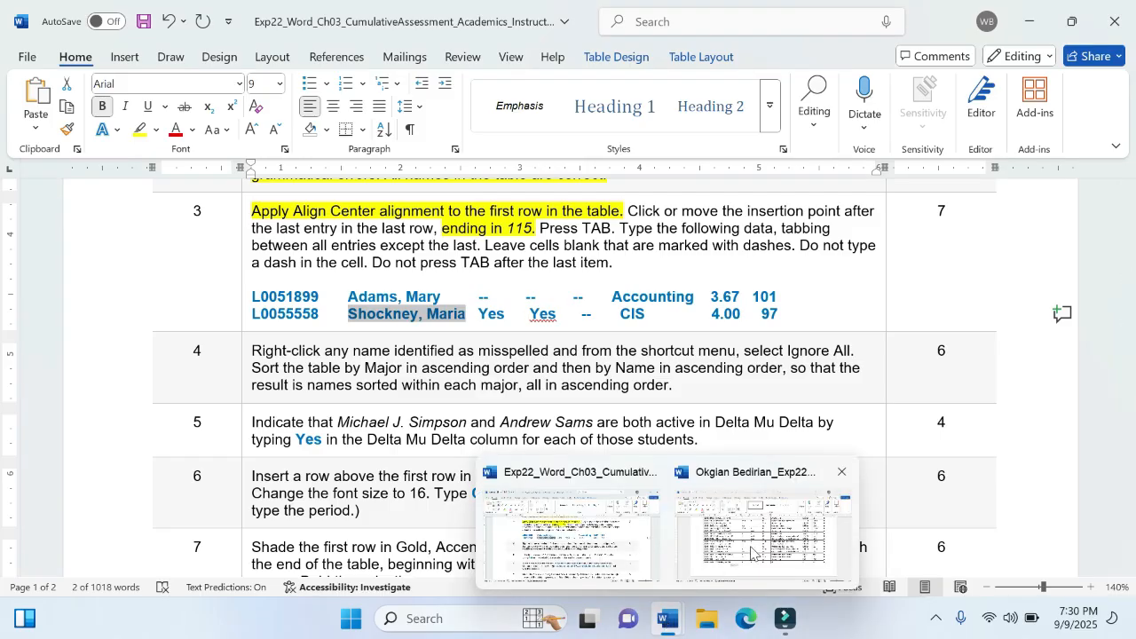
left_click(763, 520)
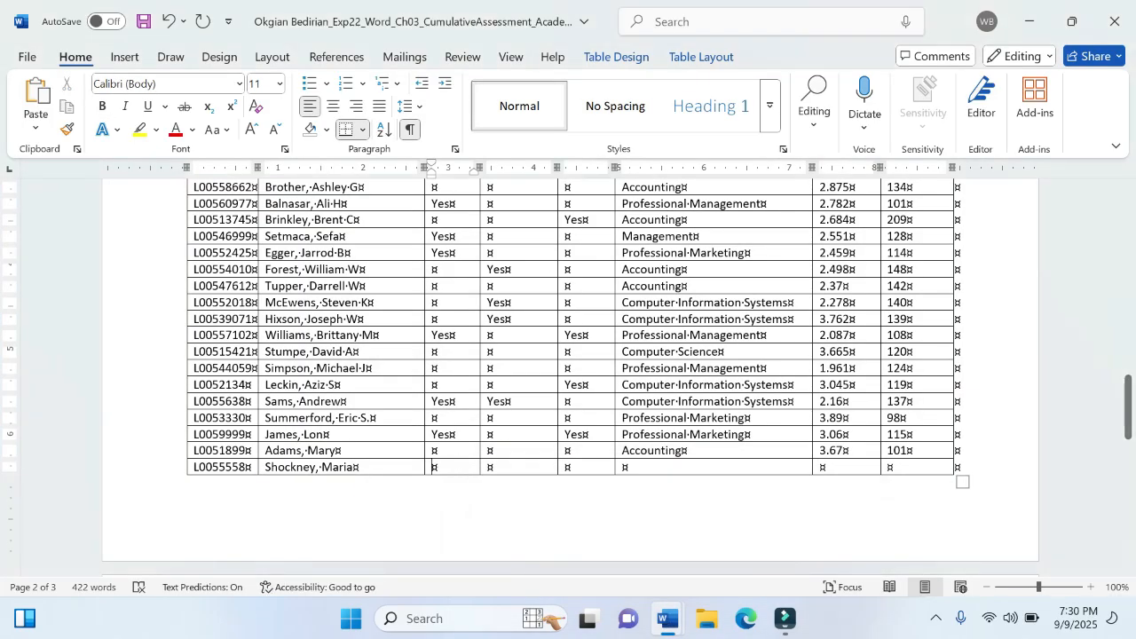
type("Yes")
key("Tab")
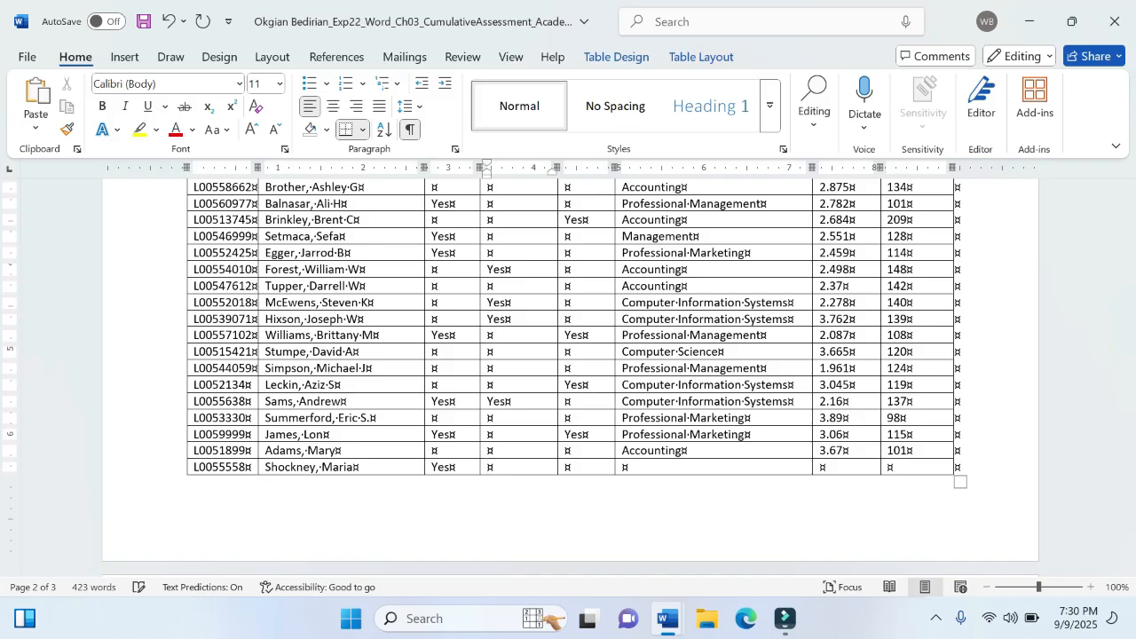
type("Yes")
key("Tab")
key("Tab")
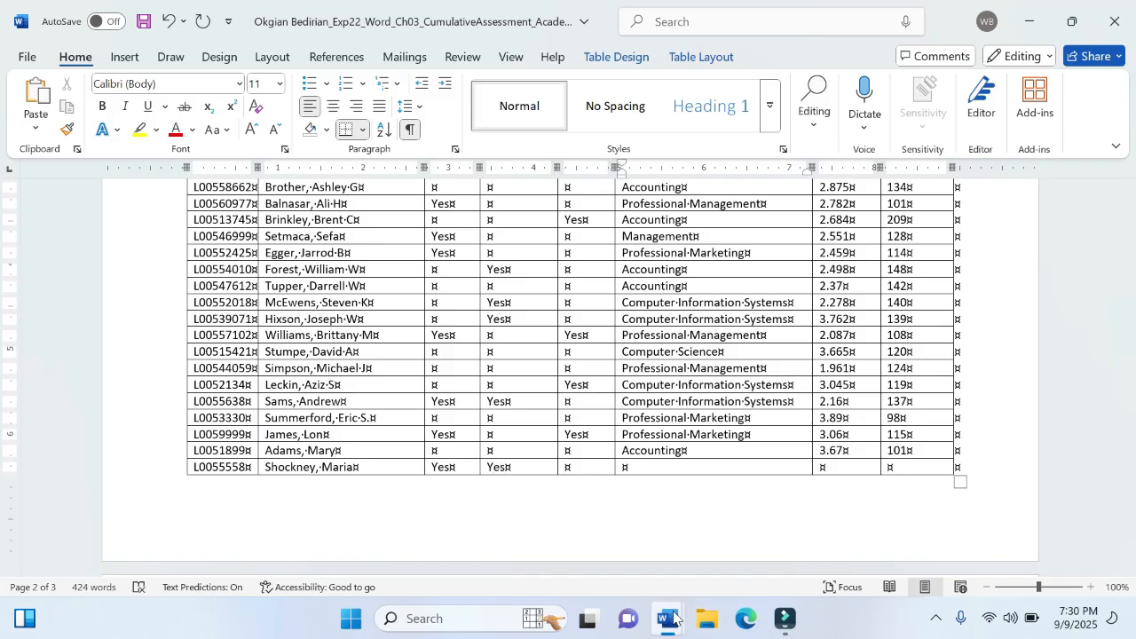
- Check the remaining data in the instructions and fill the last row's major, GPA and hours cells with CIS, 4.00 and 97
mouse_move(670, 619)
left_click(591, 536)
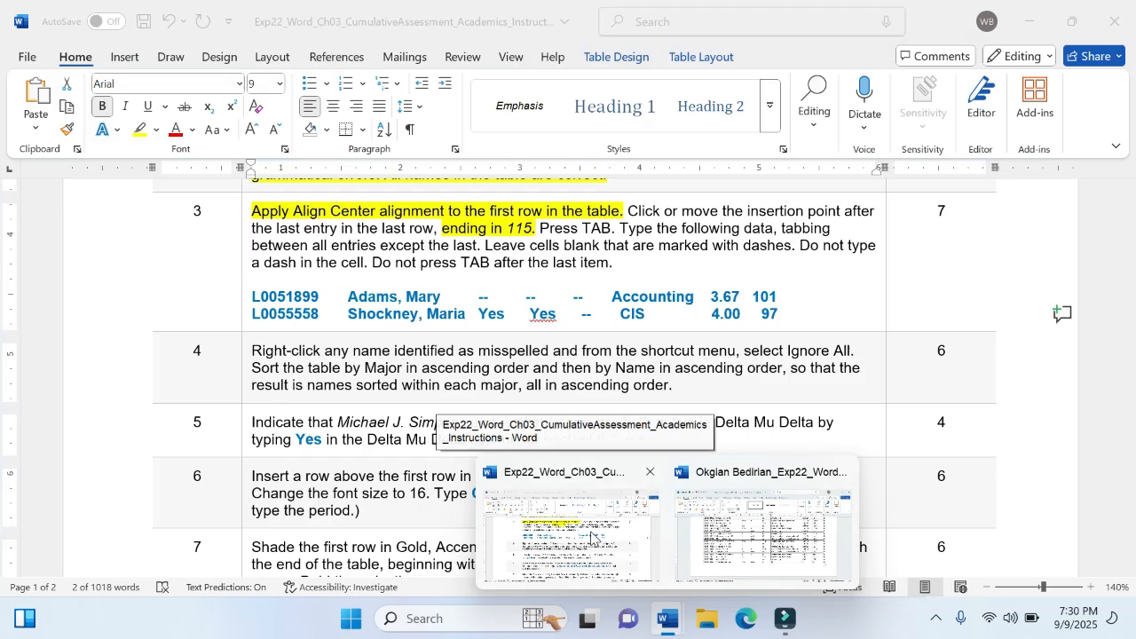
left_click(747, 529)
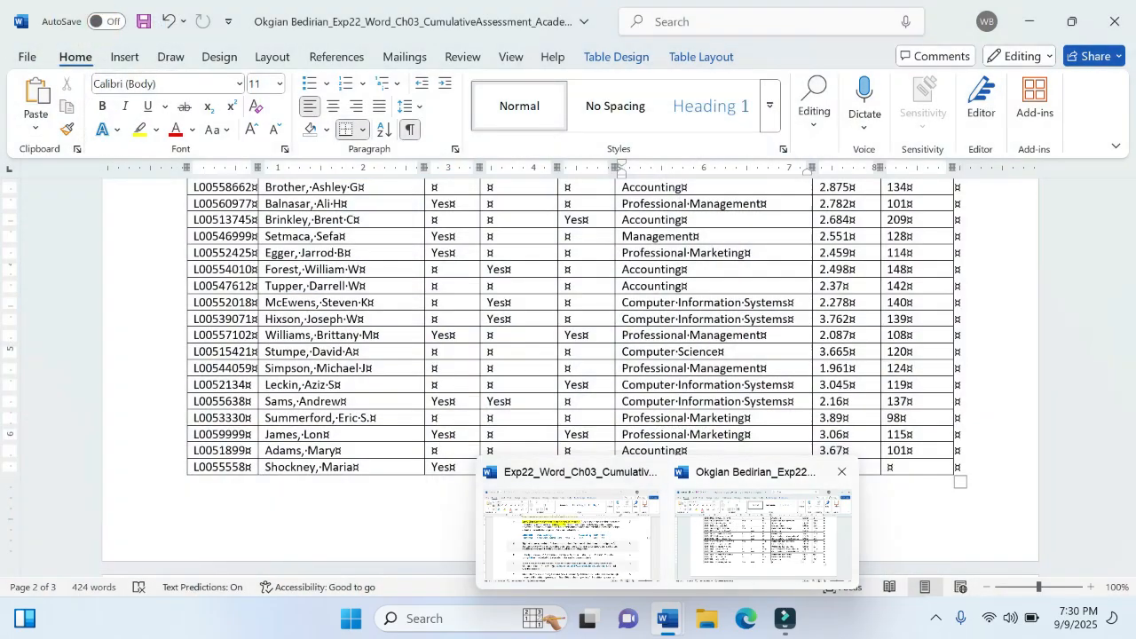
left_click(668, 466)
type("CIS")
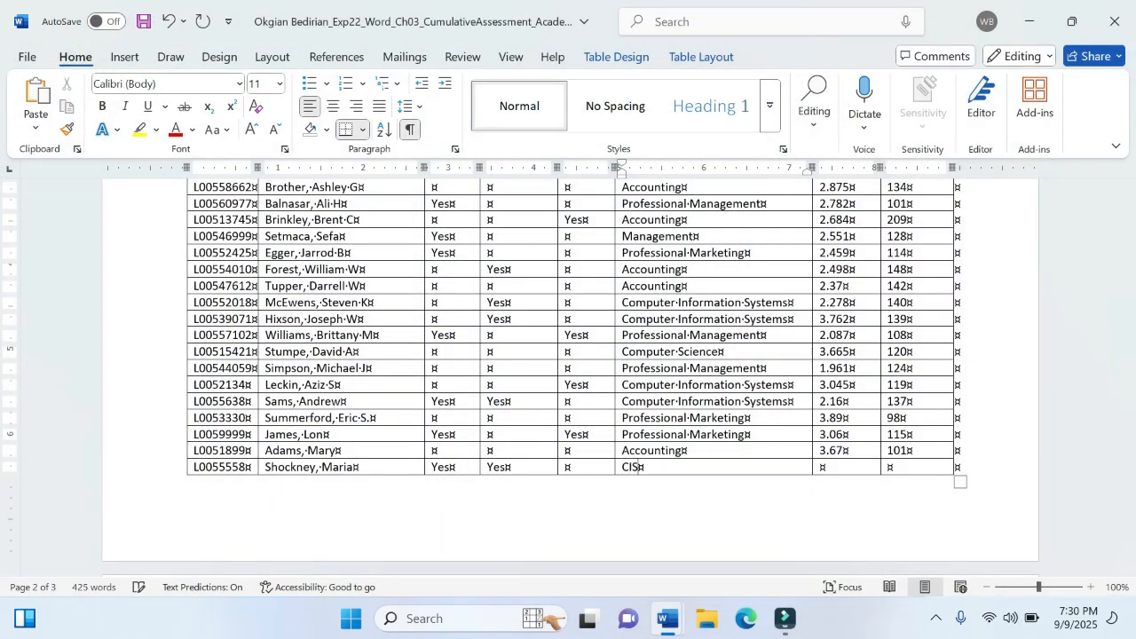
key("Tab")
key("Tab")
type("9")
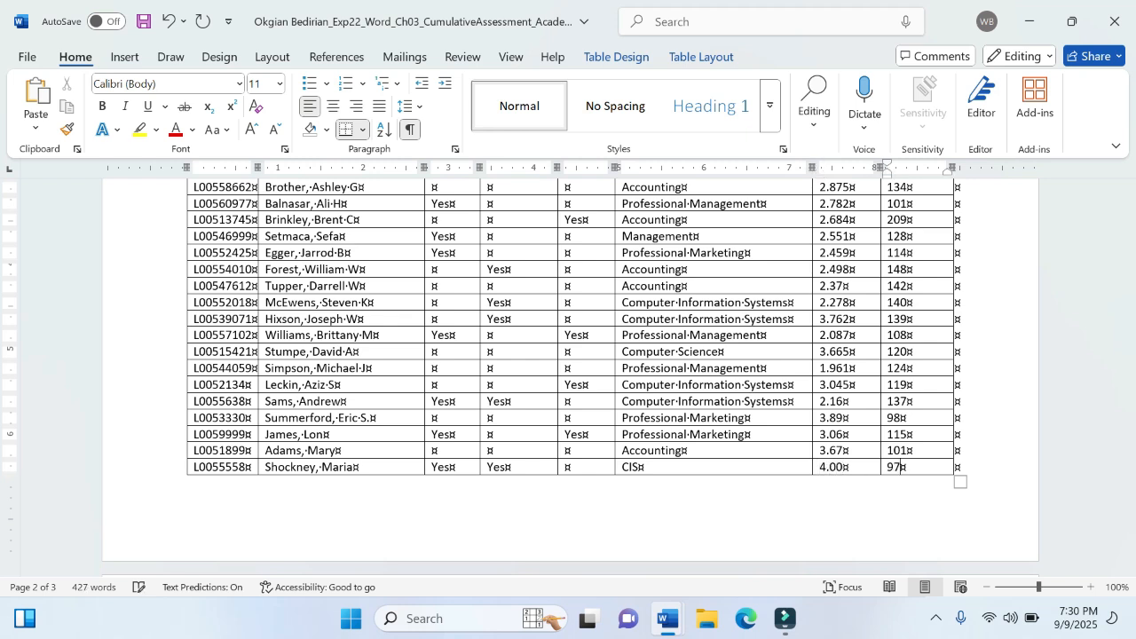
- Switch to the instructions document and highlight "Do not press TAB after the last item" in step 3 in yellow
mouse_move(668, 618)
left_click(612, 539)
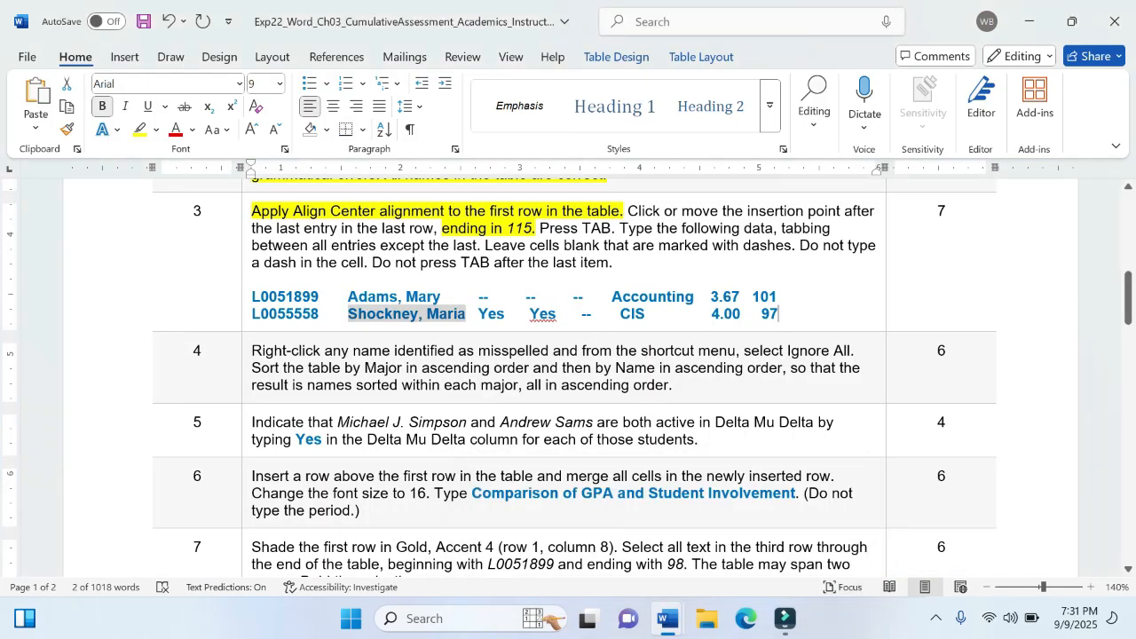
left_click(779, 314)
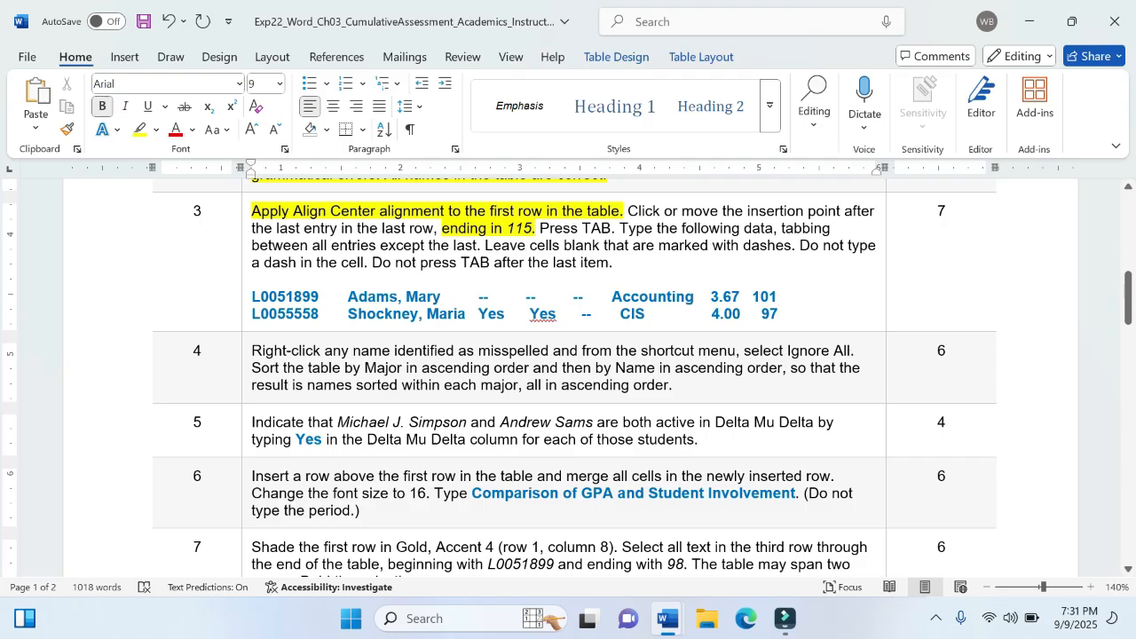
key("ctrl+b")
left_click_drag(371, 263, 609, 263)
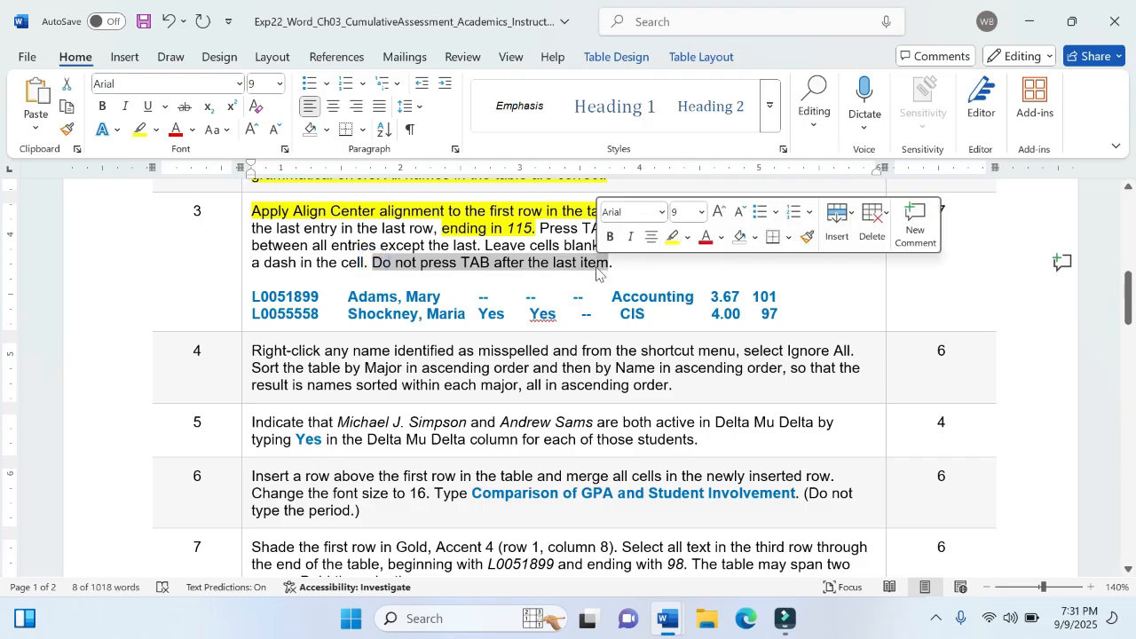
left_click(670, 238)
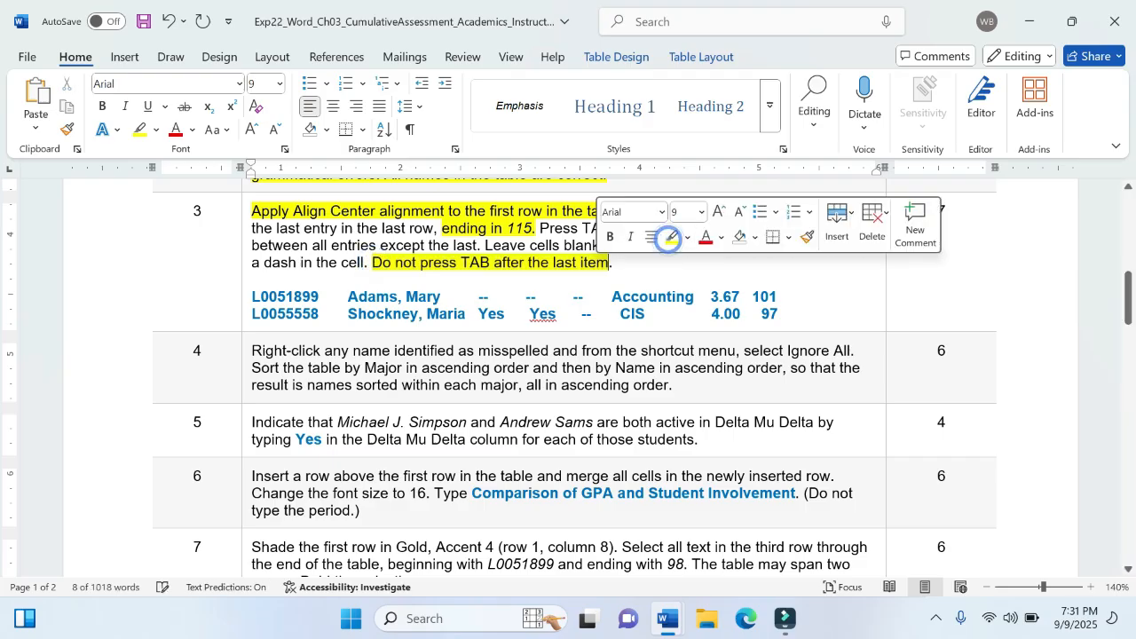
- Highlight the whole text of step 3 in the instructions, including the two student data lines, in yellow
left_click(536, 246)
left_click_drag(785, 314, 282, 218)
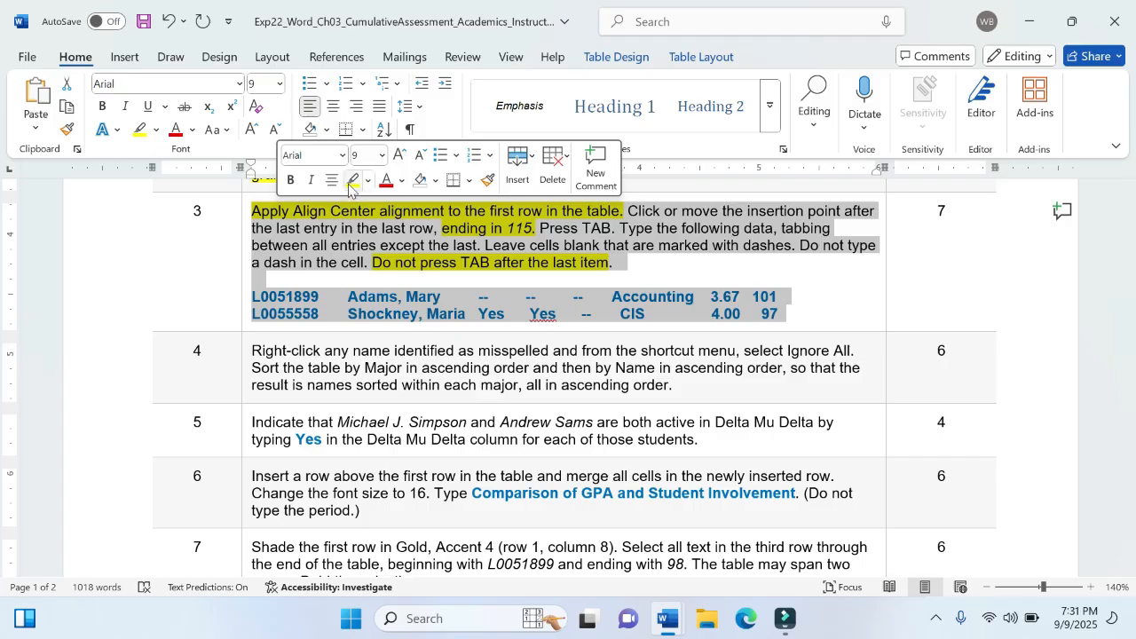
left_click(353, 180)
left_click(441, 353)
- Highlight the phrase "Right-click any name identified as misspelled" in step 4 of the instructions in yellow
scroll(441, 353, "down", 3)
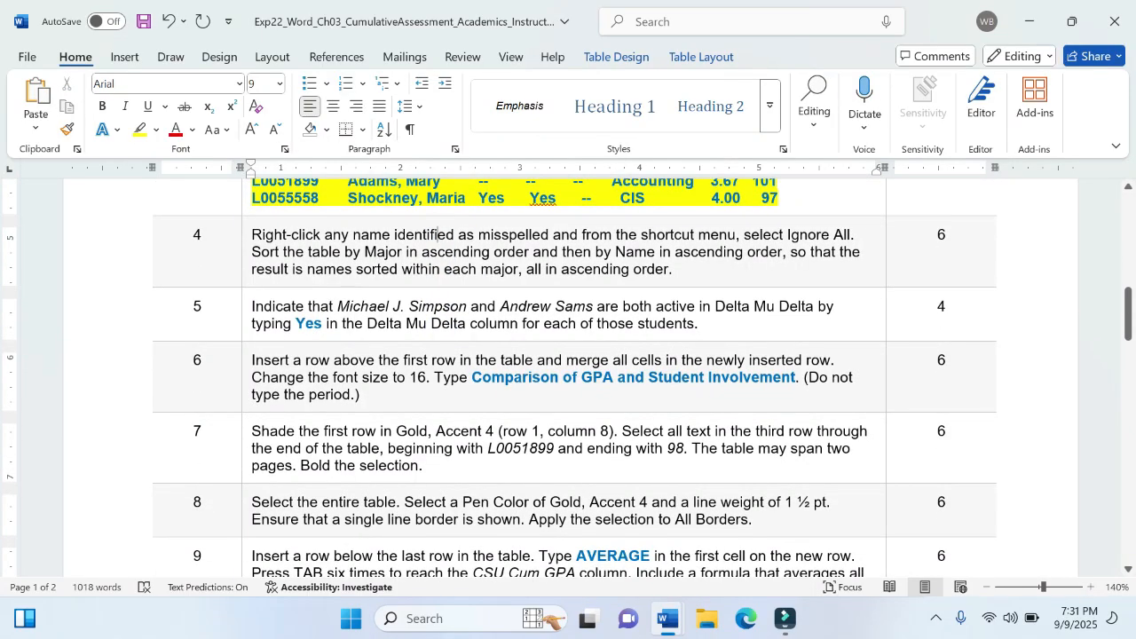
left_click_drag(251, 234, 875, 238)
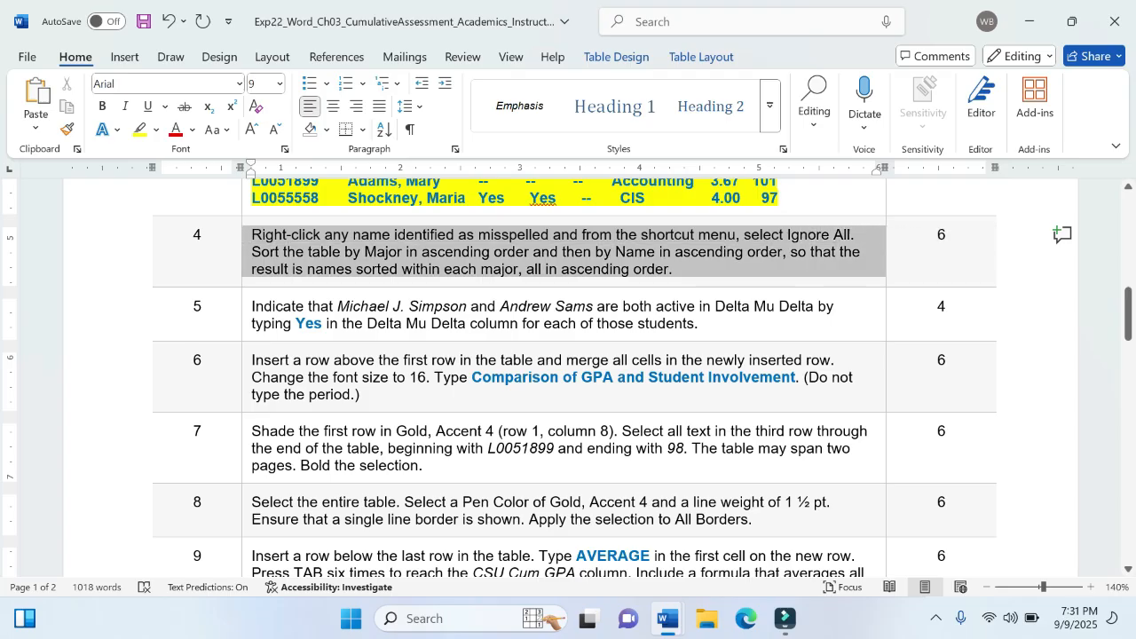
left_click(852, 232)
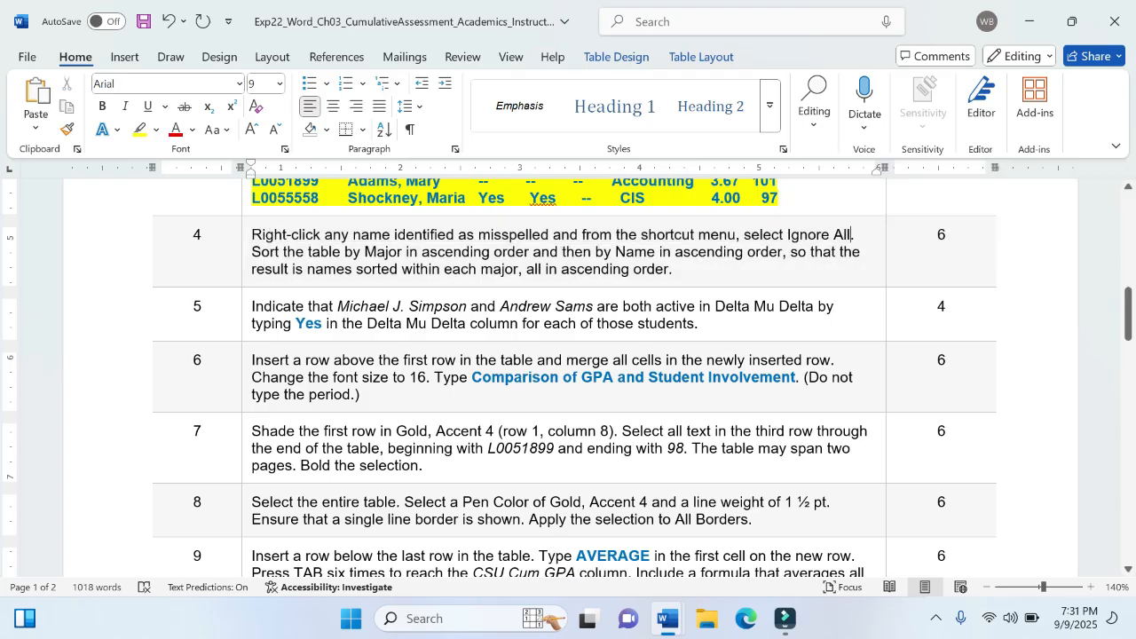
left_click(252, 234)
left_click(691, 235)
left_click_drag(252, 234, 550, 236)
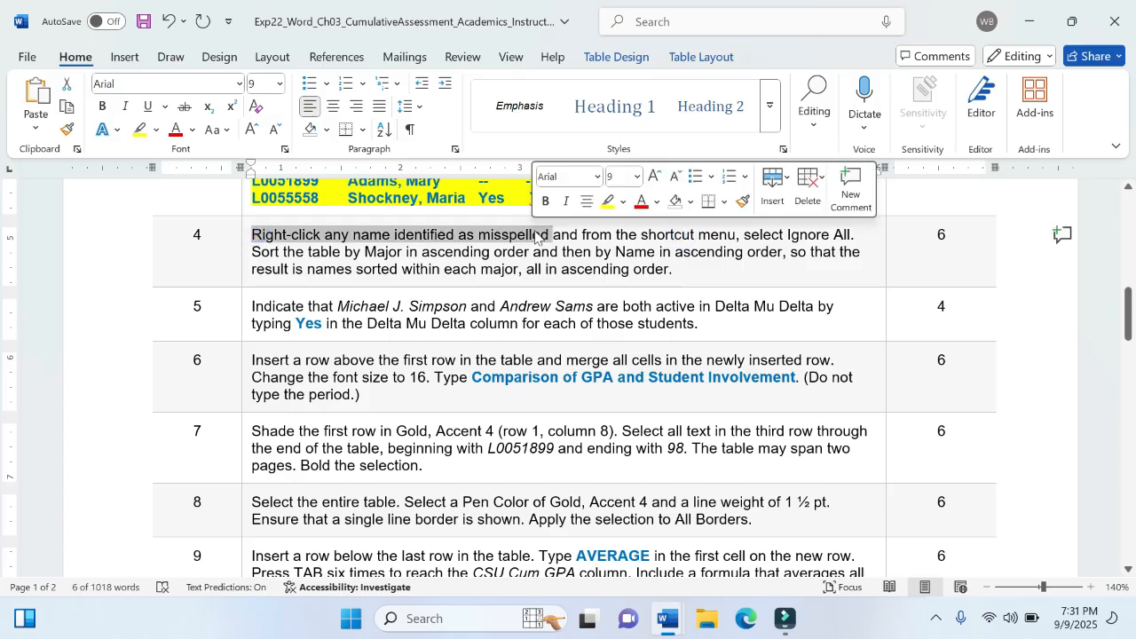
left_click(608, 202)
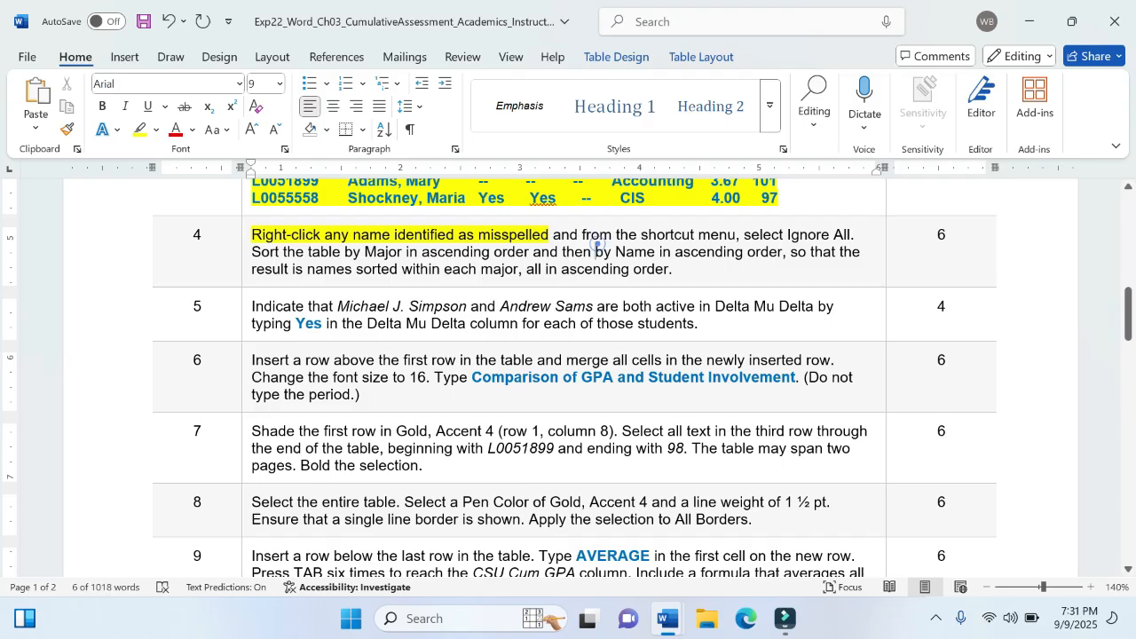
- Check the name in the memorandum table's last row for spelling options, and reread step 4 of the instructions
mouse_move(670, 618)
left_click(759, 533)
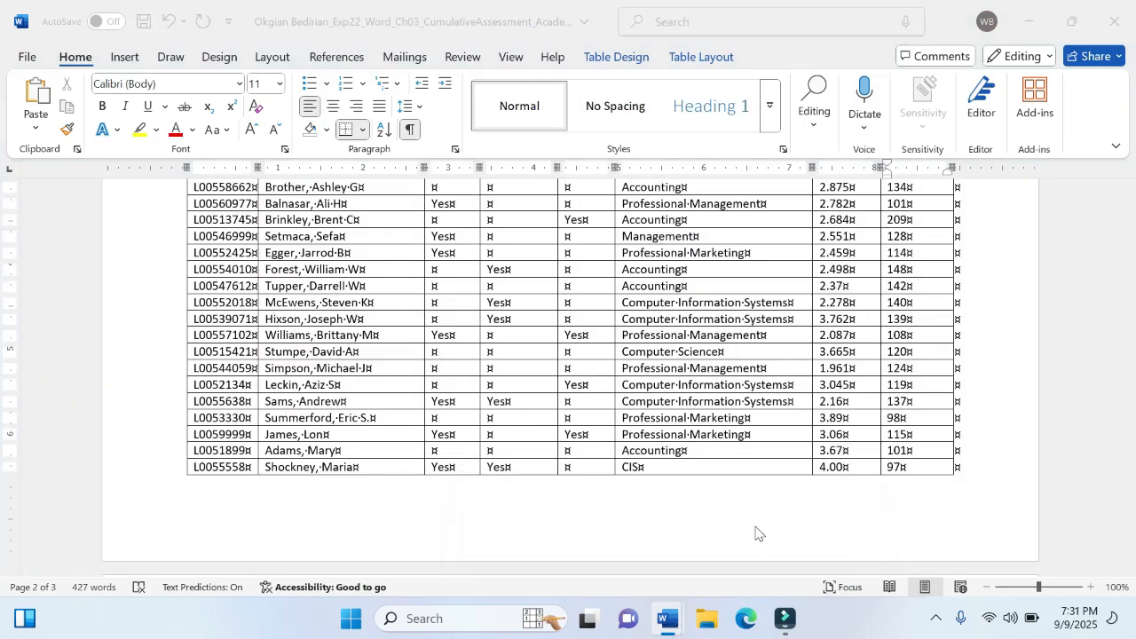
left_click(320, 467)
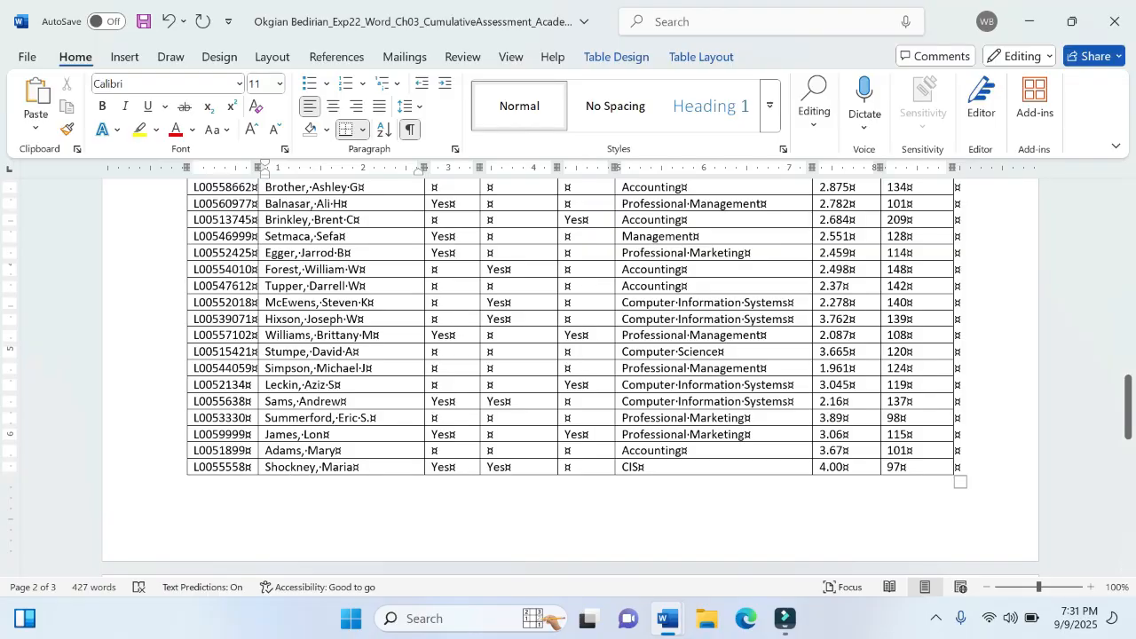
right_click(293, 467)
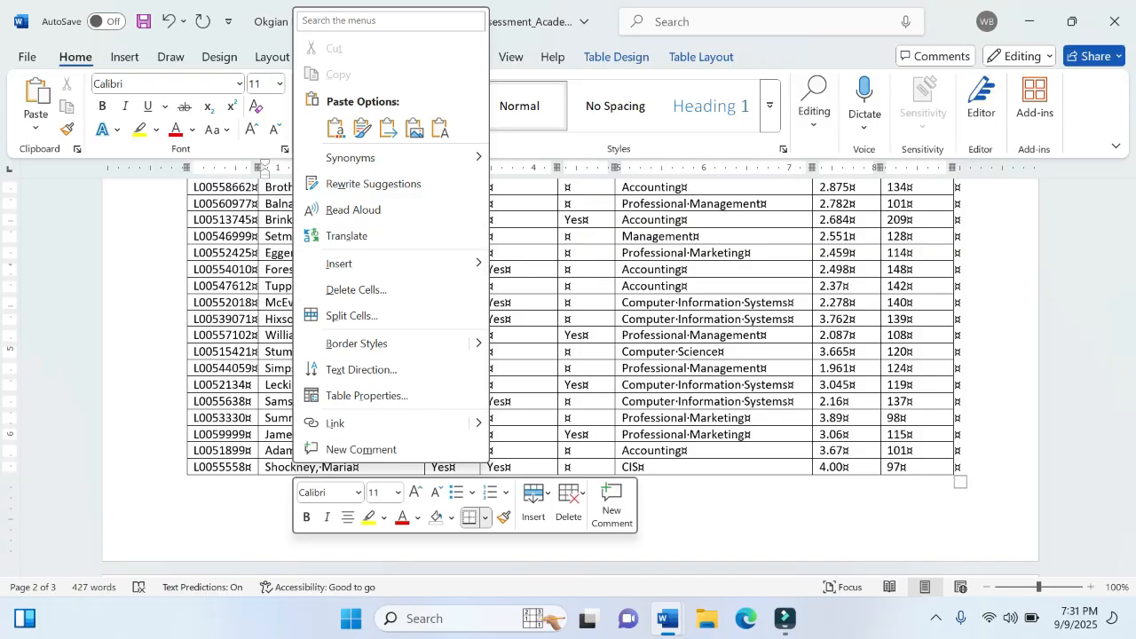
left_click(209, 419)
left_click(345, 374)
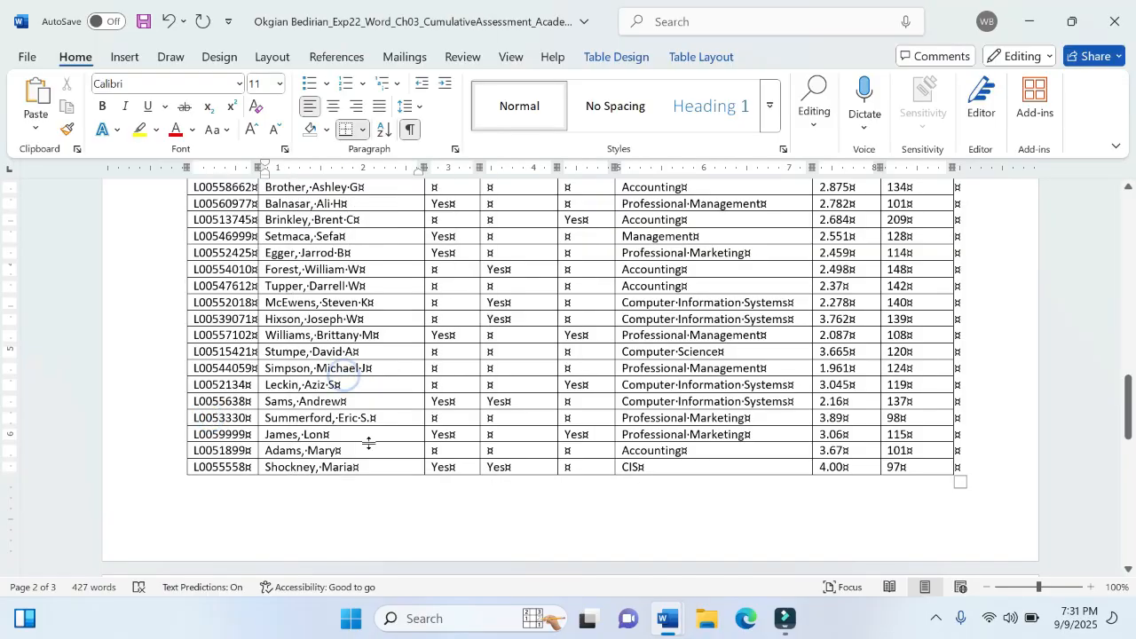
mouse_move(669, 619)
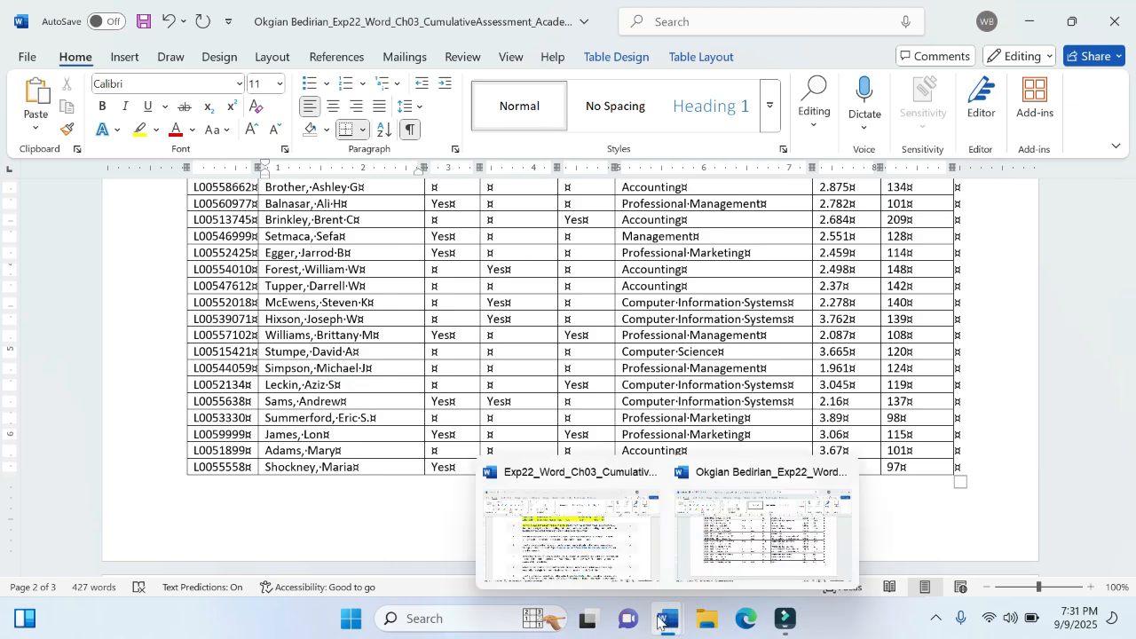
left_click(568, 533)
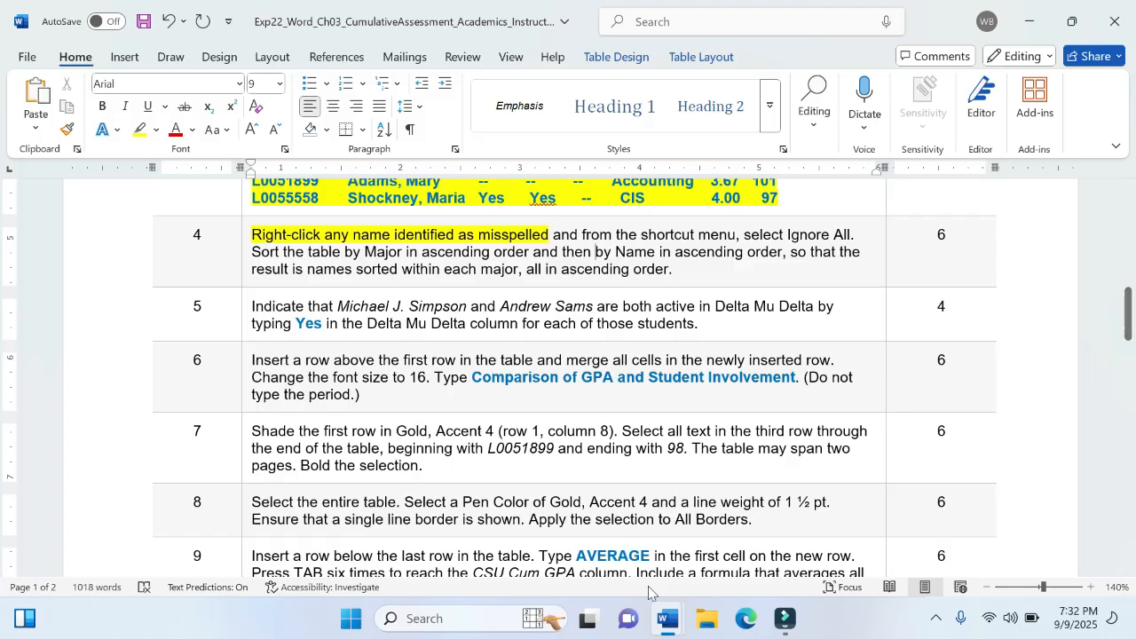
- Switch to the memorandum and sort the entire student table by Major, then by Name, both ascending, with a header row
mouse_move(668, 618)
left_click(768, 559)
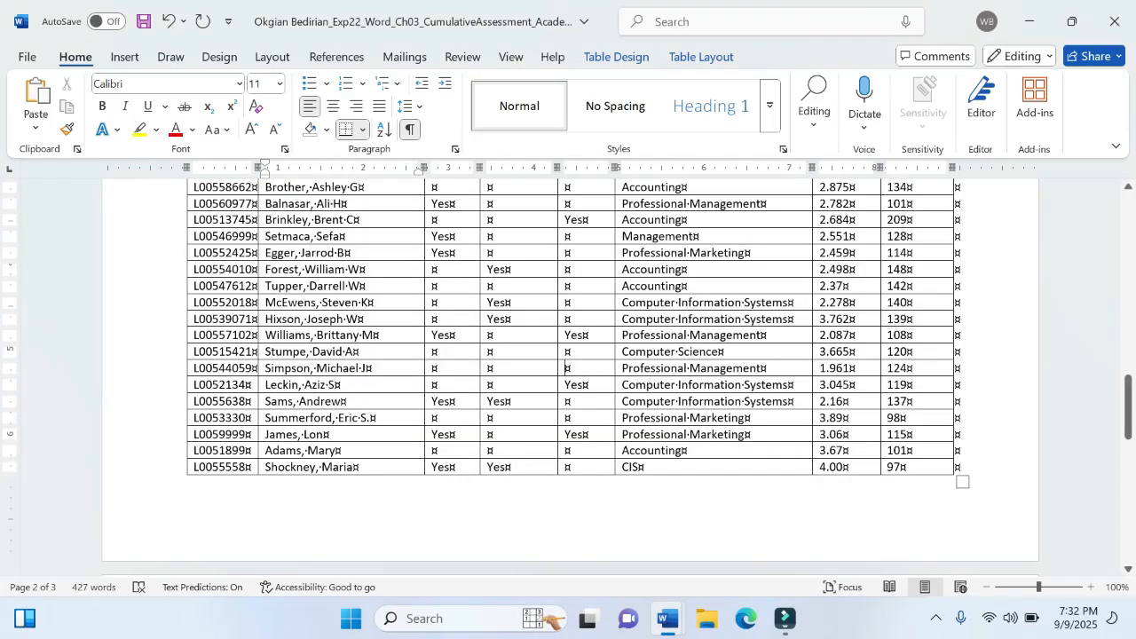
scroll(160, 275, "up", 5)
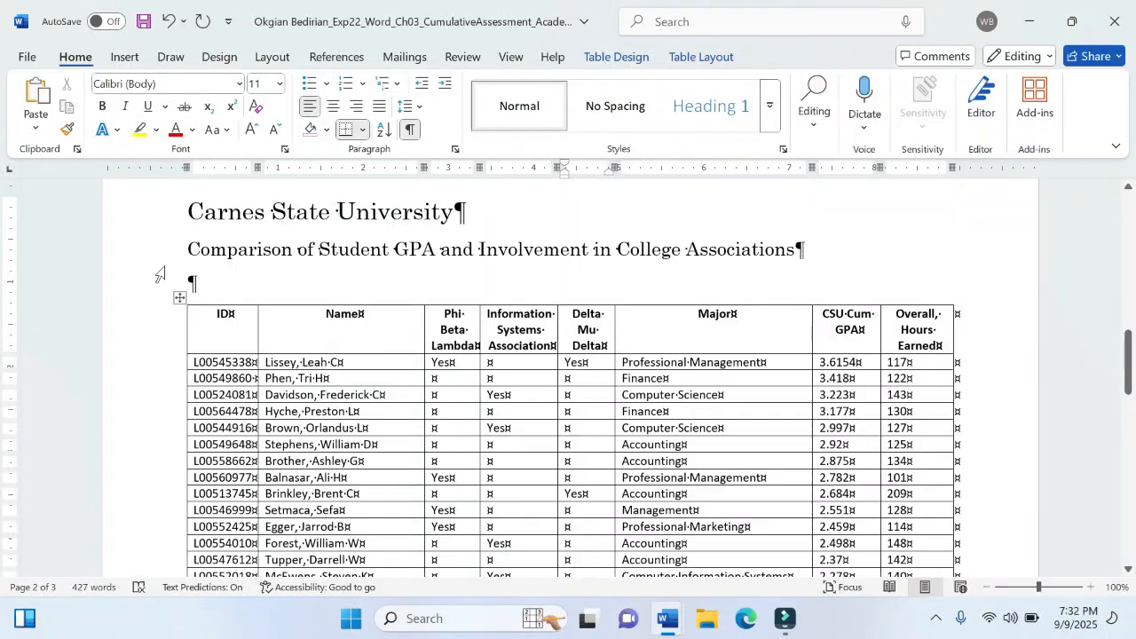
left_click(180, 296)
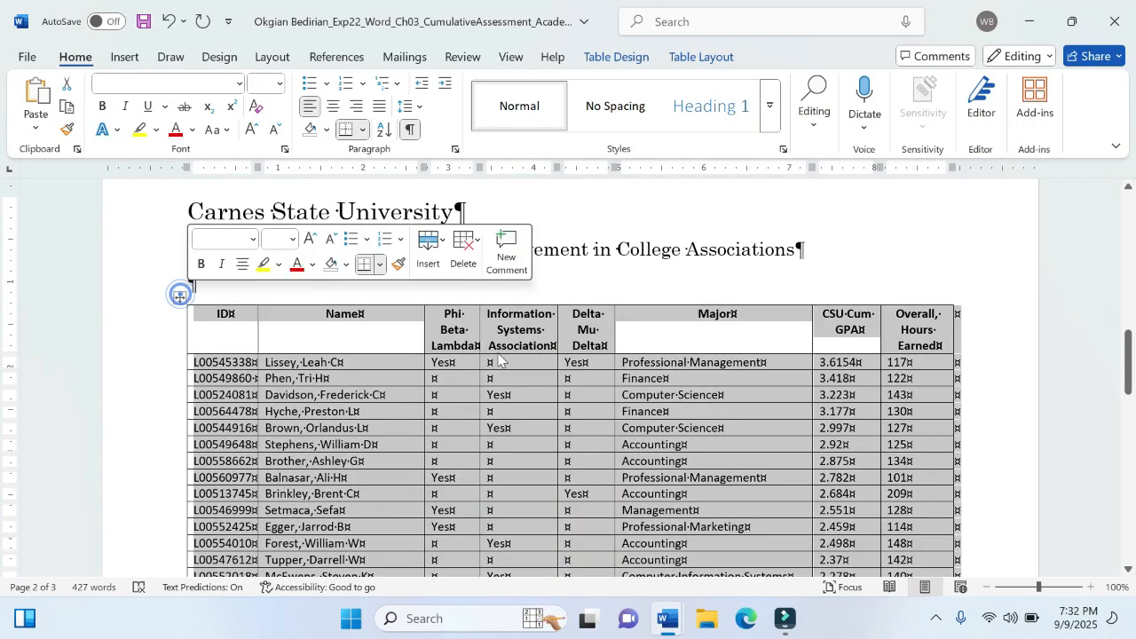
left_click(633, 61)
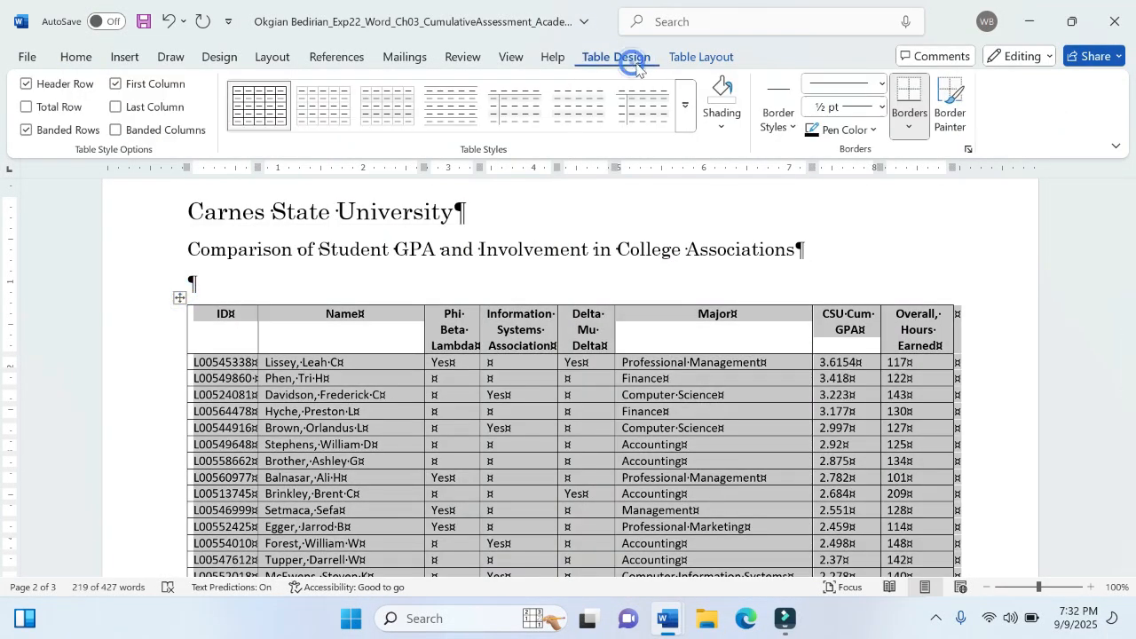
left_click(681, 59)
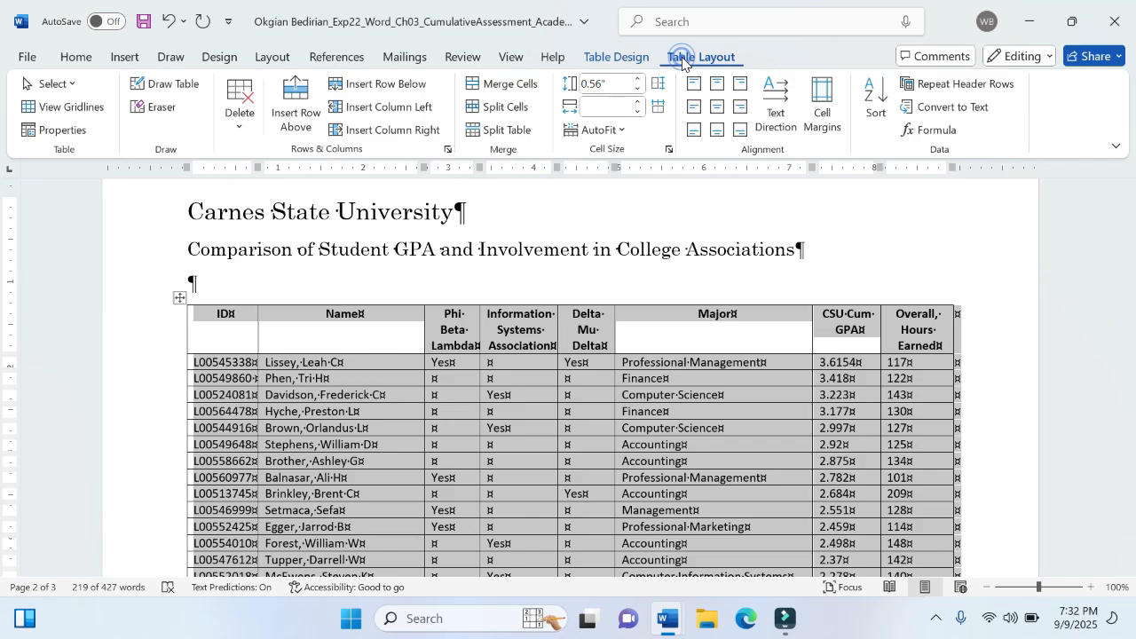
left_click(876, 98)
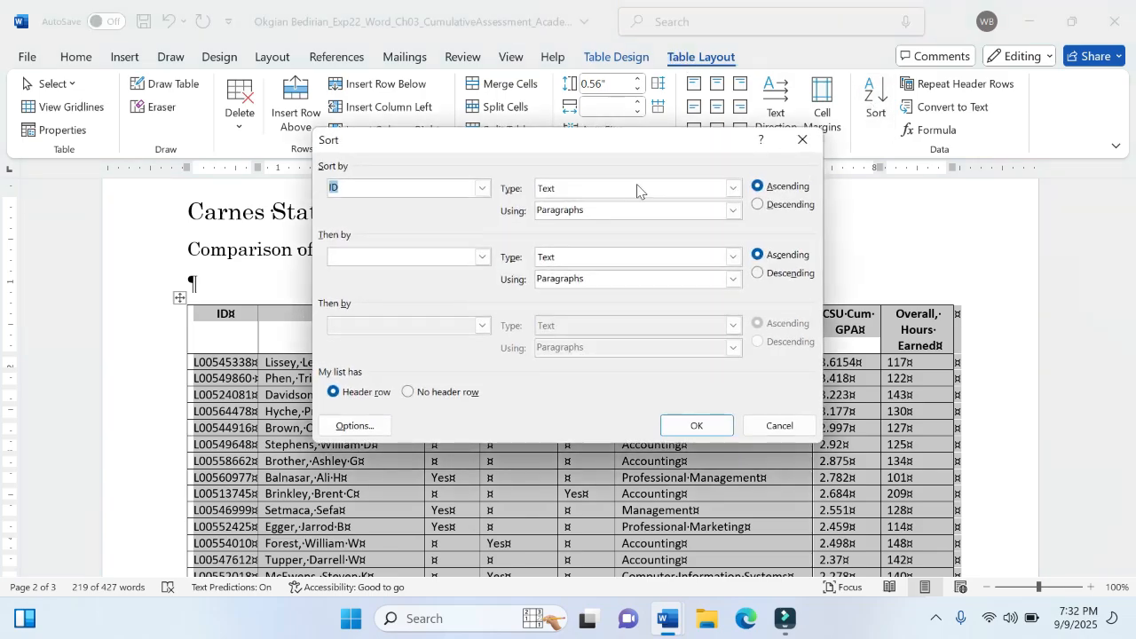
left_click(482, 187)
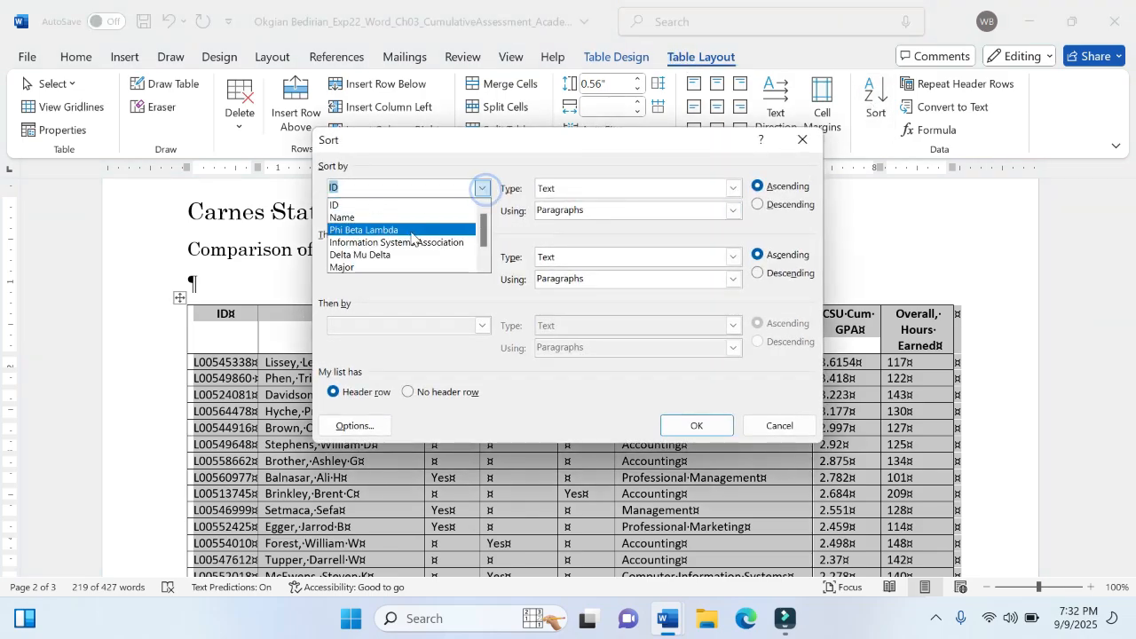
left_click(412, 266)
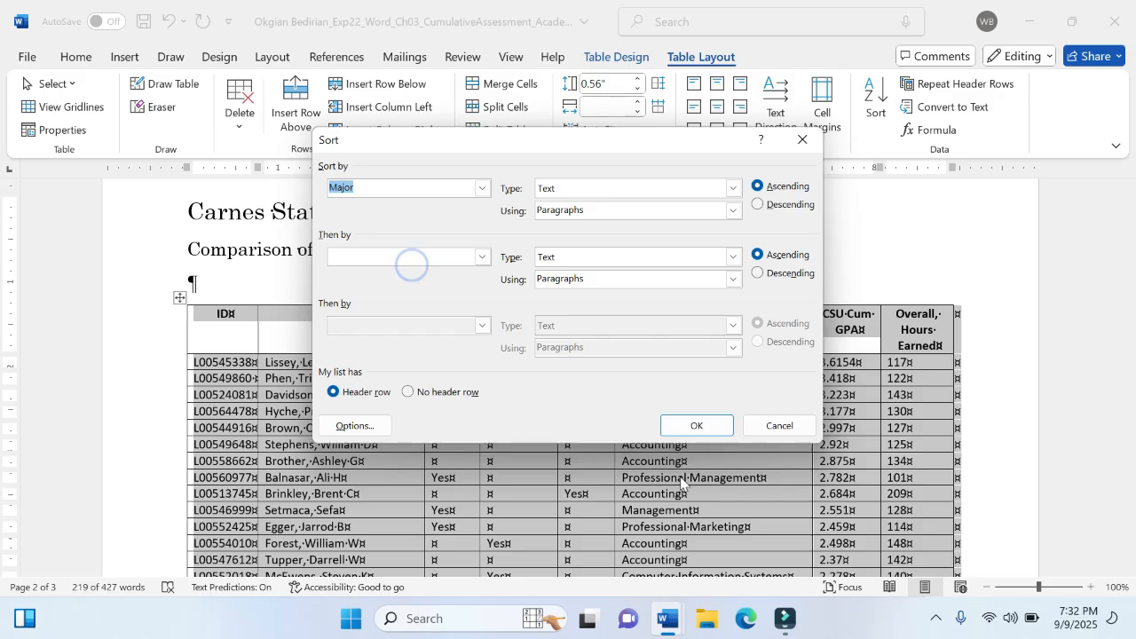
mouse_move(683, 624)
mouse_move(609, 541)
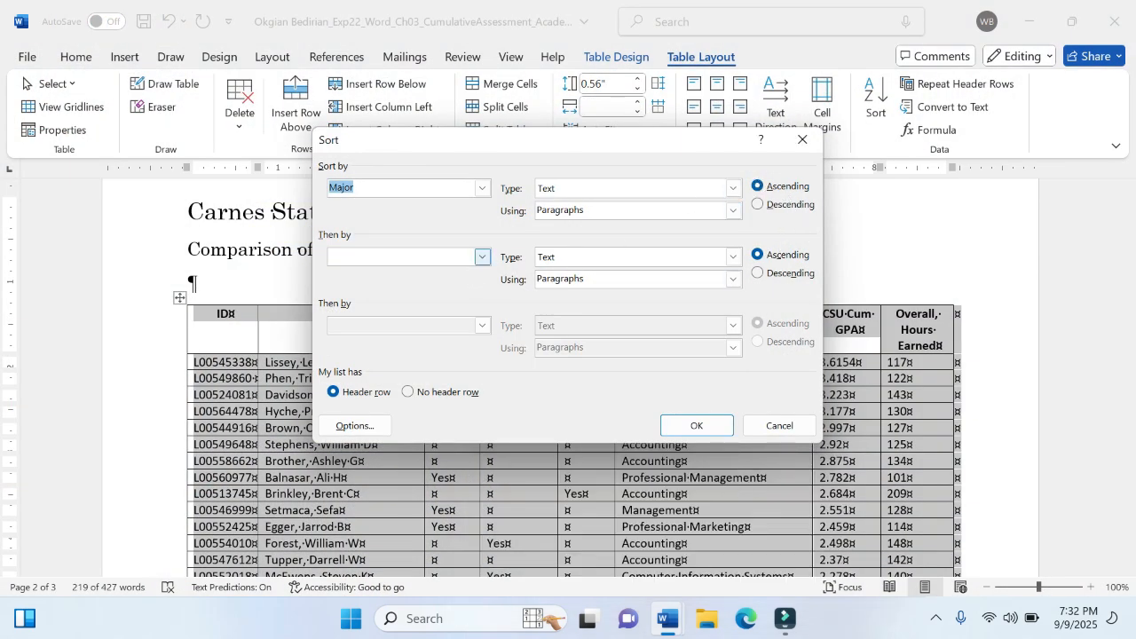
left_click(483, 258)
left_click(393, 295)
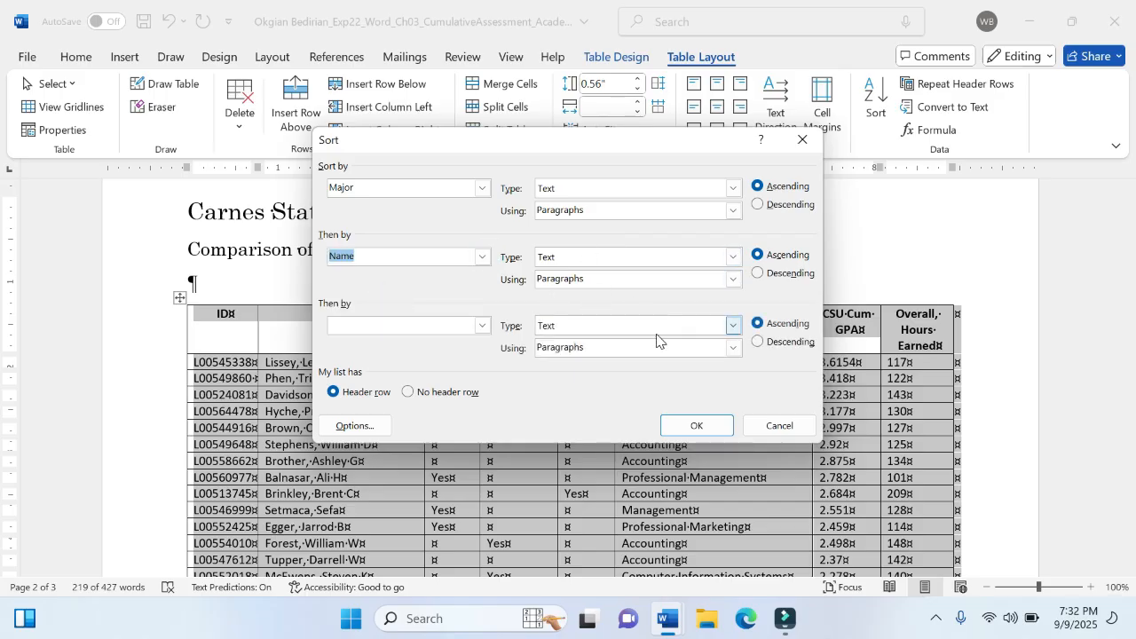
left_click(697, 425)
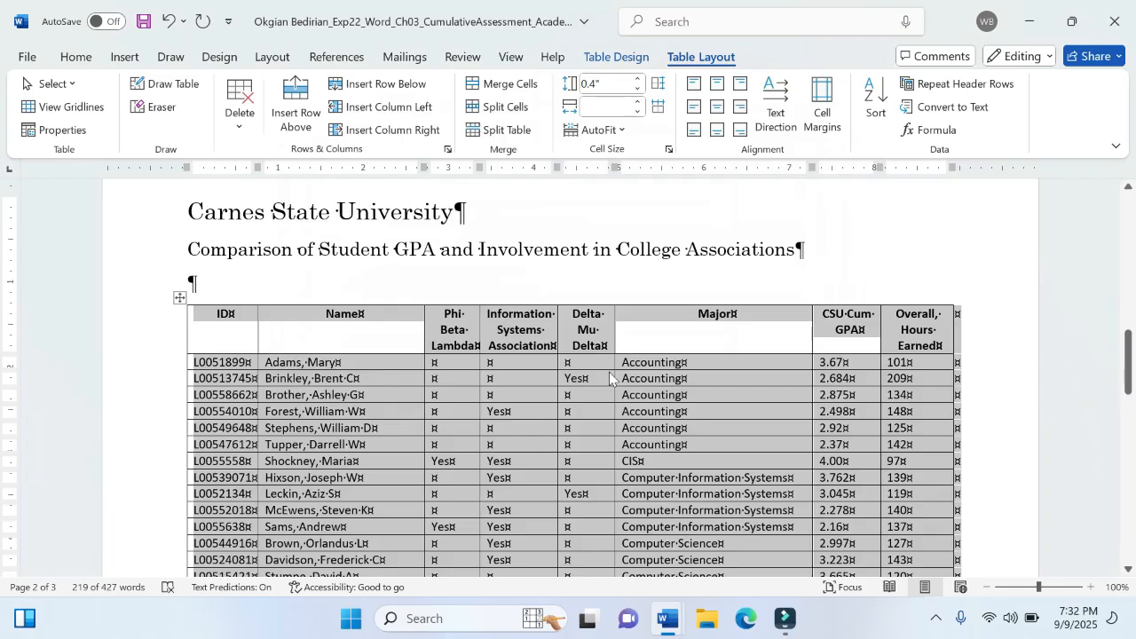
scroll(605, 470, "down", 3)
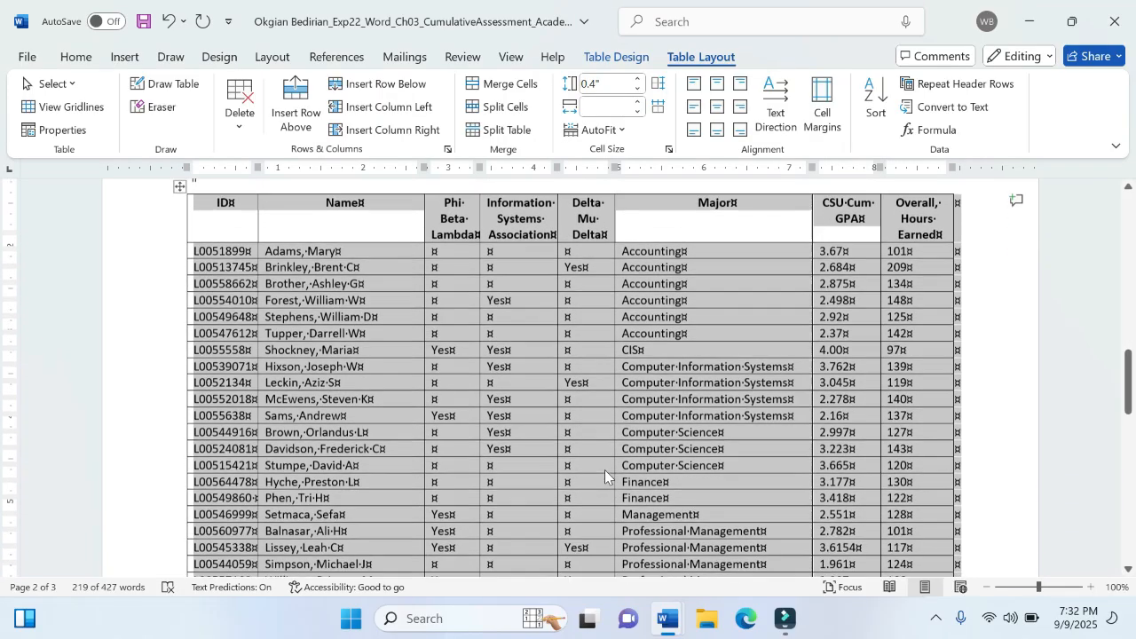
- Switch to the instructions document and highlight step 4's last line, "result is names sorted within each major, all in ascending order", in yellow
mouse_move(671, 617)
left_click(601, 532)
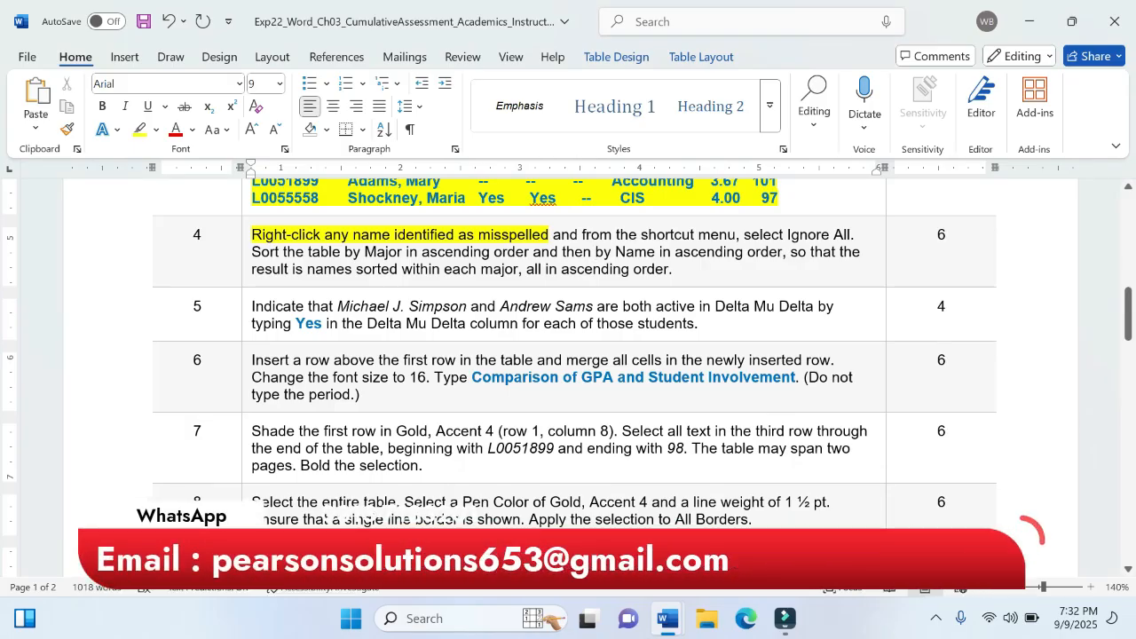
left_click_drag(493, 252, 679, 270)
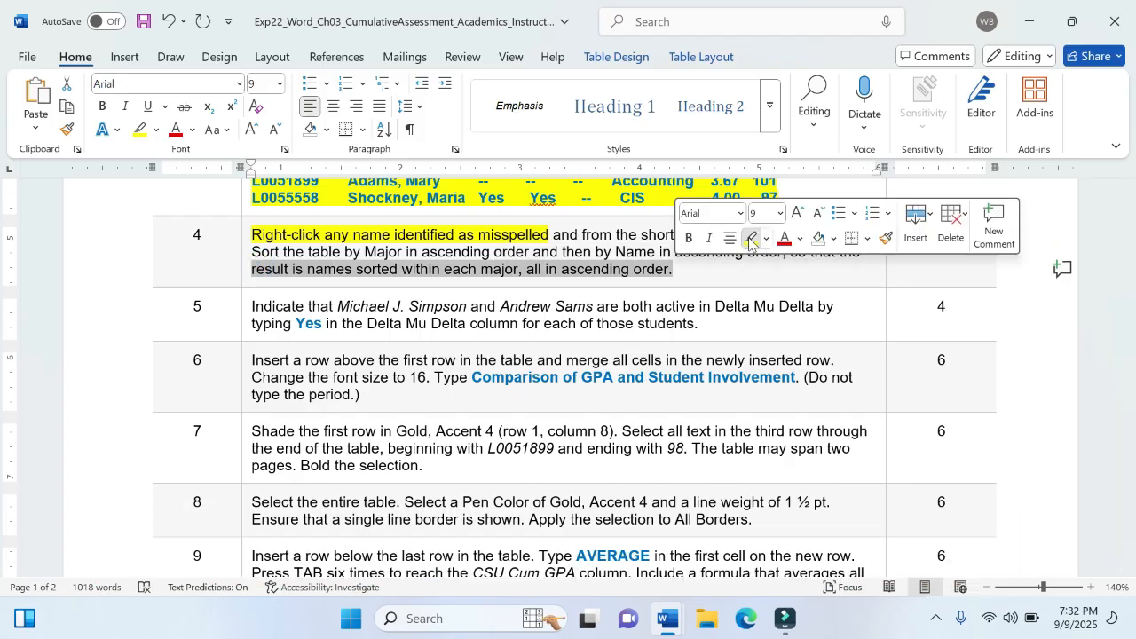
left_click(751, 238)
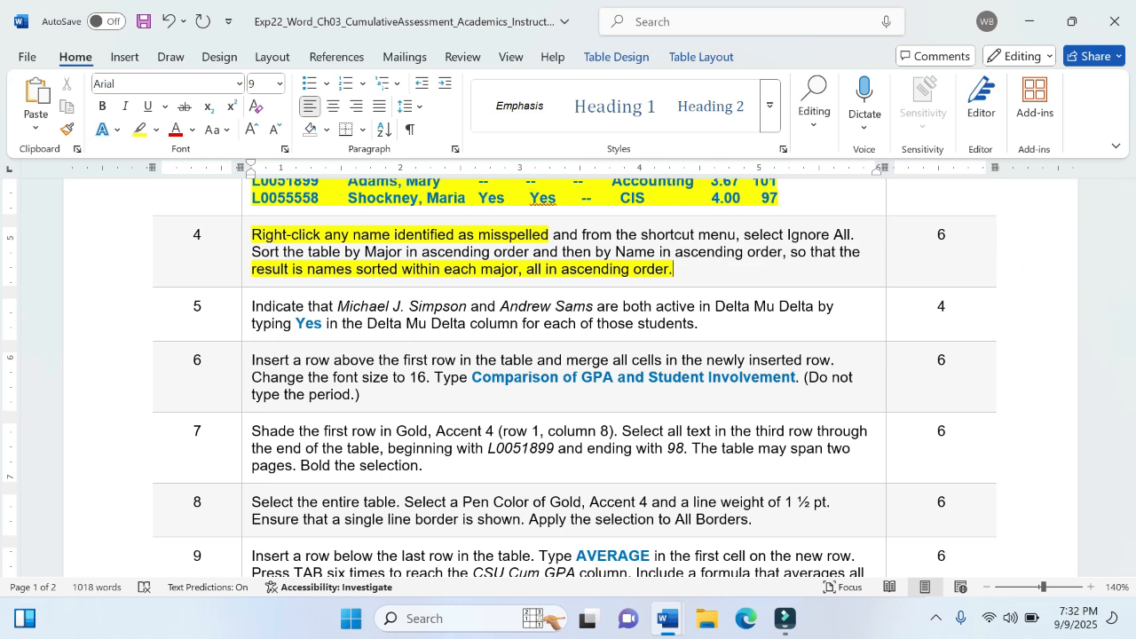
- Return to the memorandum, look over the sorted student table and save the document
mouse_move(693, 612)
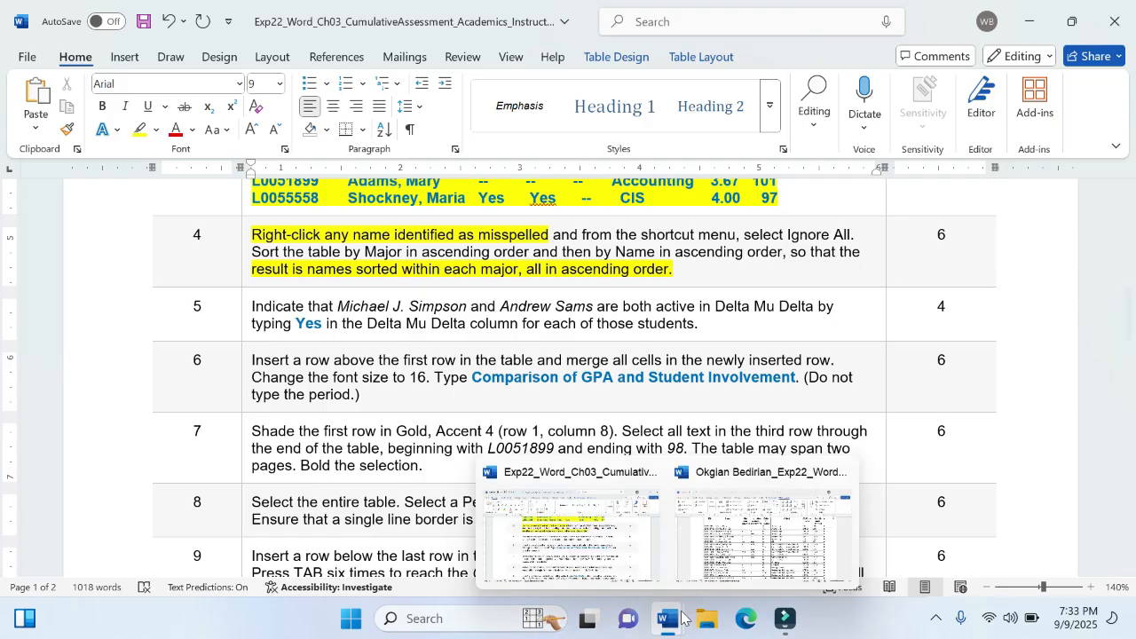
left_click(750, 556)
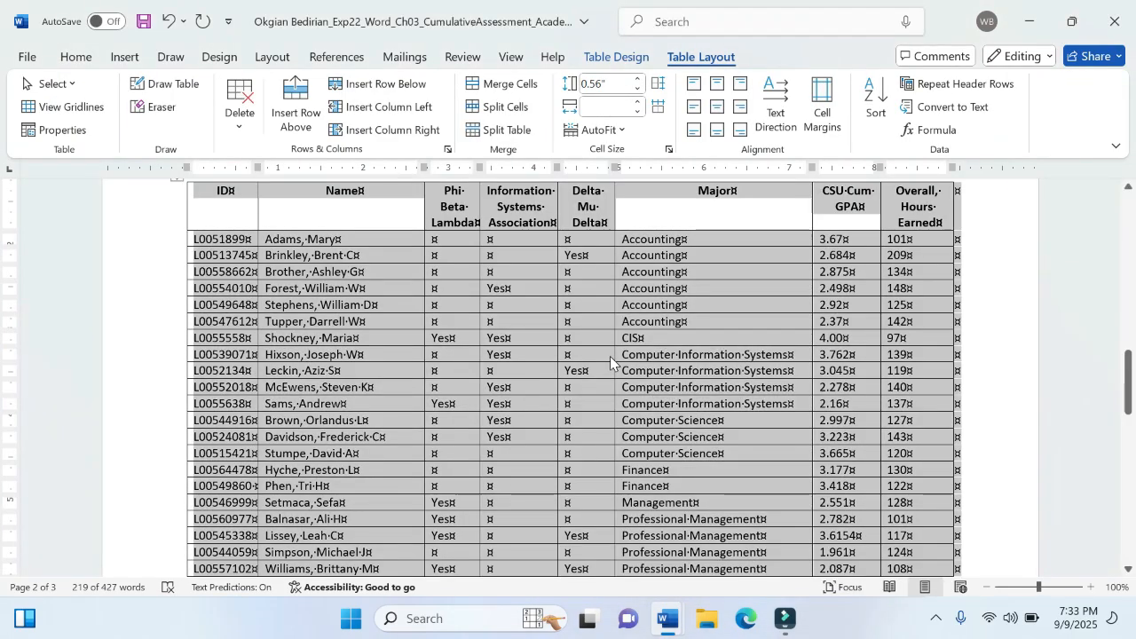
scroll(610, 361, "up", 1)
left_click(610, 358)
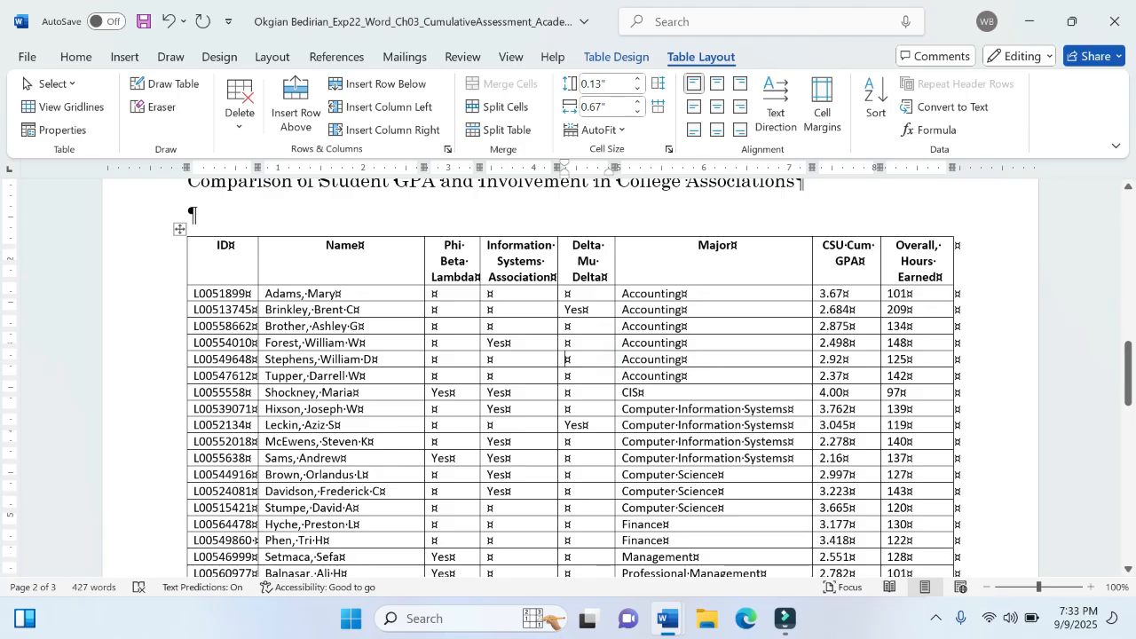
scroll(568, 377, "down", 3)
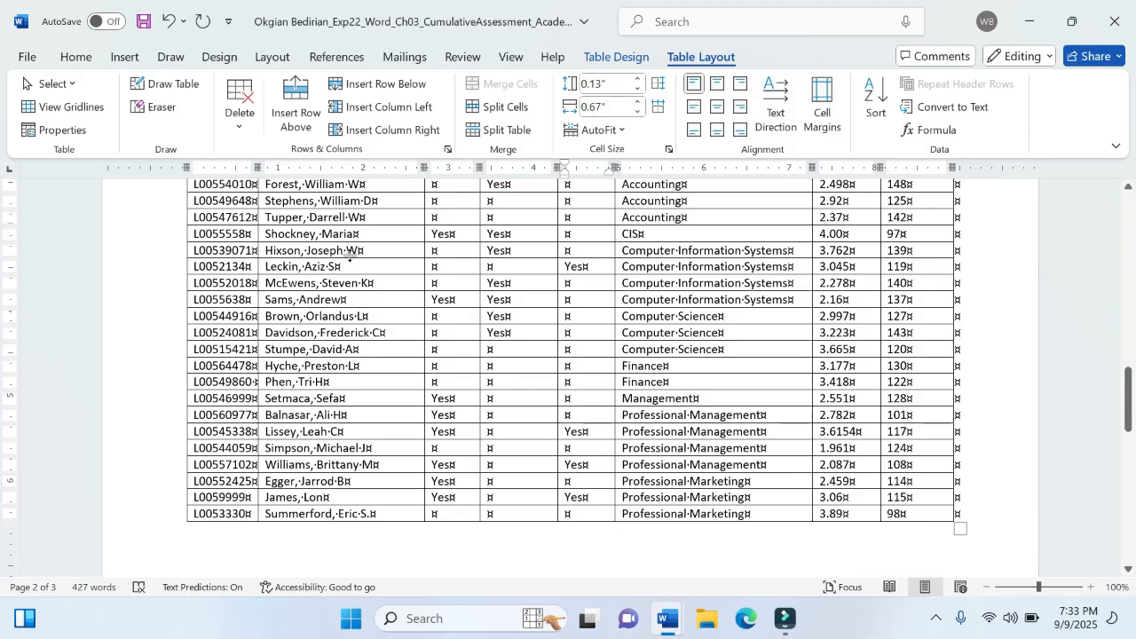
left_click(30, 58)
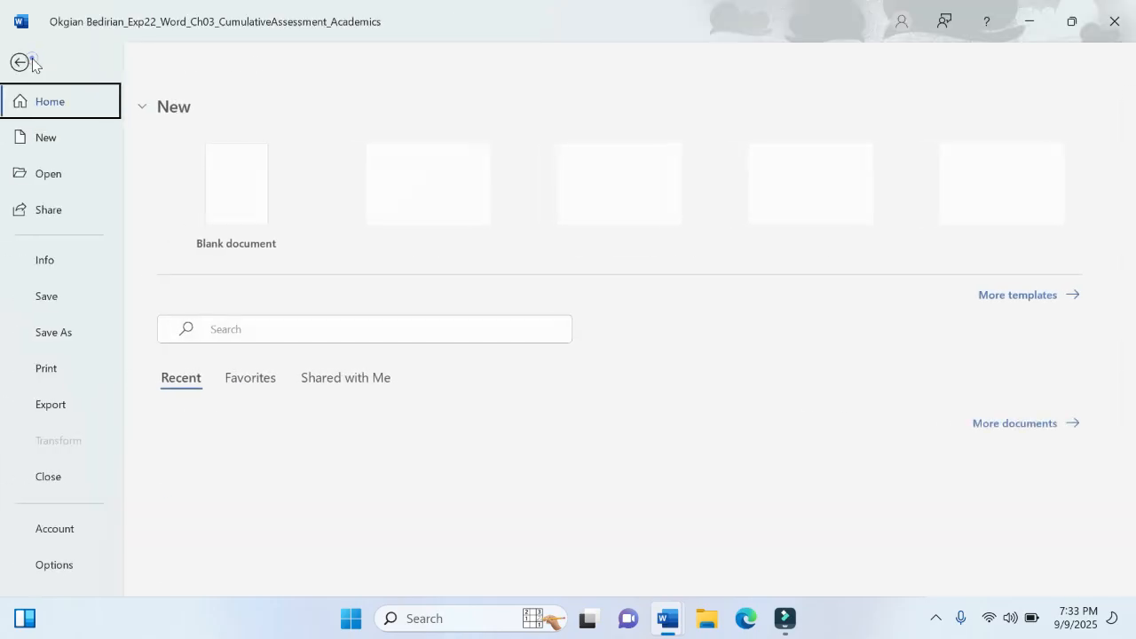
left_click(43, 295)
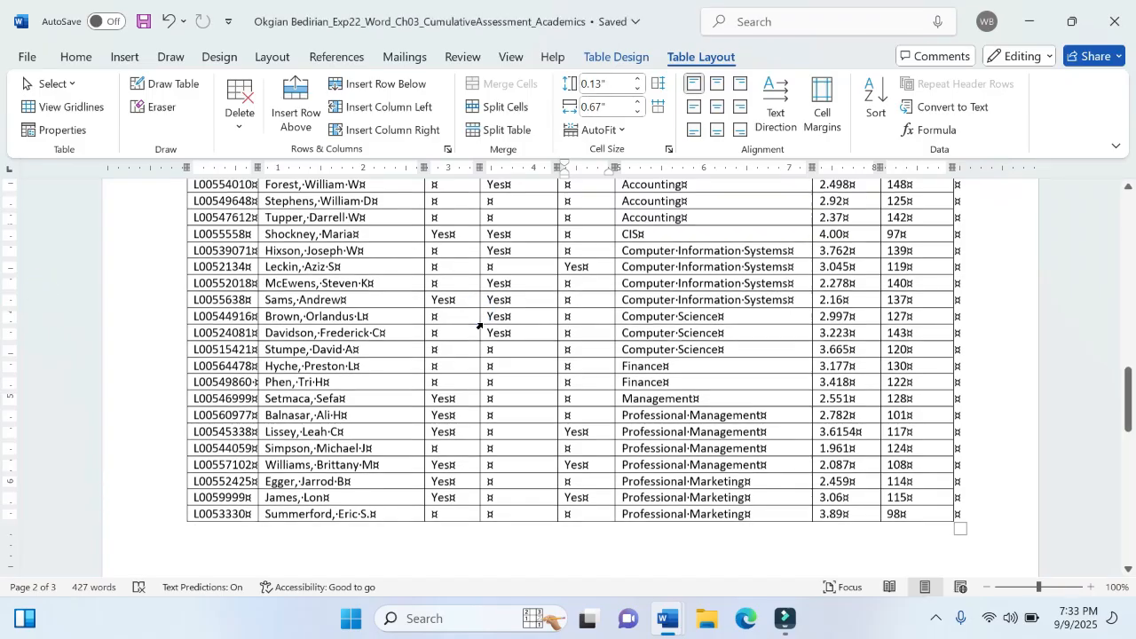
left_click(506, 316)
scroll(511, 319, "up", 4)
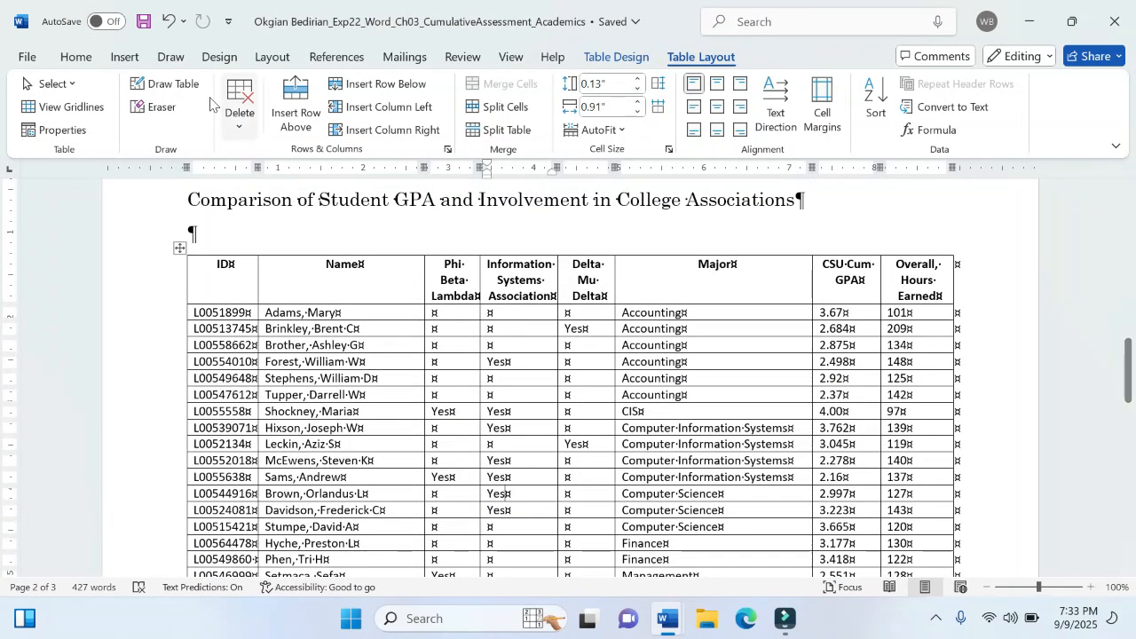
left_click(25, 59)
left_click(48, 299)
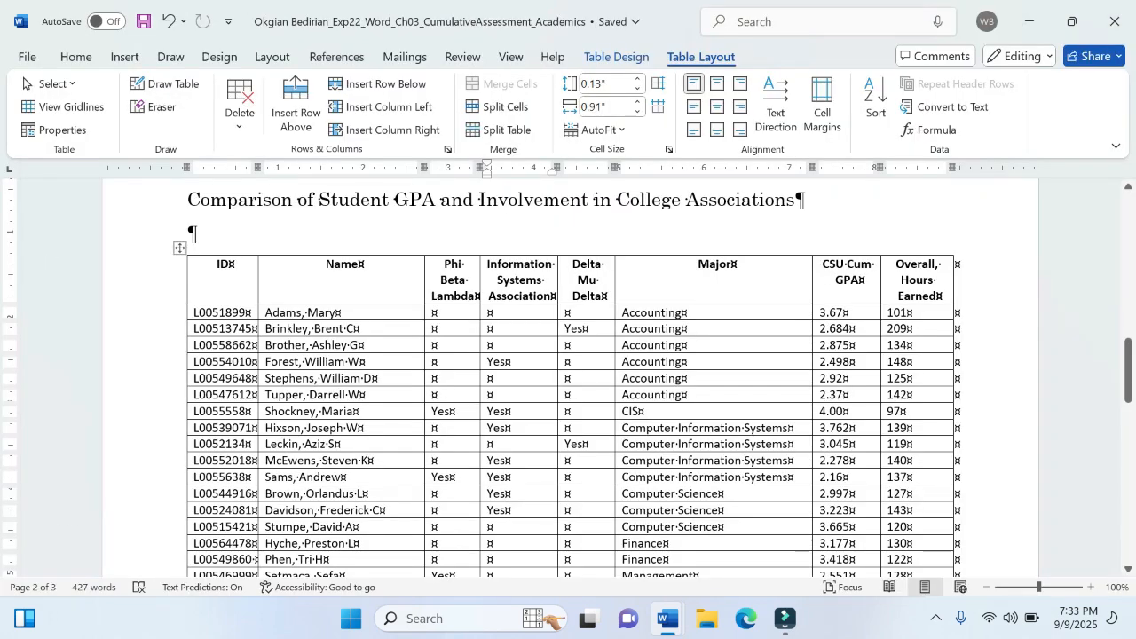
left_click(406, 377)
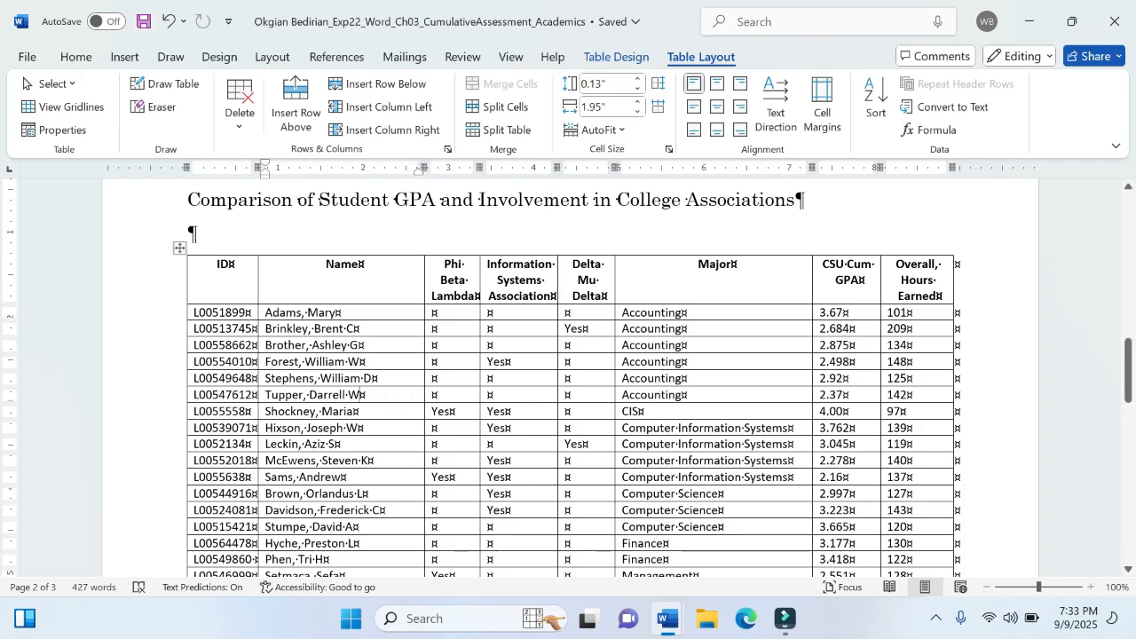
left_click(27, 57)
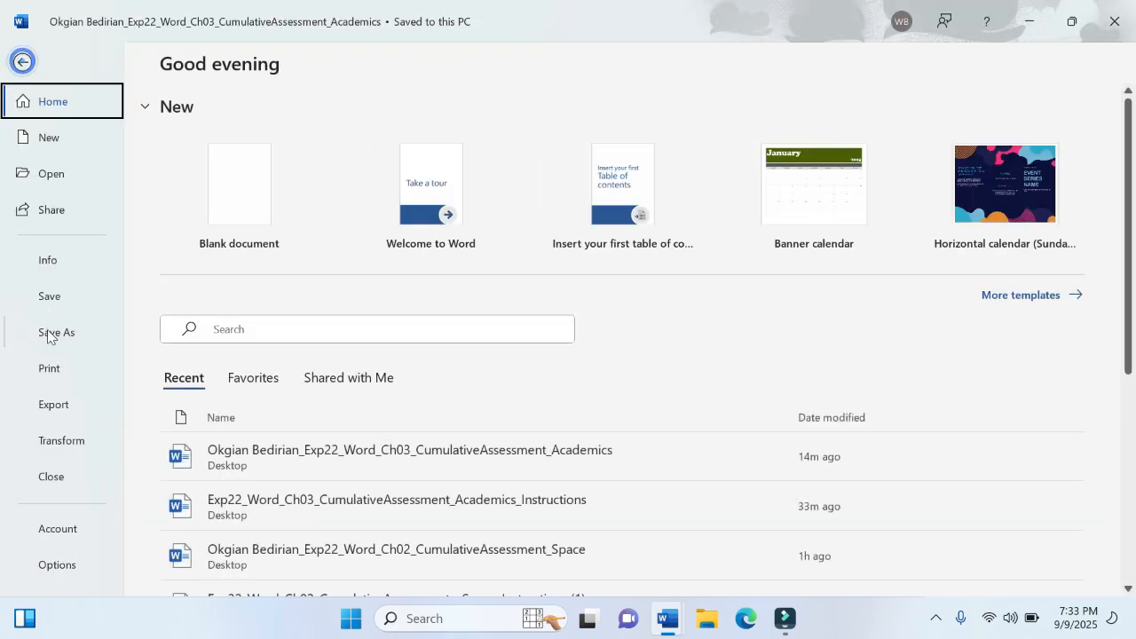
left_click(39, 285)
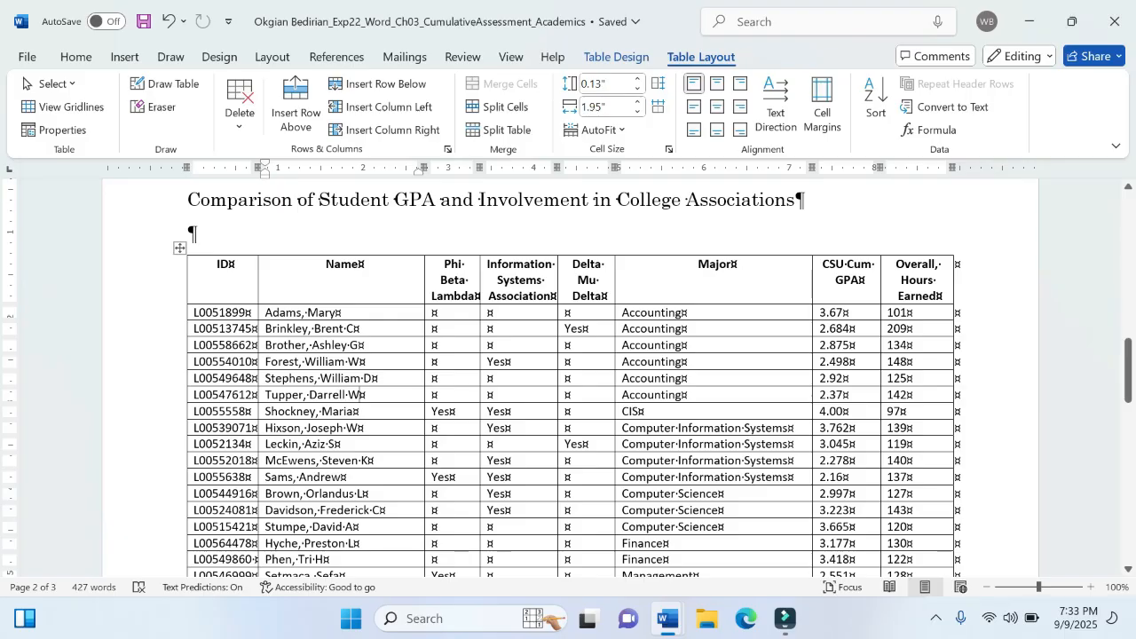
left_click(453, 395)
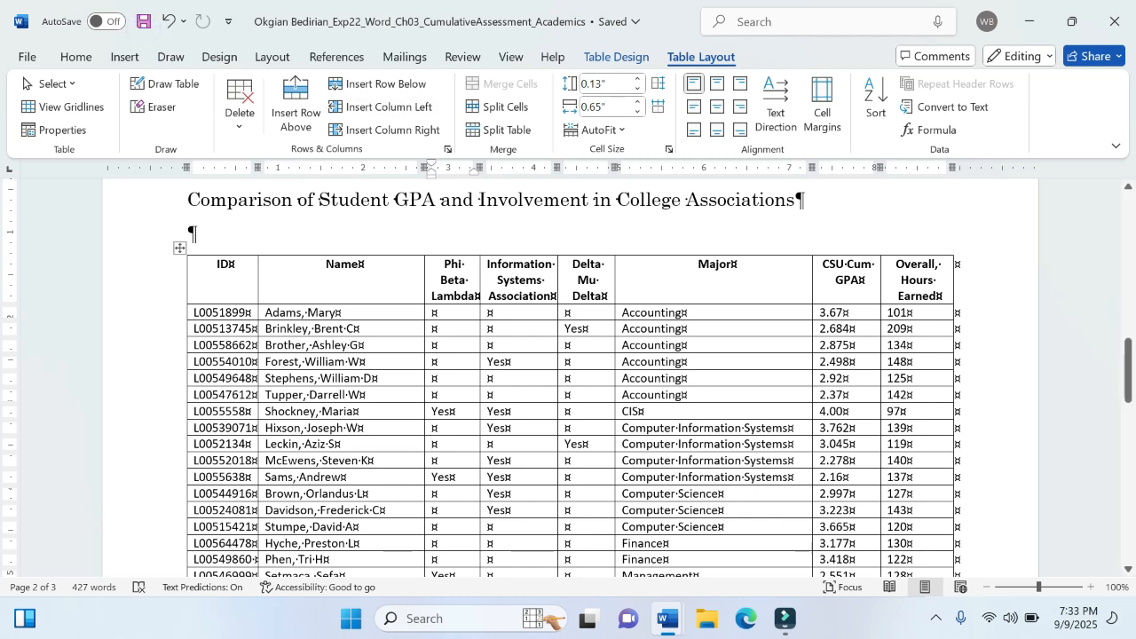
- Switch to the instructions document and highlight the first line of step 5, from "Indicate that" through "Delta Mu Delta", in yellow
mouse_move(668, 618)
left_click(588, 516)
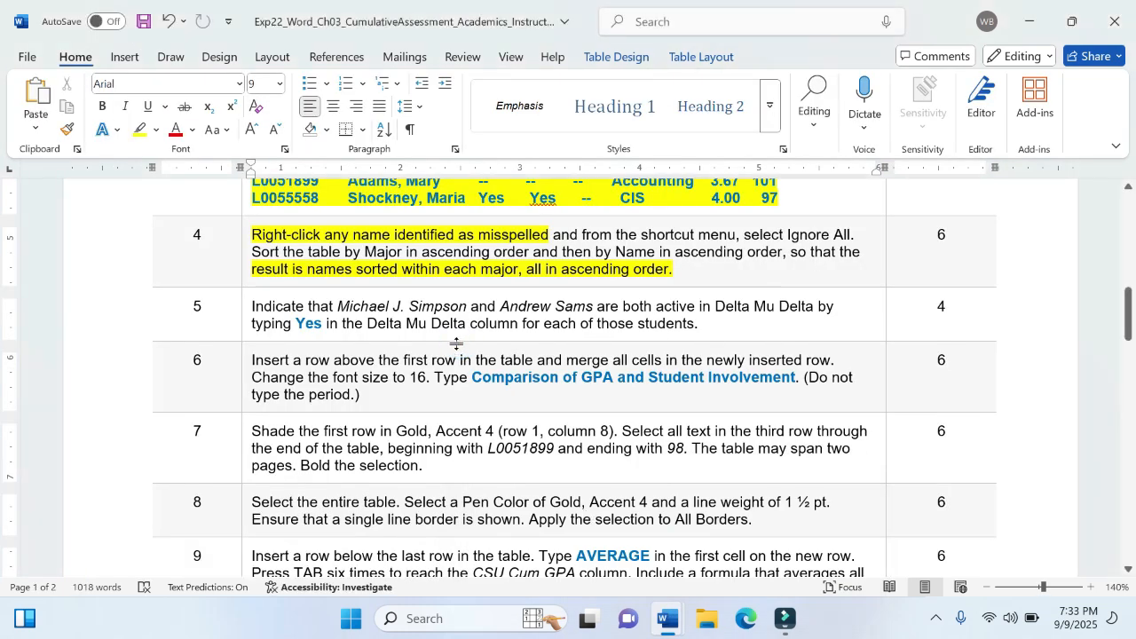
left_click(247, 303)
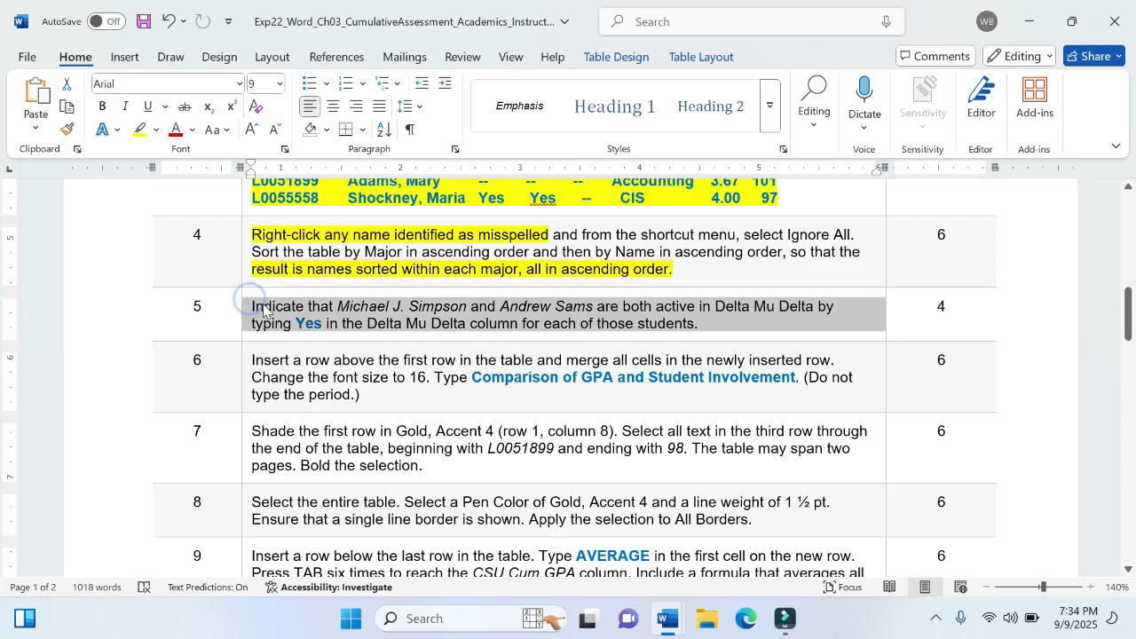
left_click(263, 312)
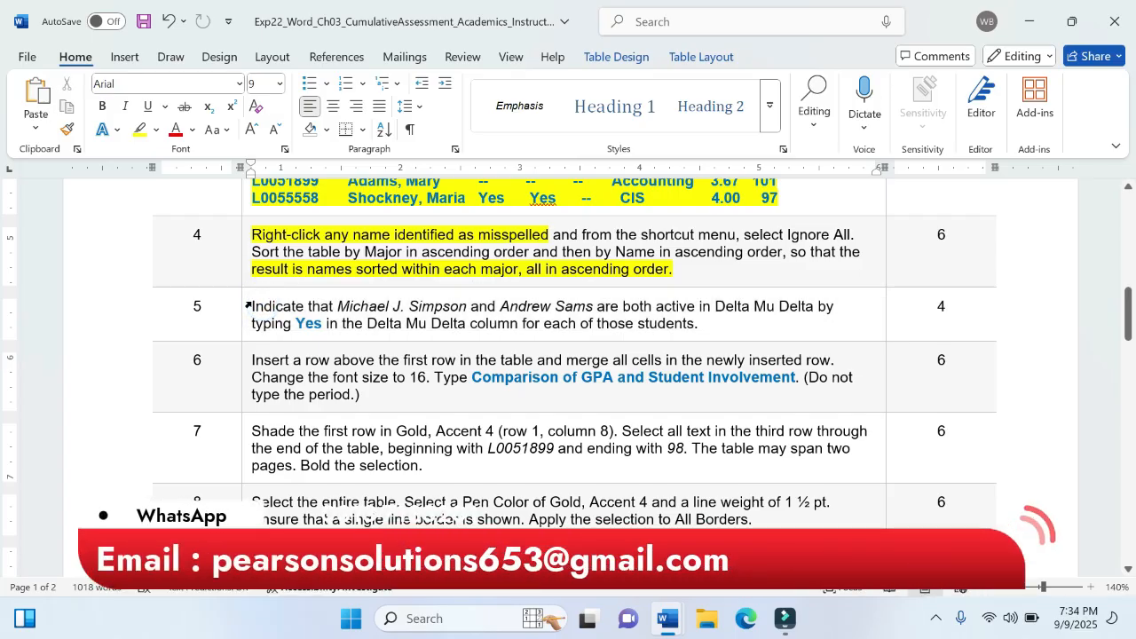
left_click(250, 304)
left_click(254, 307)
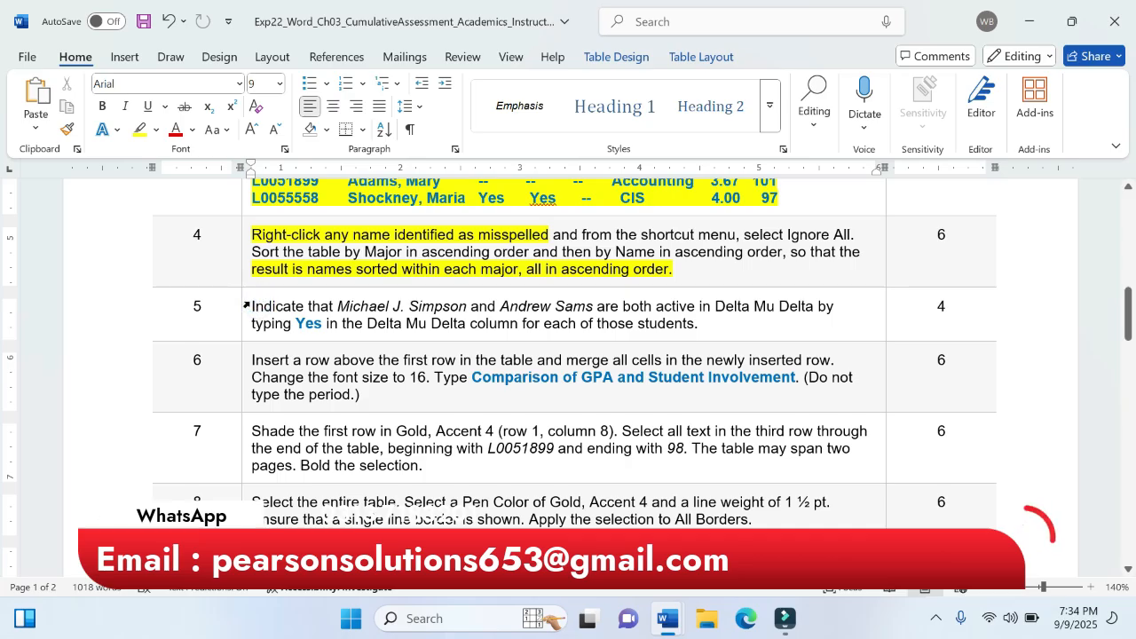
left_click_drag(254, 306, 814, 308)
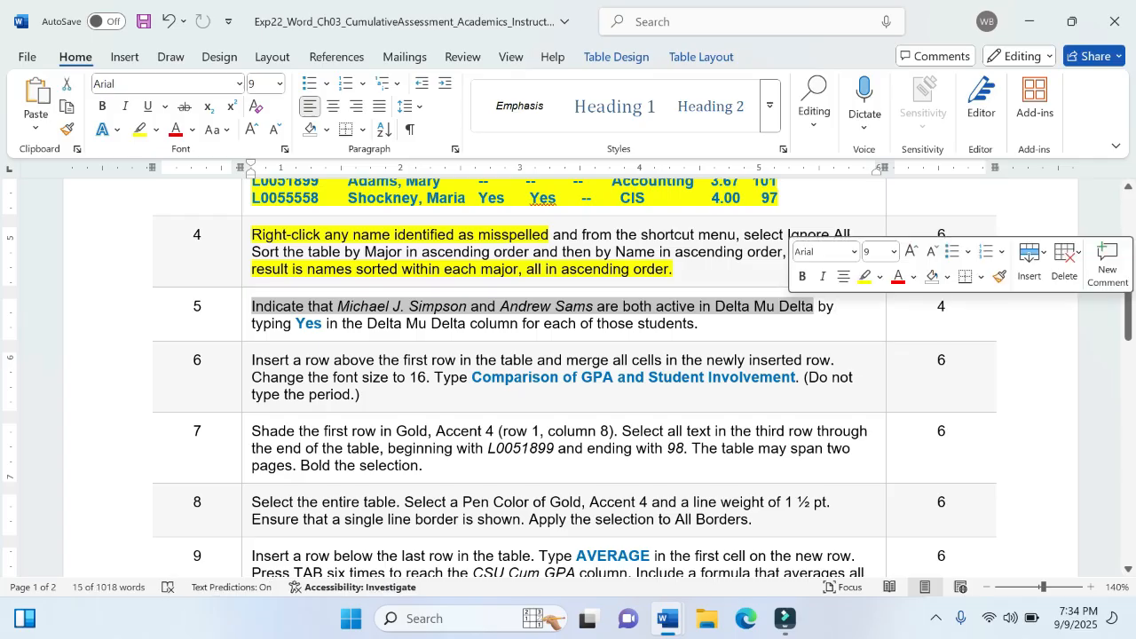
left_click(865, 276)
left_click(500, 306)
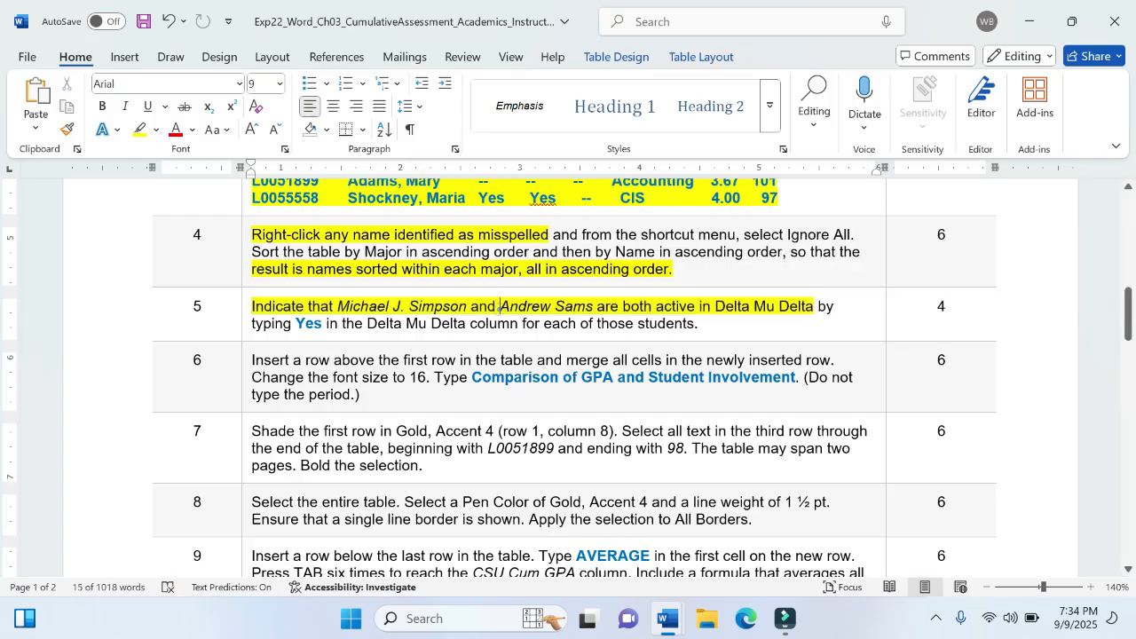
left_click(334, 306)
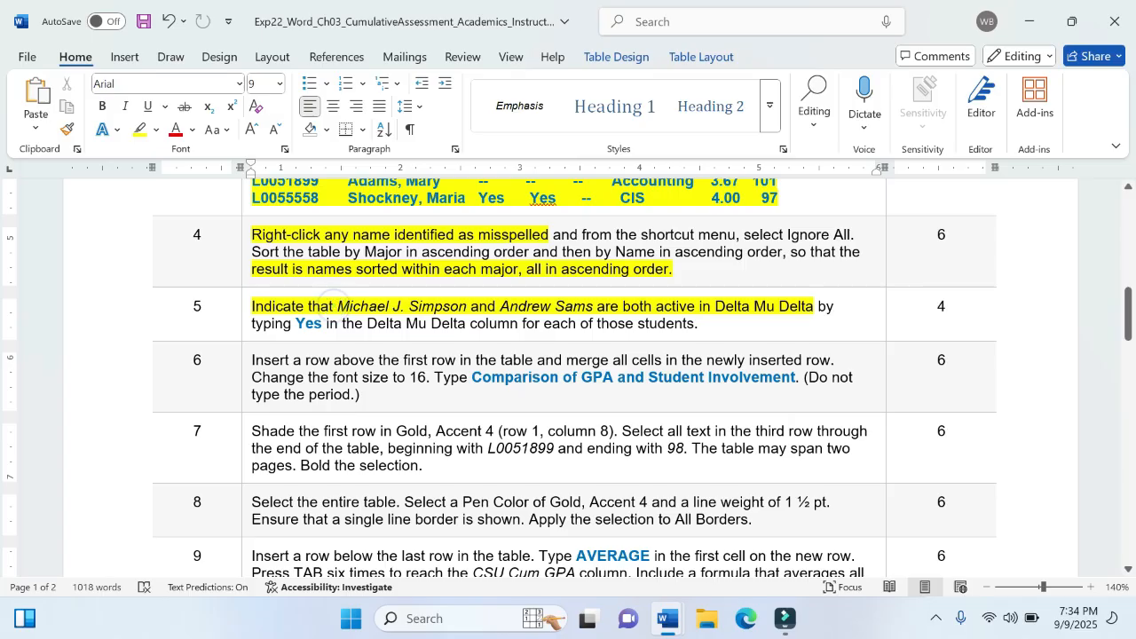
- Switch to the memorandum and enter Yes in the Delta Mu Delta column for the Professional Management student with the 1.961 GPA
mouse_move(669, 618)
left_click(712, 561)
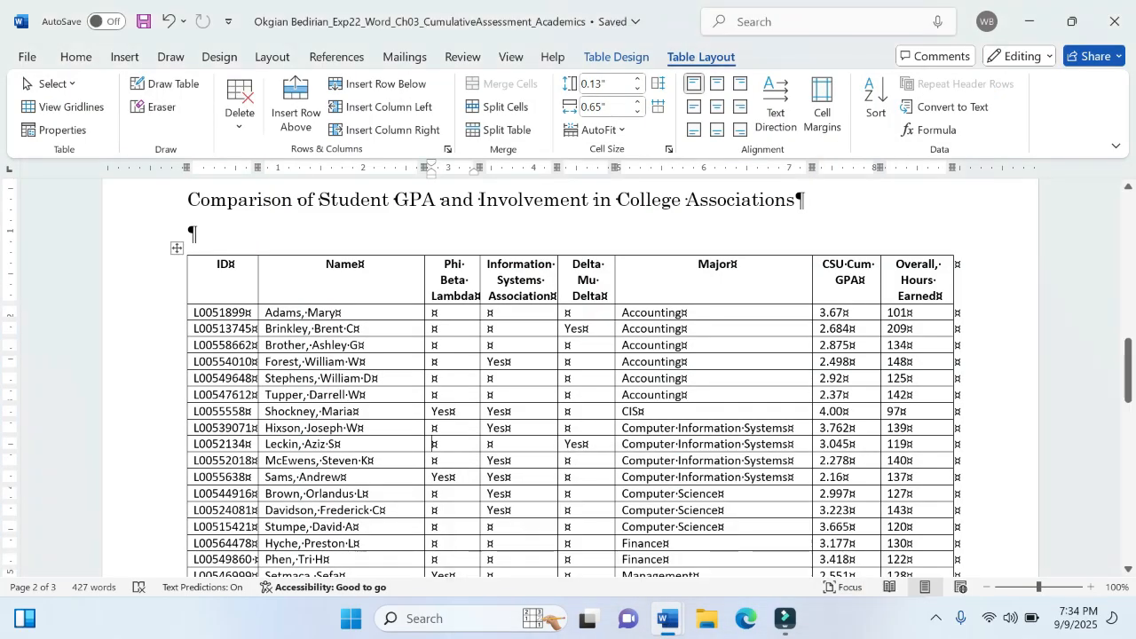
scroll(568, 377, "down", 2)
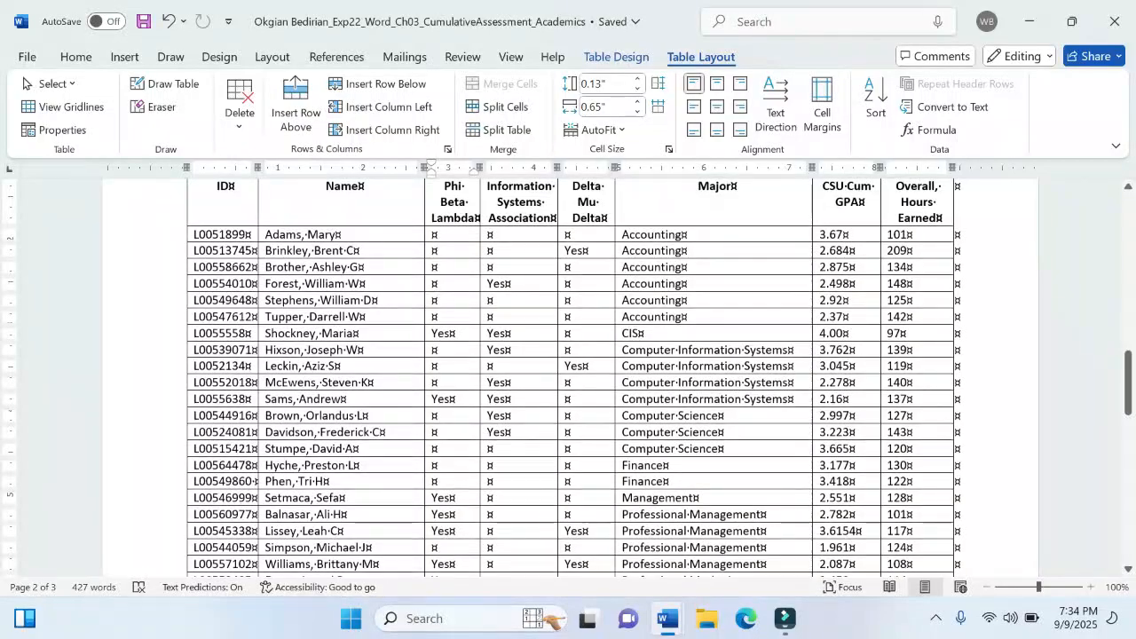
scroll(434, 365, "down", 2)
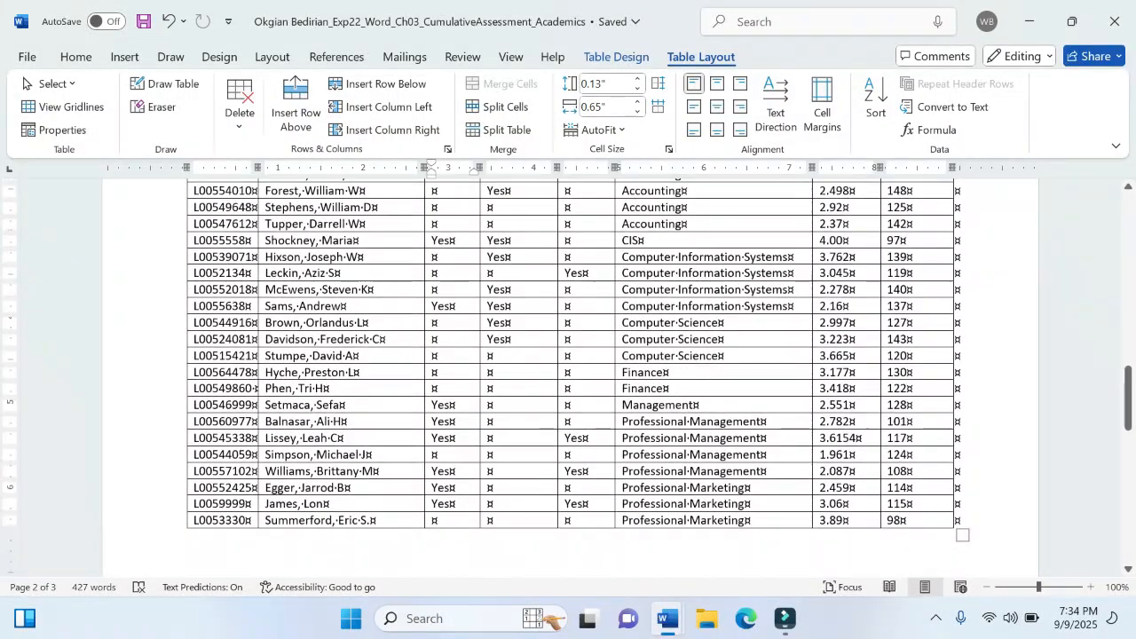
left_click_drag(266, 454, 364, 459)
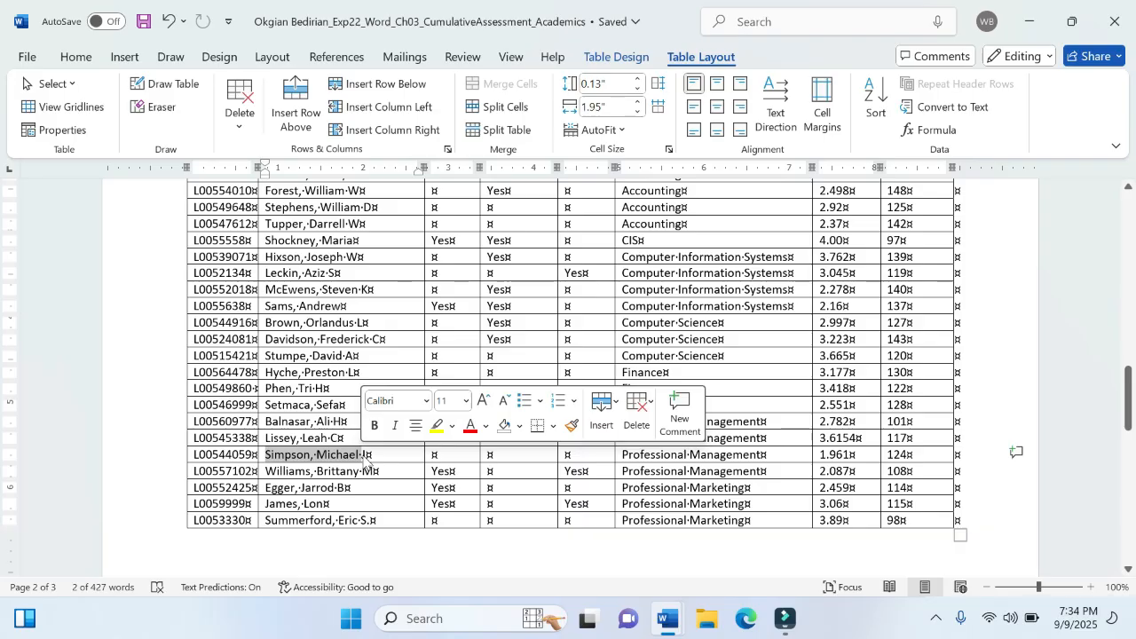
scroll(568, 377, "up", 3)
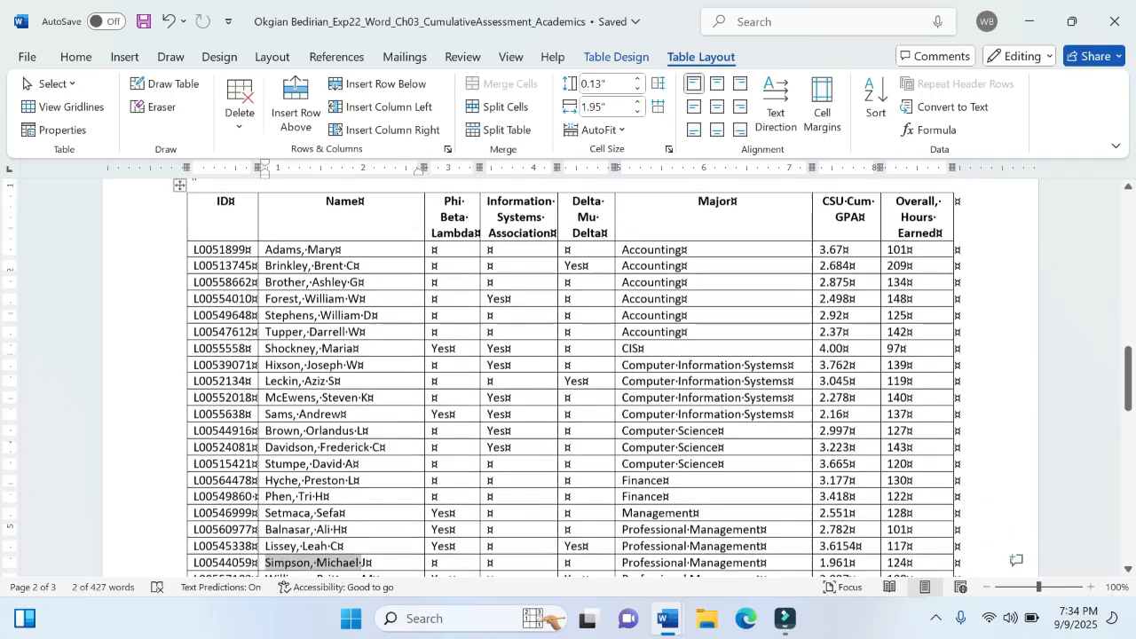
scroll(568, 377, "down", 1)
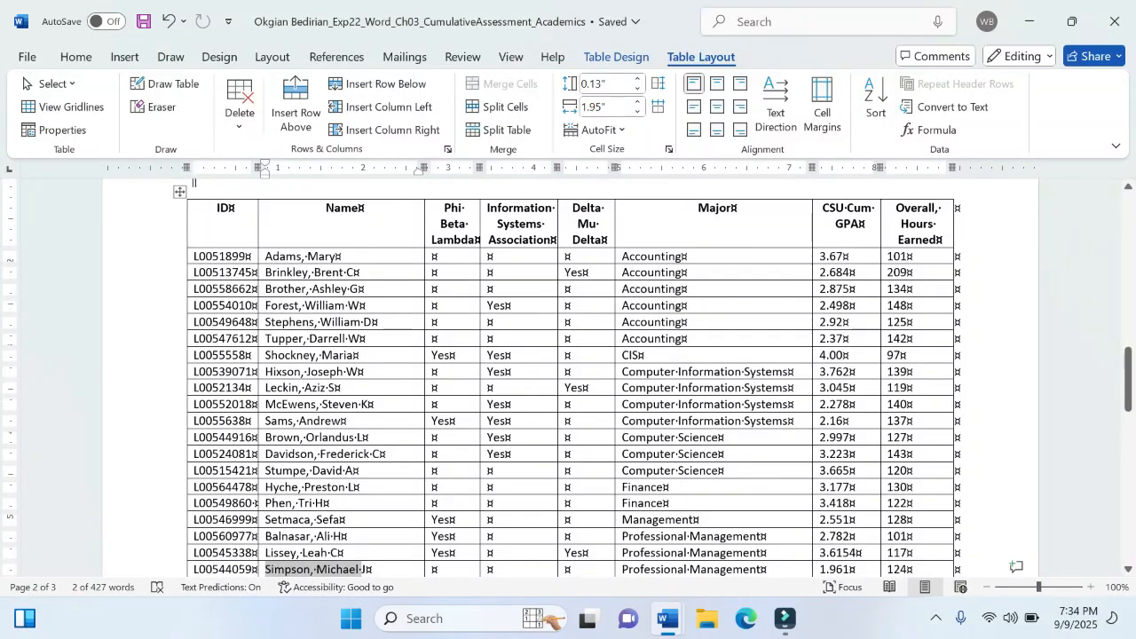
scroll(568, 377, "down", 2)
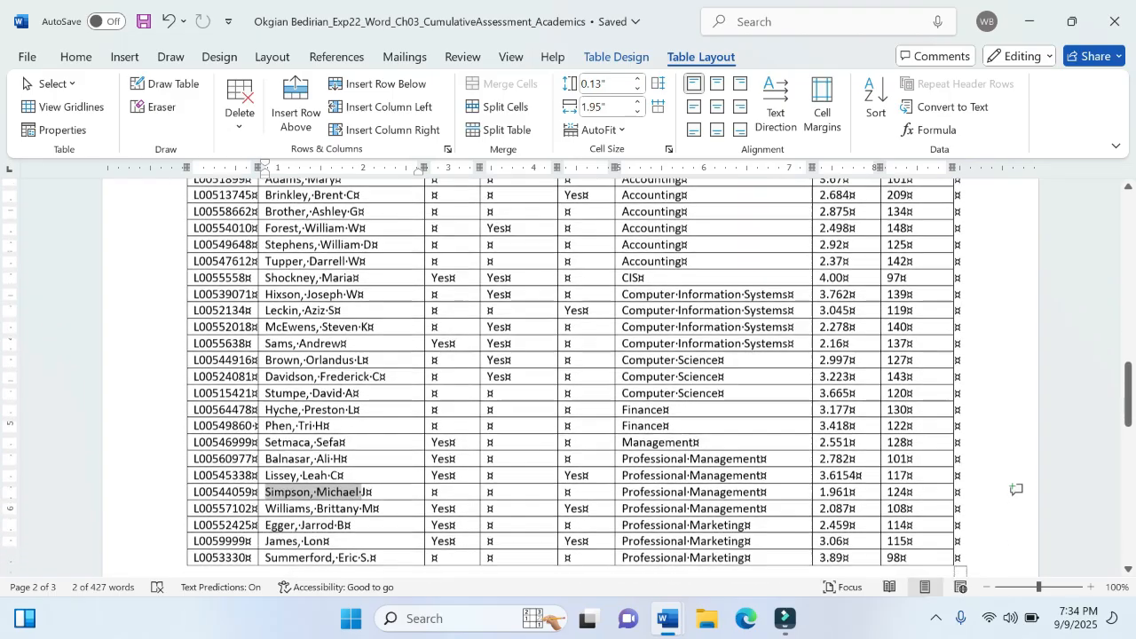
left_click(1017, 471)
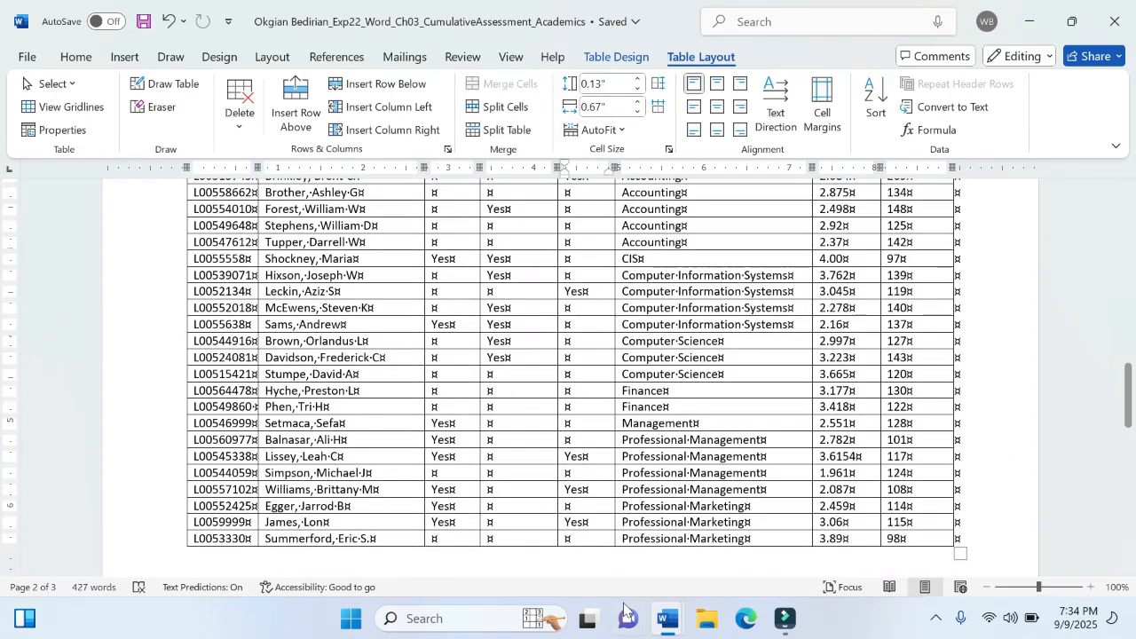
mouse_move(657, 630)
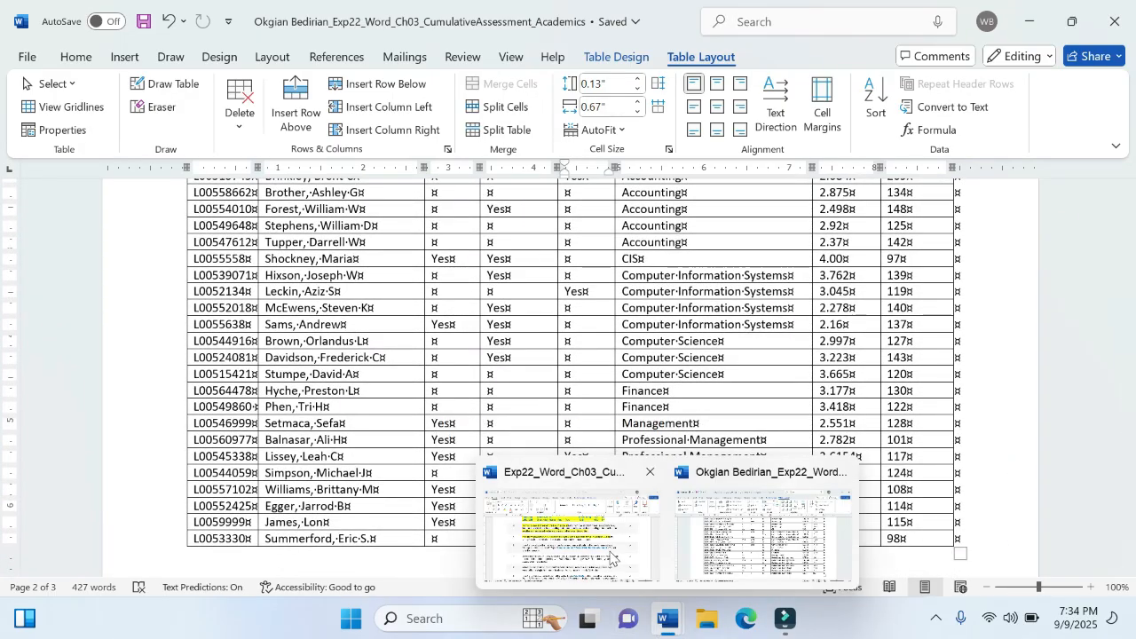
mouse_move(610, 557)
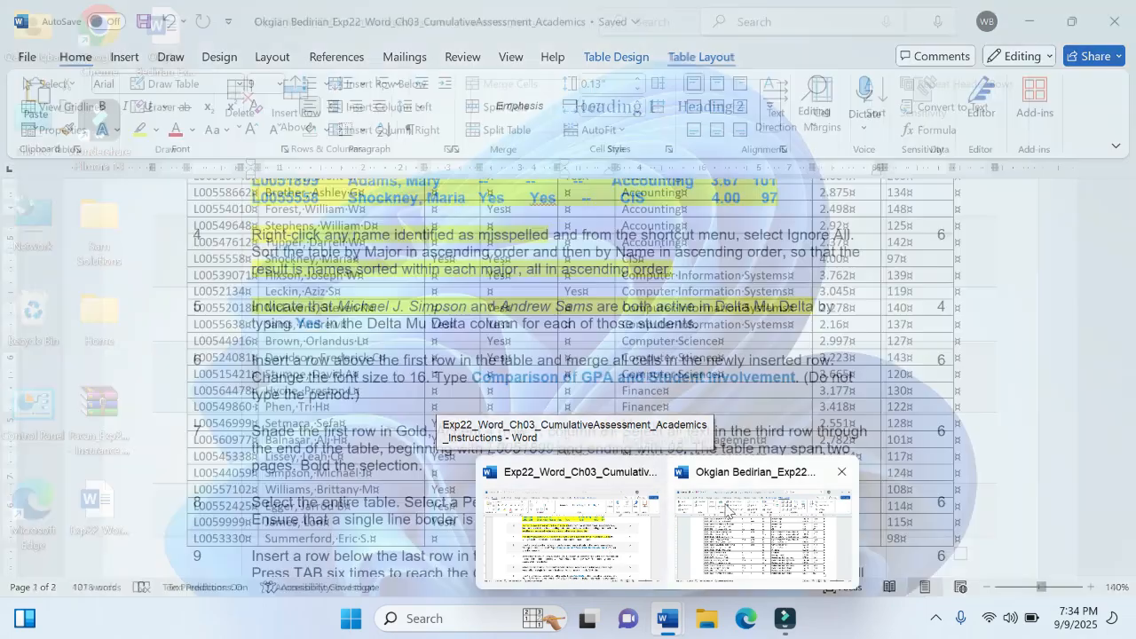
left_click(755, 541)
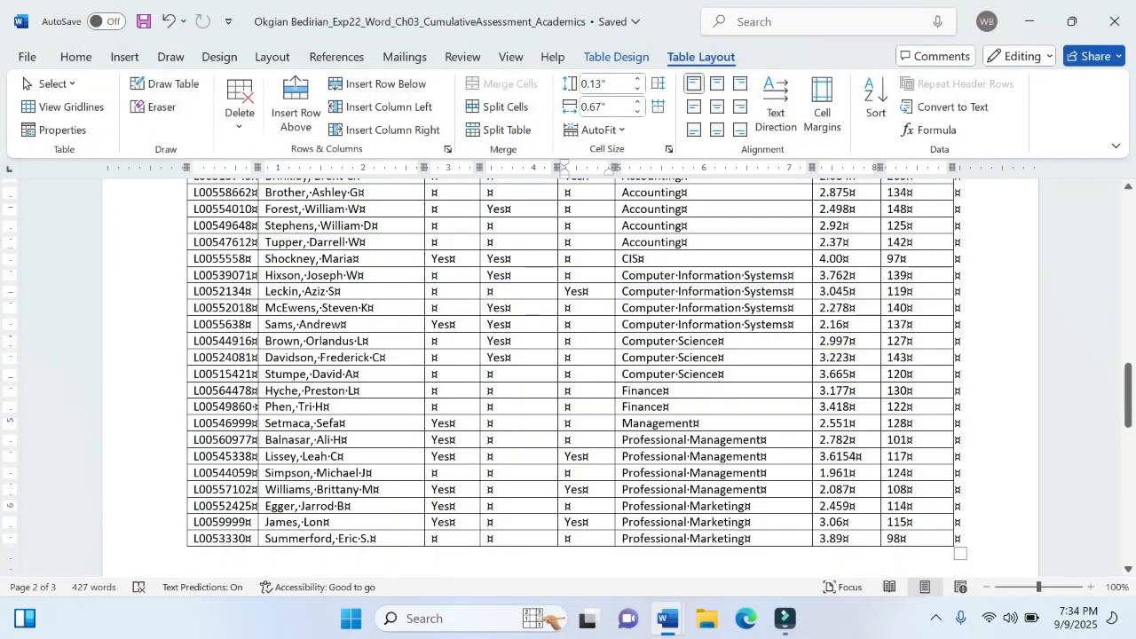
left_click(566, 472)
type("Yes")
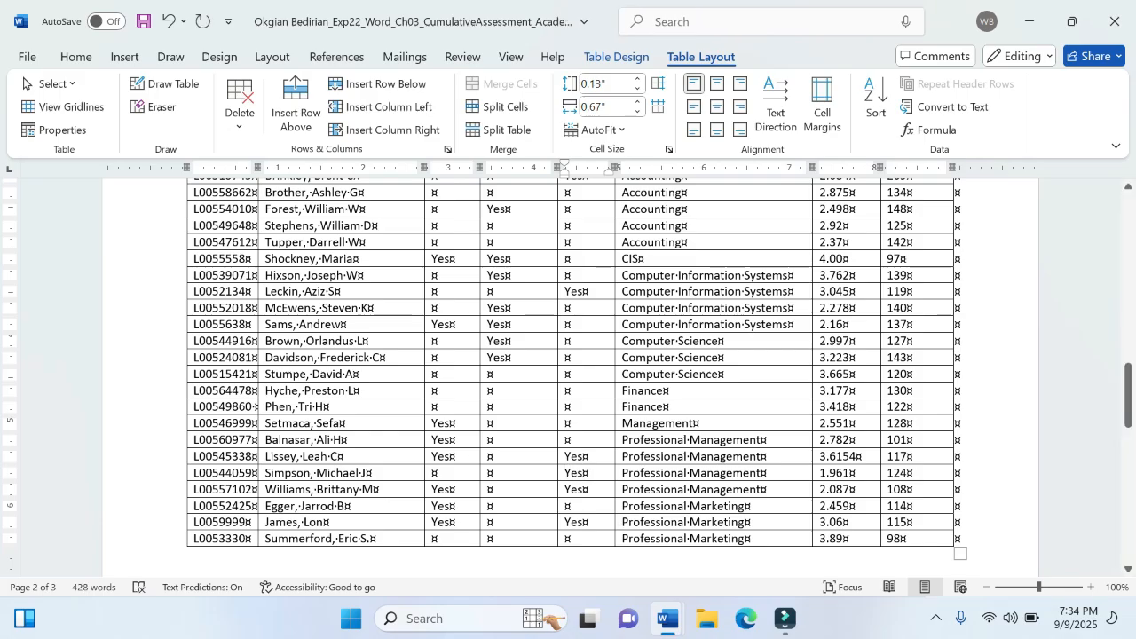
- Recheck step 5, enter Yes under Delta Mu Delta for the Computer Information Systems student with the 2.16 GPA, and save the memorandum
left_click(589, 507)
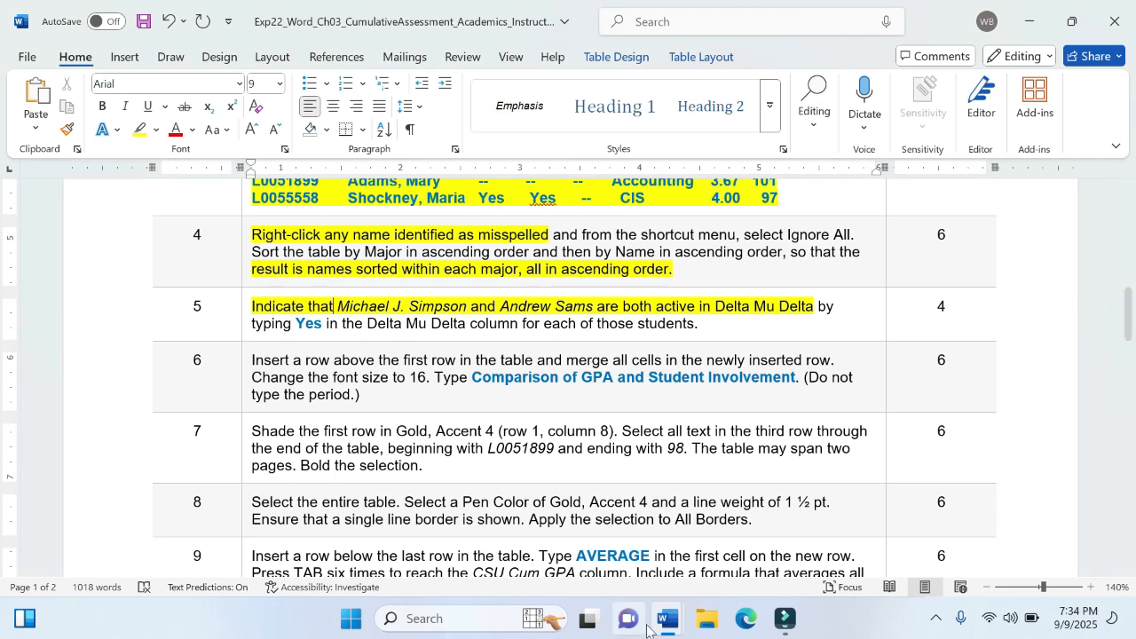
mouse_move(664, 628)
left_click(728, 533)
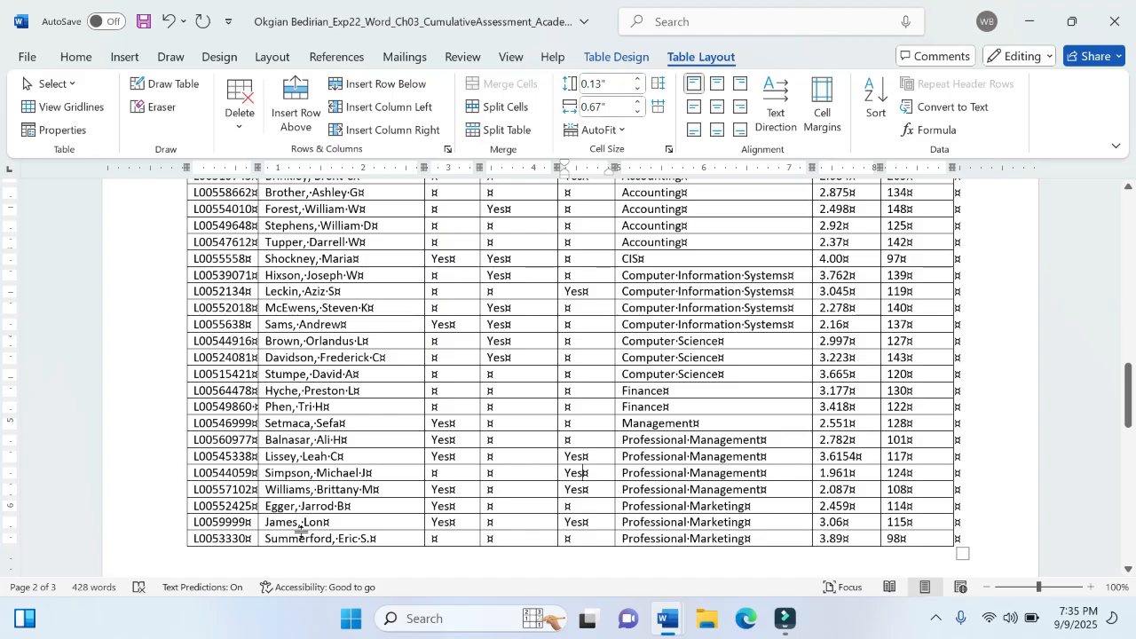
scroll(569, 378, "up", 1)
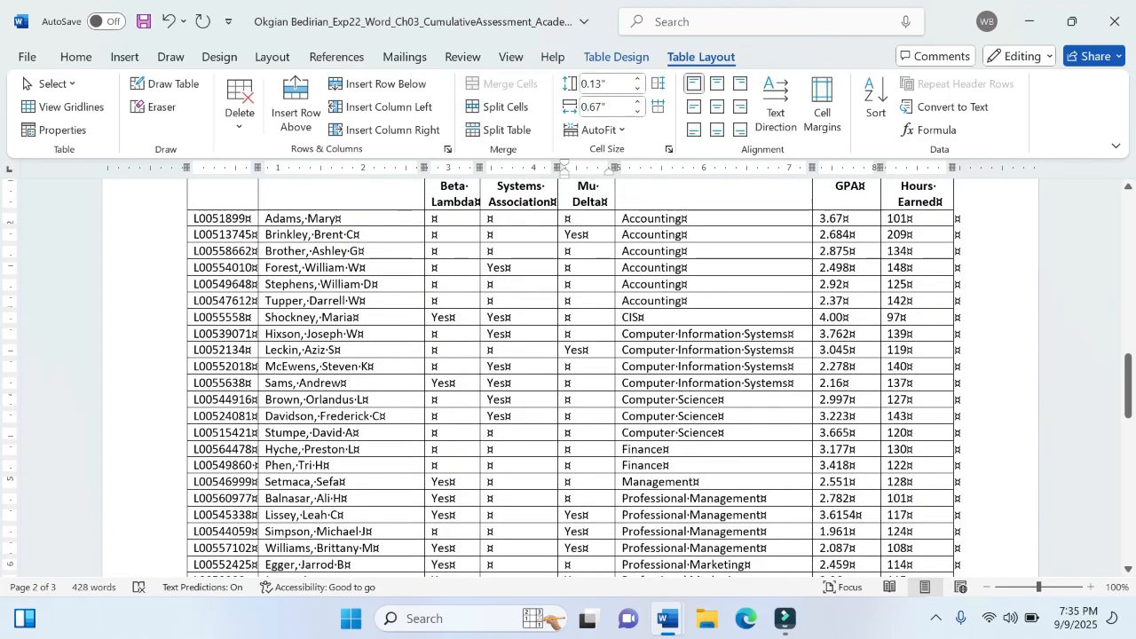
left_click(298, 383)
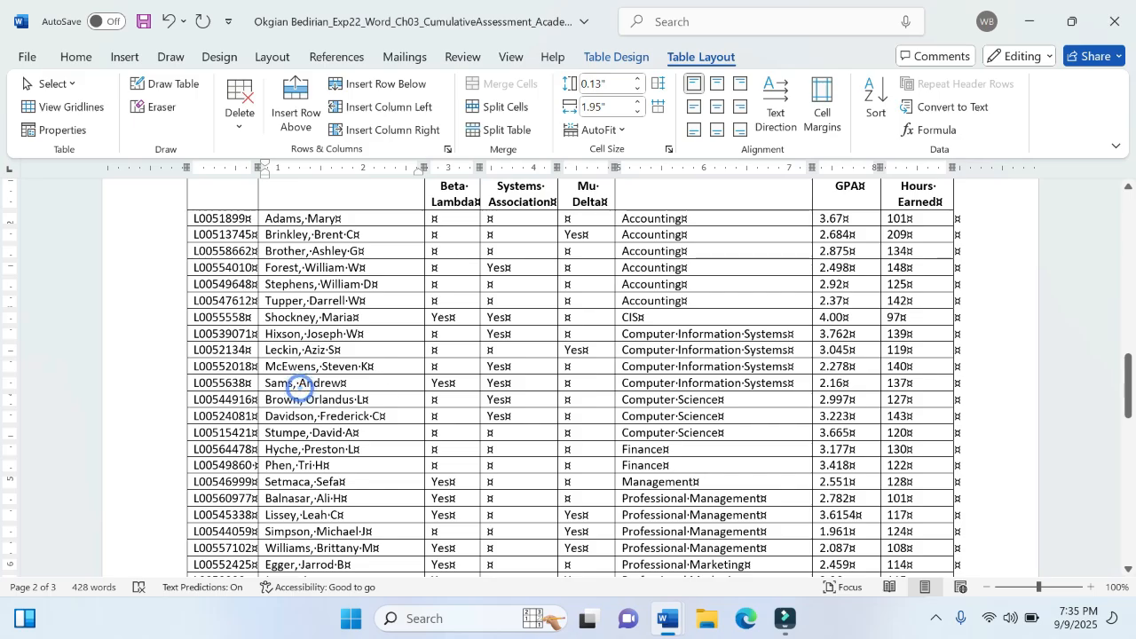
left_click(573, 382)
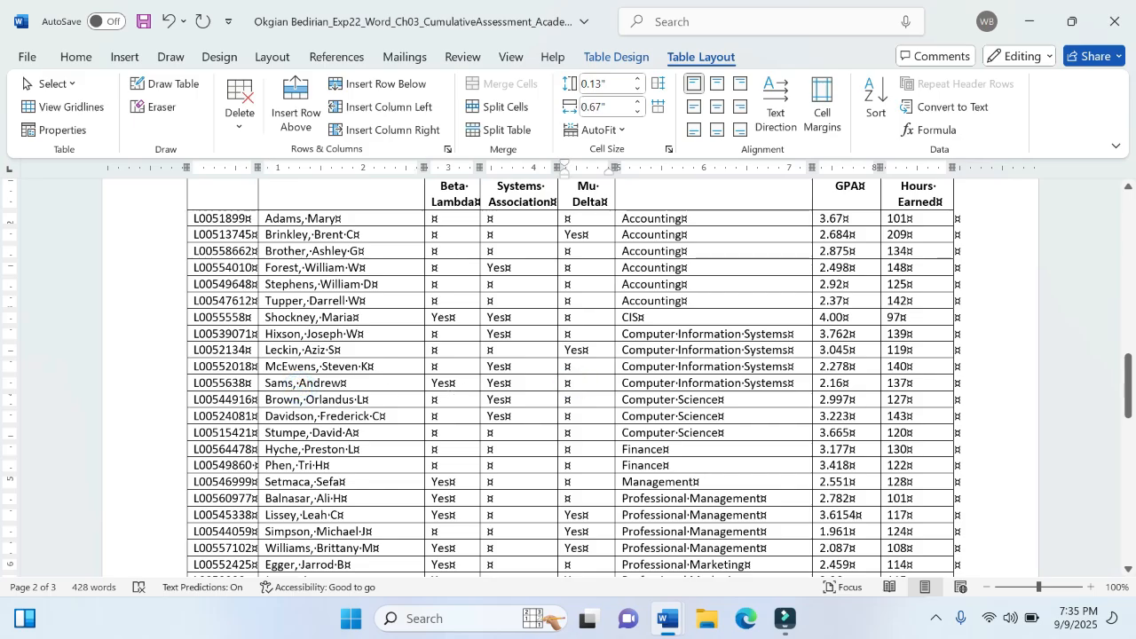
type("Yes")
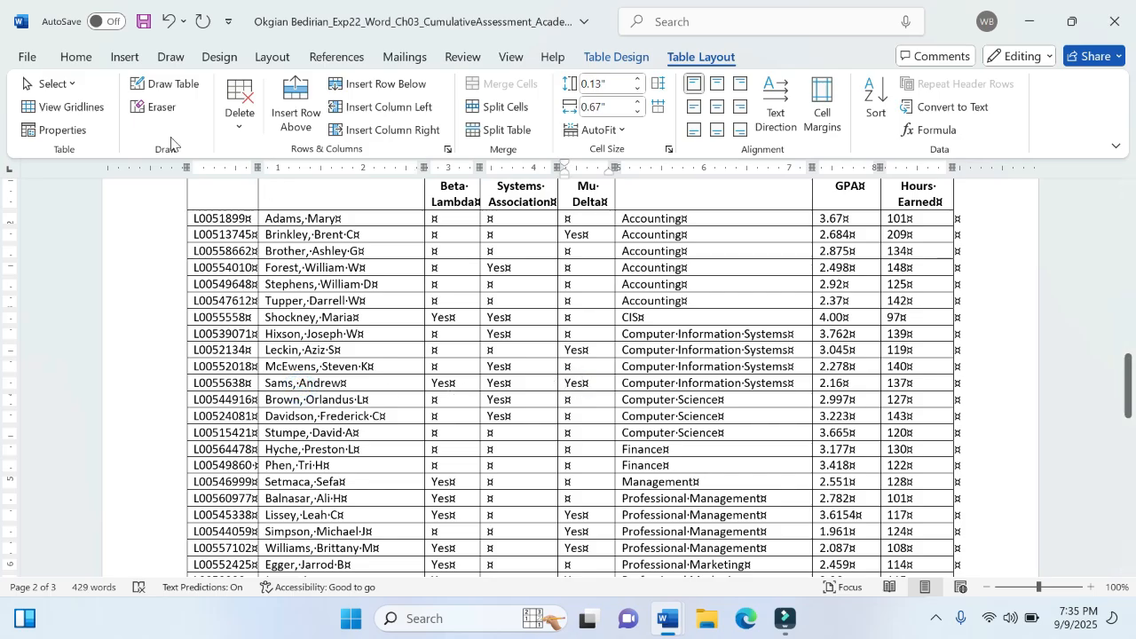
left_click(32, 57)
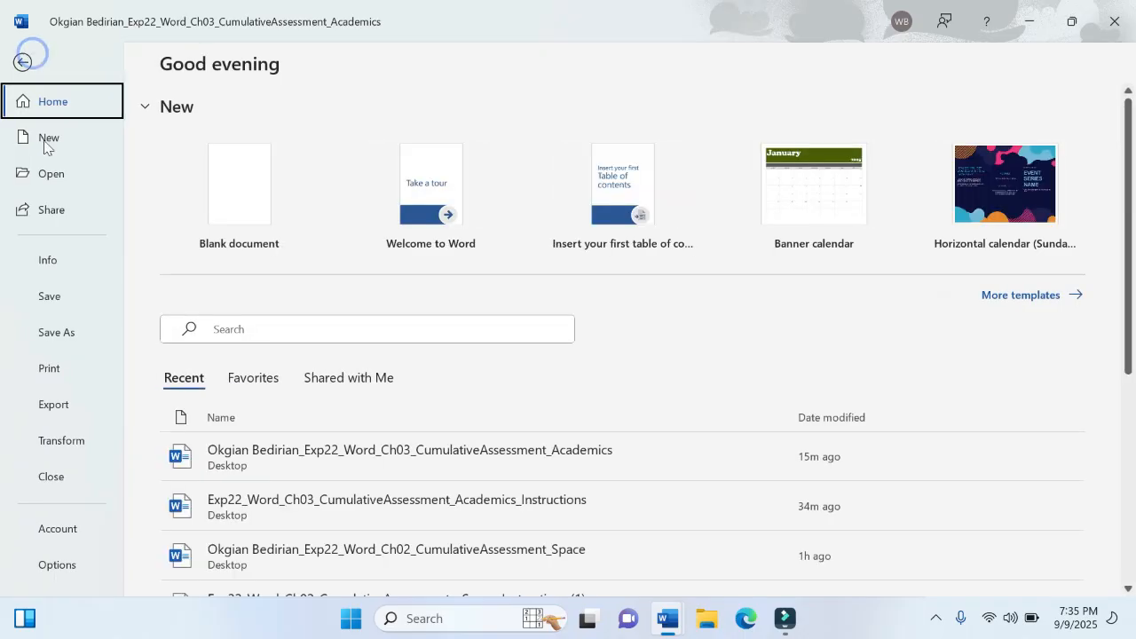
left_click(60, 293)
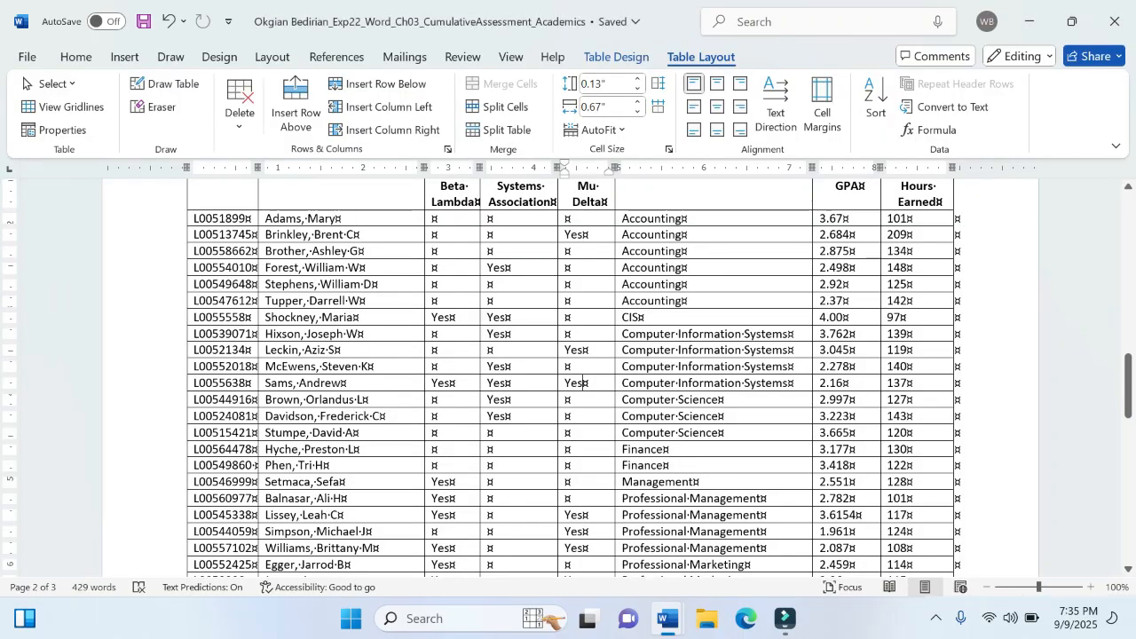
- In the instructions document, highlight step 5's last line and step 6's "Insert a row above the first row in the table" in yellow
mouse_move(668, 619)
left_click(573, 560)
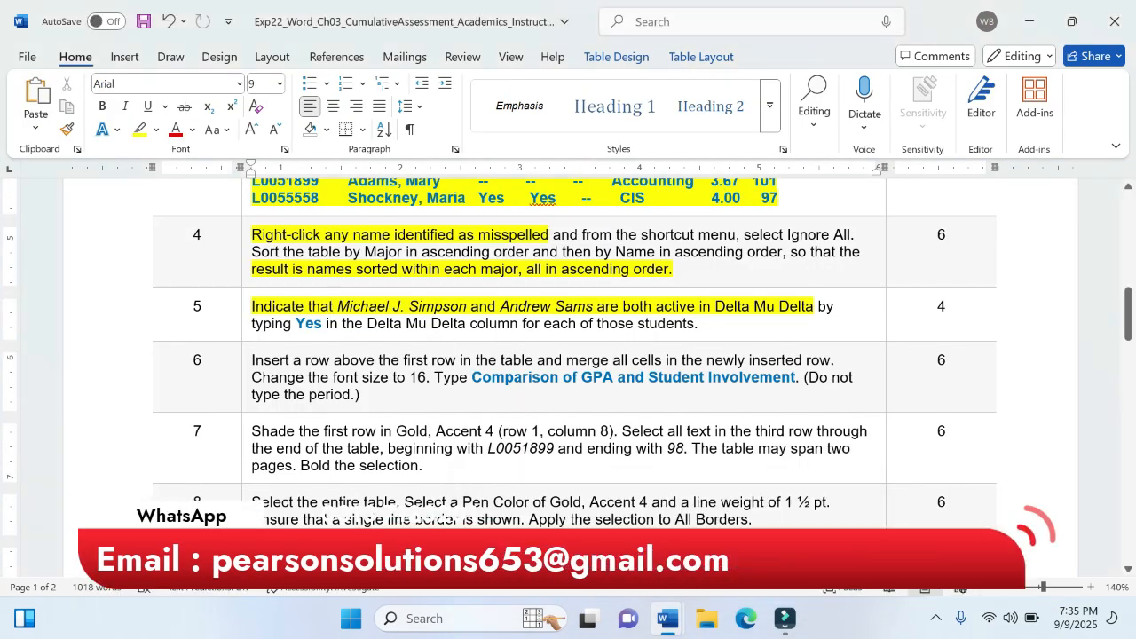
left_click_drag(703, 324, 275, 320)
left_click(348, 285)
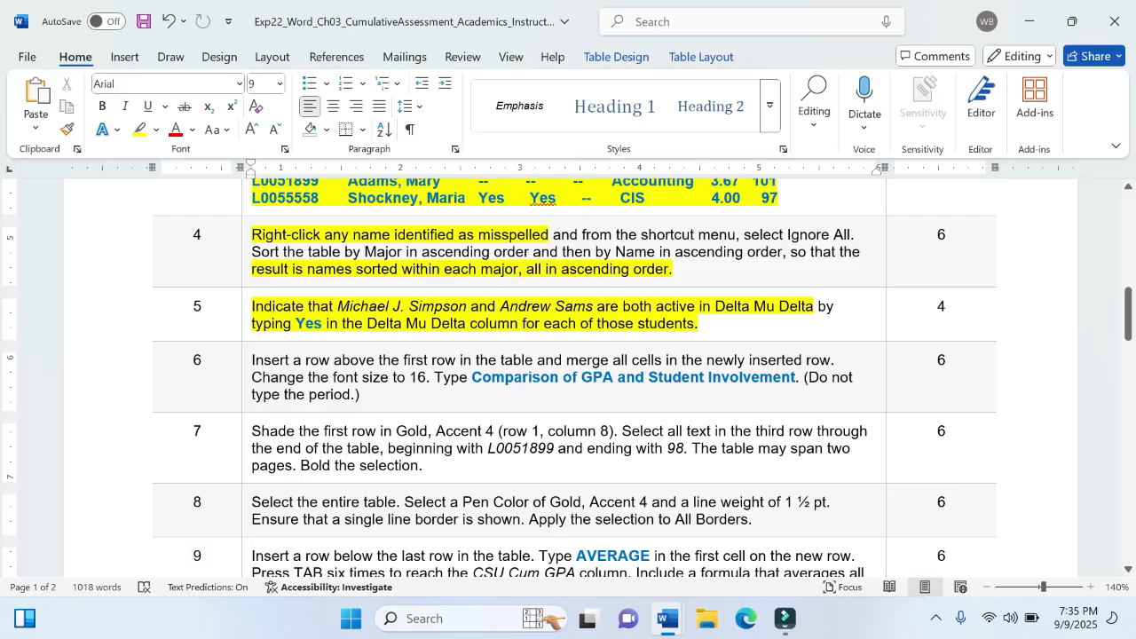
left_click_drag(252, 360, 534, 359)
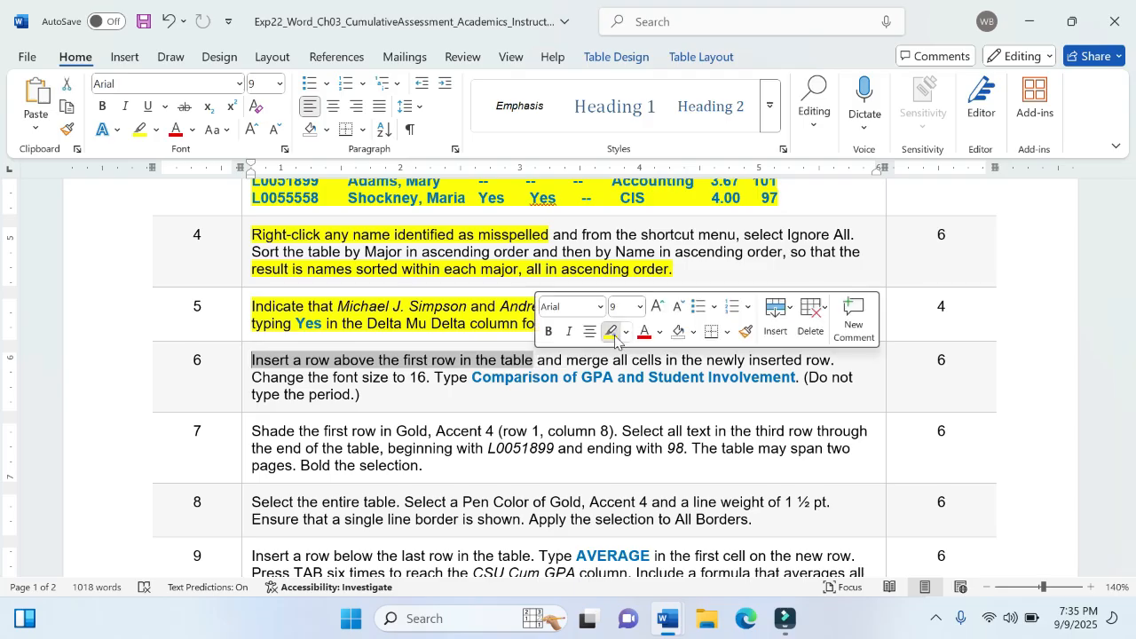
left_click(612, 334)
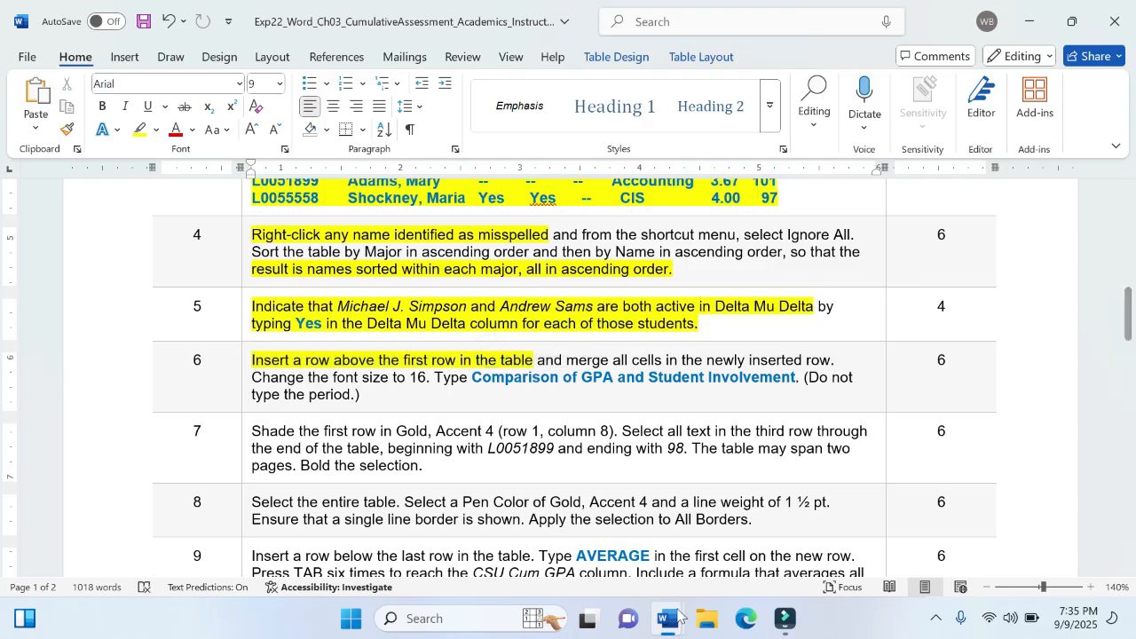
- Return to the memorandum and insert a new row above the header row of the student table
mouse_move(668, 619)
left_click(755, 570)
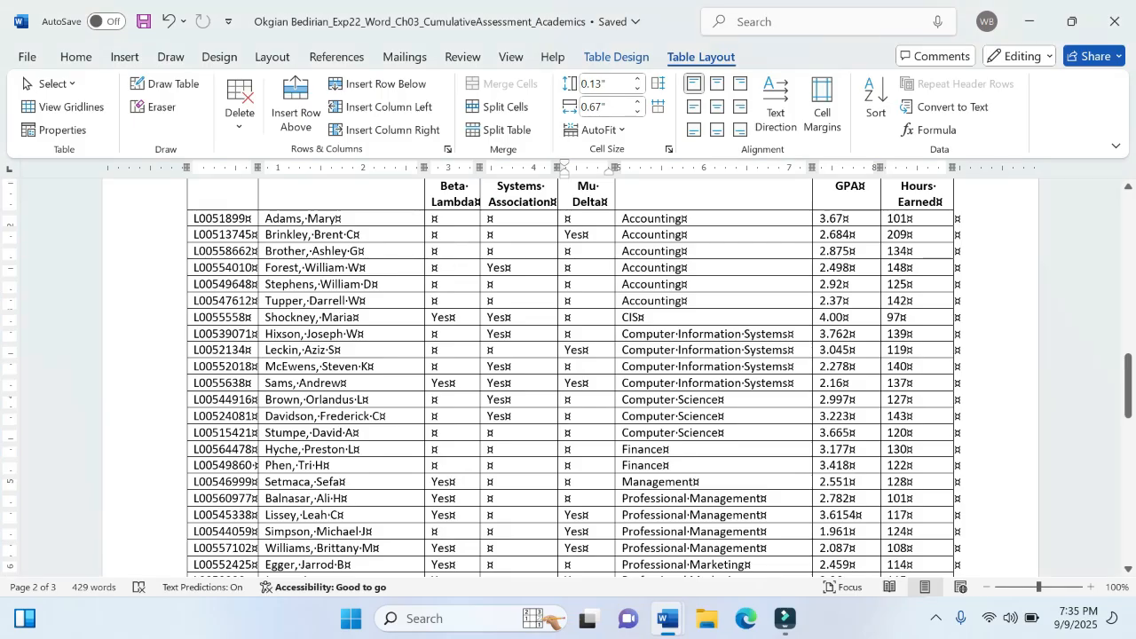
scroll(568, 377, "up", 2)
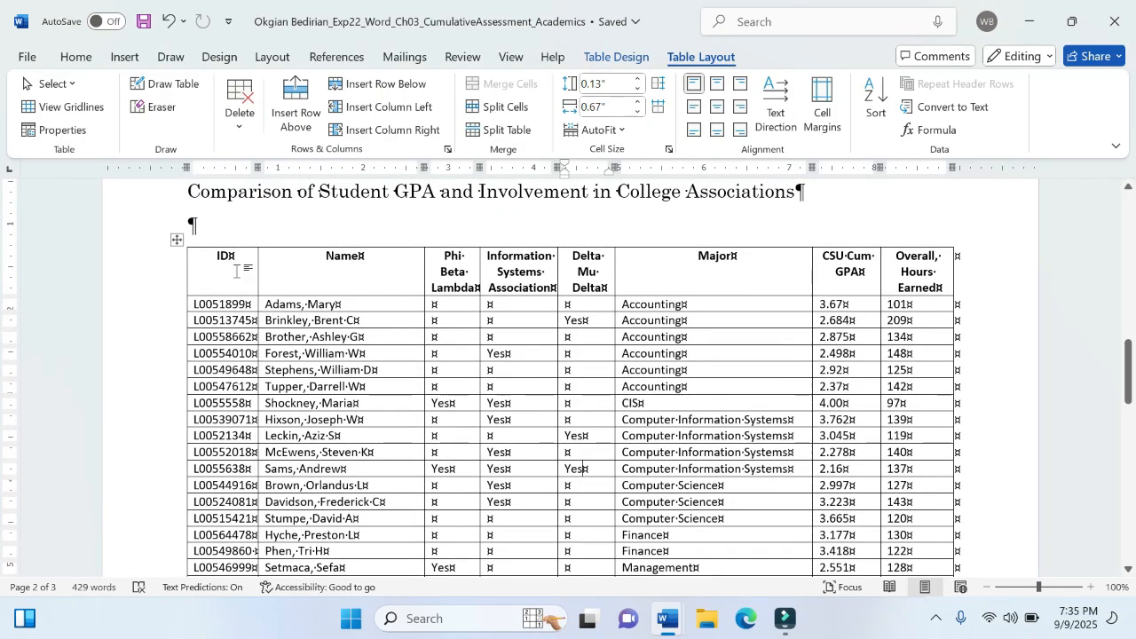
left_click(235, 270)
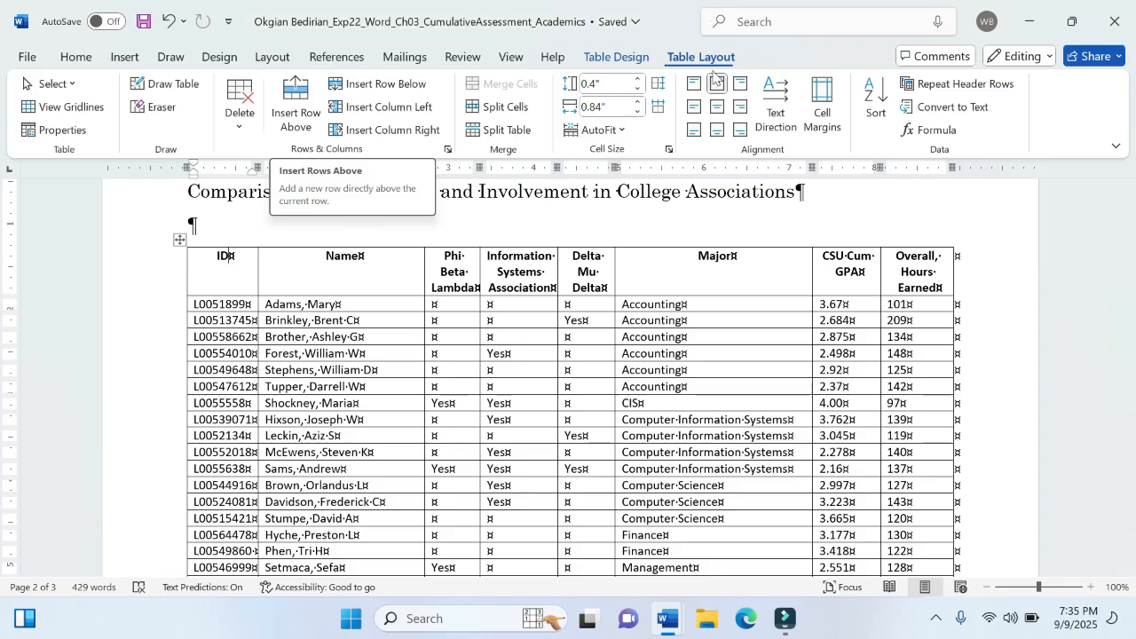
left_click(76, 56)
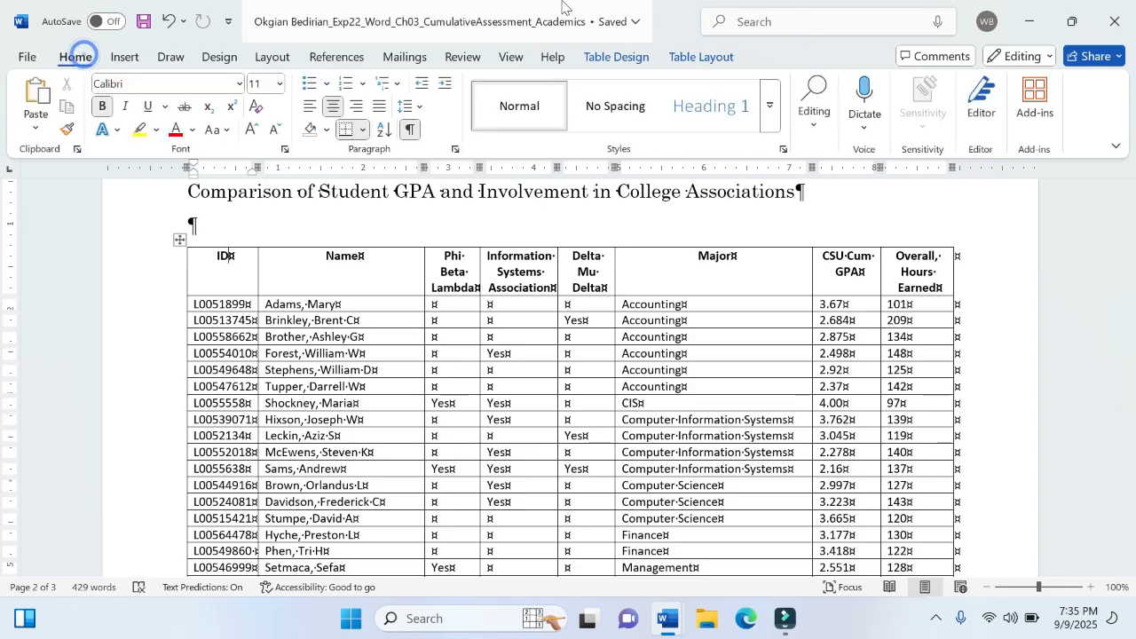
left_click(703, 60)
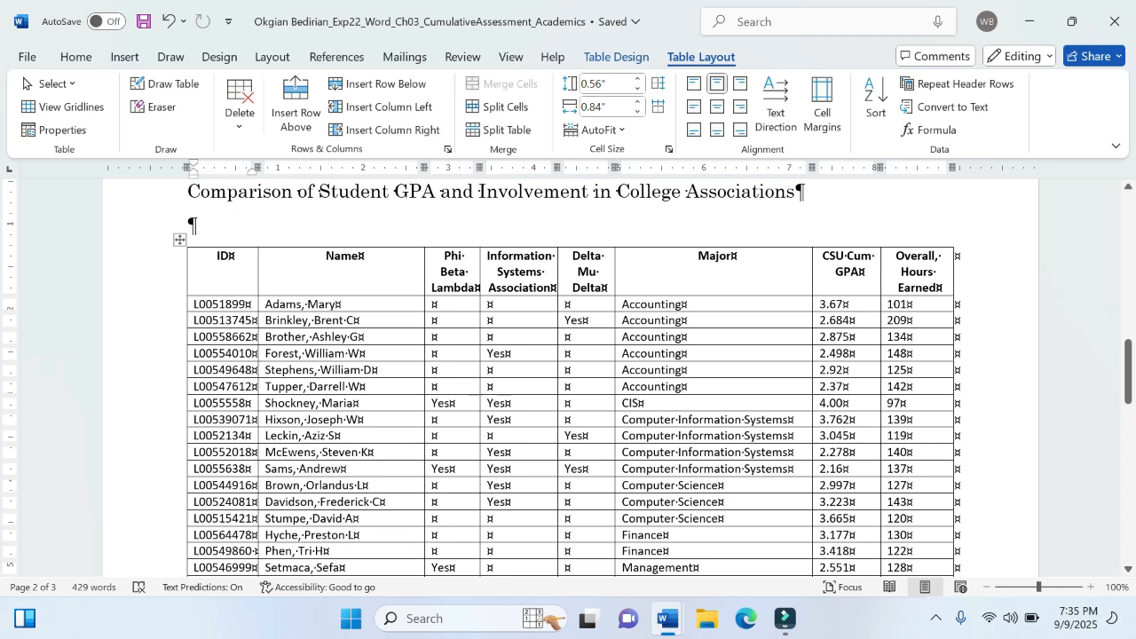
left_click(227, 256)
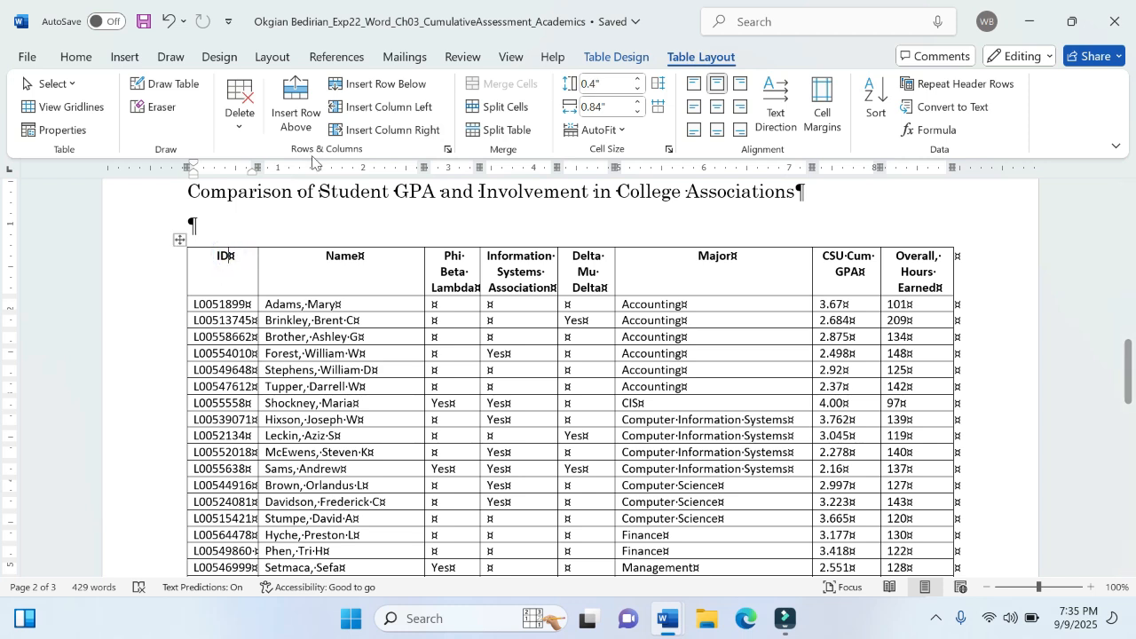
left_click(301, 123)
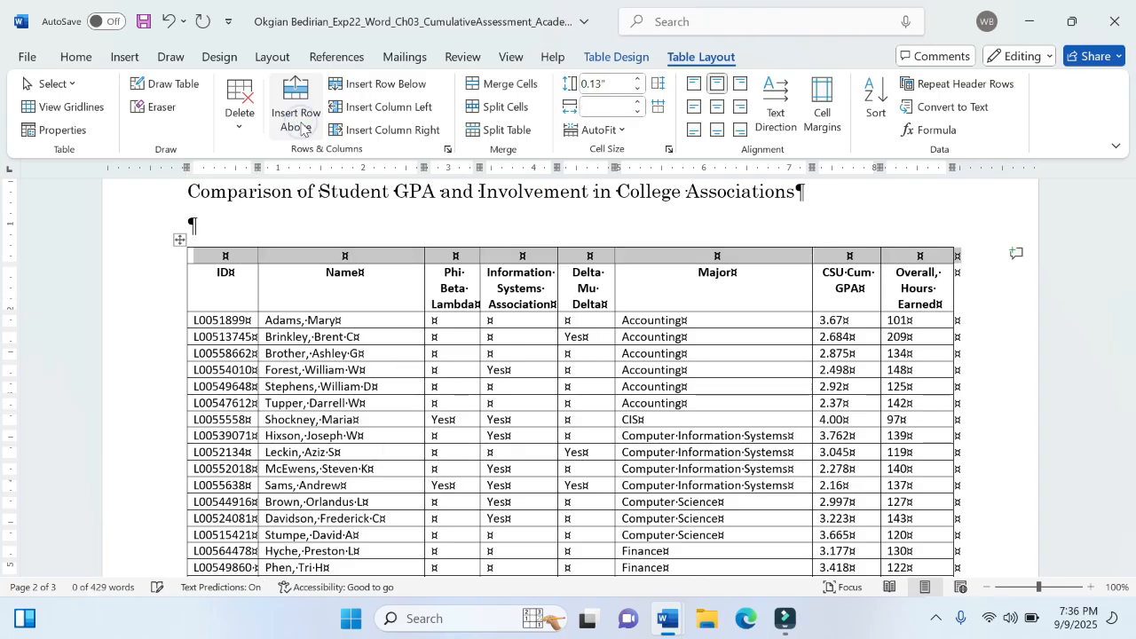
- Check step 6 in the instructions document, then merge all cells of the memorandum table's new first row into one
mouse_move(667, 620)
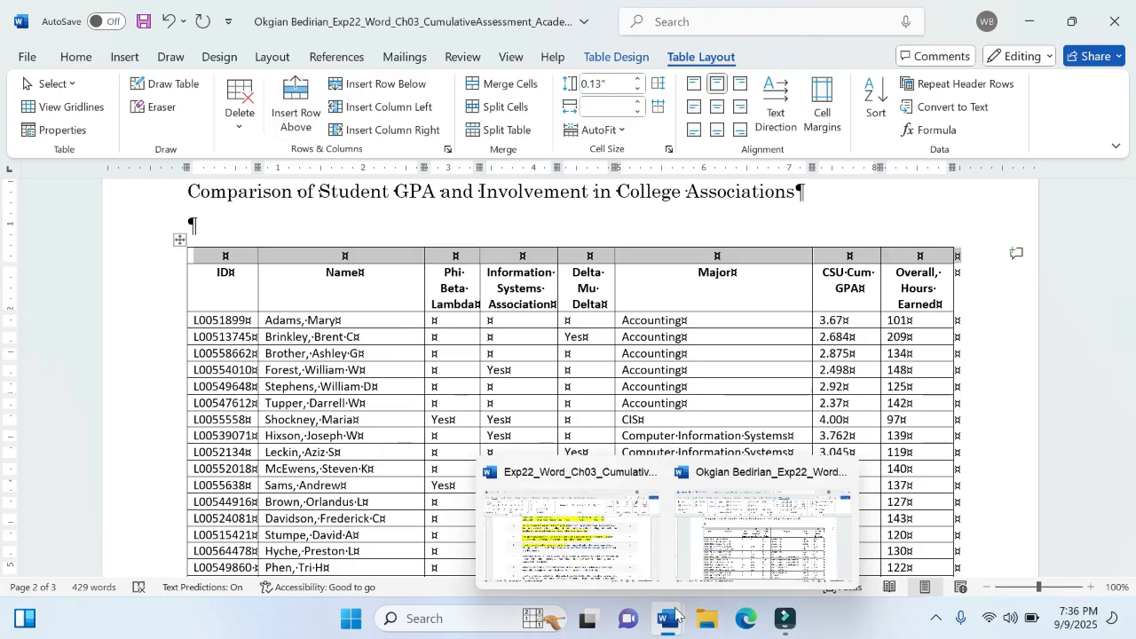
left_click(591, 536)
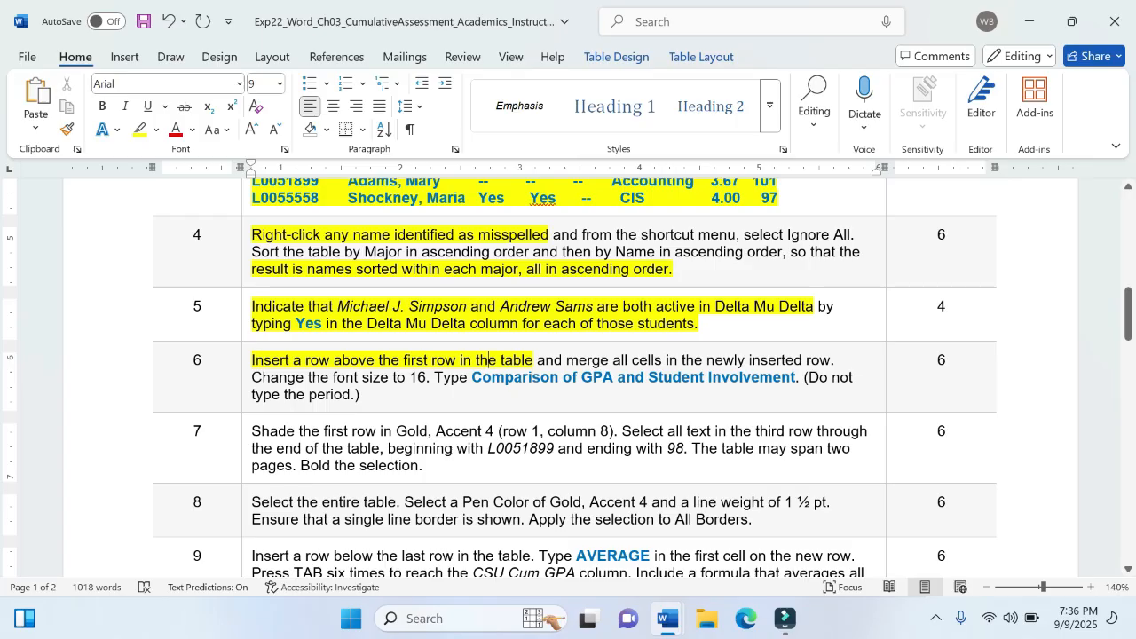
mouse_move(667, 620)
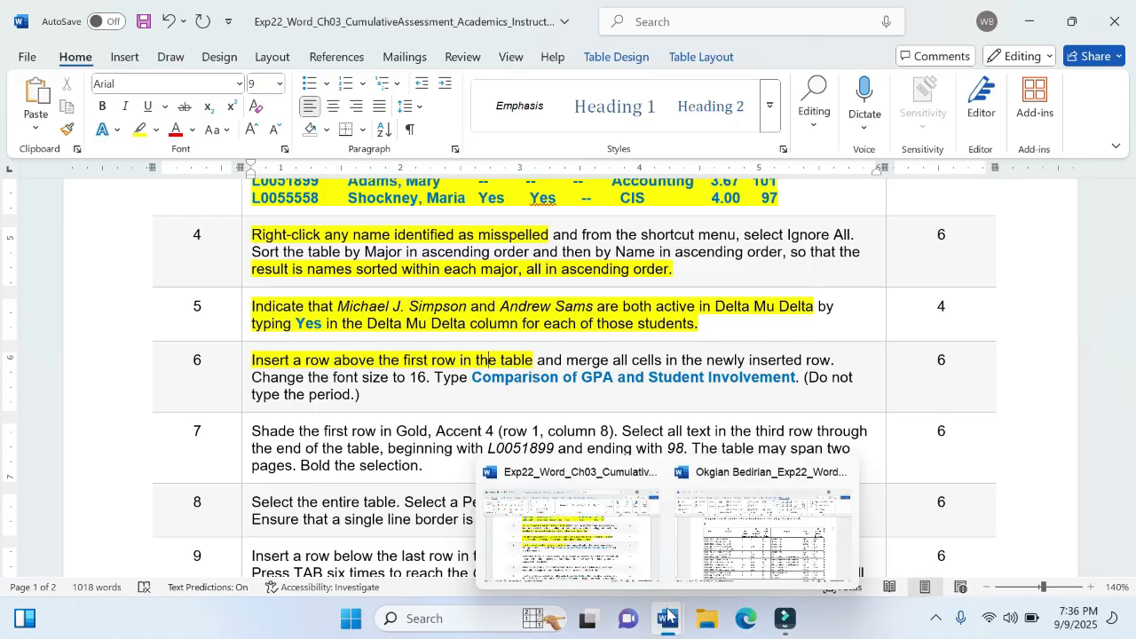
left_click(839, 555)
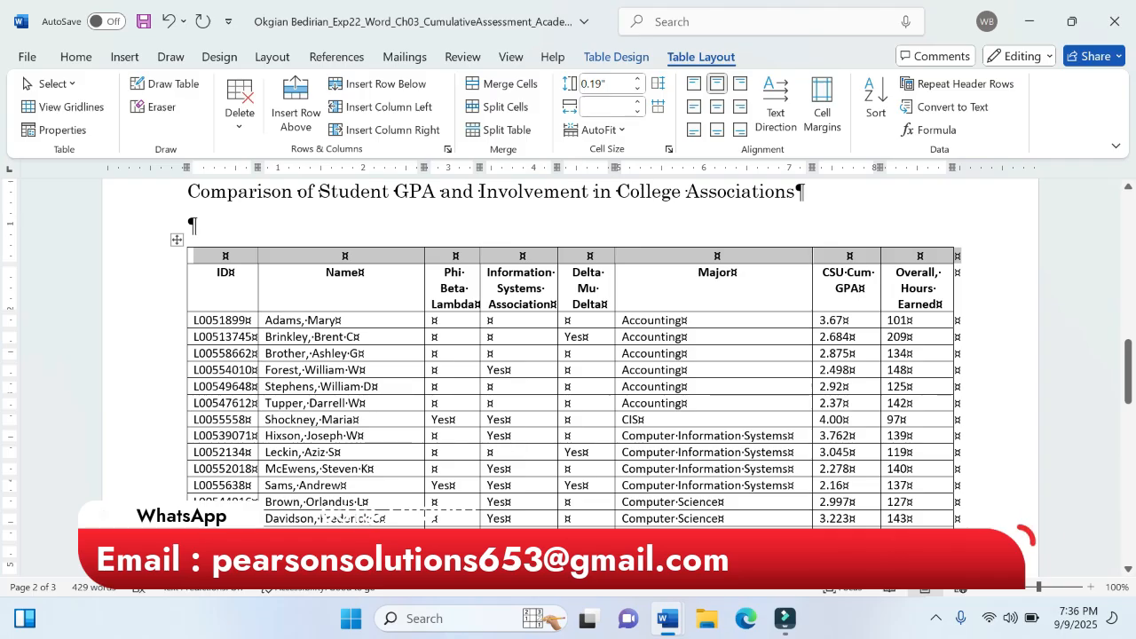
left_click(503, 86)
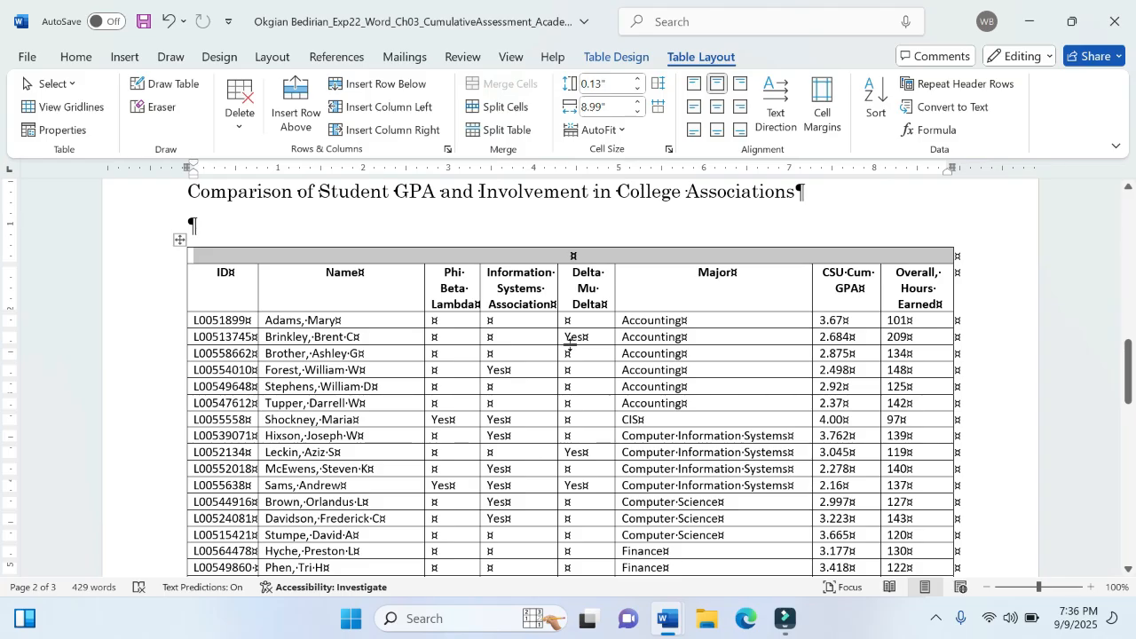
- Switch to the instructions document and go back to step 6
mouse_move(668, 619)
left_click(572, 586)
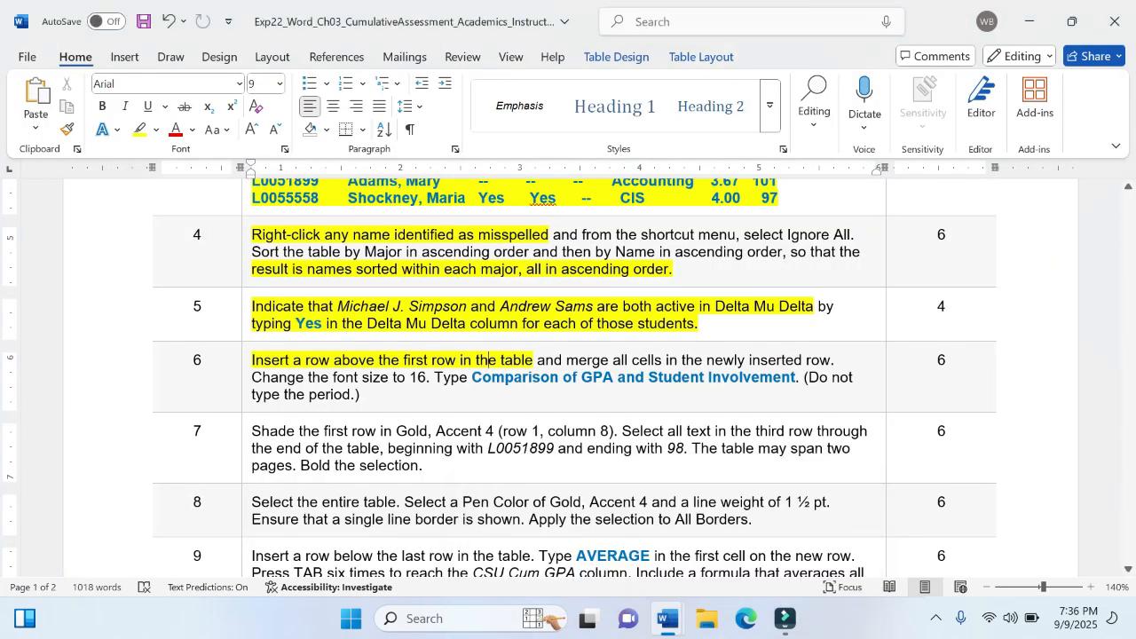
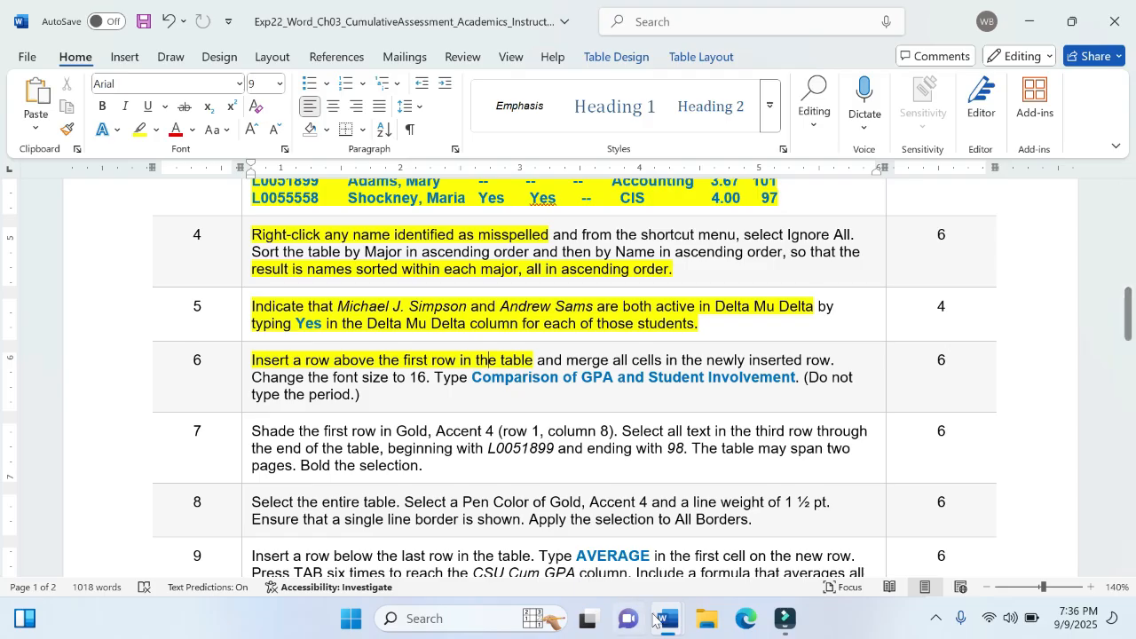
- Return to the memorandum and set the font size of the table's merged first row to 16
mouse_move(670, 618)
left_click(857, 501)
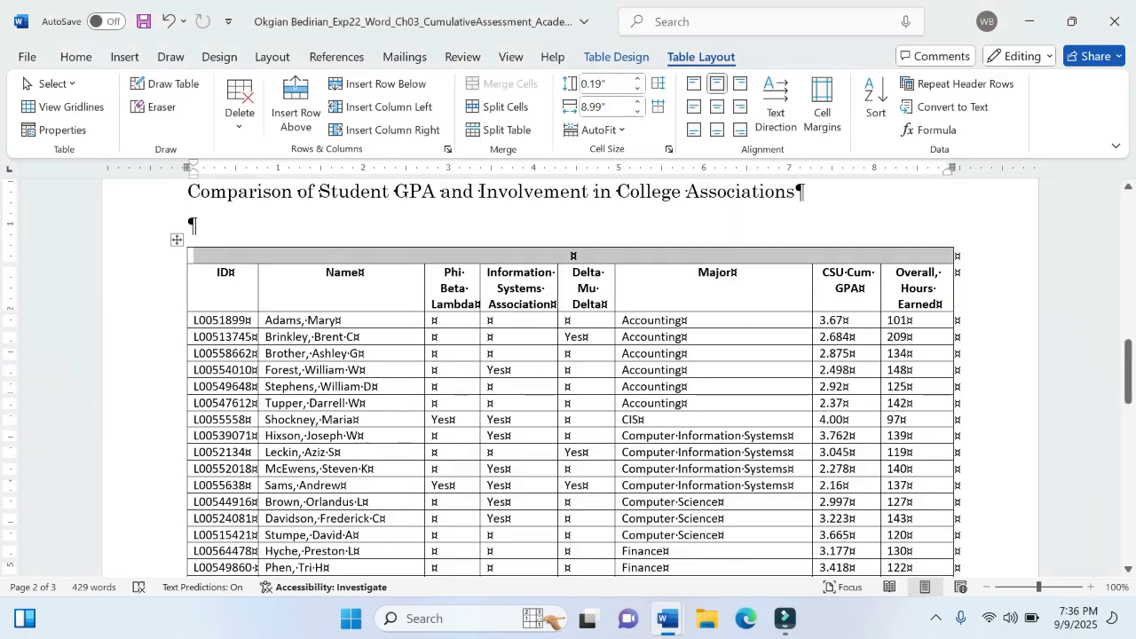
left_click(76, 56)
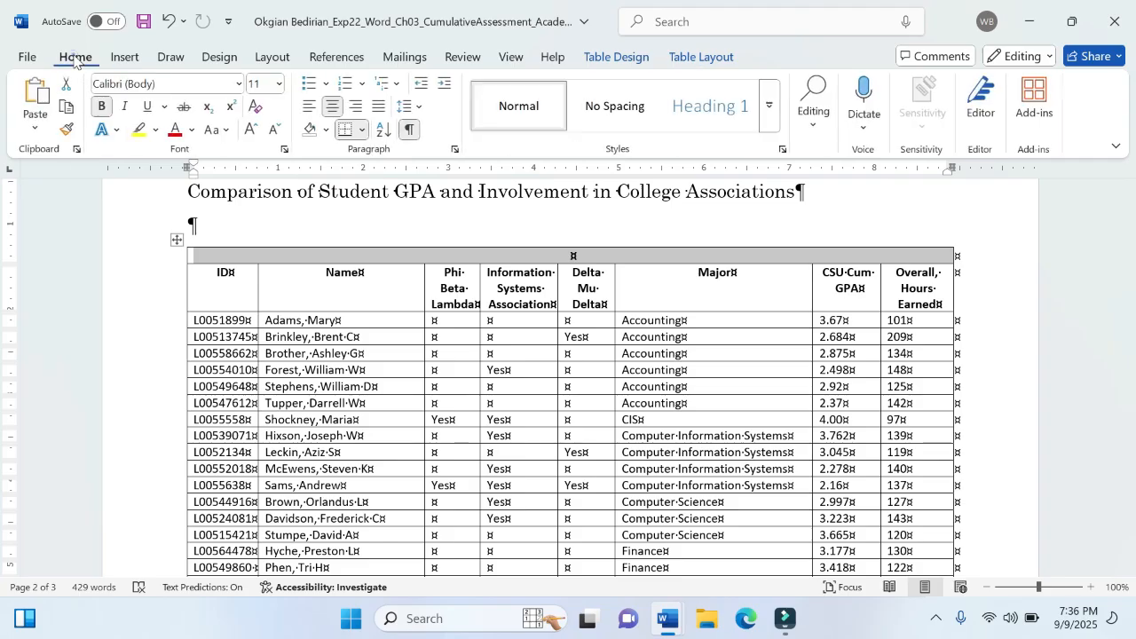
left_click(280, 84)
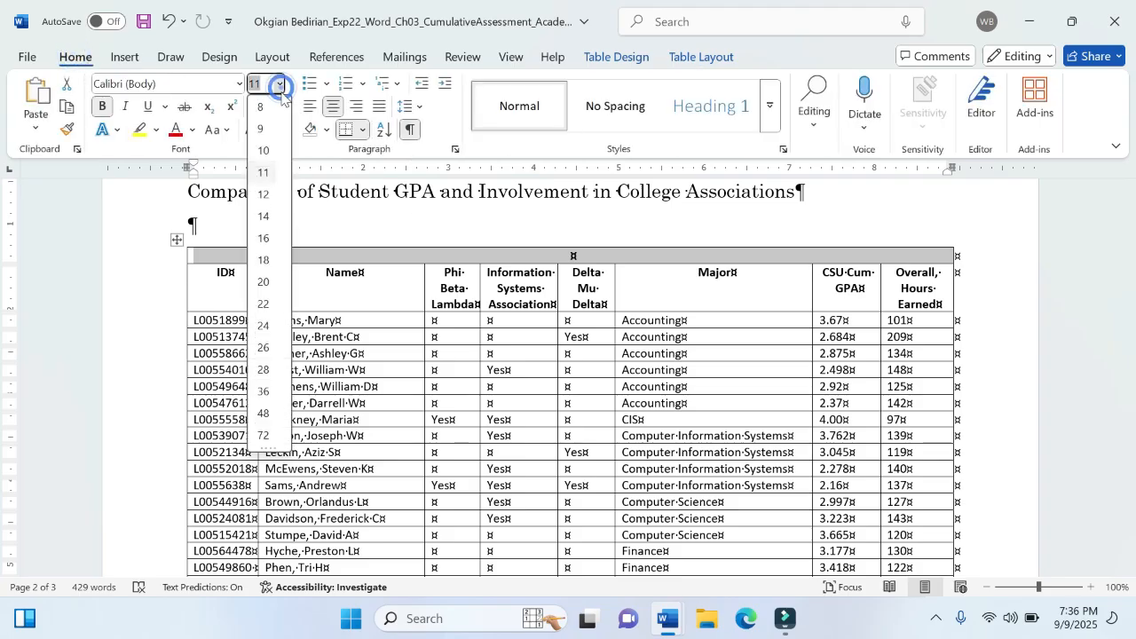
left_click(275, 236)
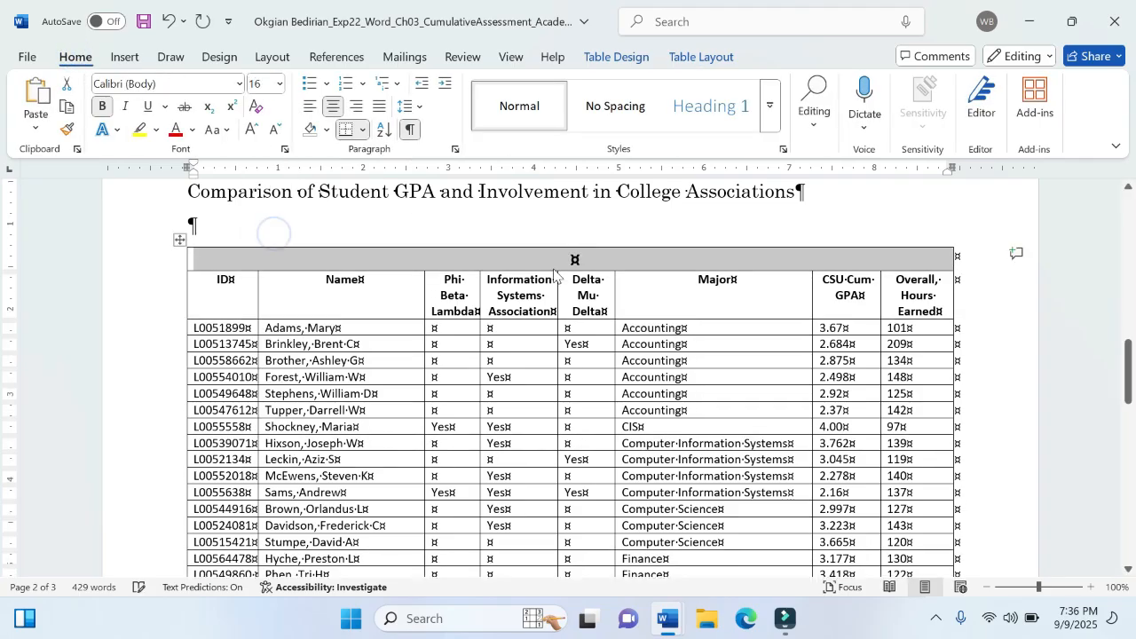
left_click(591, 258)
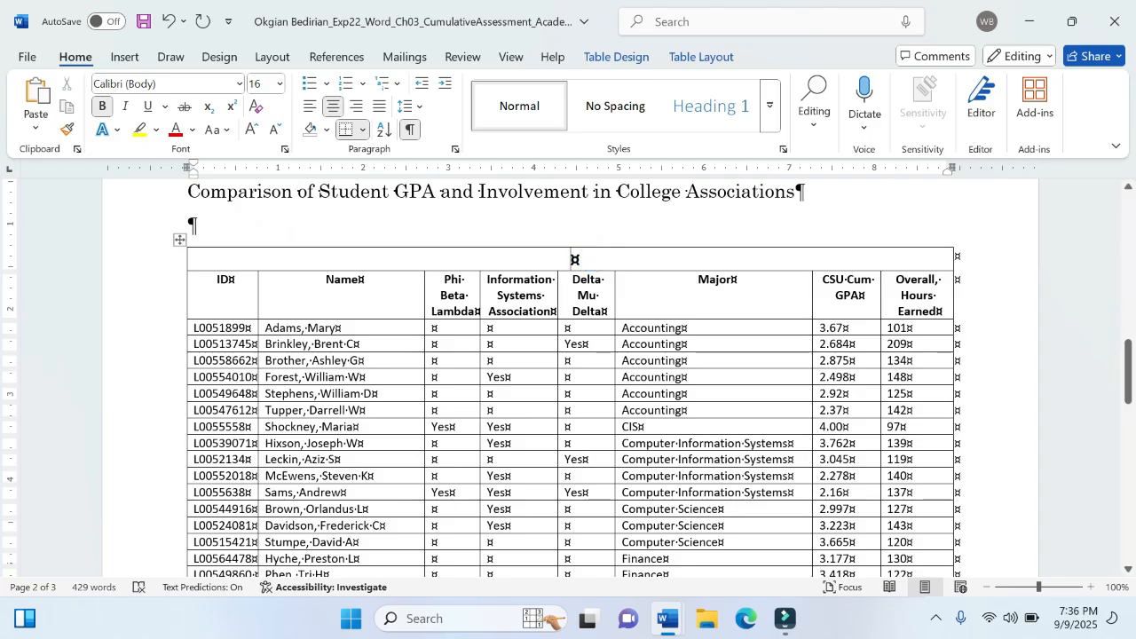
- Copy the title "Comparison of GPA and Student Involvement" from step 6 of the instructions document and return to the memorandum
mouse_move(669, 619)
left_click(596, 537)
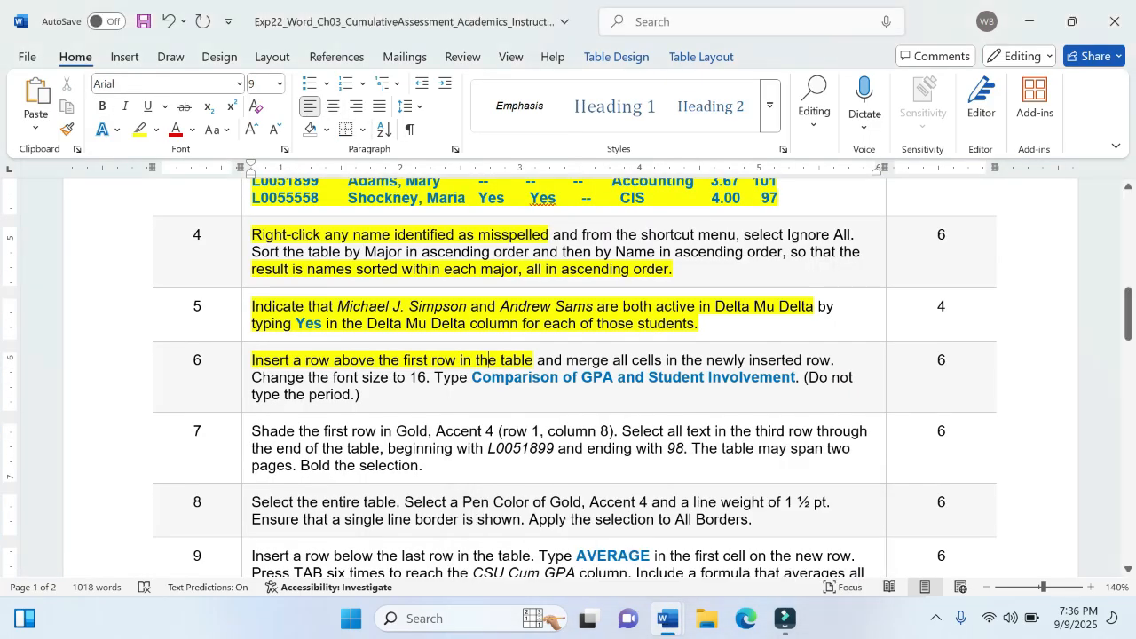
left_click_drag(472, 377, 796, 378)
key("ctrl+c")
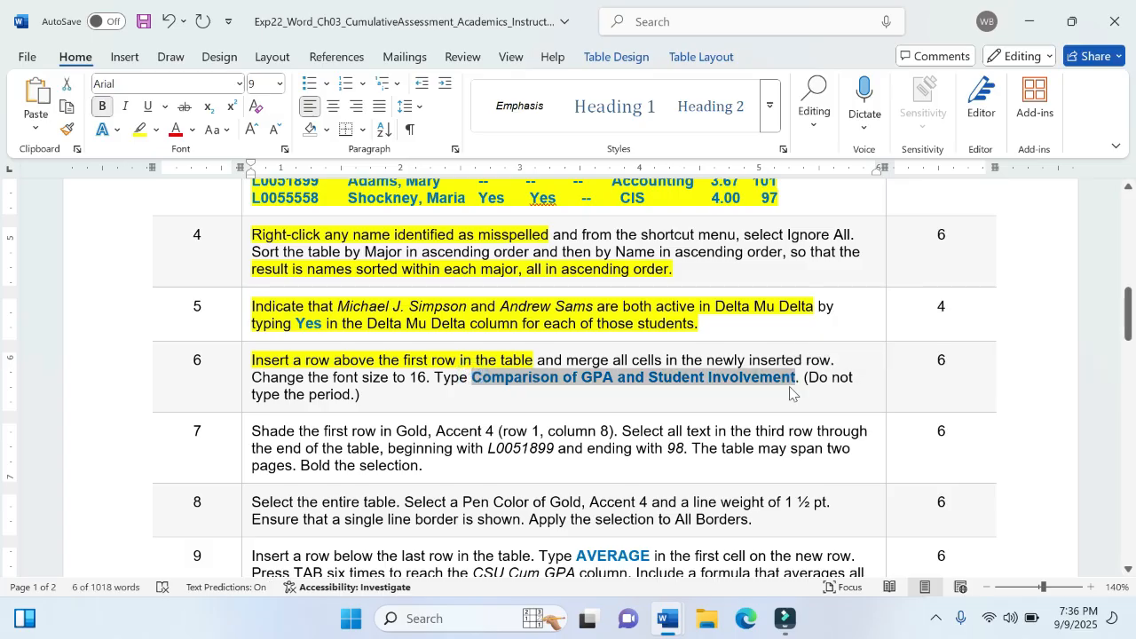
mouse_move(668, 619)
left_click(782, 533)
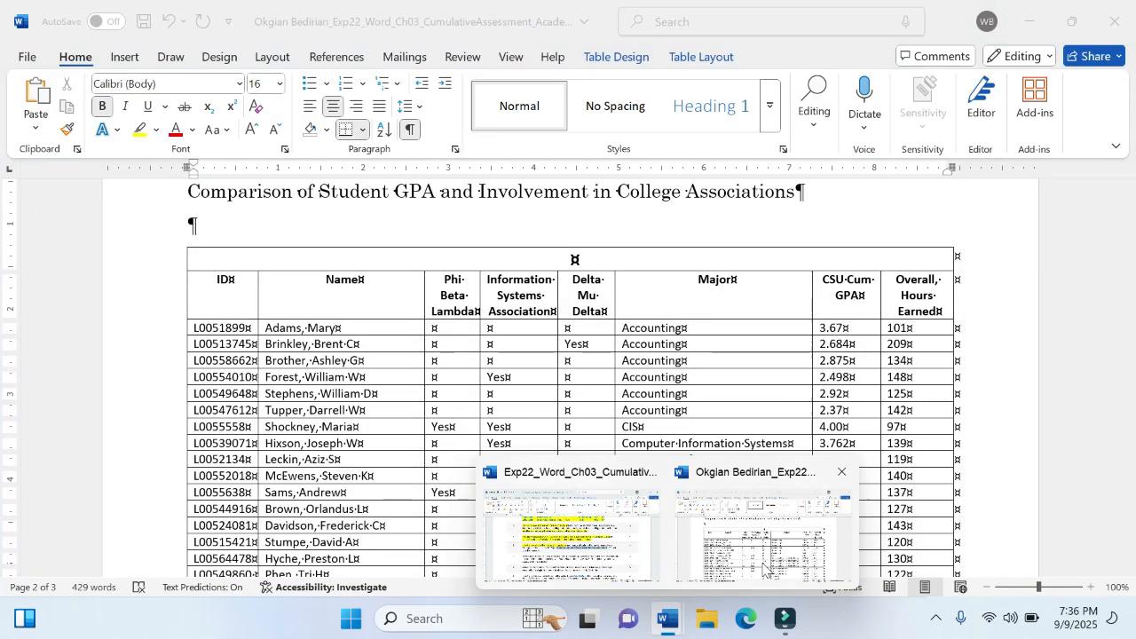
- Enter "Comparison of GPA and student Involvement" in the merged first row of the memorandum table
type("C")
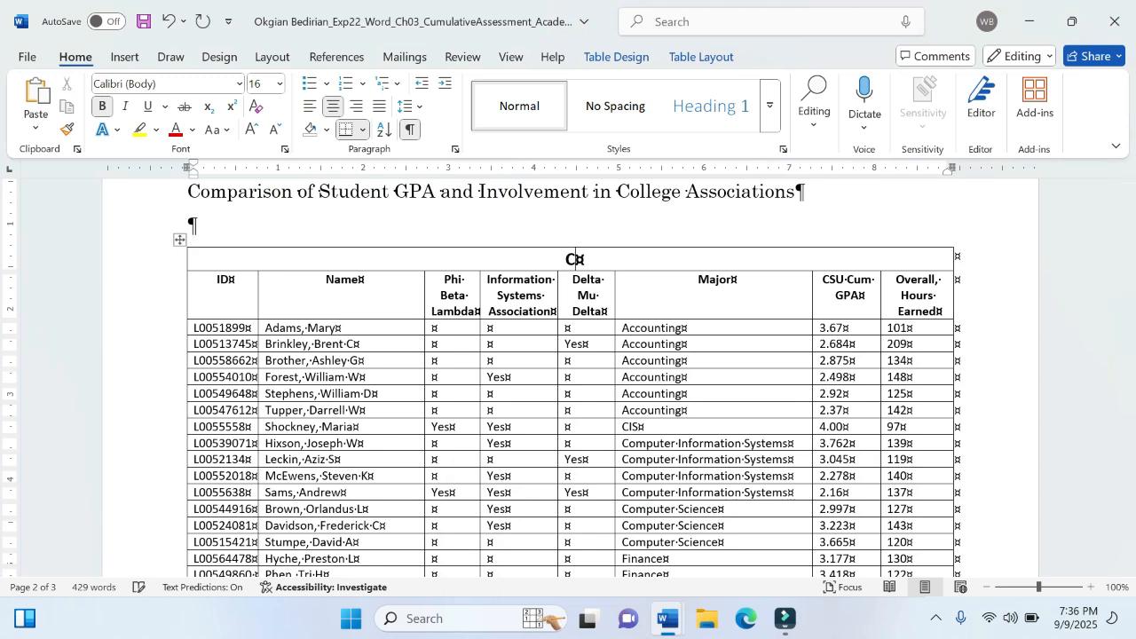
type("ompari")
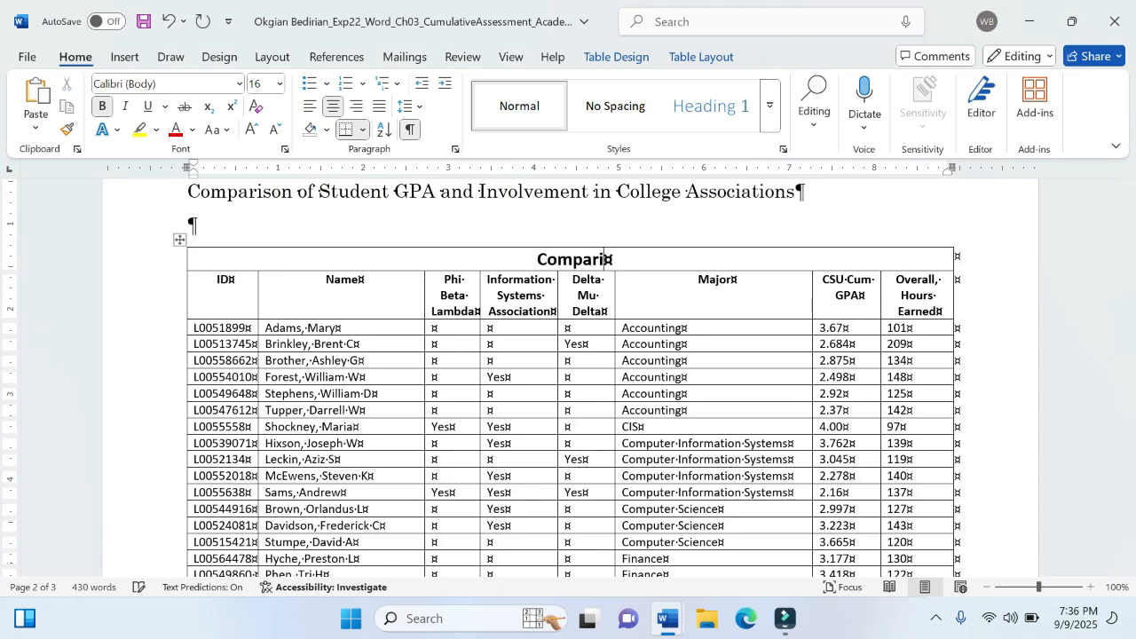
type("son of ")
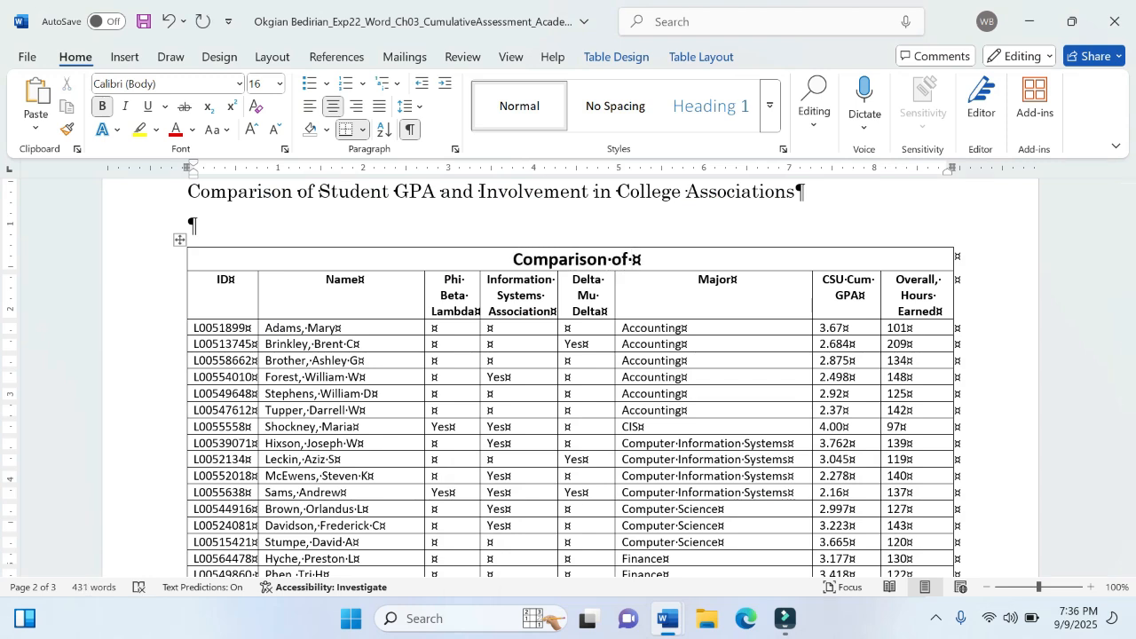
type("GPA ")
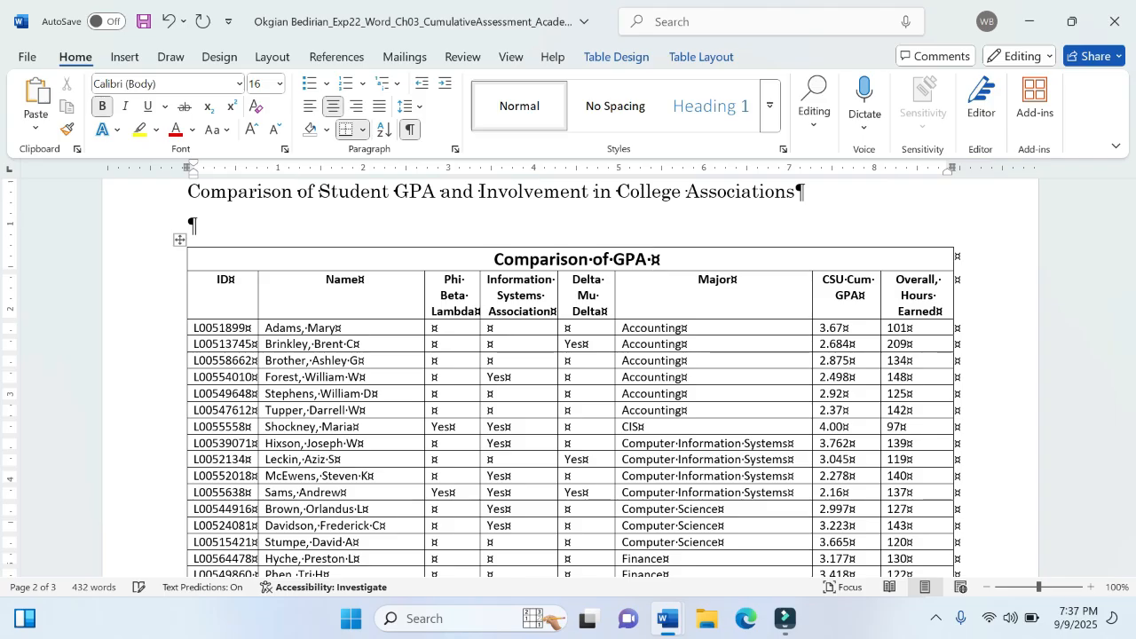
type("and stu")
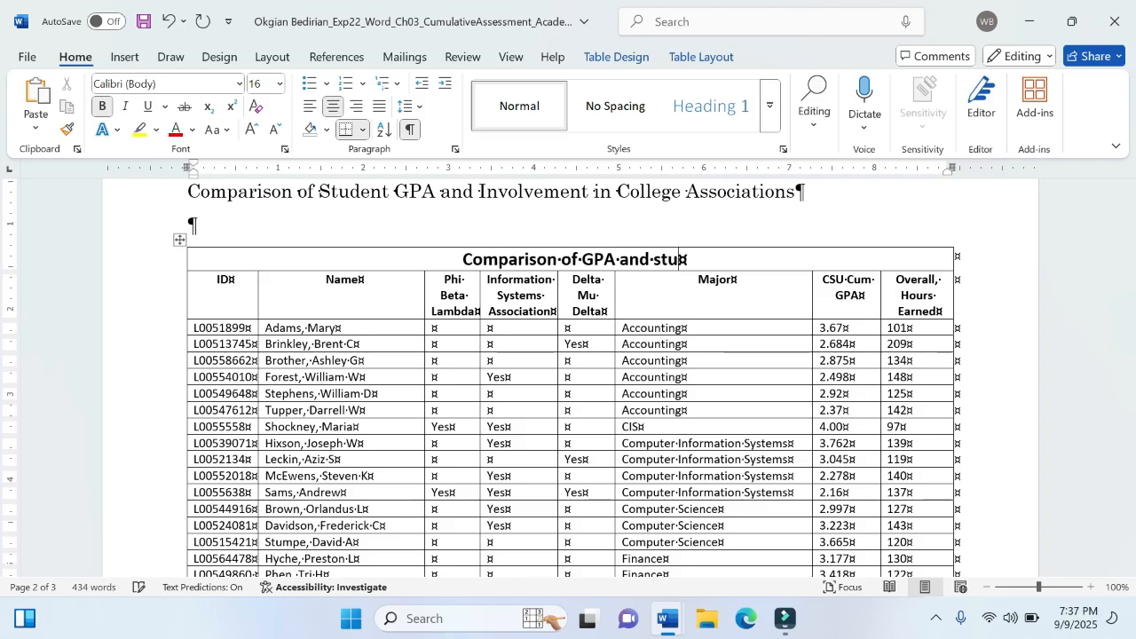
type("dent ")
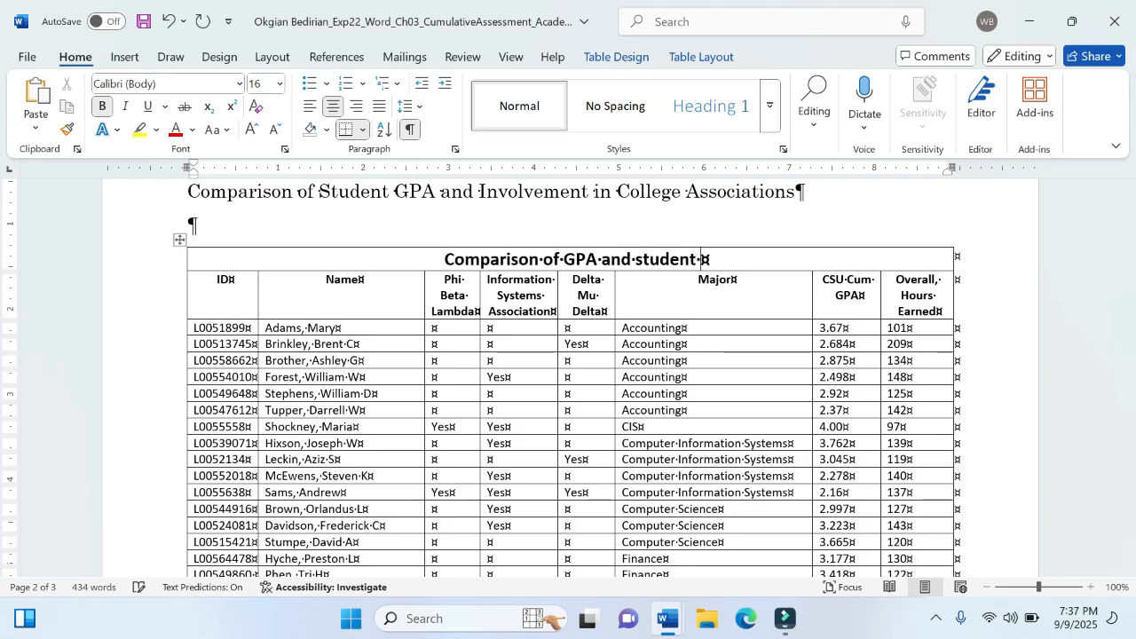
type("Invol")
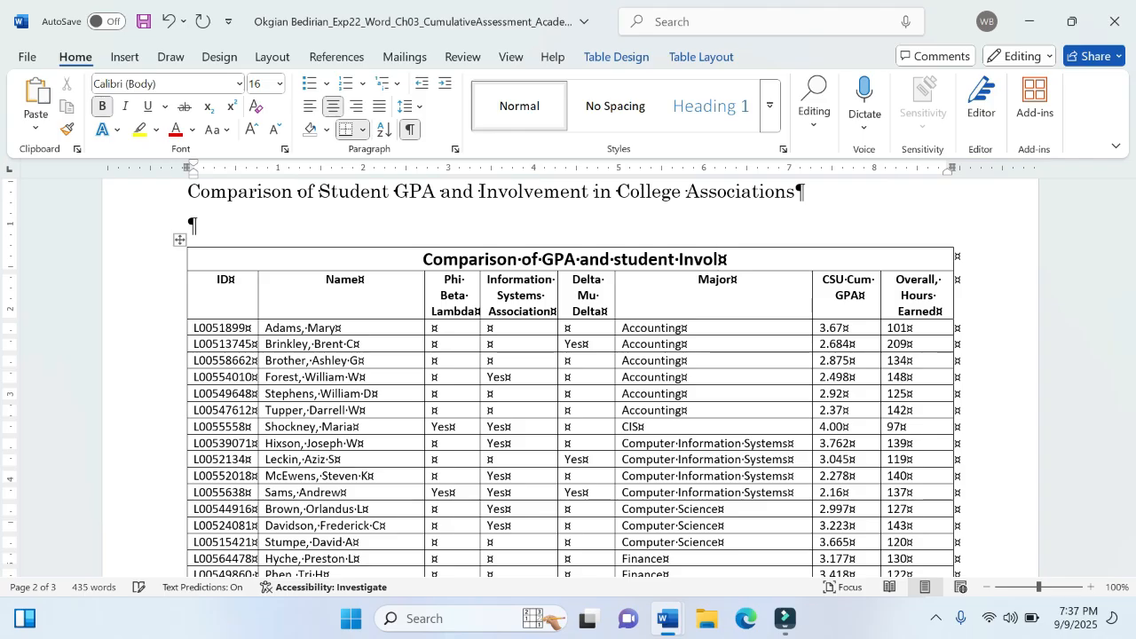
type("vement")
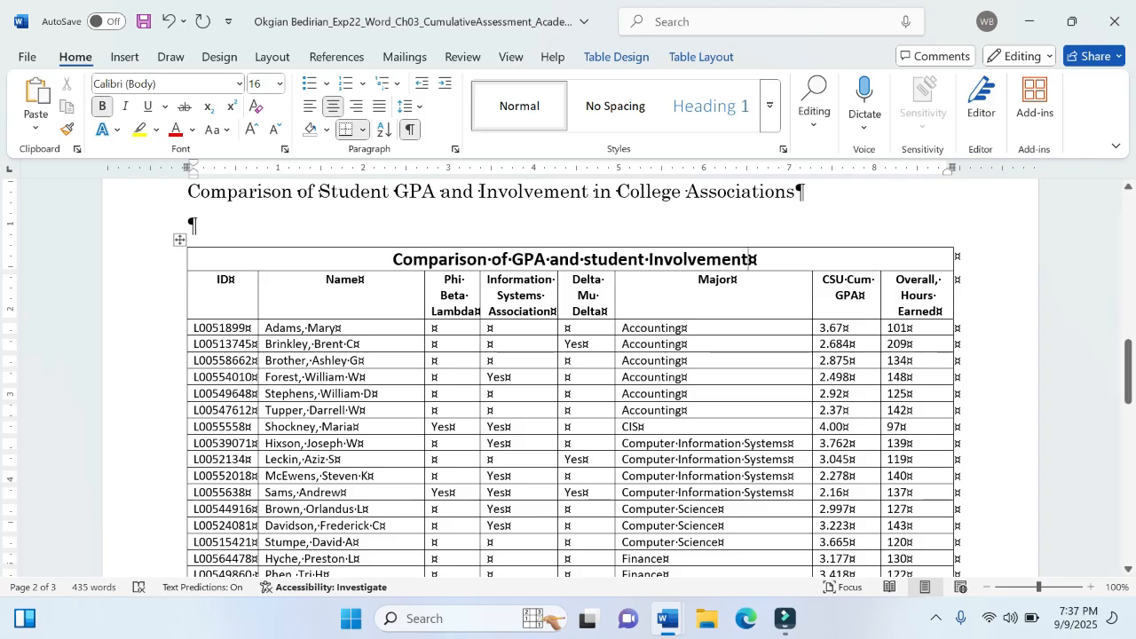
- Replace the first row's title with the copied "Comparison of GPA and Student Involvement", keeping text only, and save the memorandum
triple_click(395, 260)
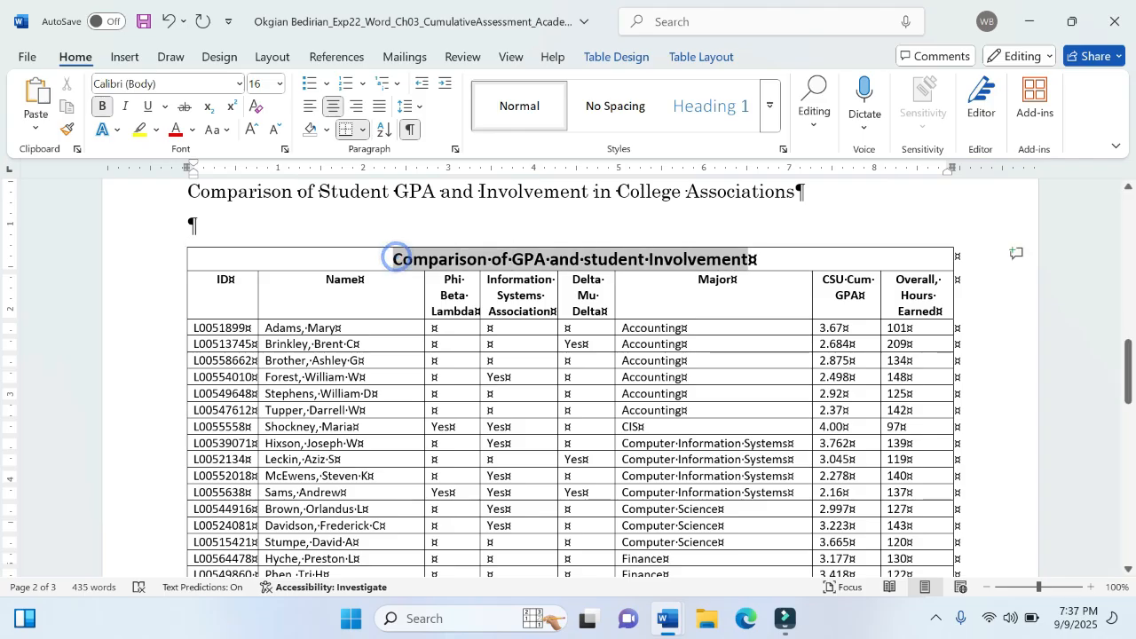
left_click(35, 124)
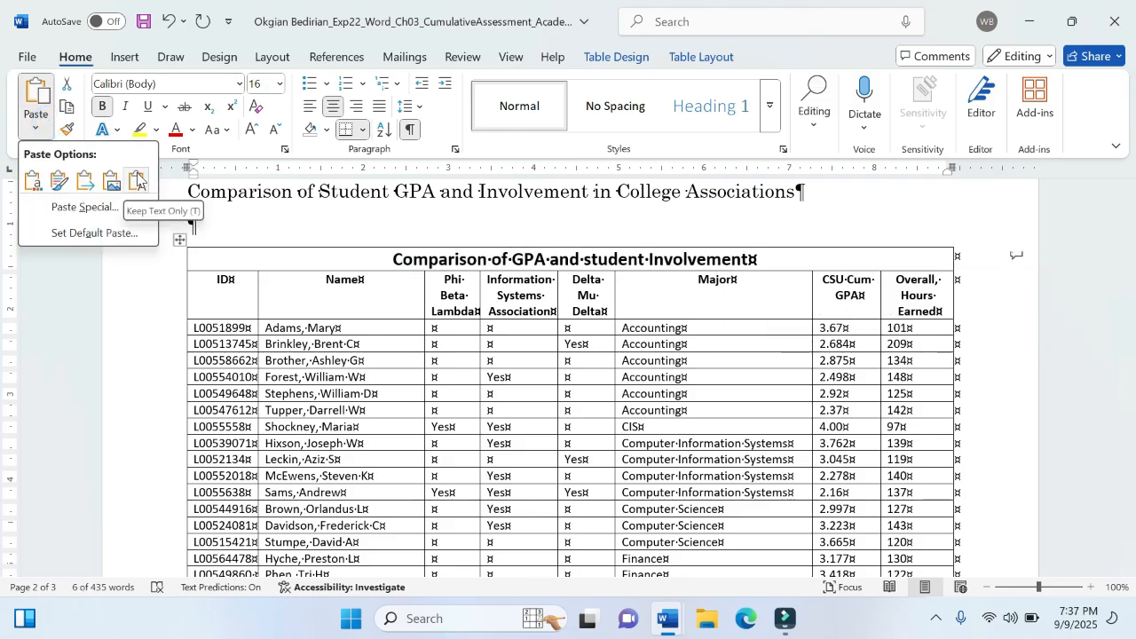
left_click(137, 180)
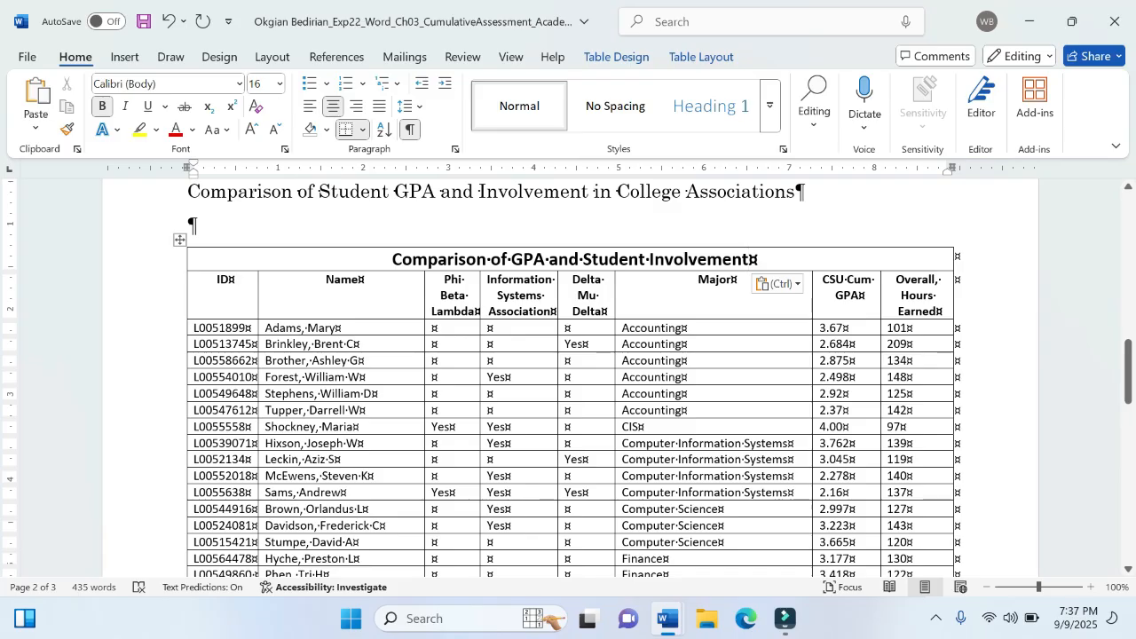
left_click(28, 56)
left_click(55, 297)
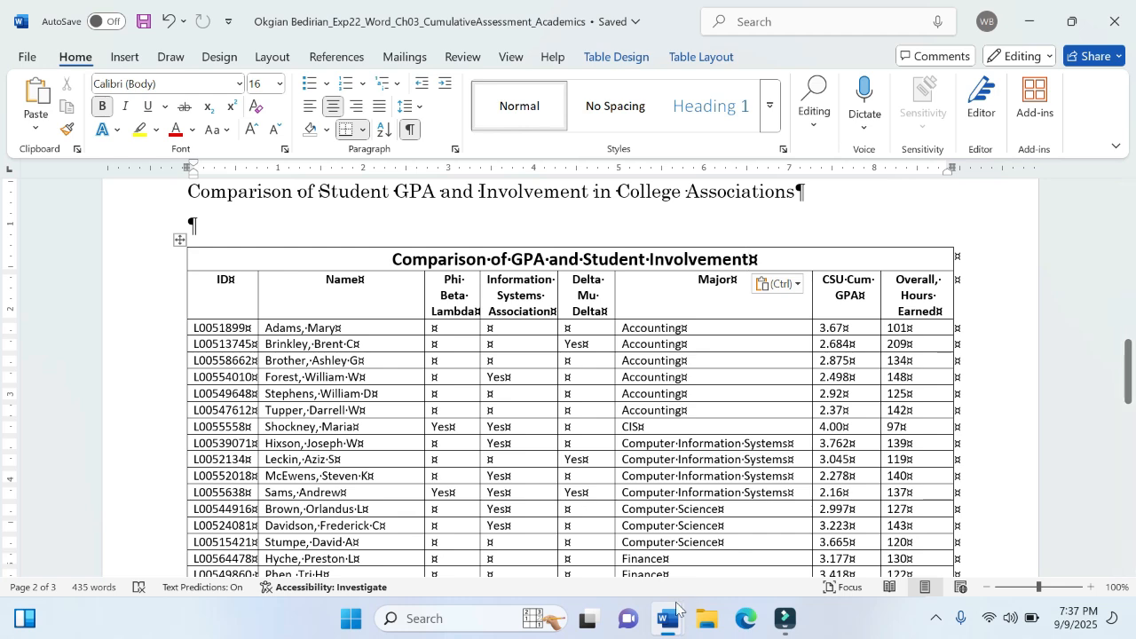
- Read steps 7 to 10 in the instructions document, then return to the memorandum
mouse_move(669, 619)
left_click(608, 537)
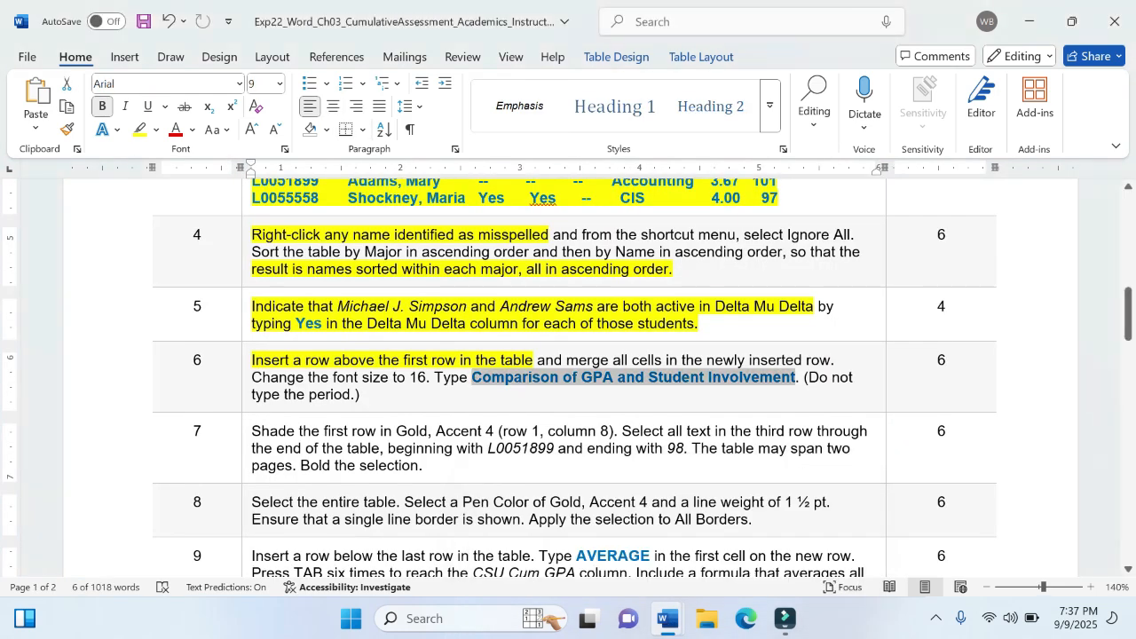
left_click(492, 382)
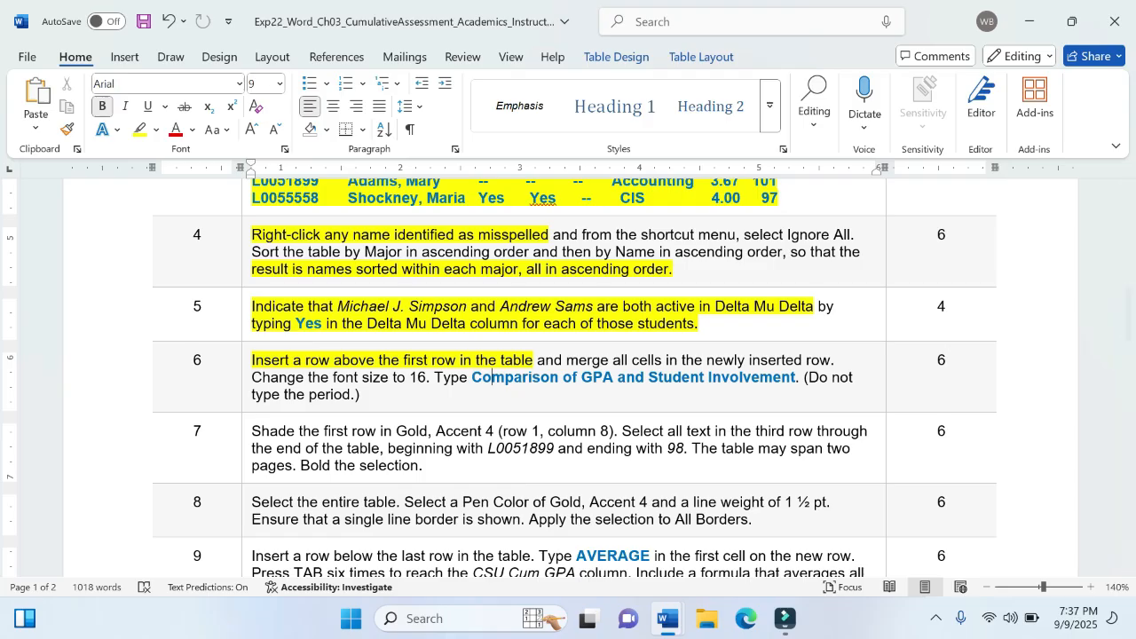
scroll(484, 456, "down", 1)
scroll(484, 456, "down", 8)
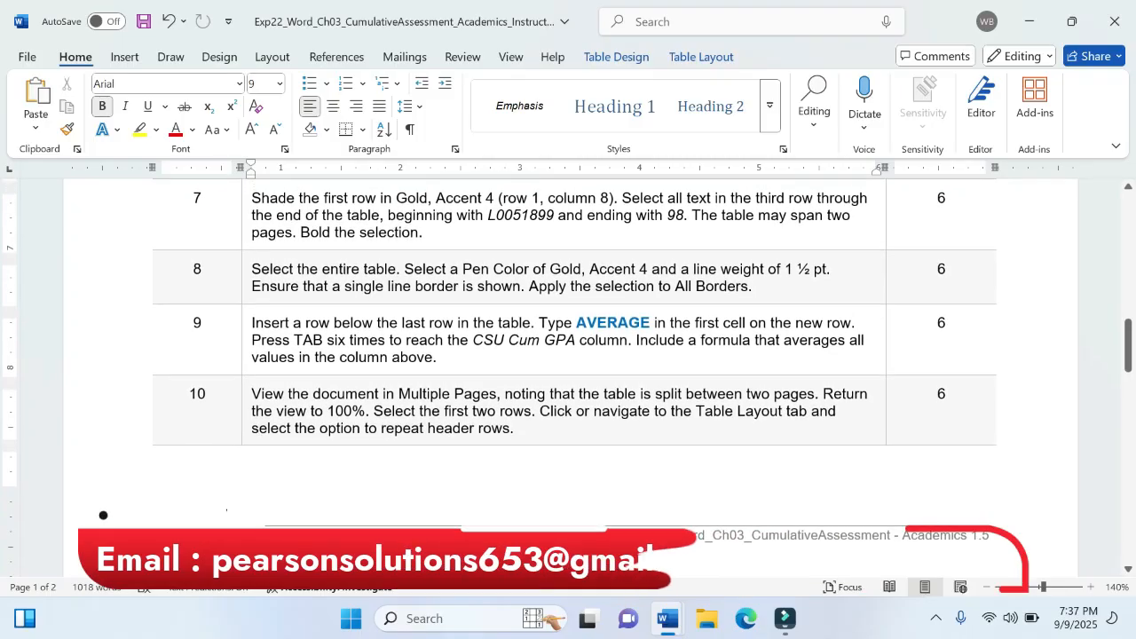
scroll(484, 456, "up", 1)
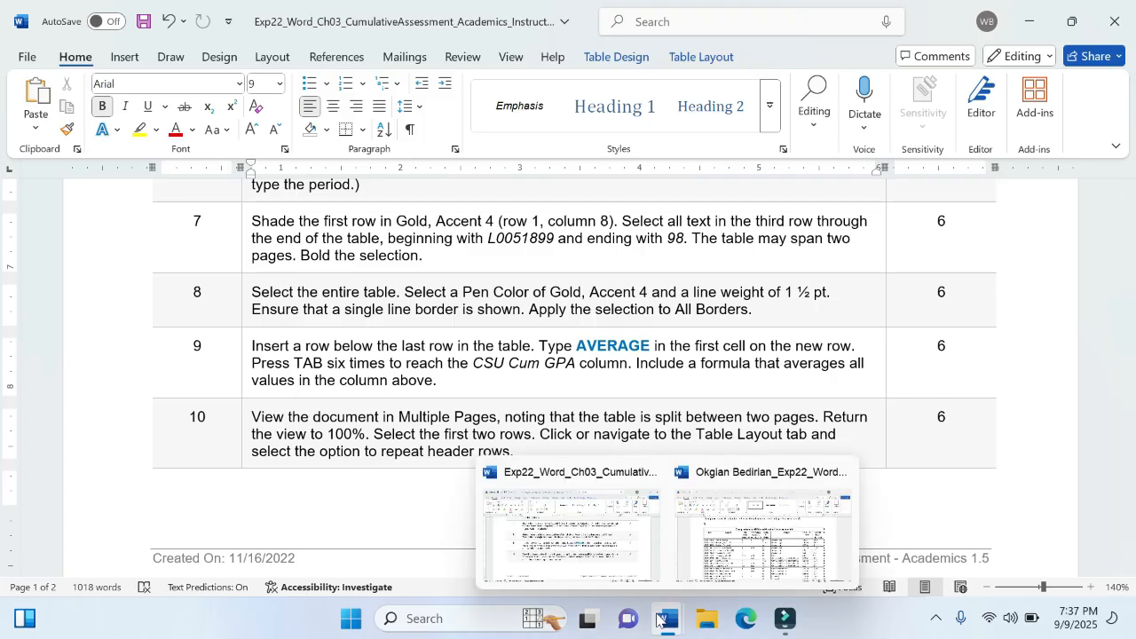
left_click(741, 576)
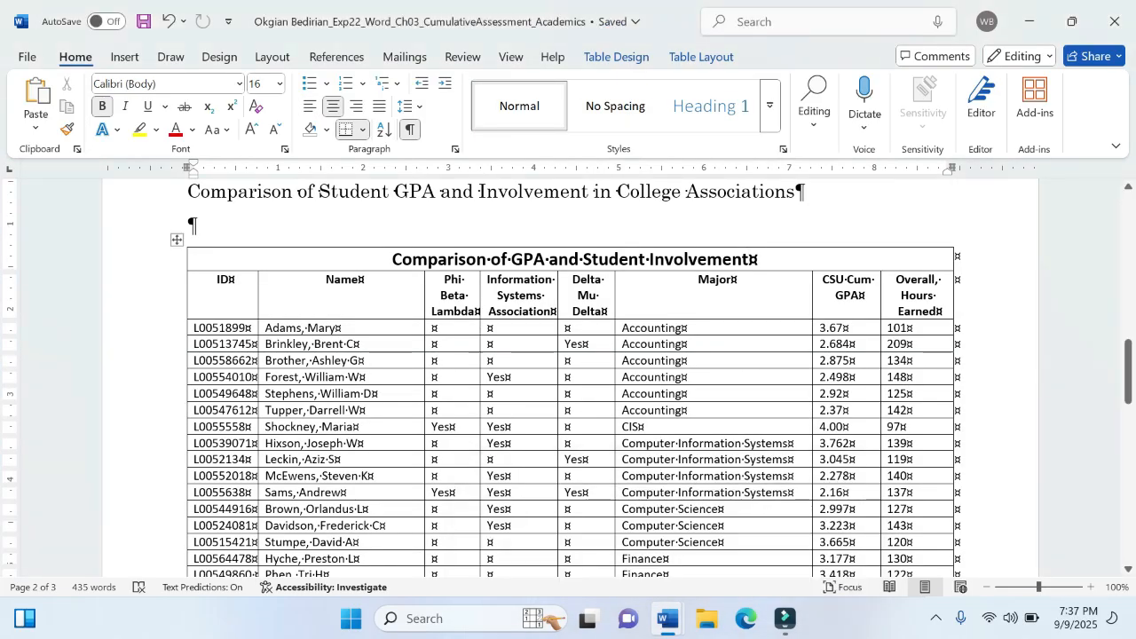
- Try shading the table's title row in Gold, Accent 4 with the paragraph shading command, then undo it
left_click(436, 258)
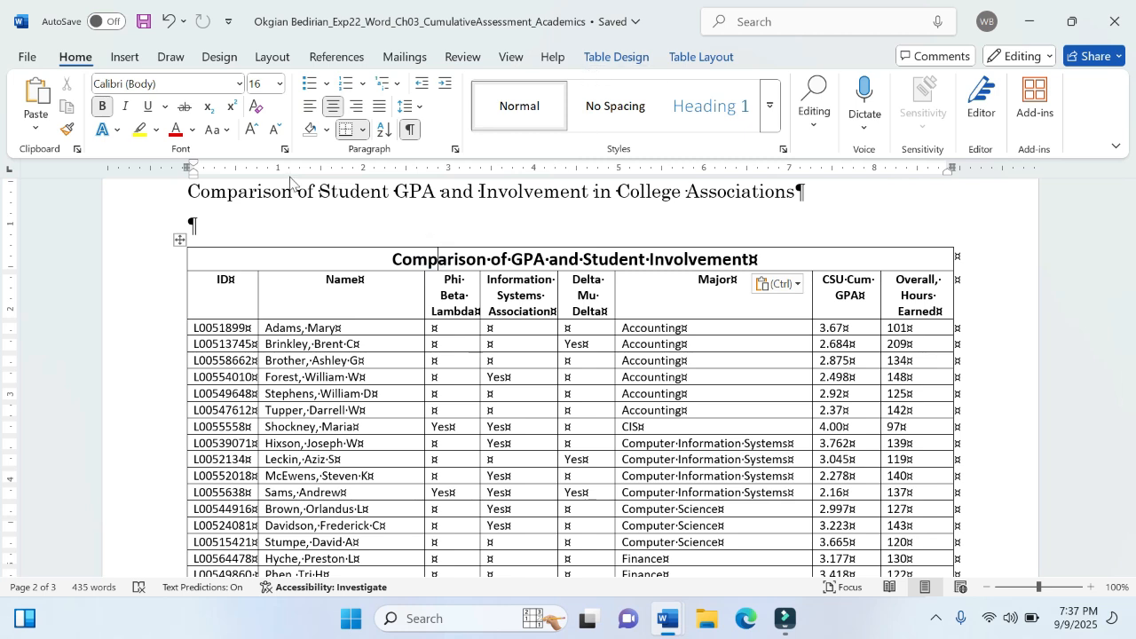
left_click(326, 133)
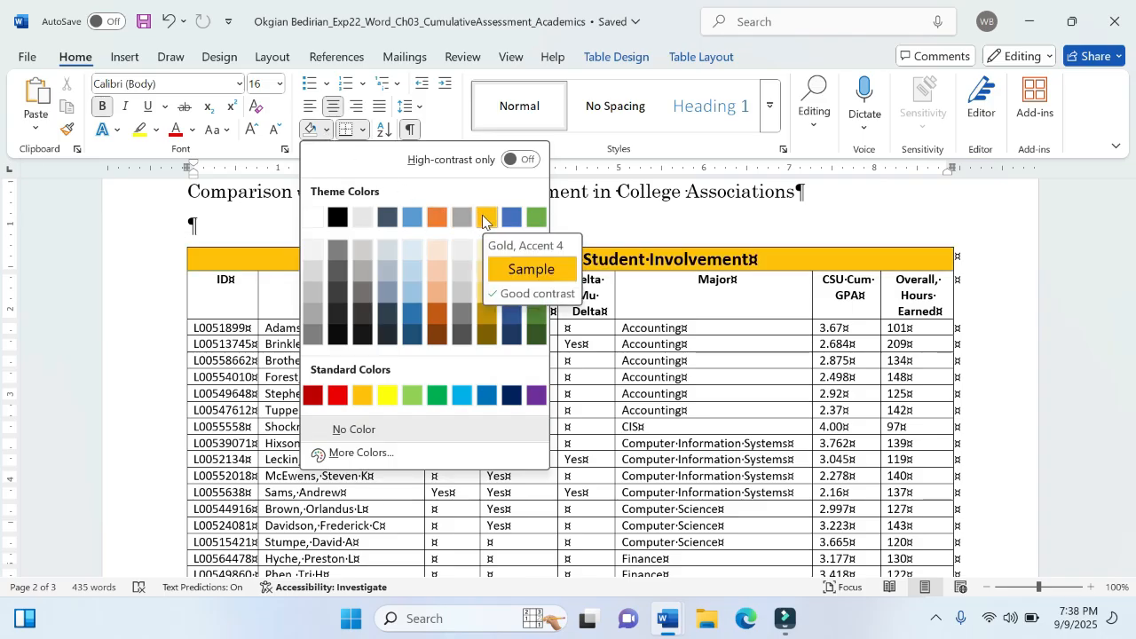
left_click(484, 217)
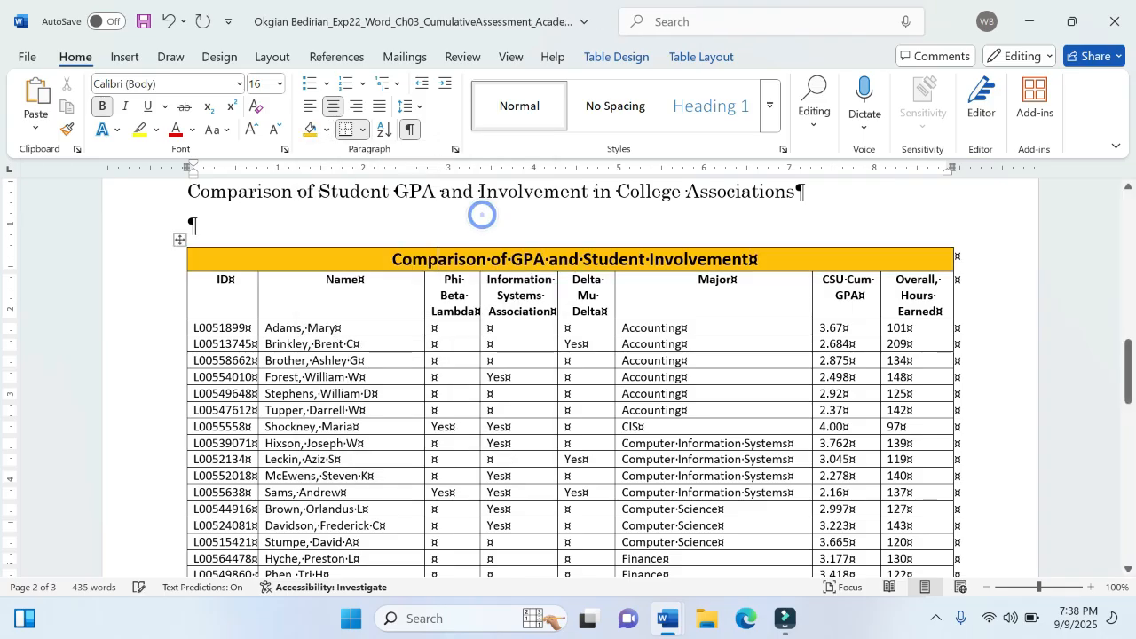
left_click(383, 254)
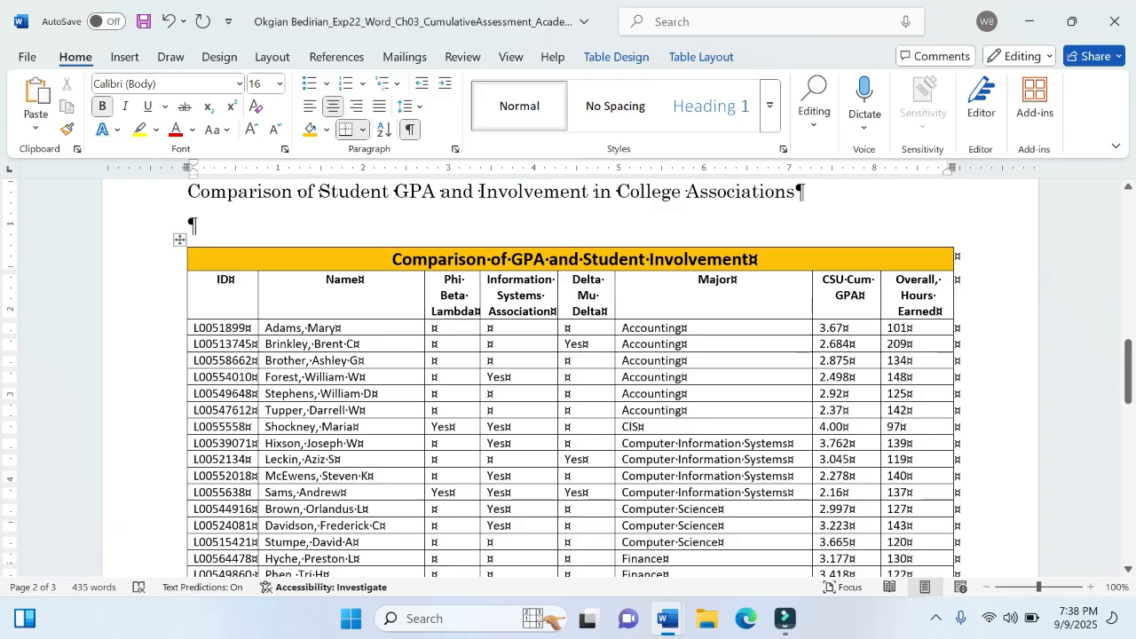
left_click(505, 255)
key("ctrl+z")
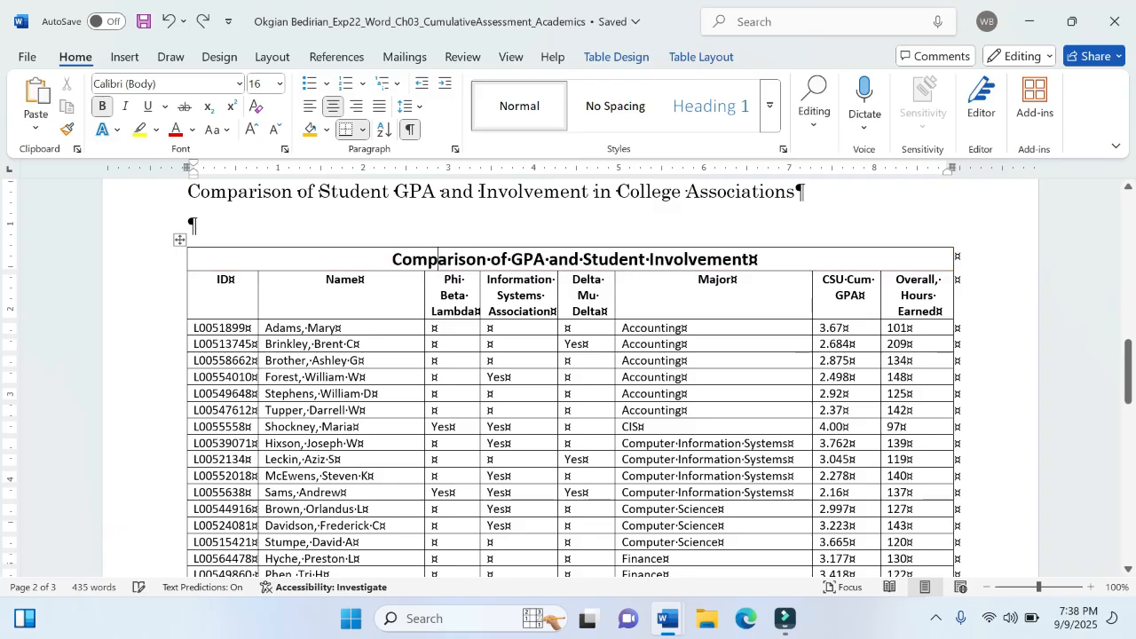
- Shade the table's first row in Gold, Accent 4 using the table design shading
left_click(506, 257)
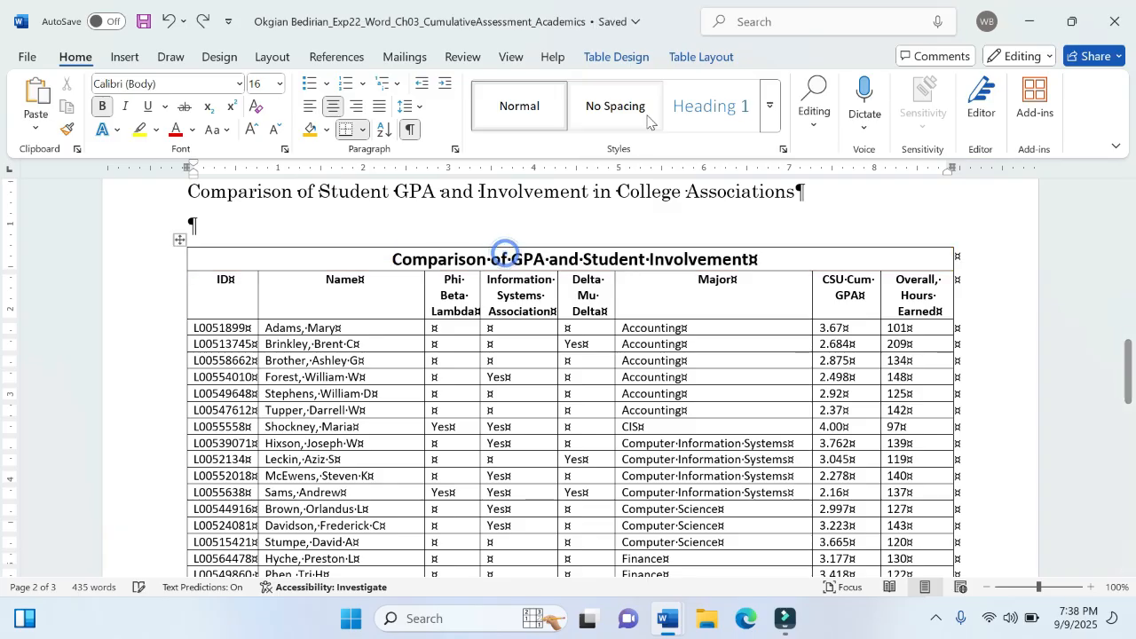
left_click(612, 61)
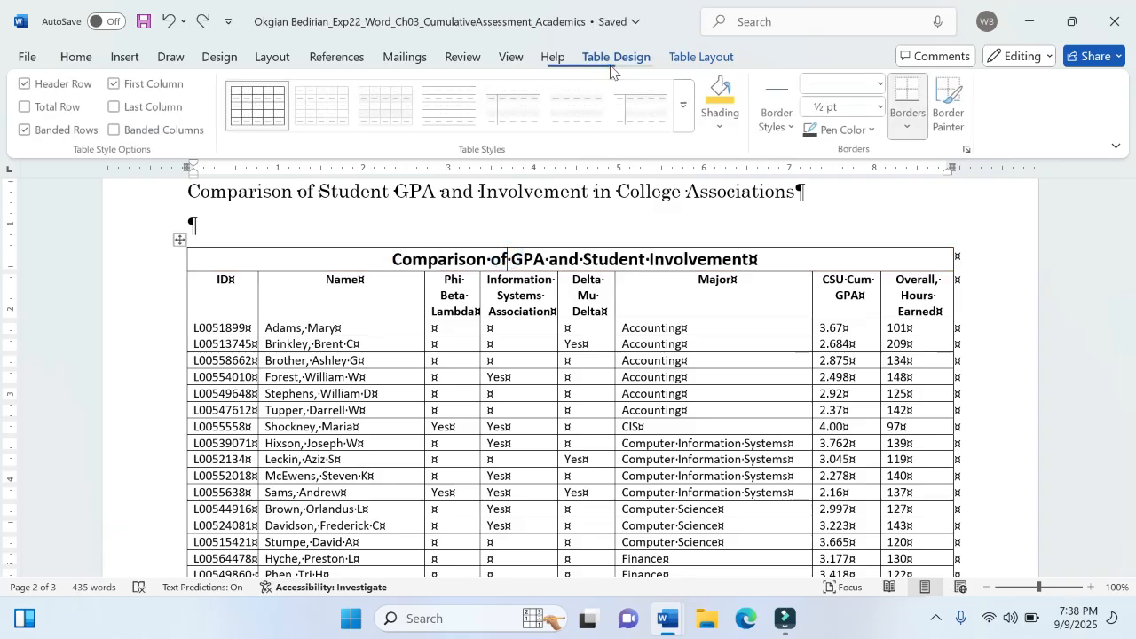
left_click(719, 128)
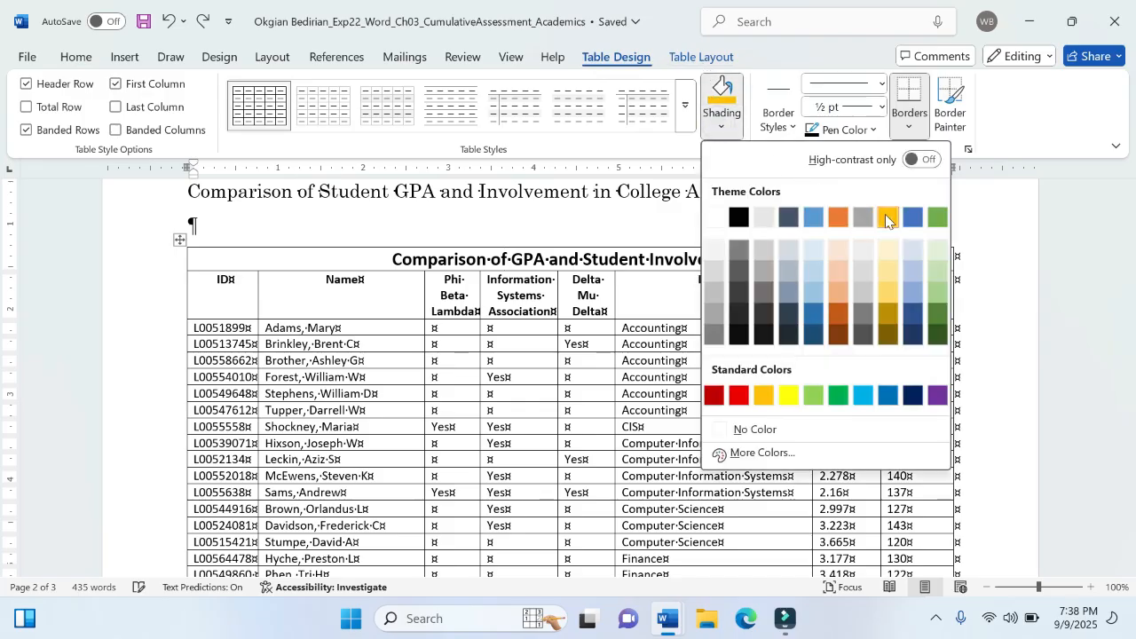
left_click(886, 218)
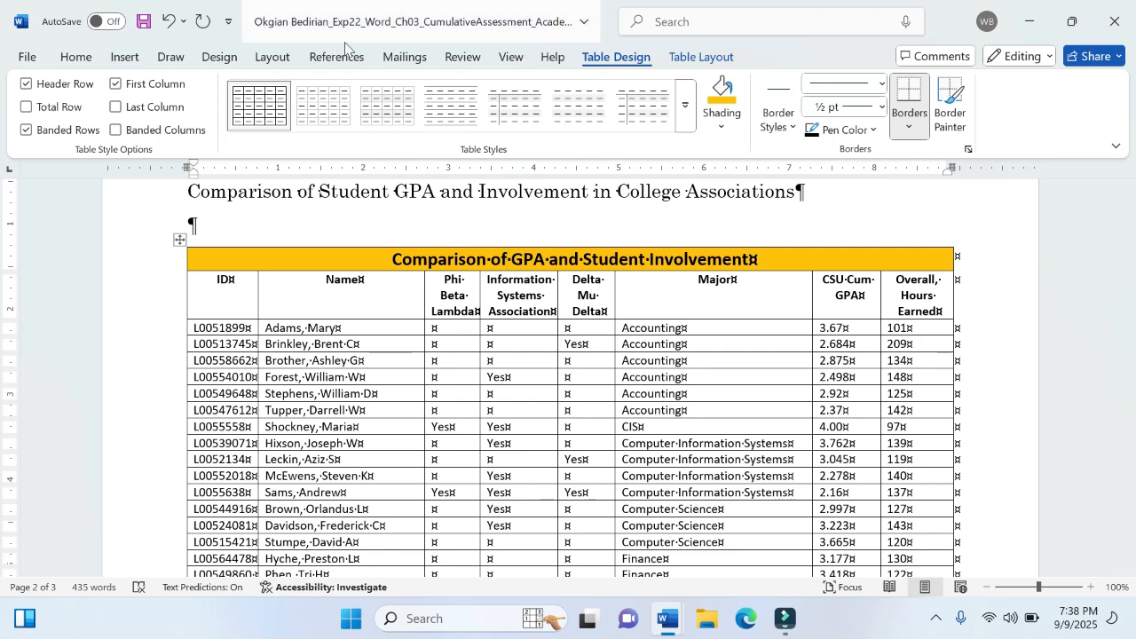
left_click(75, 56)
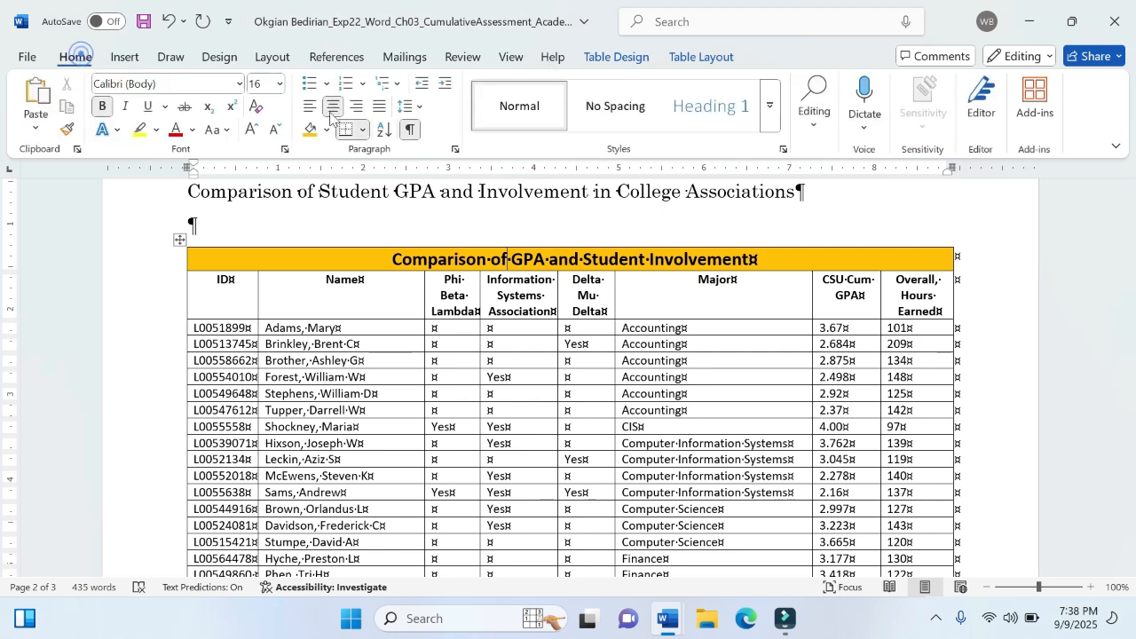
- Apply Gold, Accent 4 paragraph shading to the table's title row and save the memorandum
left_click(326, 133)
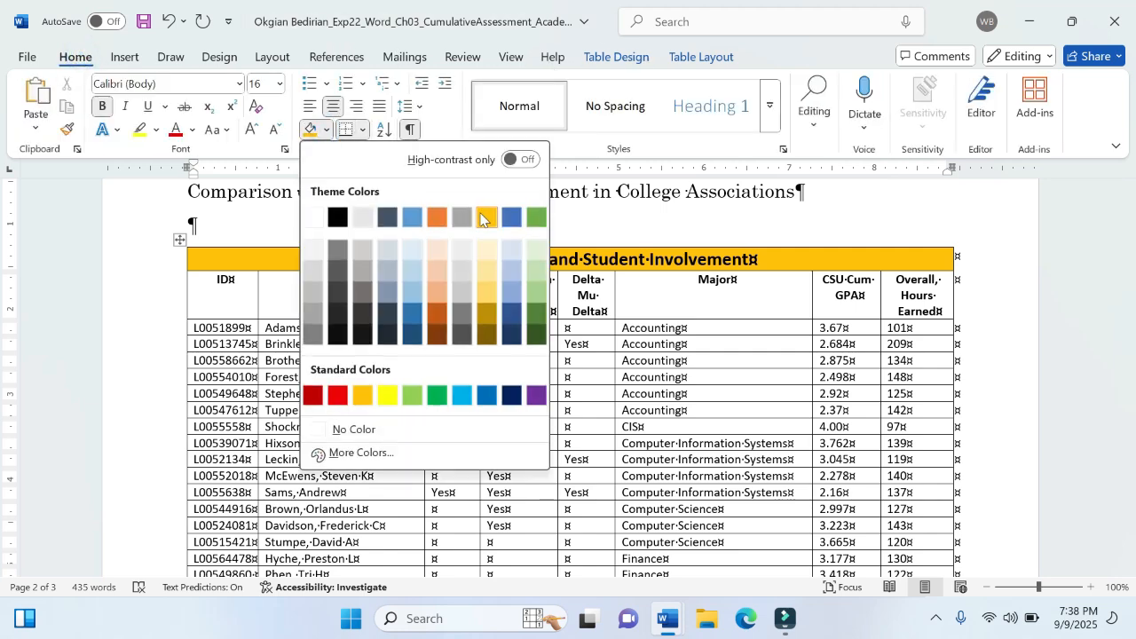
left_click(480, 213)
left_click(531, 259)
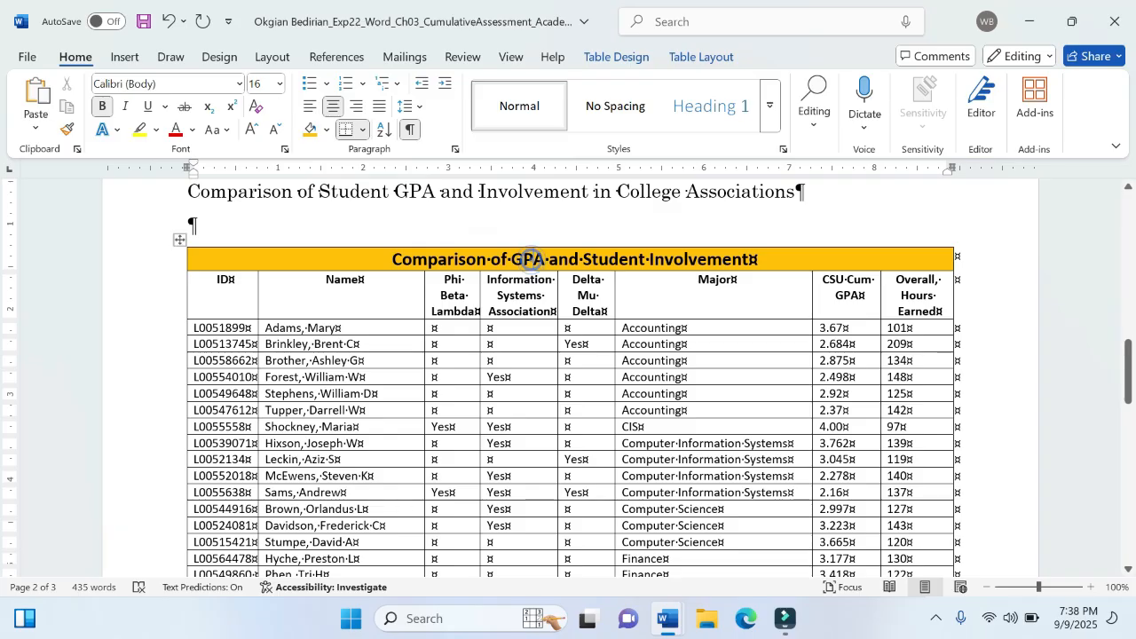
key("ctrl+s")
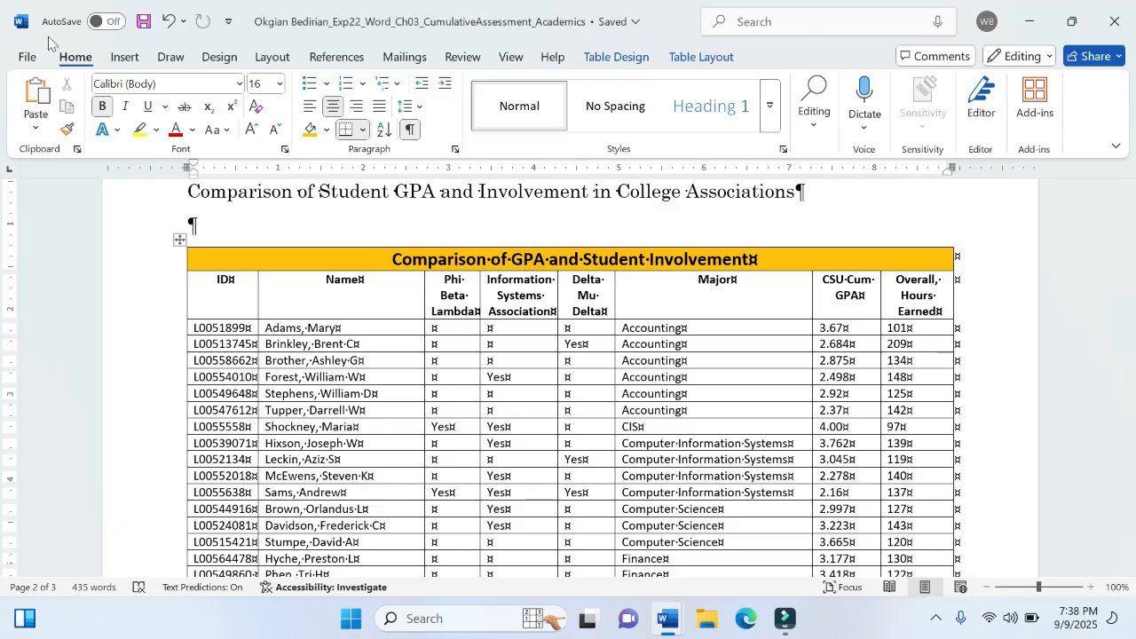
left_click(28, 56)
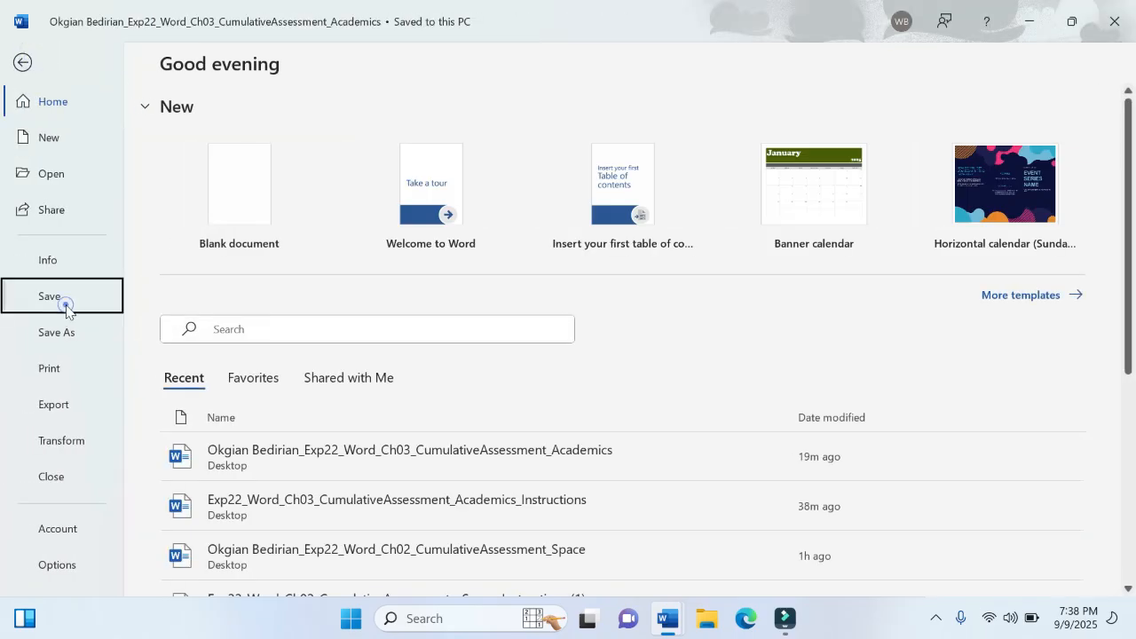
left_click(64, 302)
- Recheck step 7 in the instructions document, then select the memorandum's table from the third row's ID cell through the last cell
mouse_move(673, 627)
left_click(621, 575)
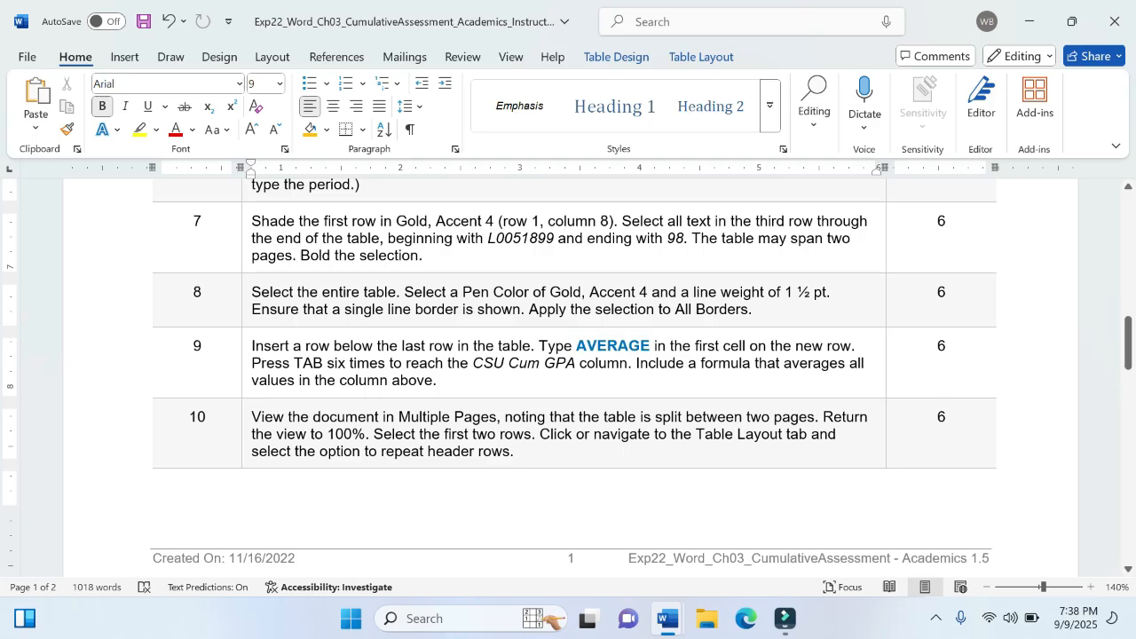
mouse_move(668, 618)
left_click(759, 542)
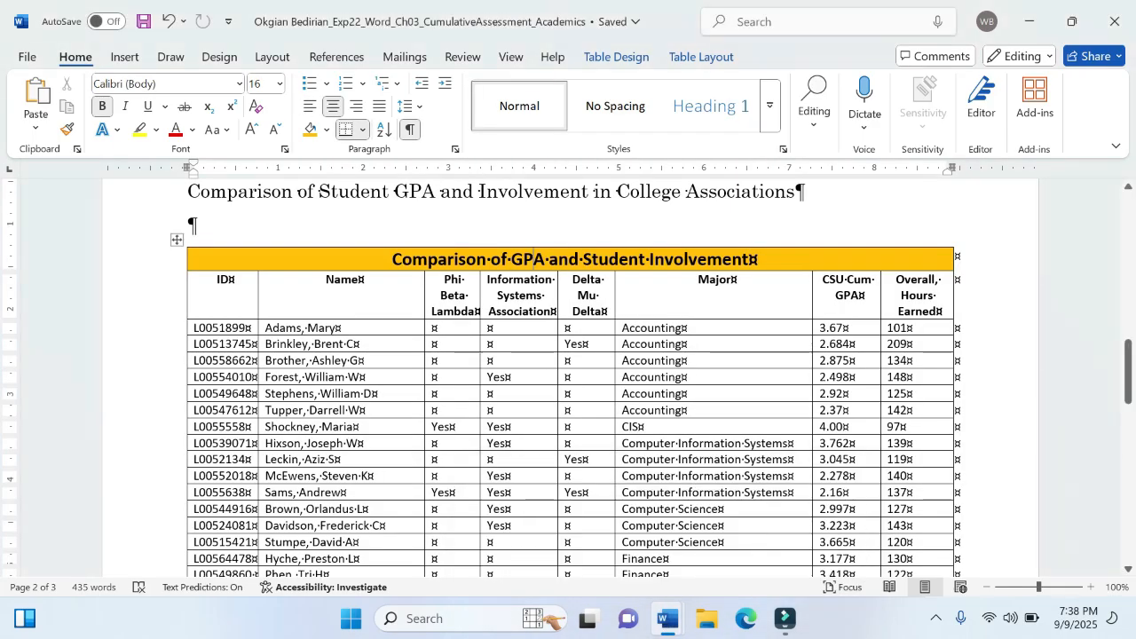
left_click(227, 299)
left_click(190, 329)
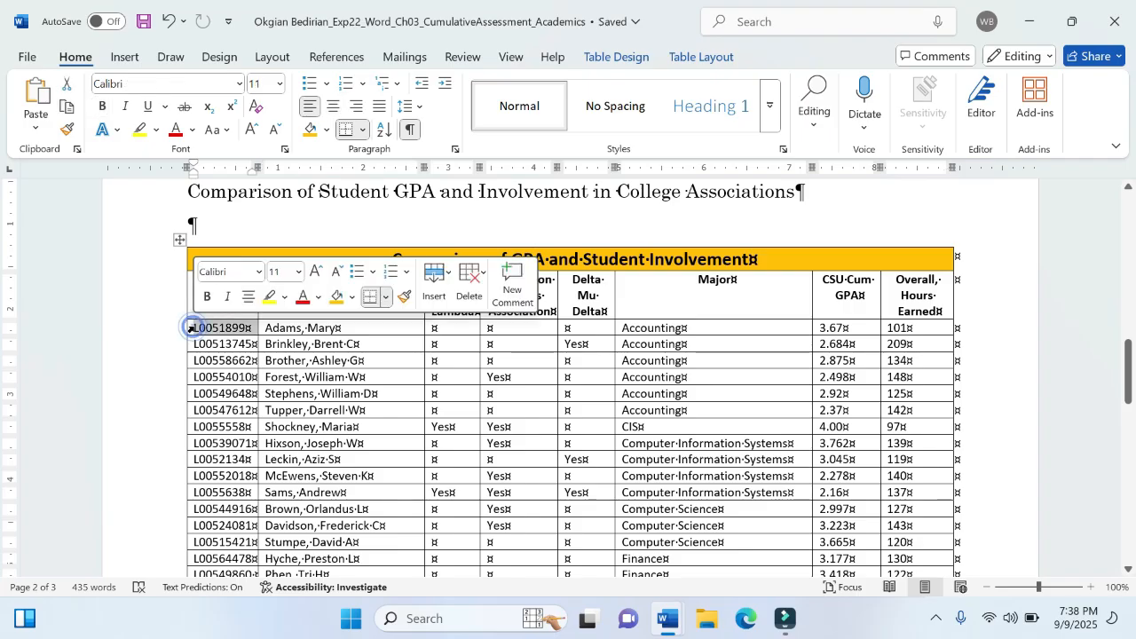
left_click(194, 328)
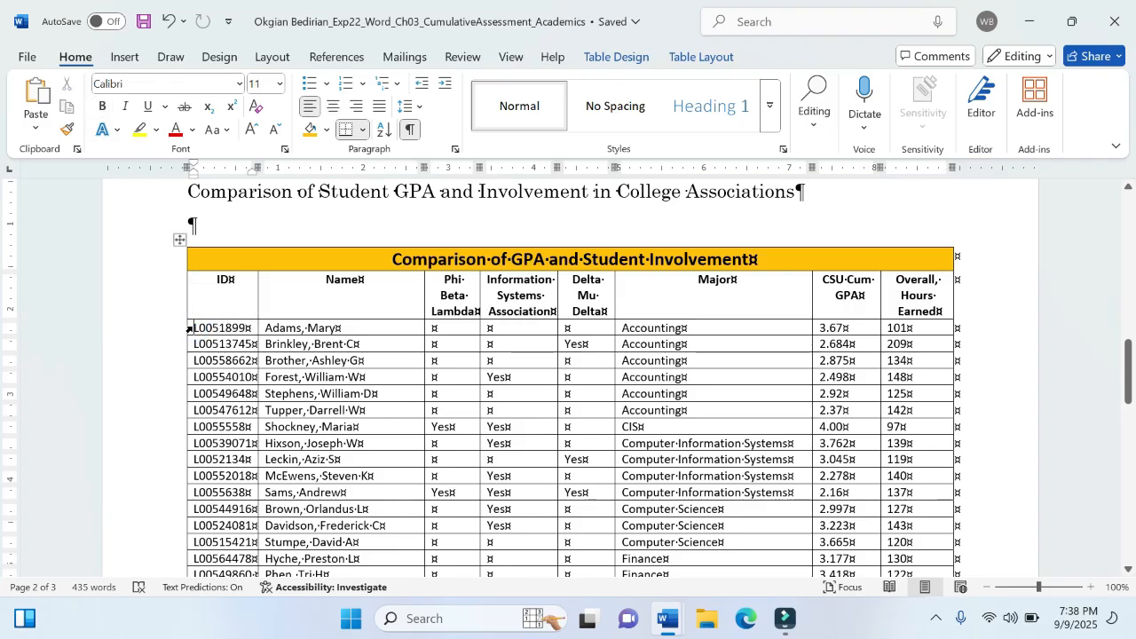
left_click_drag(190, 329, 932, 235)
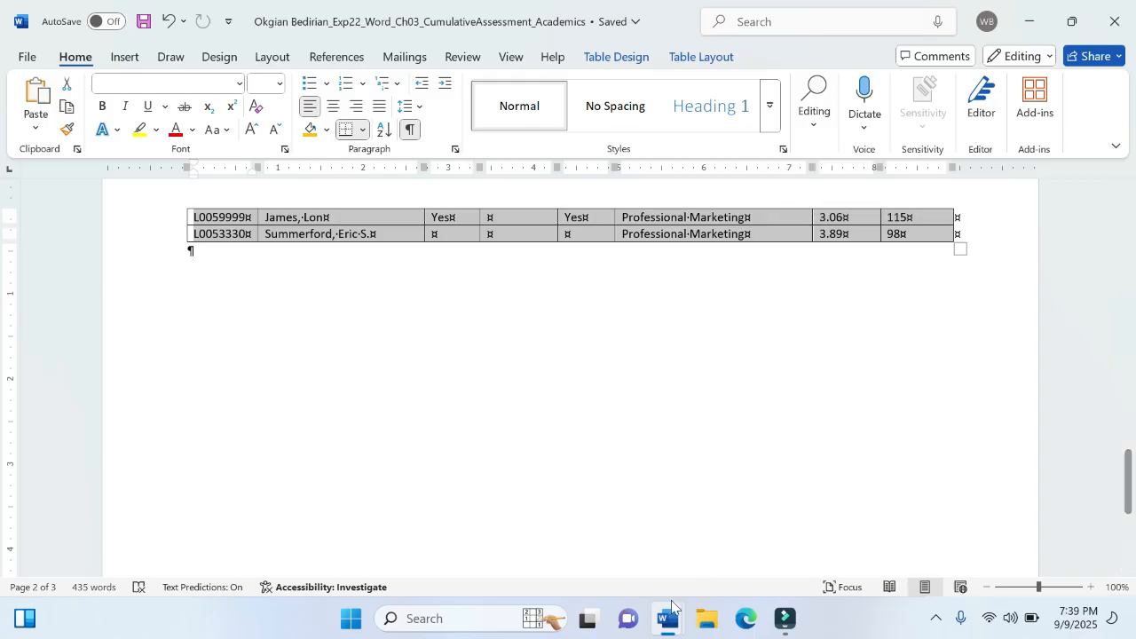
- Switch to the instructions document and highlight "ending with 98" in step 7 in yellow
mouse_move(669, 619)
left_click(613, 511)
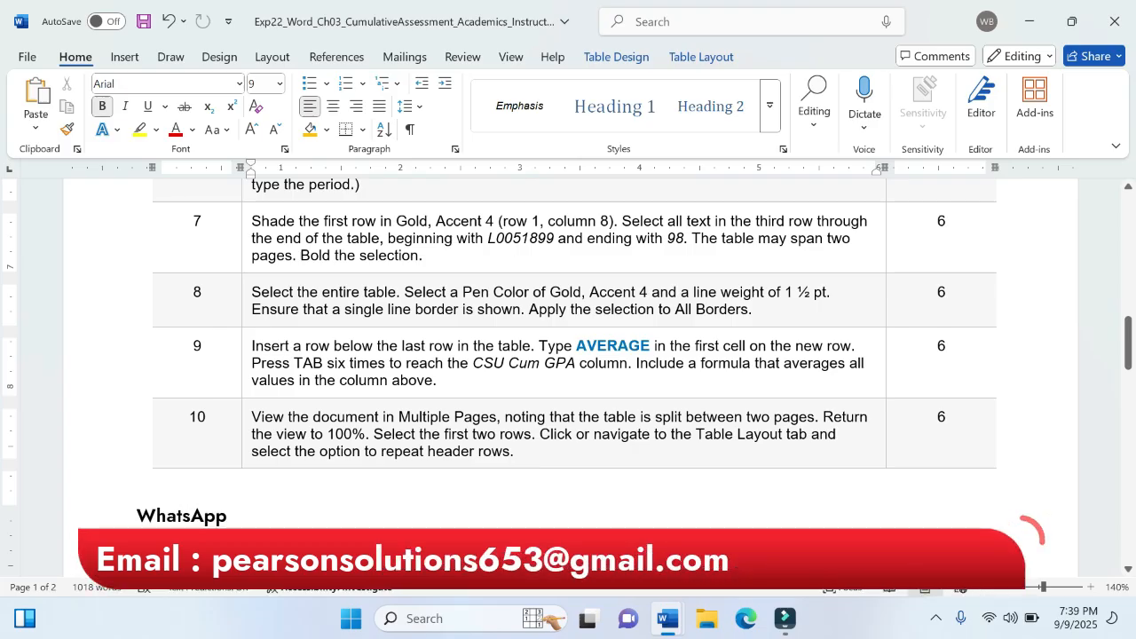
left_click_drag(685, 238, 588, 238)
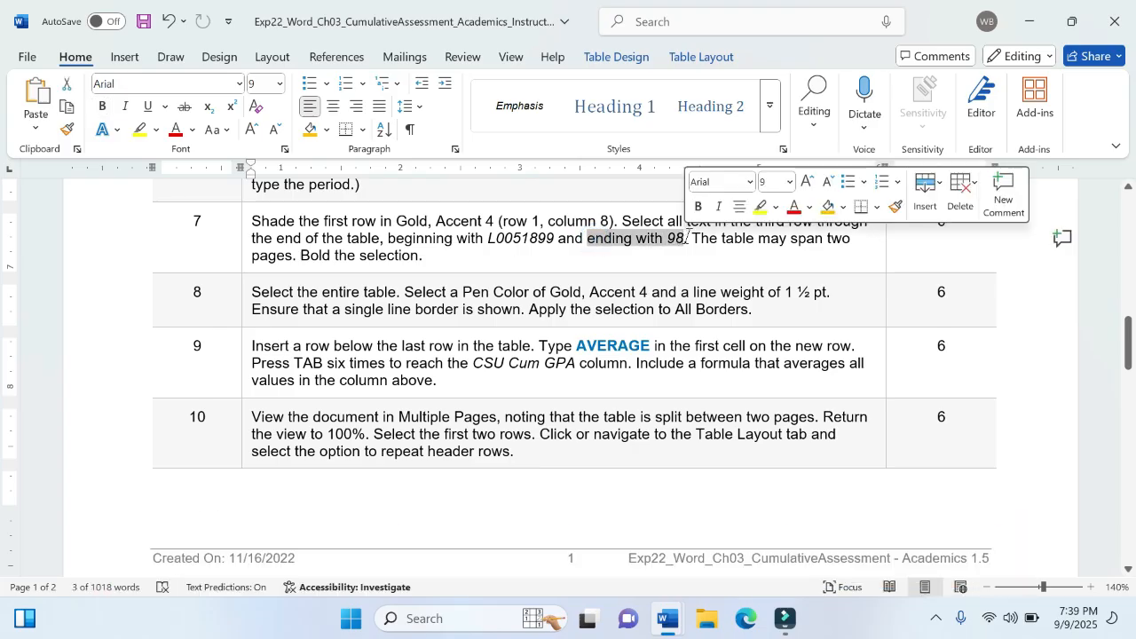
left_click(759, 207)
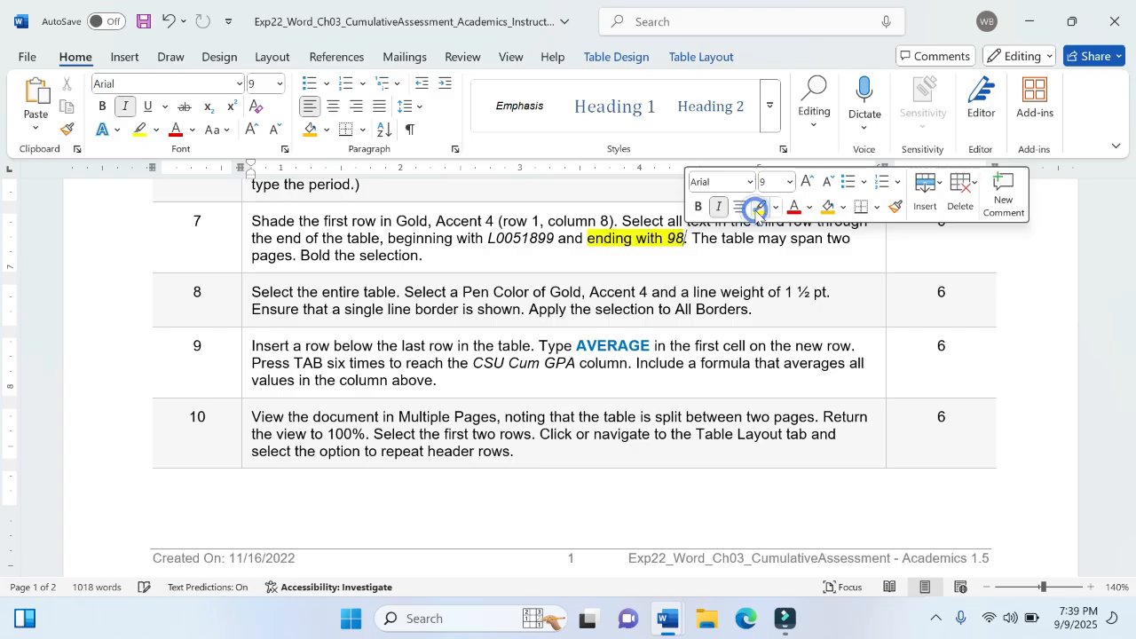
left_click(422, 256)
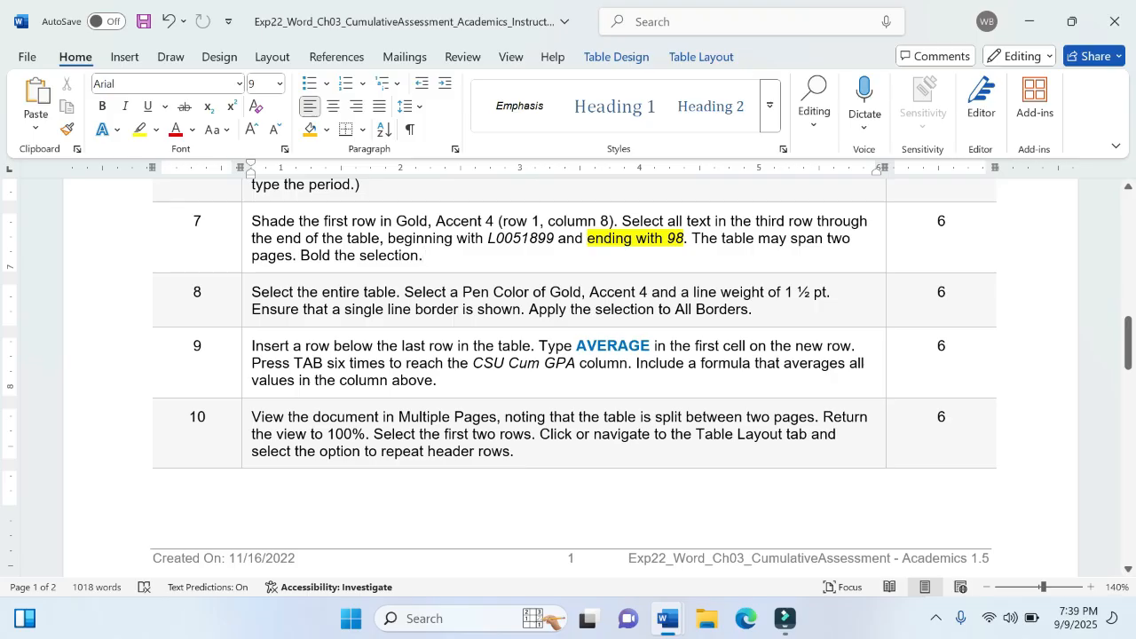
- Return to the memorandum, bold the selected rows from the third row through the table's end, and save the document
mouse_move(668, 619)
left_click(736, 547)
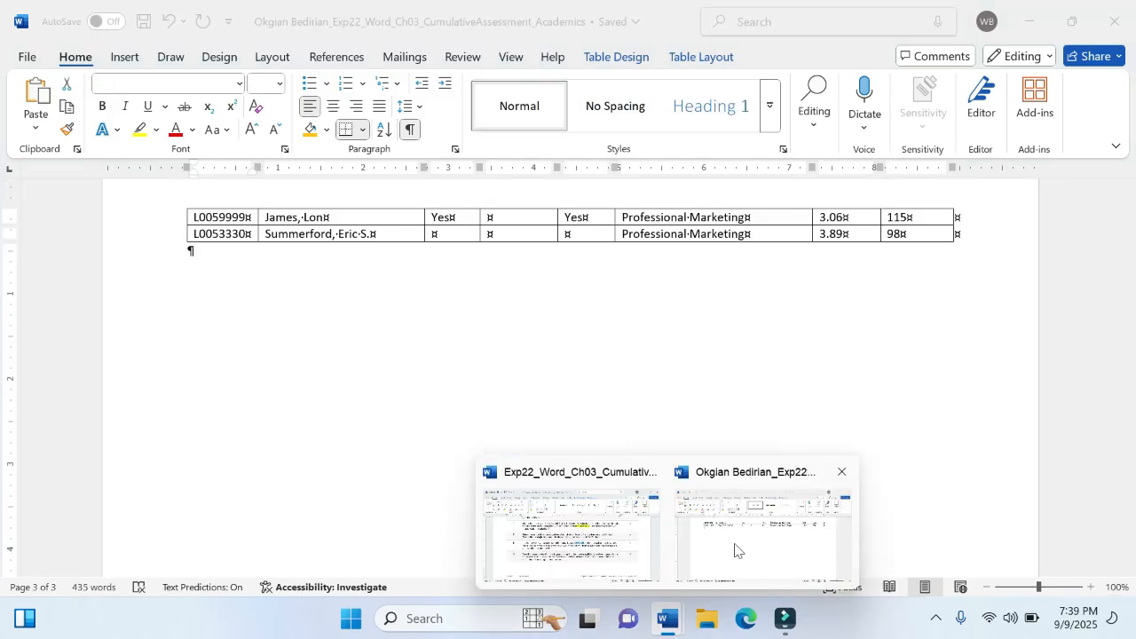
scroll(680, 407, "up", 3)
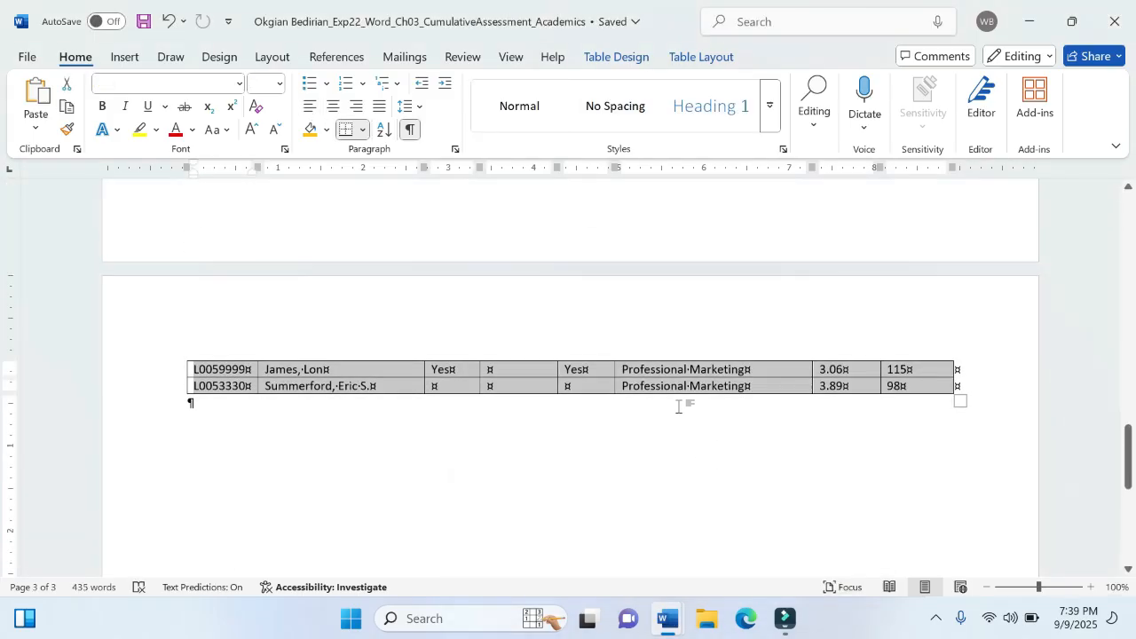
scroll(679, 411, "up", 9)
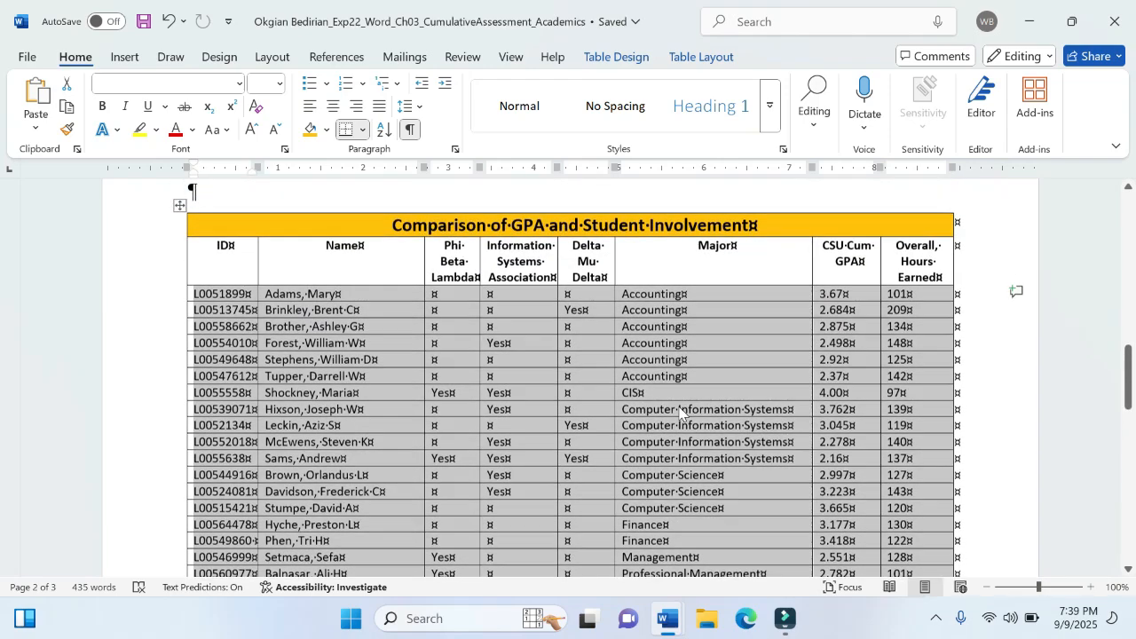
scroll(679, 411, "down", 6)
scroll(679, 411, "down", 4)
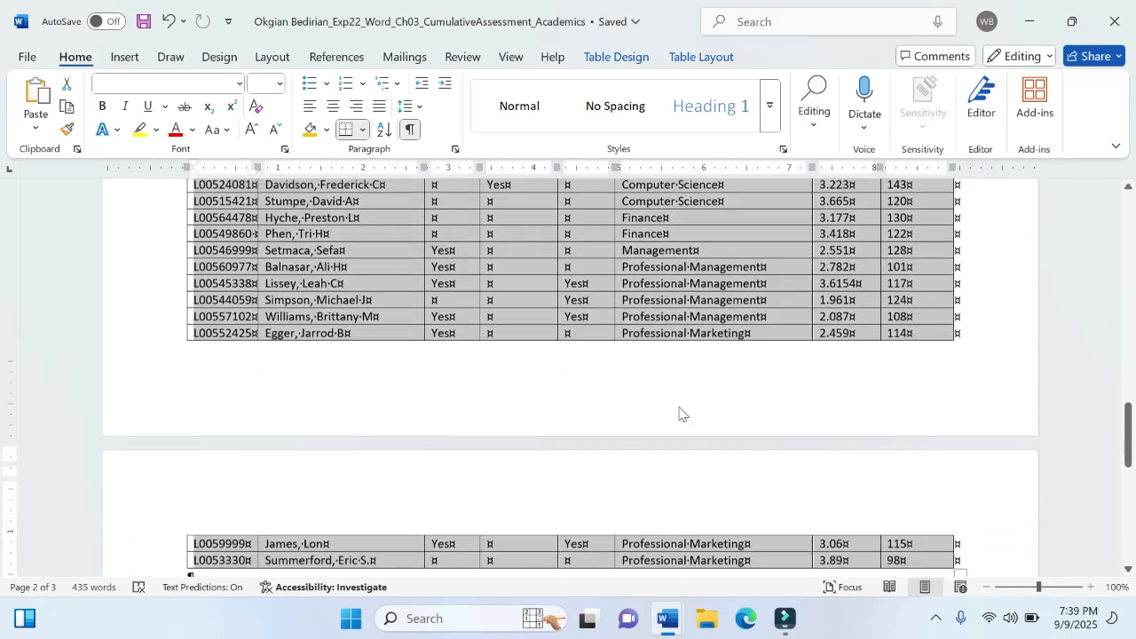
scroll(679, 411, "up", 2)
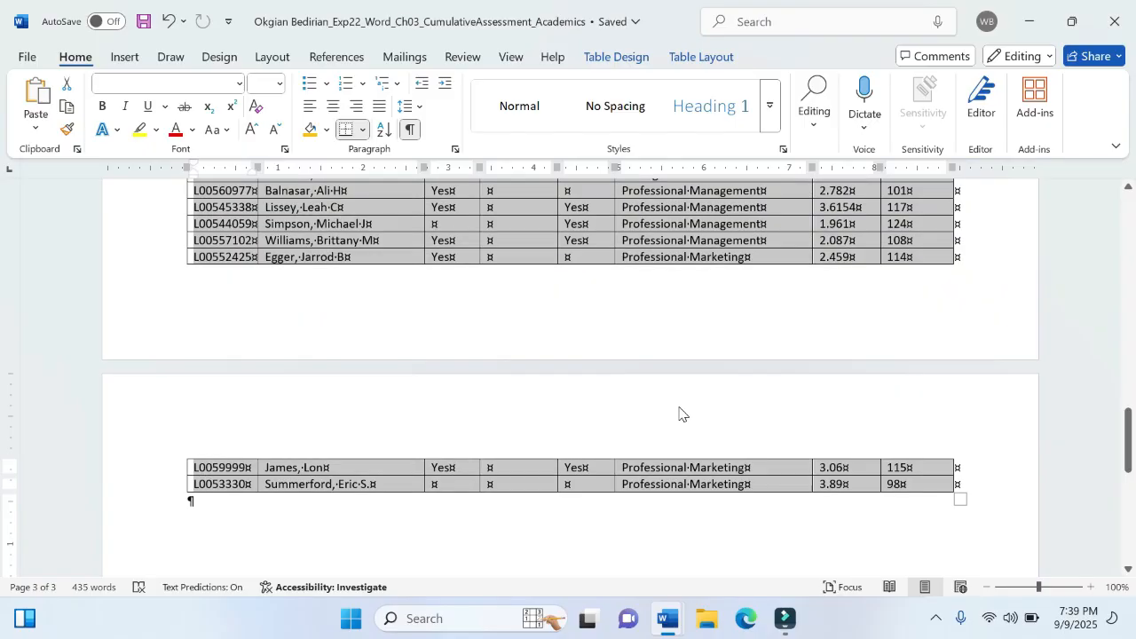
scroll(679, 407, "up", 8)
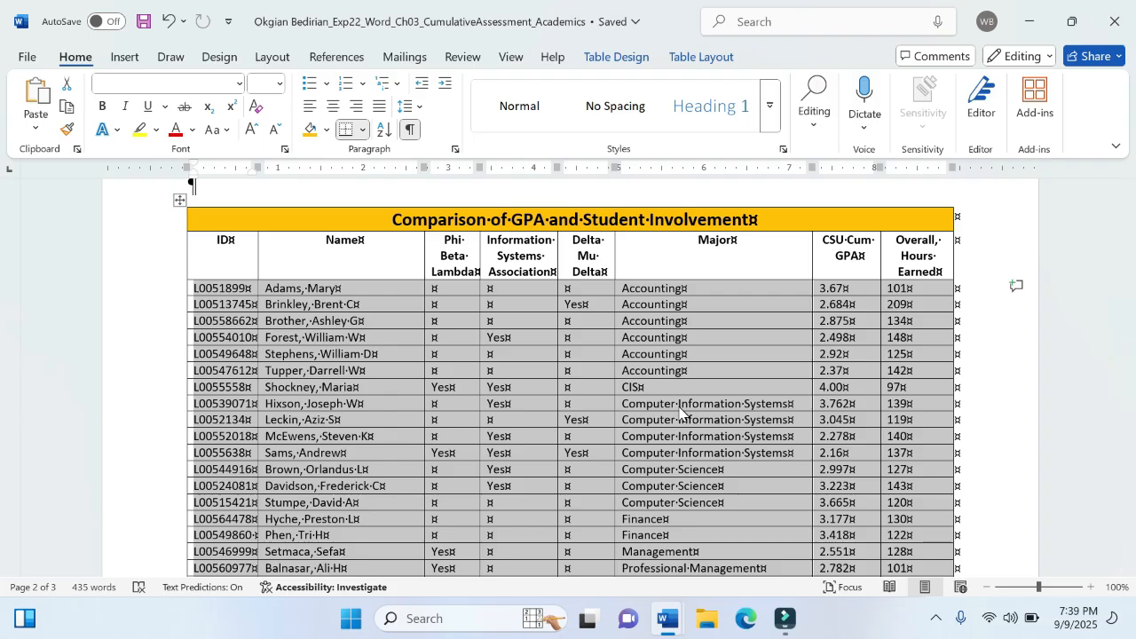
left_click(103, 107)
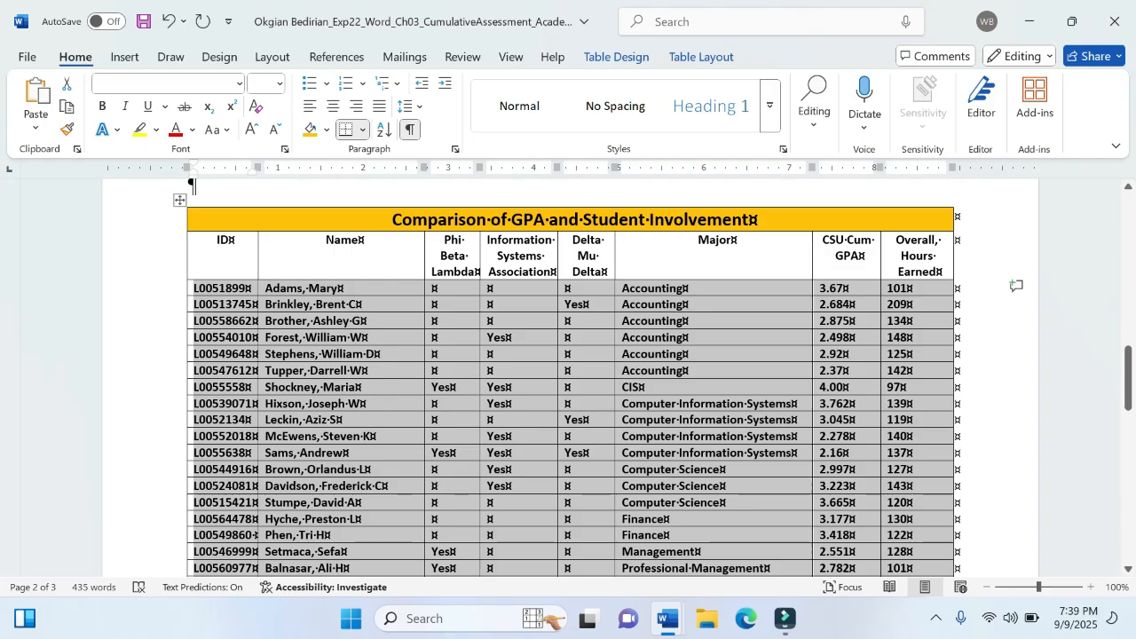
left_click(38, 51)
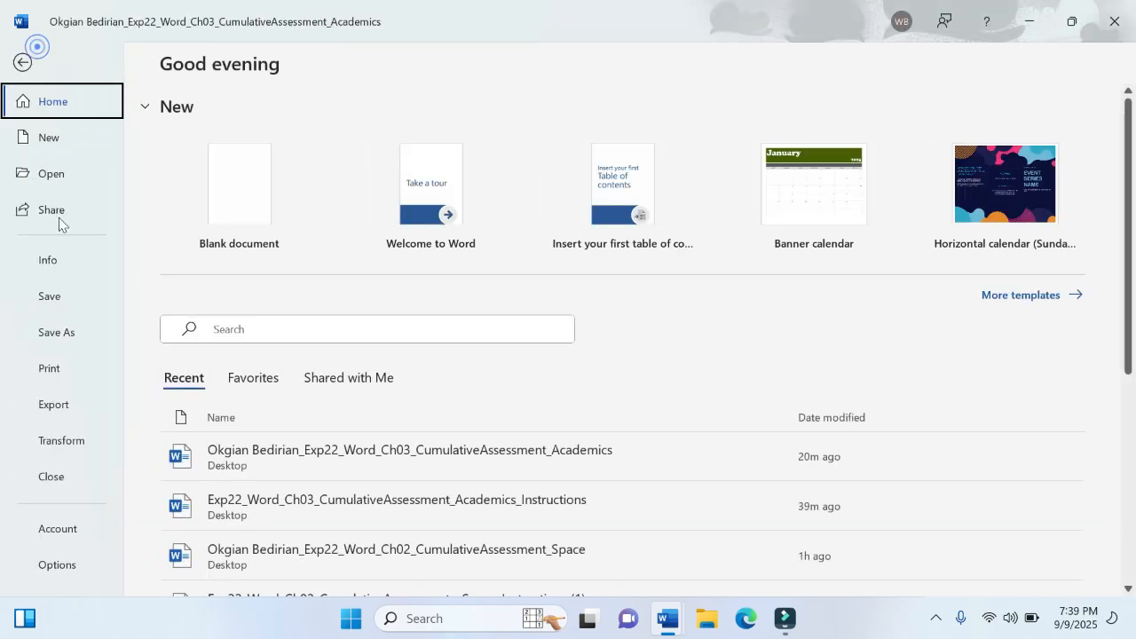
left_click(61, 287)
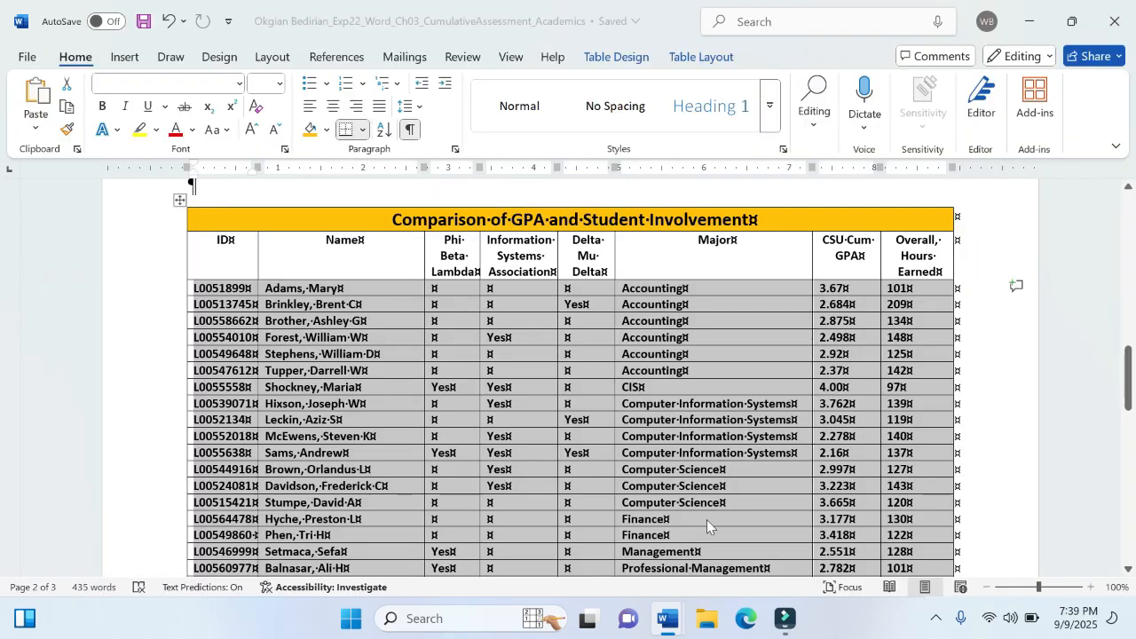
- In the instructions document, highlight all of step 7 and the sentence "Select the entire table." in step 8 in yellow
mouse_move(668, 619)
left_click(586, 532)
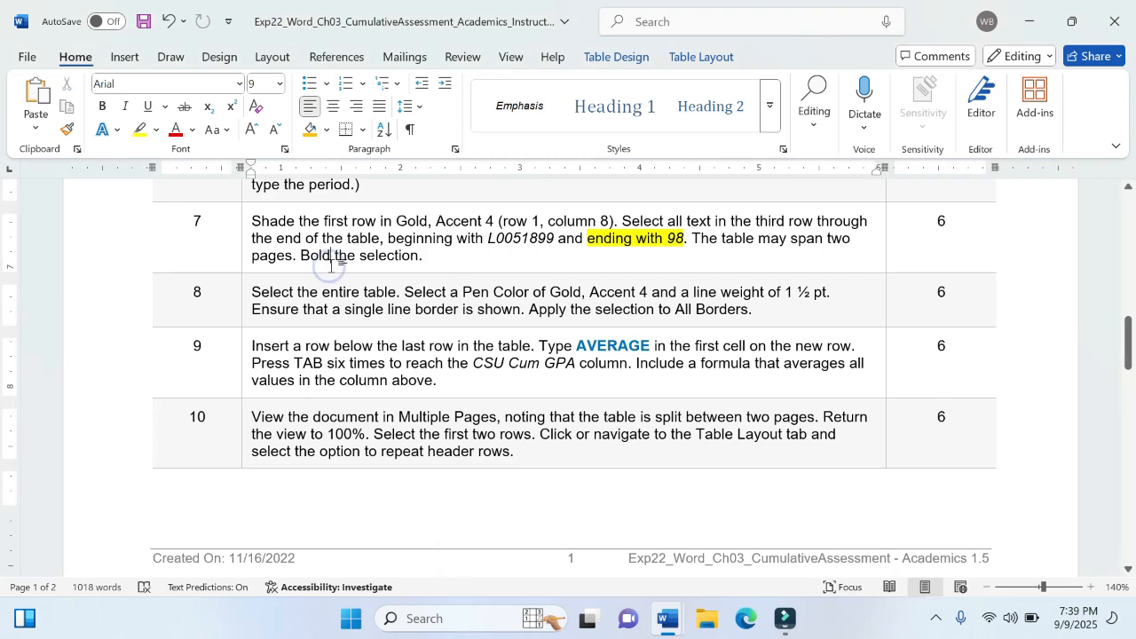
left_click_drag(423, 256, 253, 222)
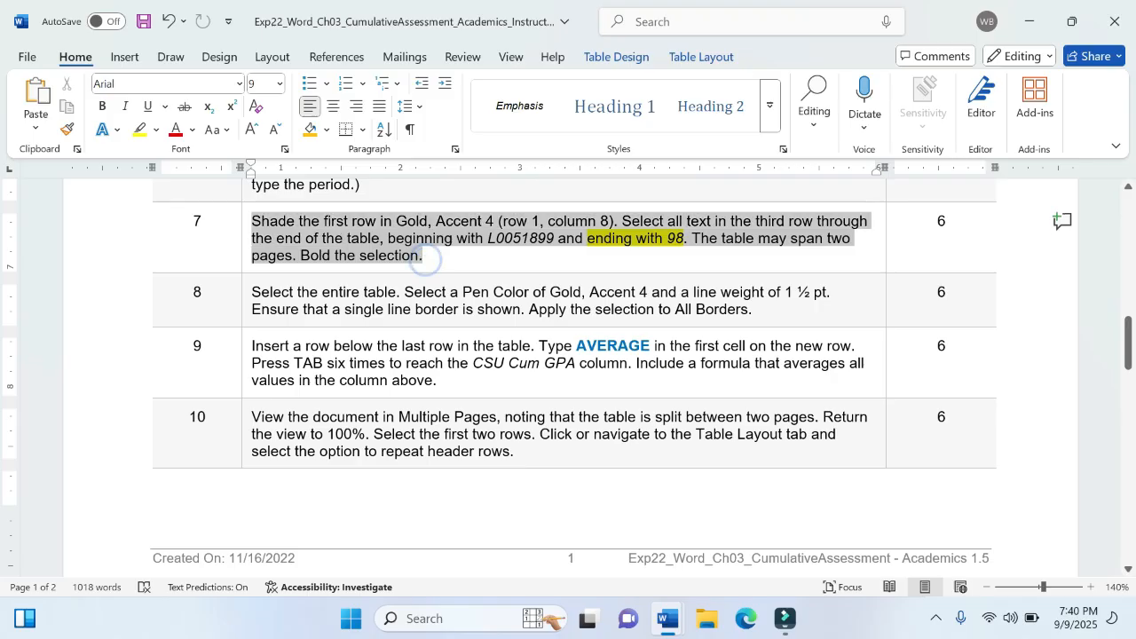
left_click(340, 187)
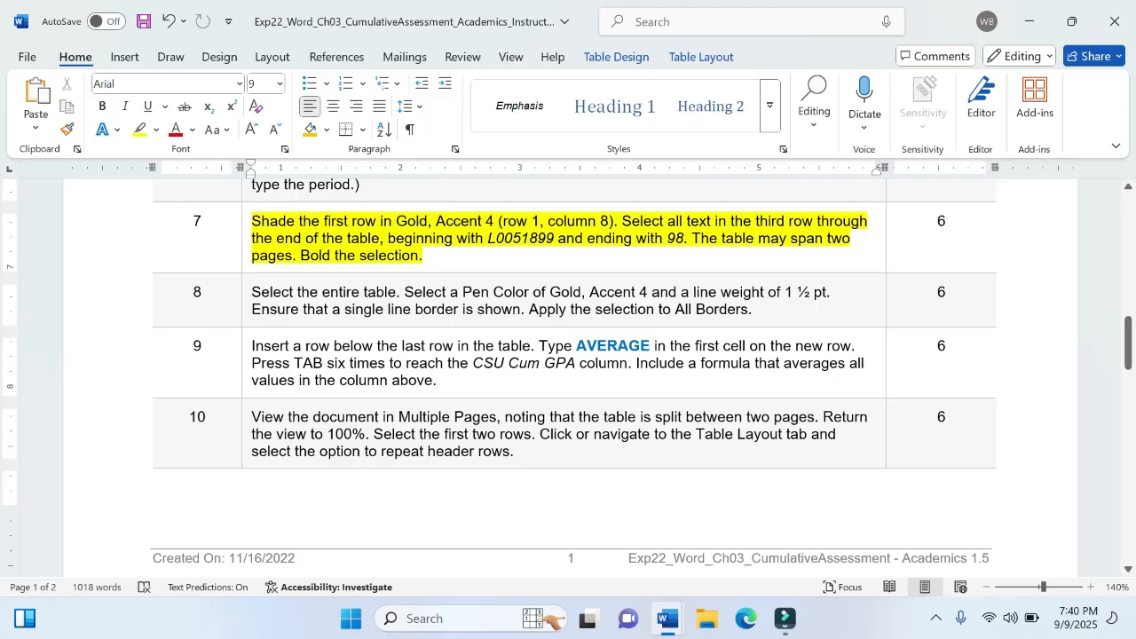
left_click_drag(253, 291, 402, 292)
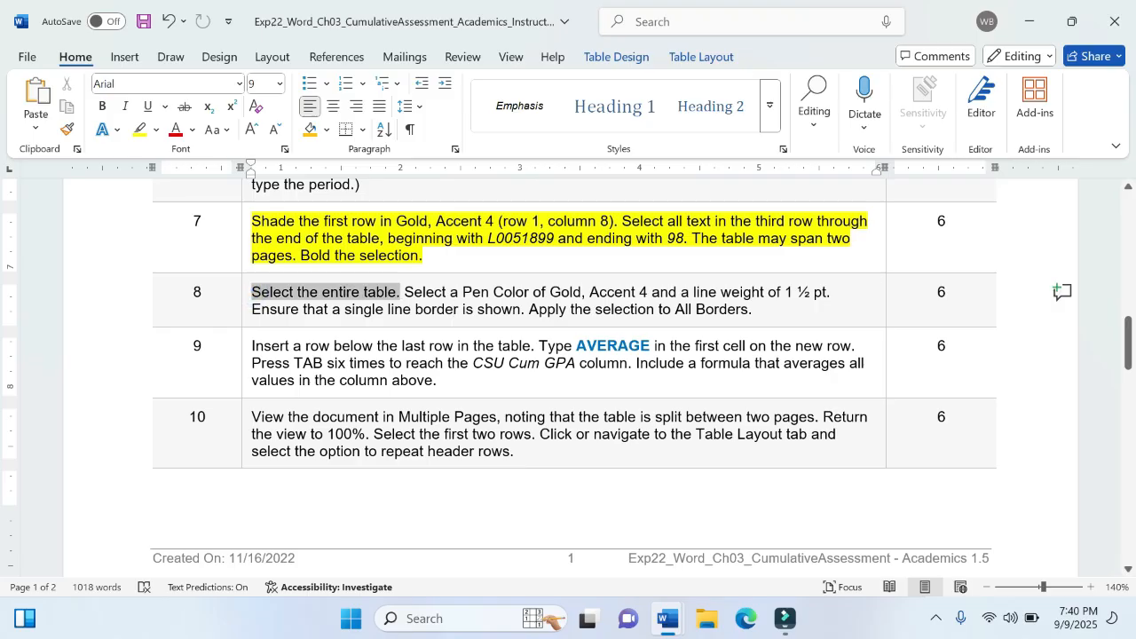
left_click(478, 263)
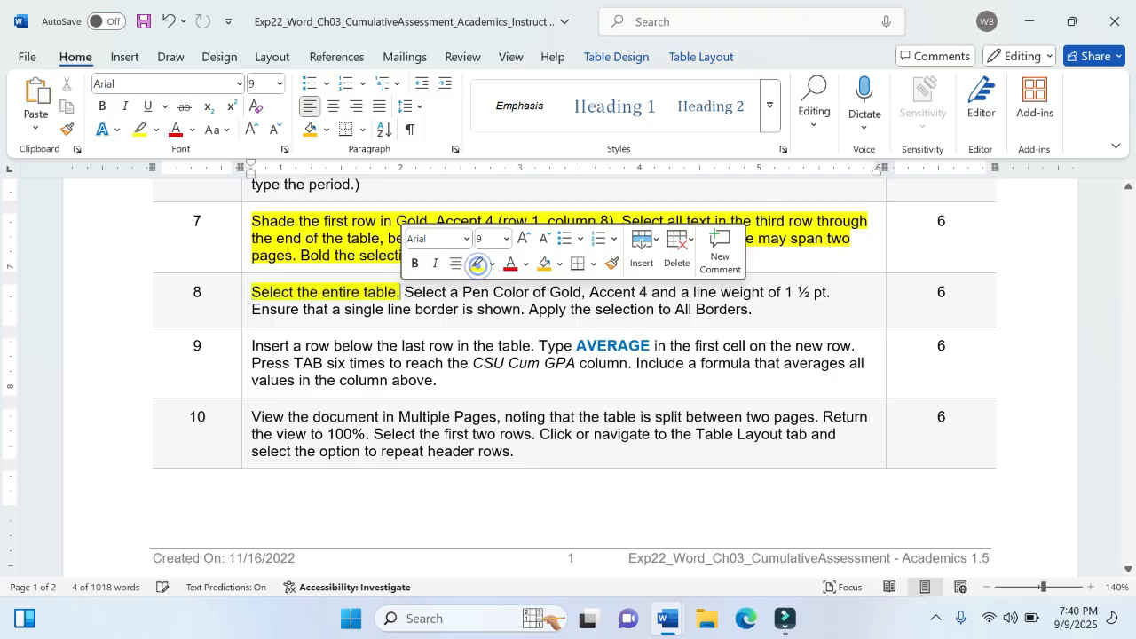
- Return to the memorandum and select the entire student table across both pages
mouse_move(668, 619)
left_click(764, 488)
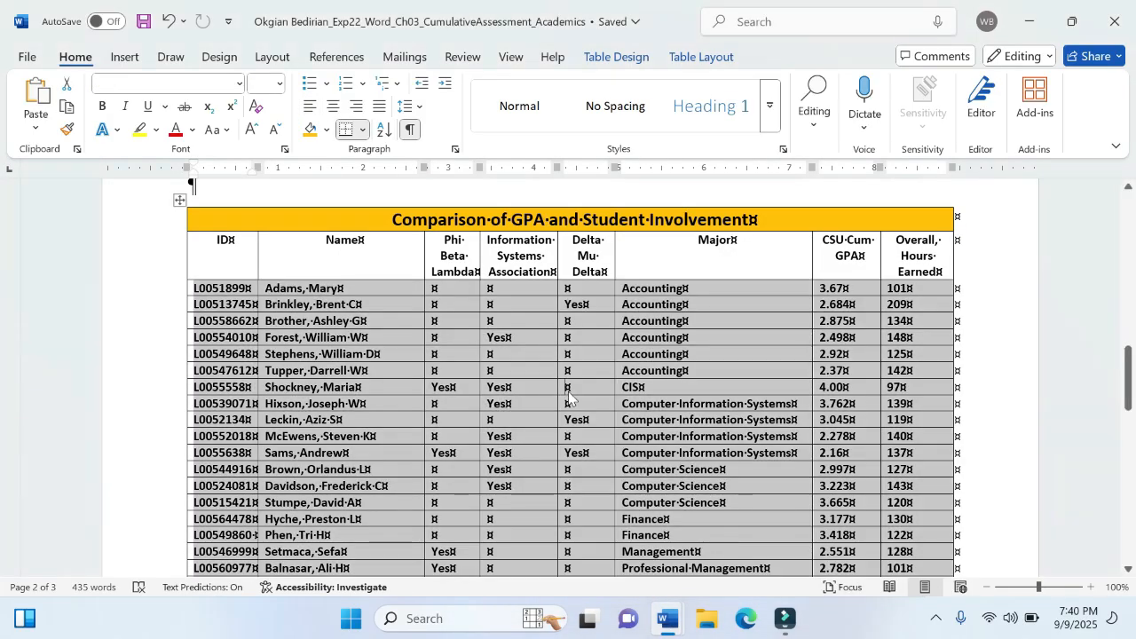
left_click(569, 396)
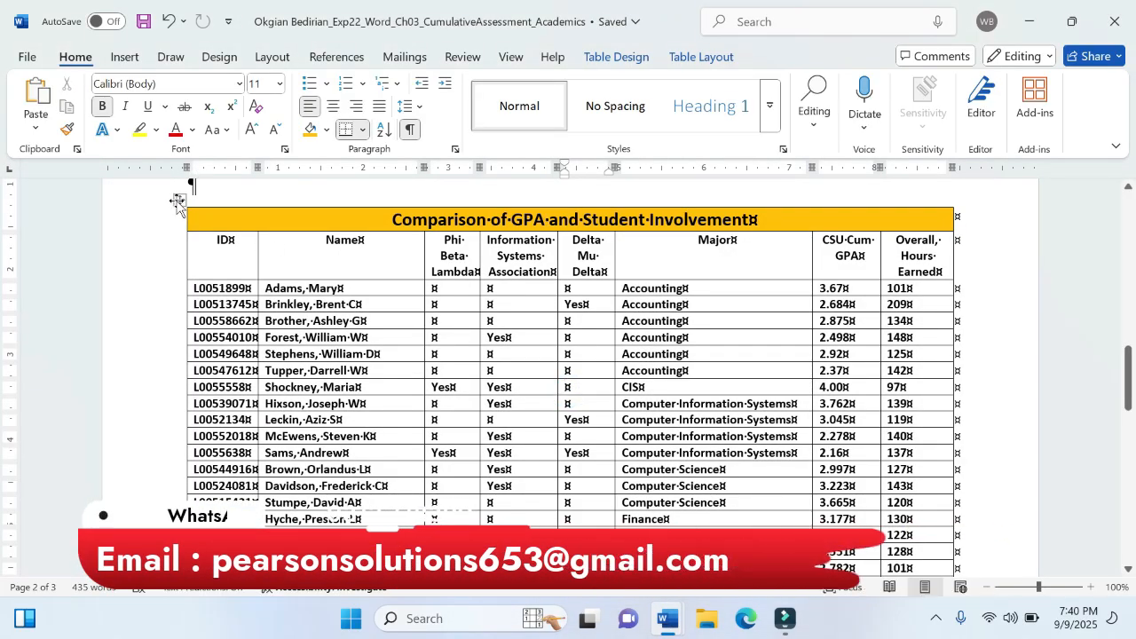
left_click(177, 200)
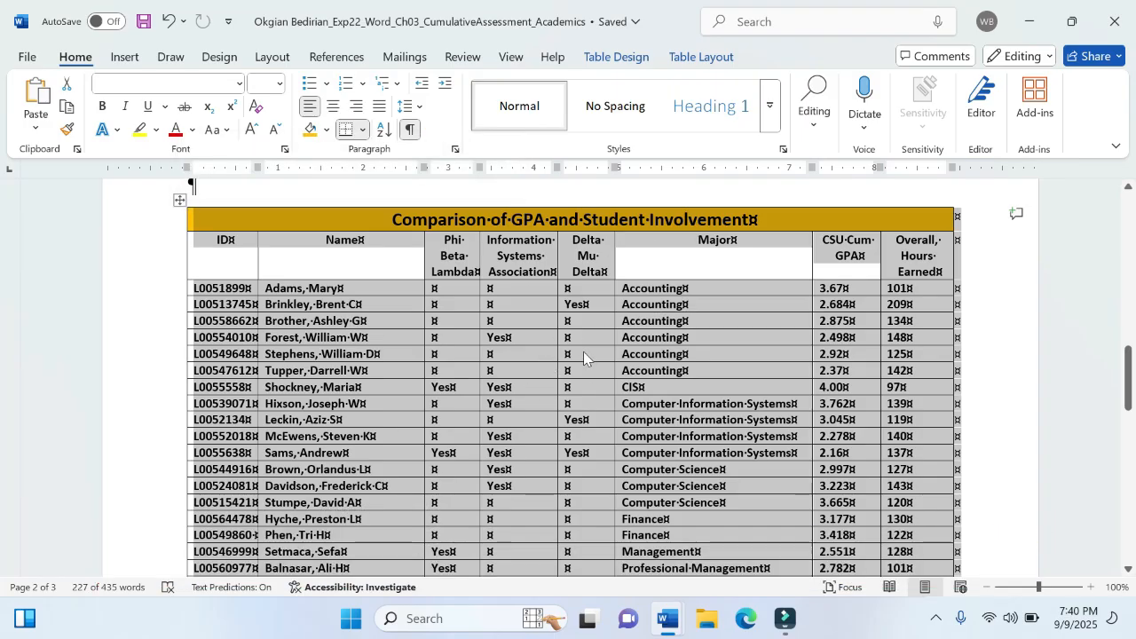
scroll(583, 352, "down", 5)
scroll(583, 352, "up", 3)
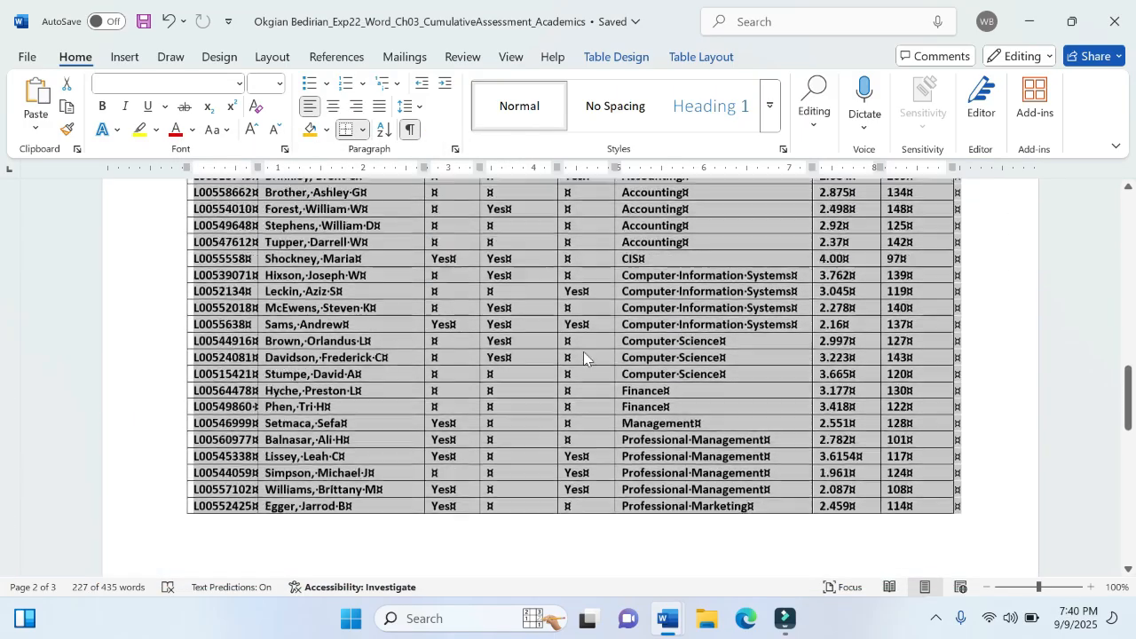
scroll(584, 352, "up", 4)
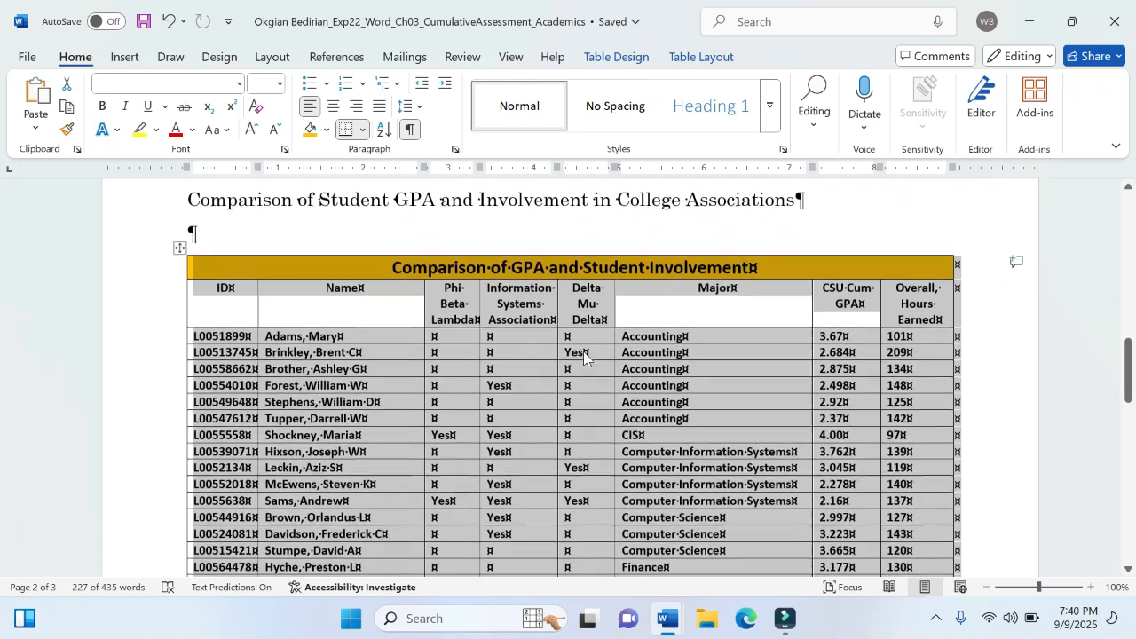
scroll(584, 353, "down", 1)
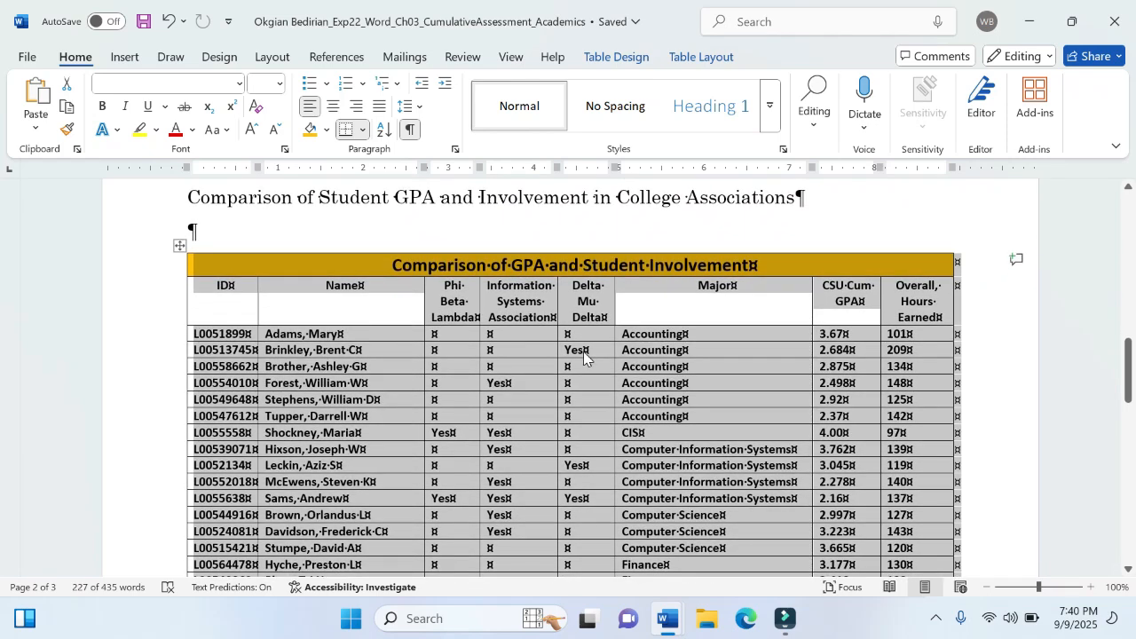
- Consult step 8 in the instructions document, return to the memorandum, and set the border pen color to Gold, Accent 4
mouse_move(668, 619)
left_click(612, 525)
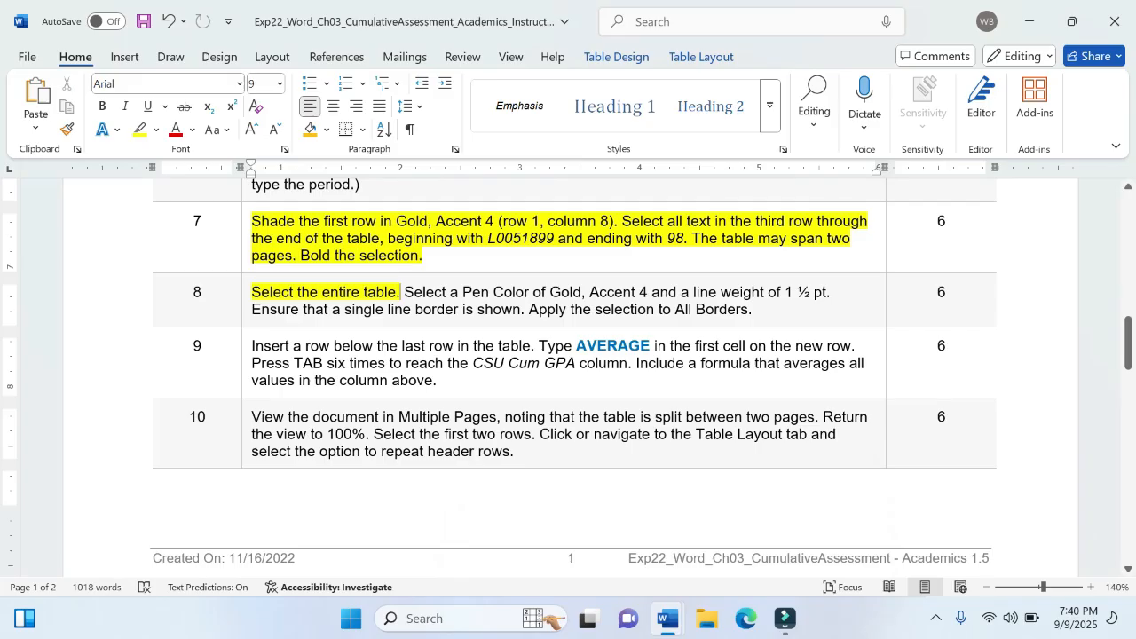
mouse_move(669, 619)
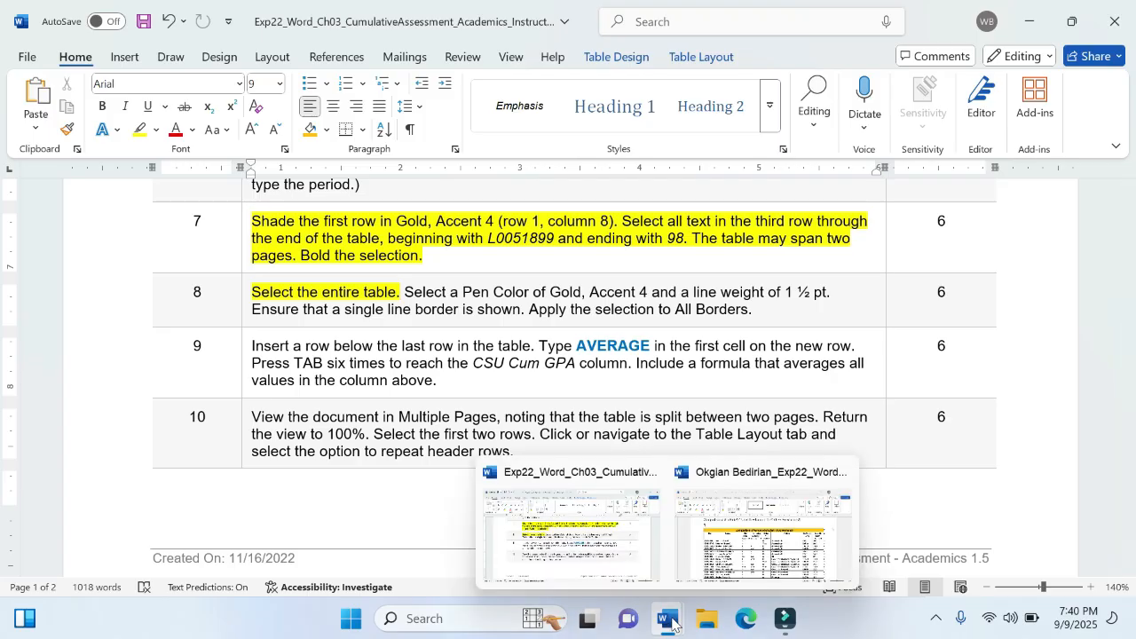
left_click(753, 537)
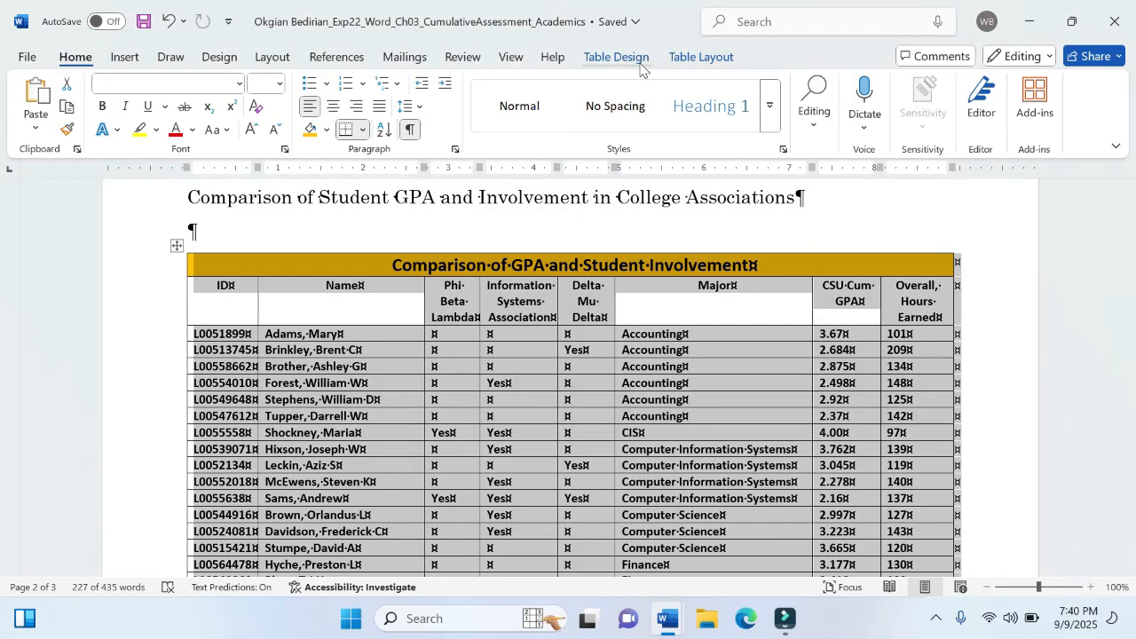
left_click(641, 68)
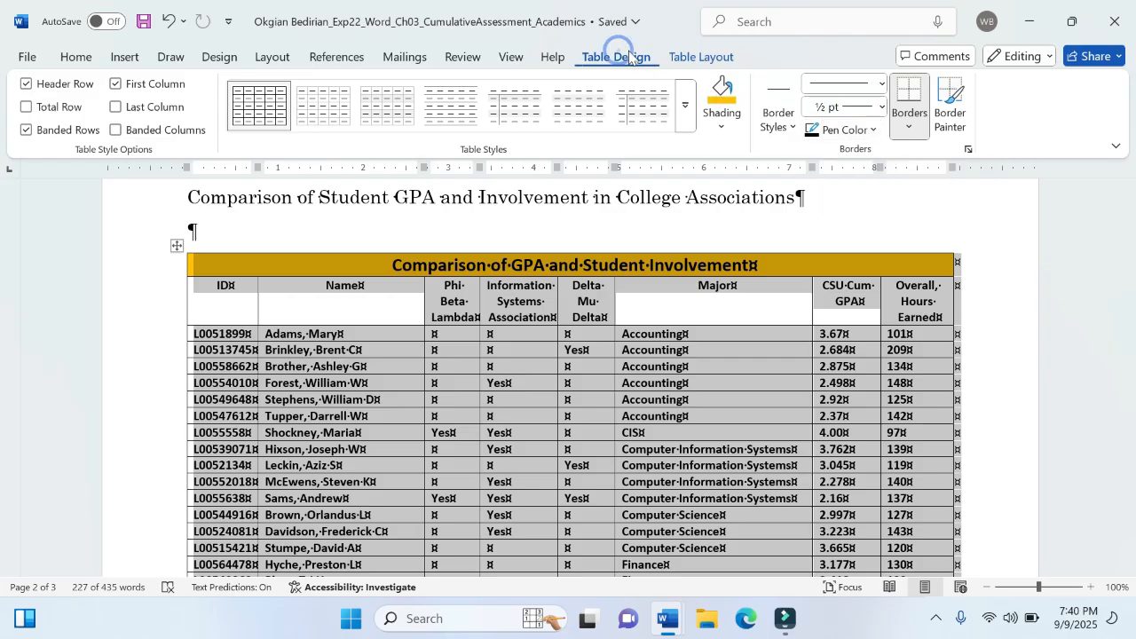
left_click(873, 132)
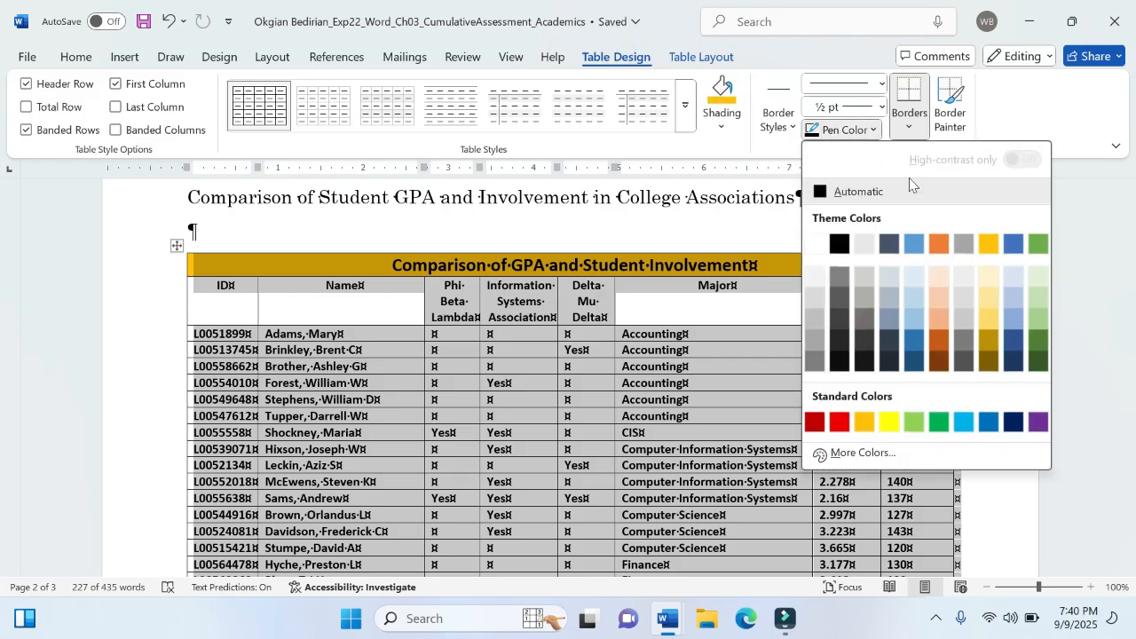
left_click(988, 245)
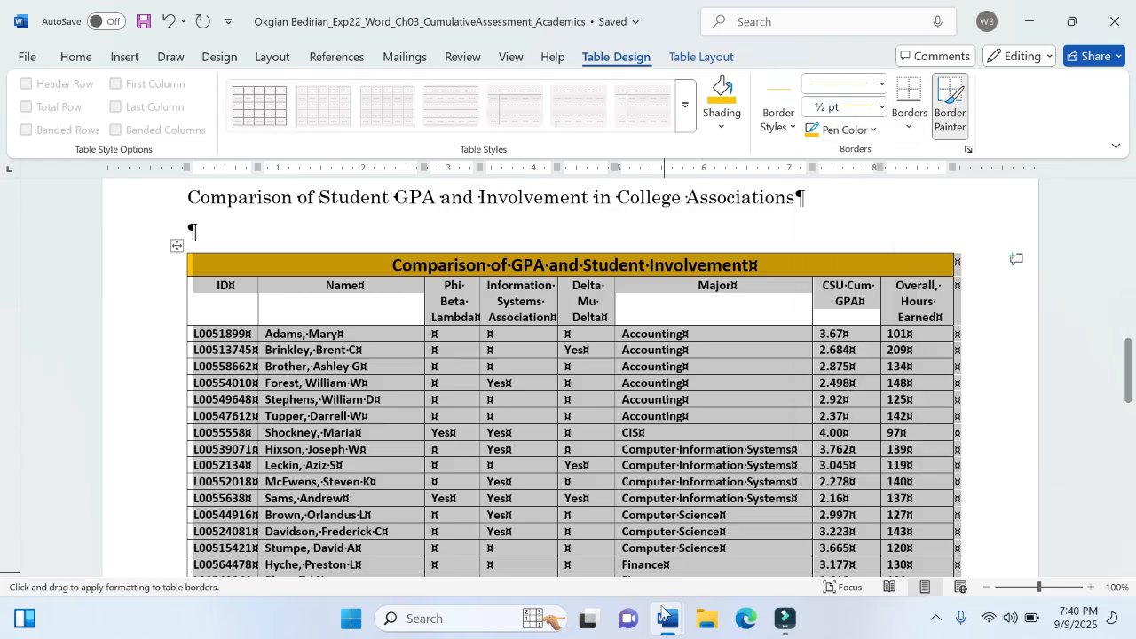
- Set the table border line weight to 1 ½ pt, rechecking the instructions document for step 8
mouse_move(666, 620)
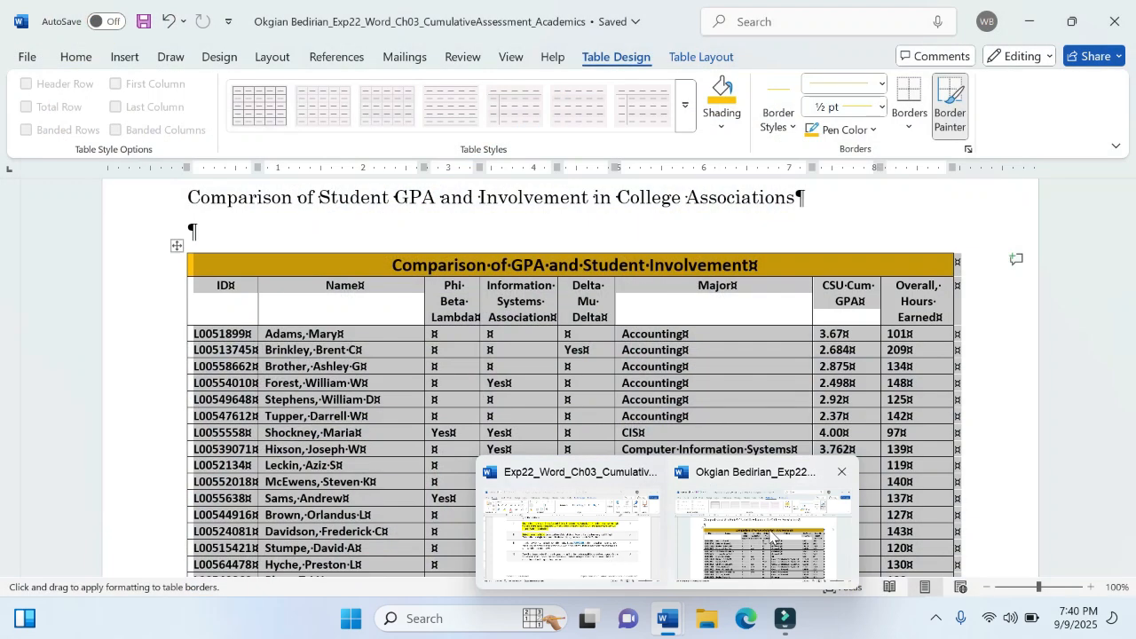
left_click(882, 108)
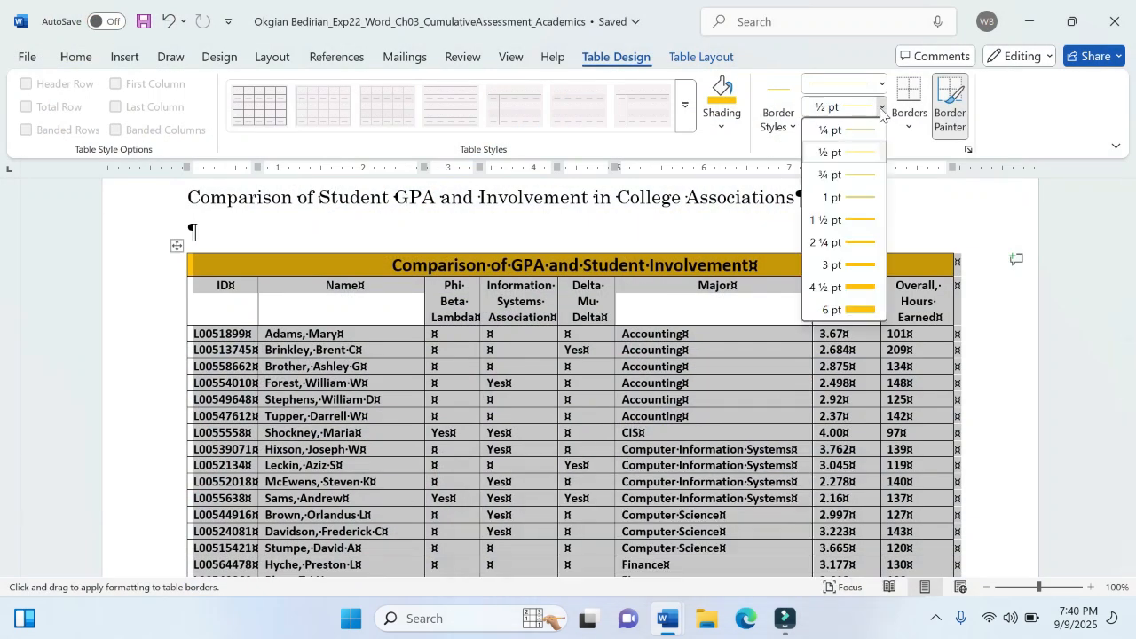
left_click(841, 220)
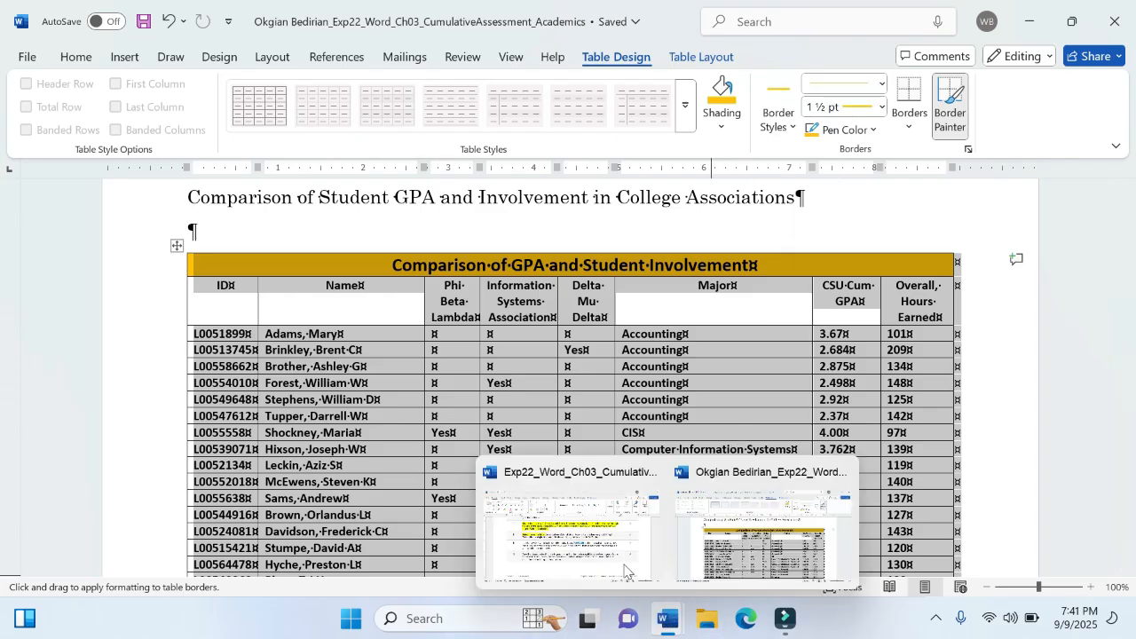
mouse_move(611, 552)
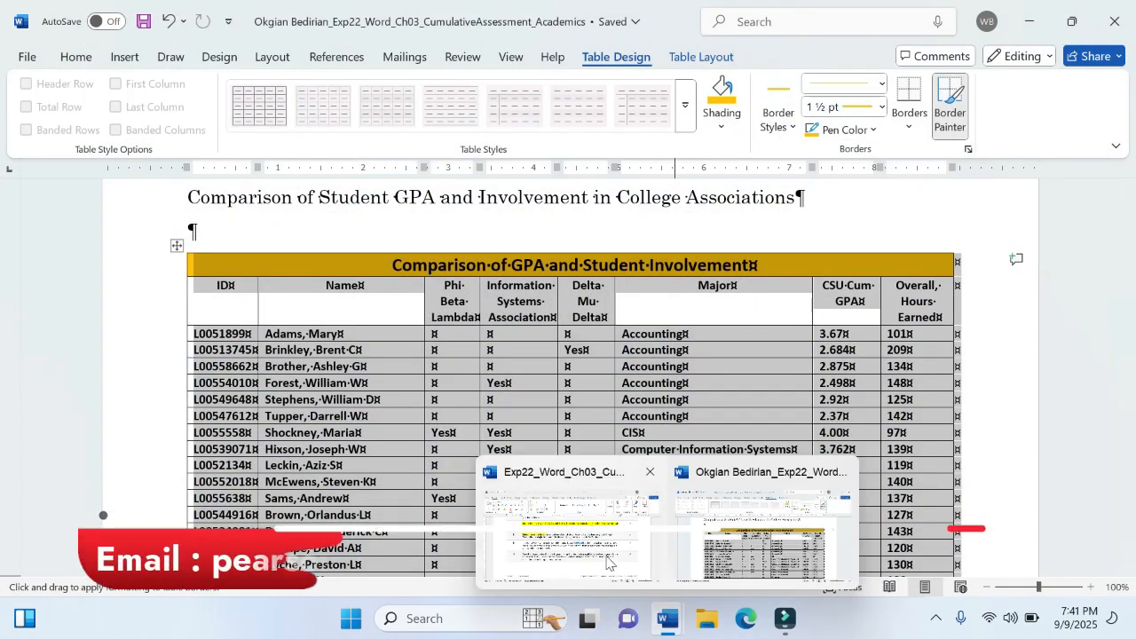
mouse_move(568, 524)
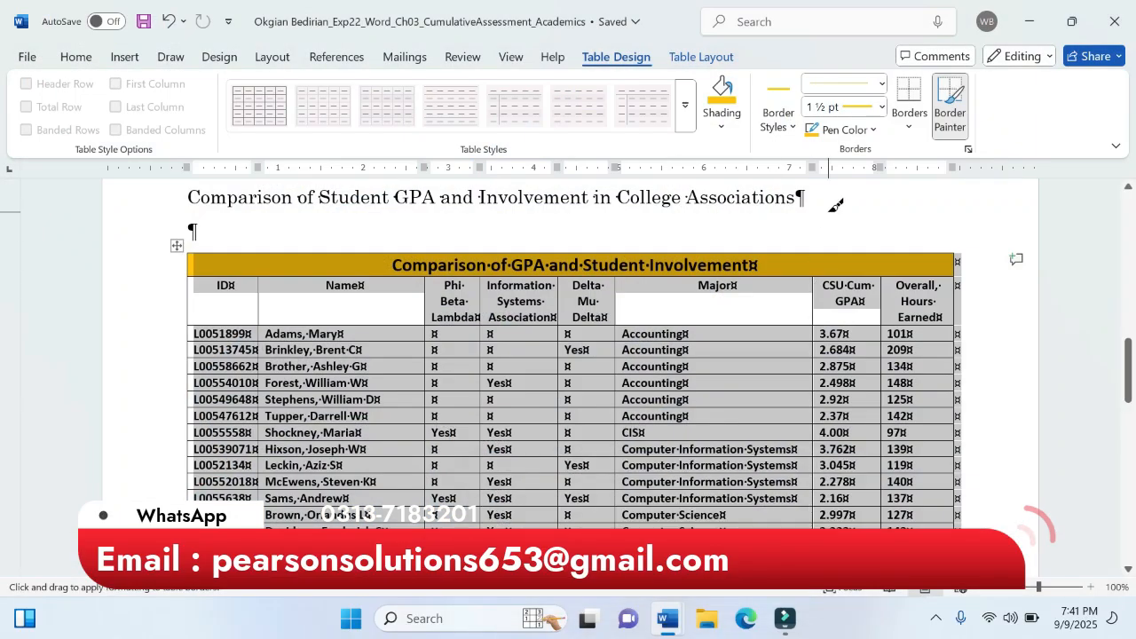
- Apply the pen settings to All Borders of the selected student table, deselect it, and save the document
left_click(910, 127)
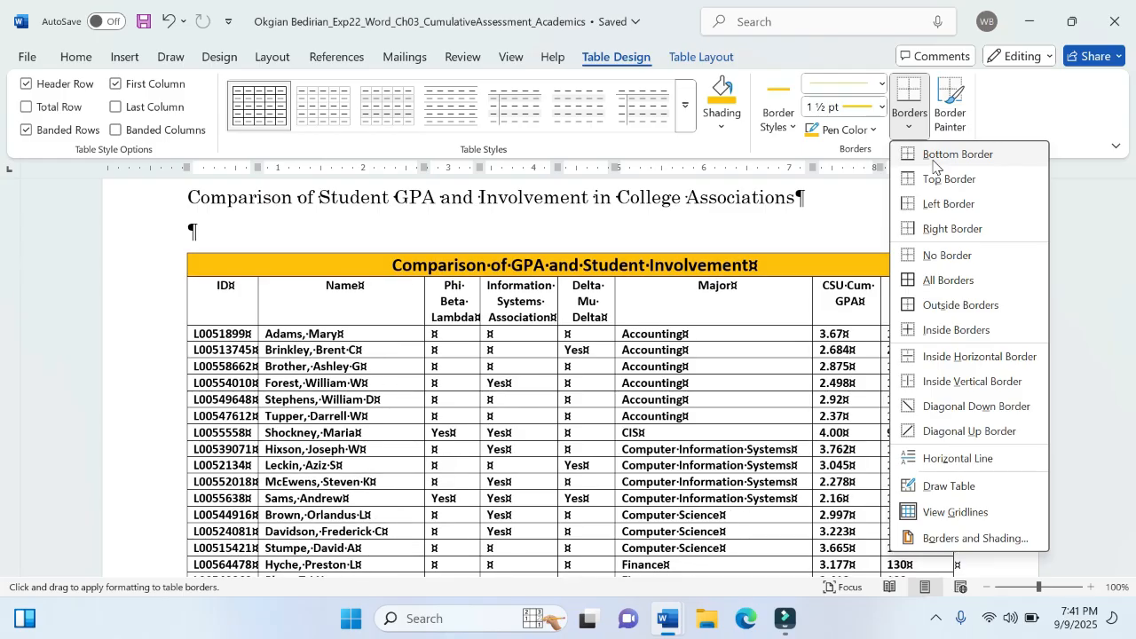
left_click(933, 281)
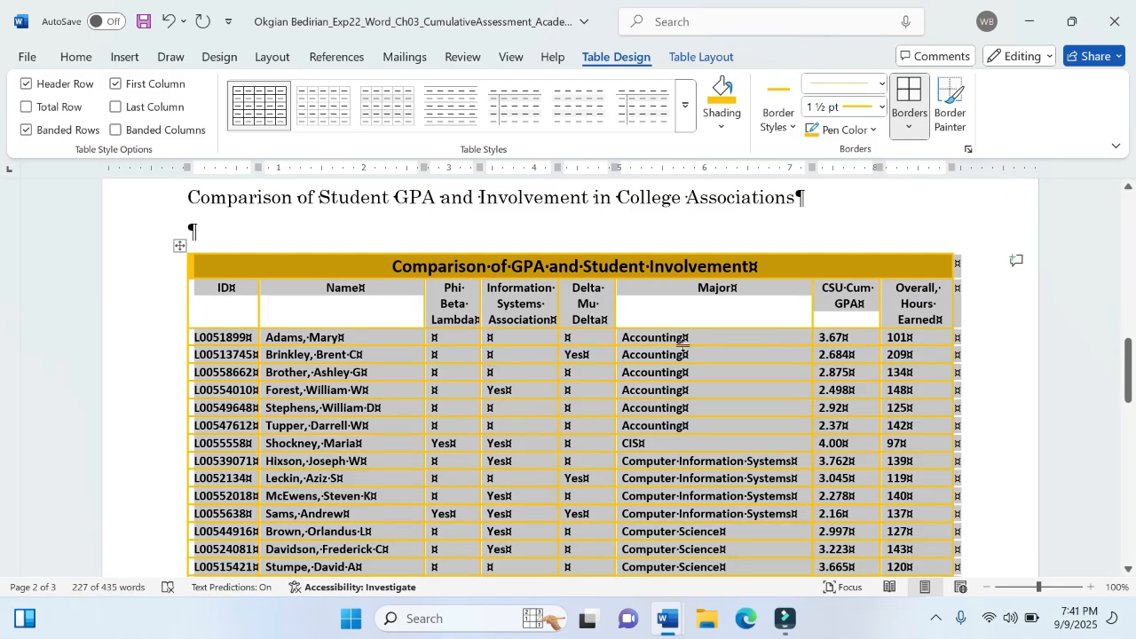
left_click(641, 407)
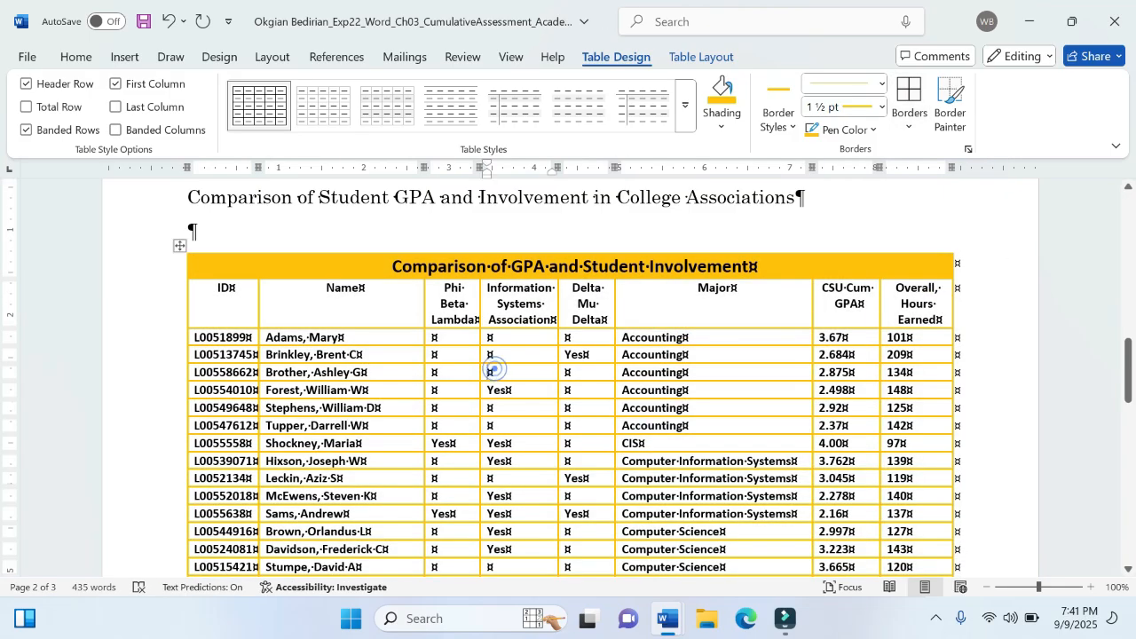
left_click(491, 372)
left_click(27, 55)
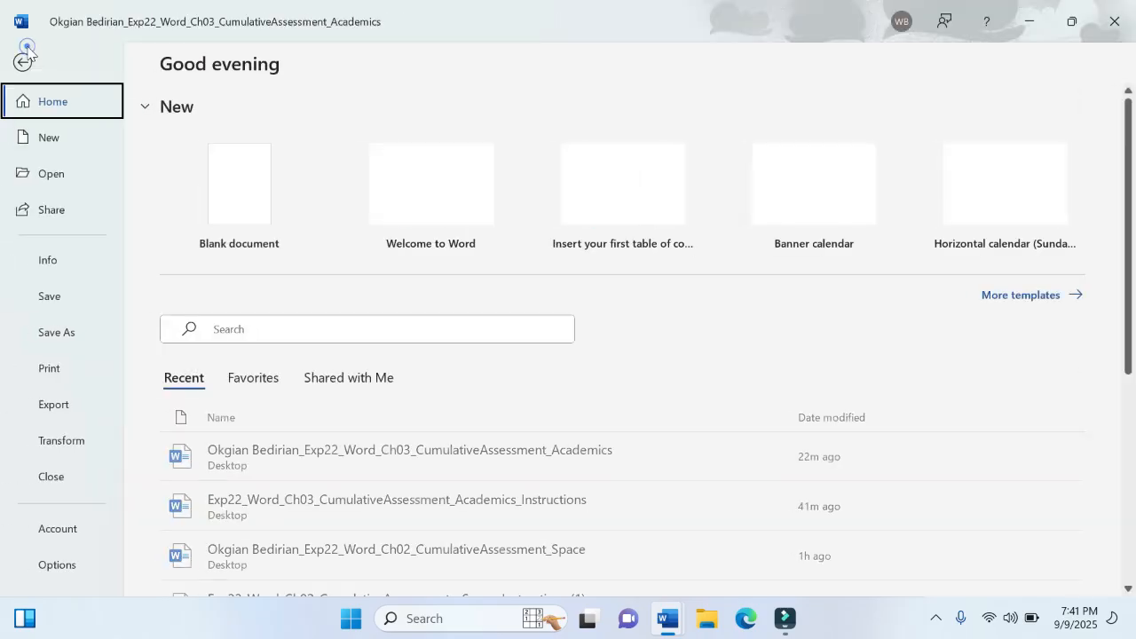
left_click(55, 305)
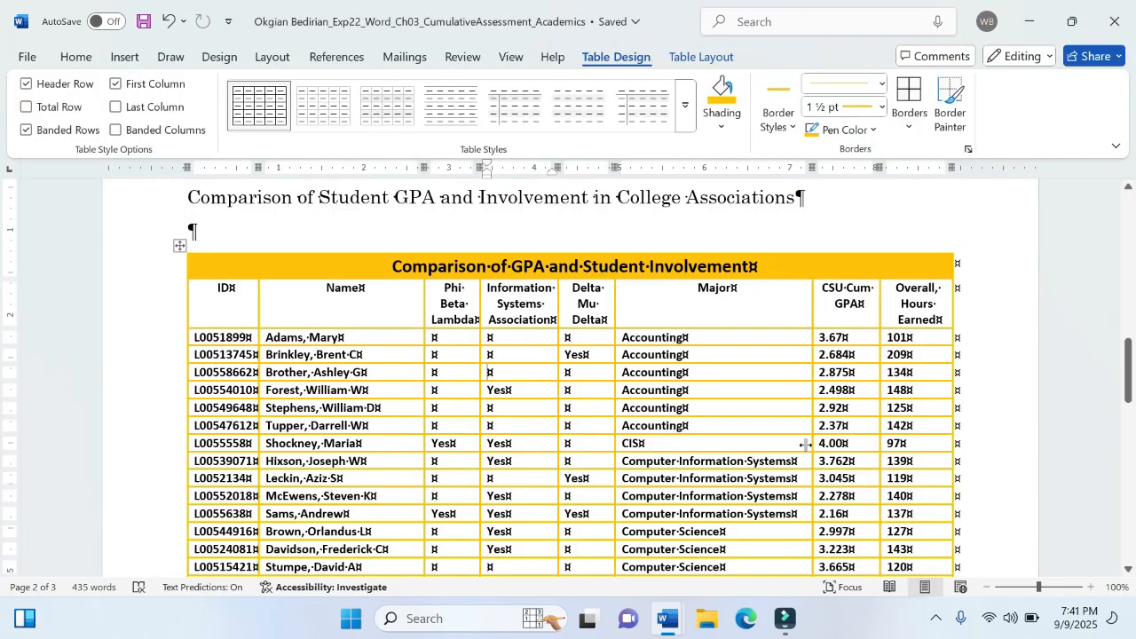
- Read step 9 in the instructions document and, back in the memorandum, insert a row below the student table's last row
left_click(590, 545)
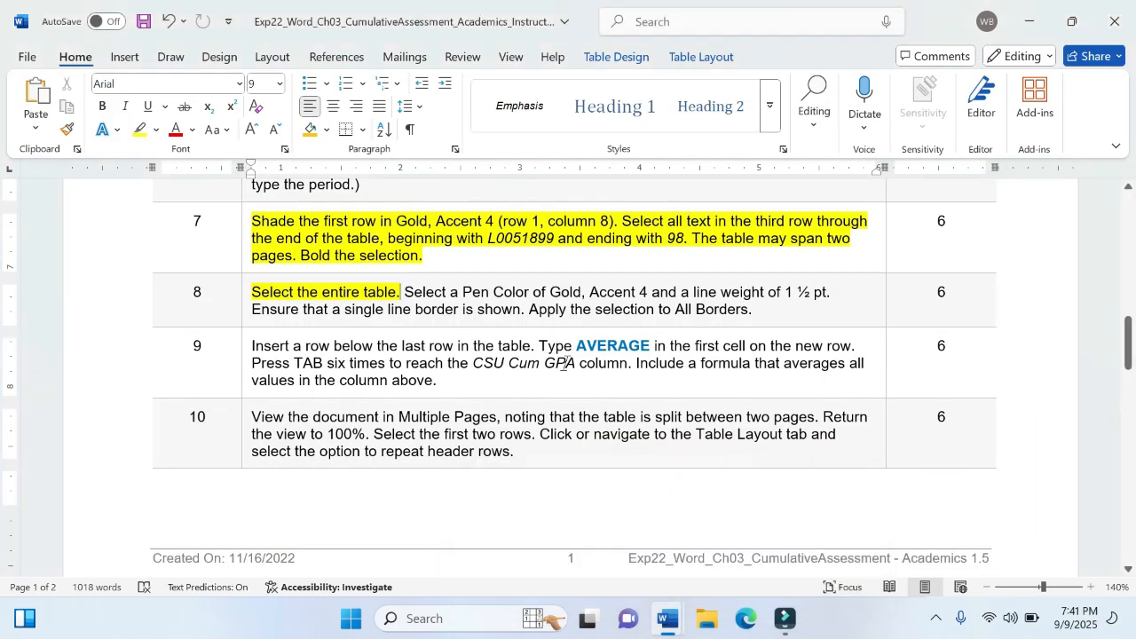
scroll(563, 364, "down", 2)
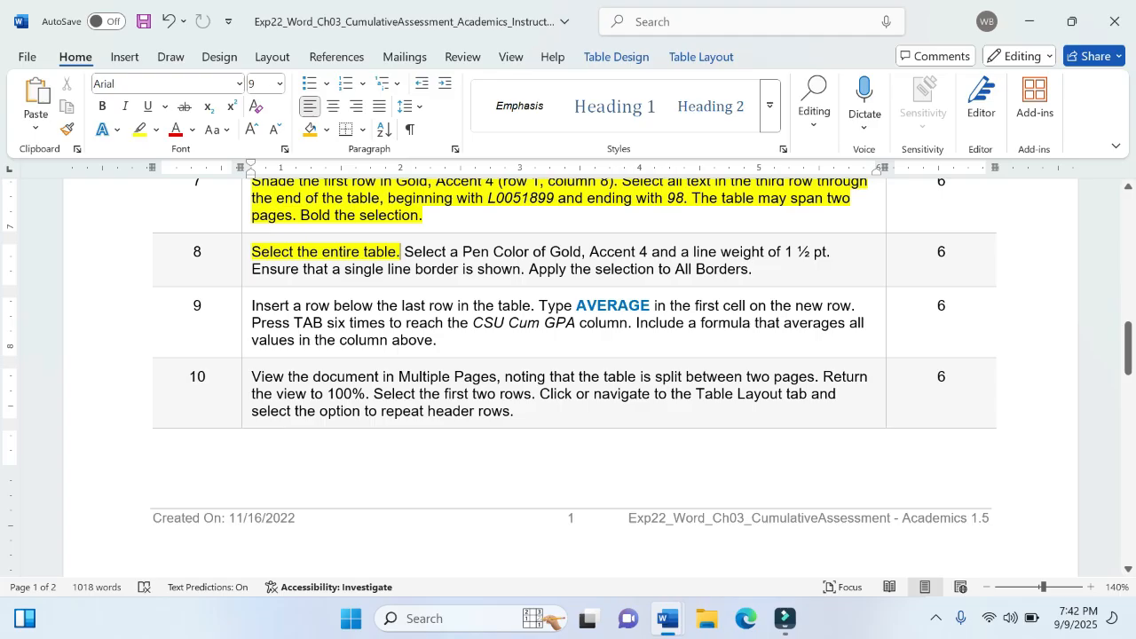
left_click(247, 309)
left_click(292, 306)
mouse_move(668, 619)
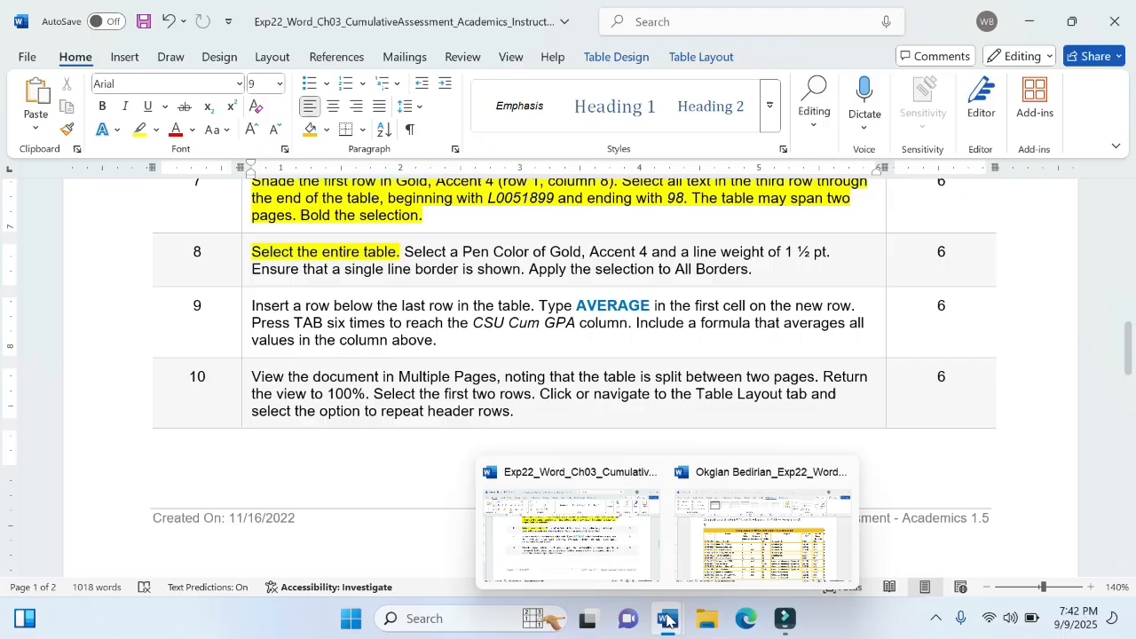
left_click(749, 561)
scroll(733, 462, "down", 10)
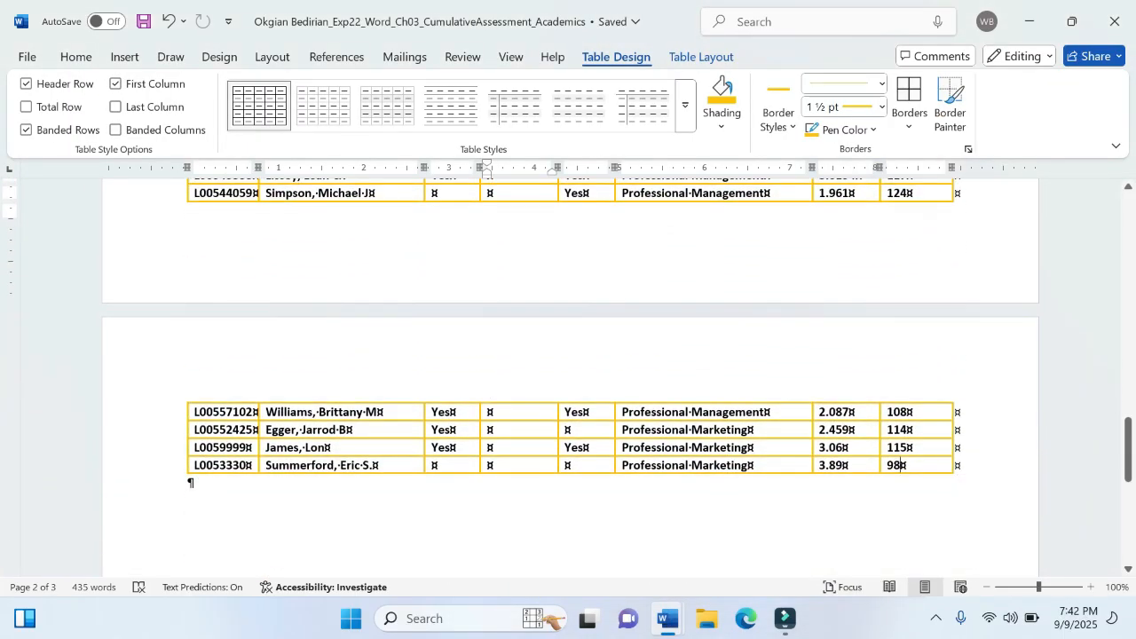
left_click(901, 465)
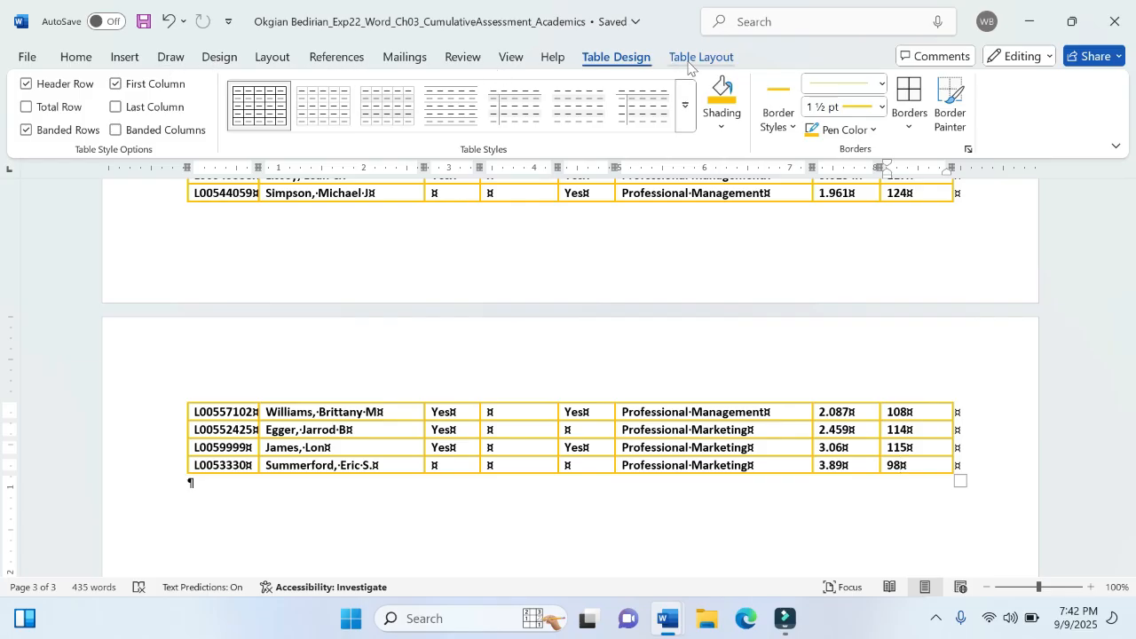
left_click(694, 57)
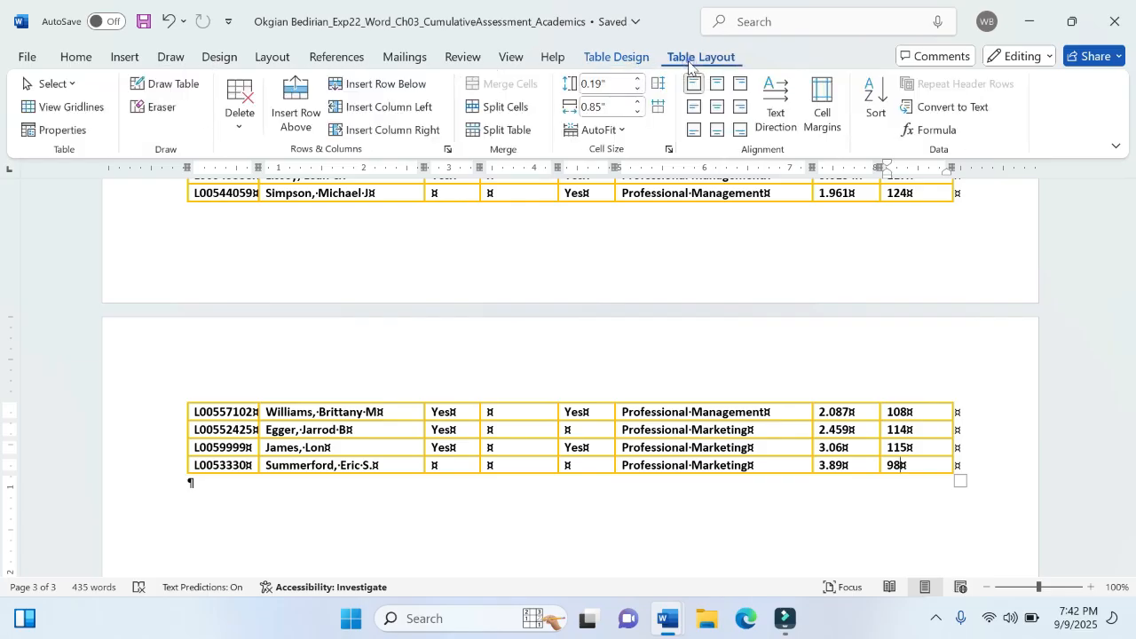
left_click(380, 85)
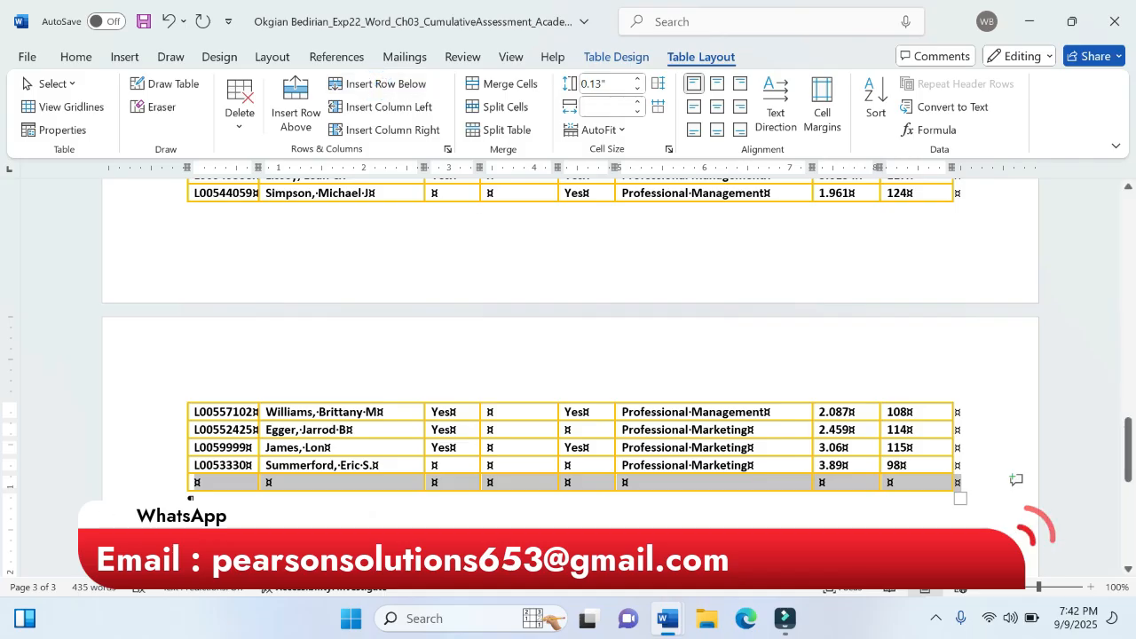
- Check step 9's wording in the instructions document and enter "Average" in the first cell of the memorandum's new row
mouse_move(667, 618)
left_click(550, 544)
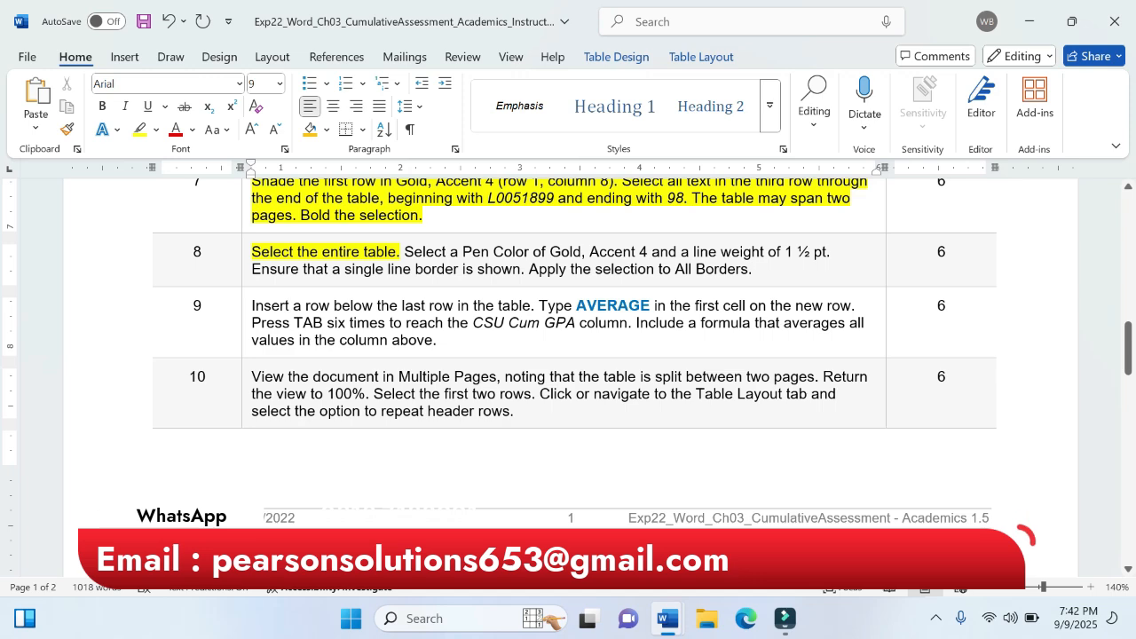
mouse_move(667, 619)
left_click(835, 515)
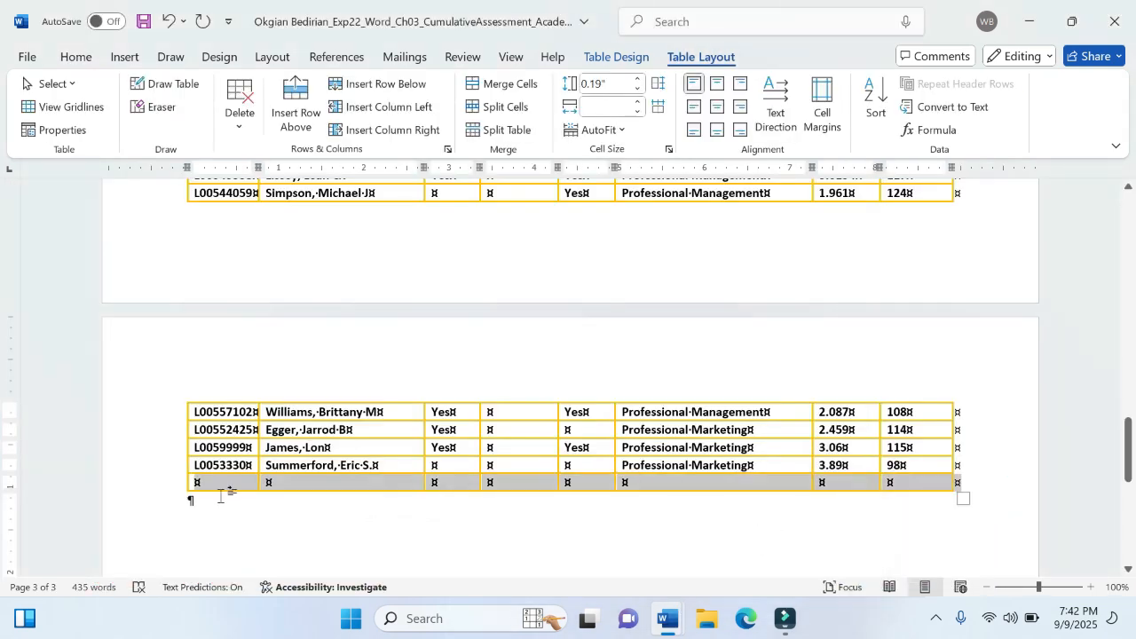
left_click(191, 500)
left_click(197, 482)
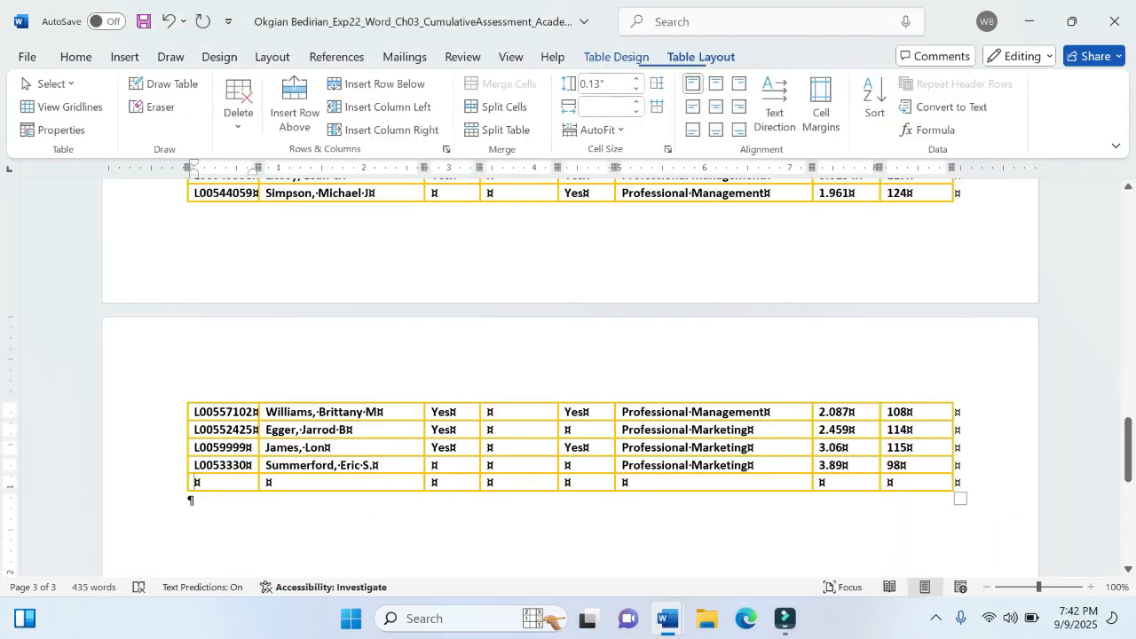
type("Average")
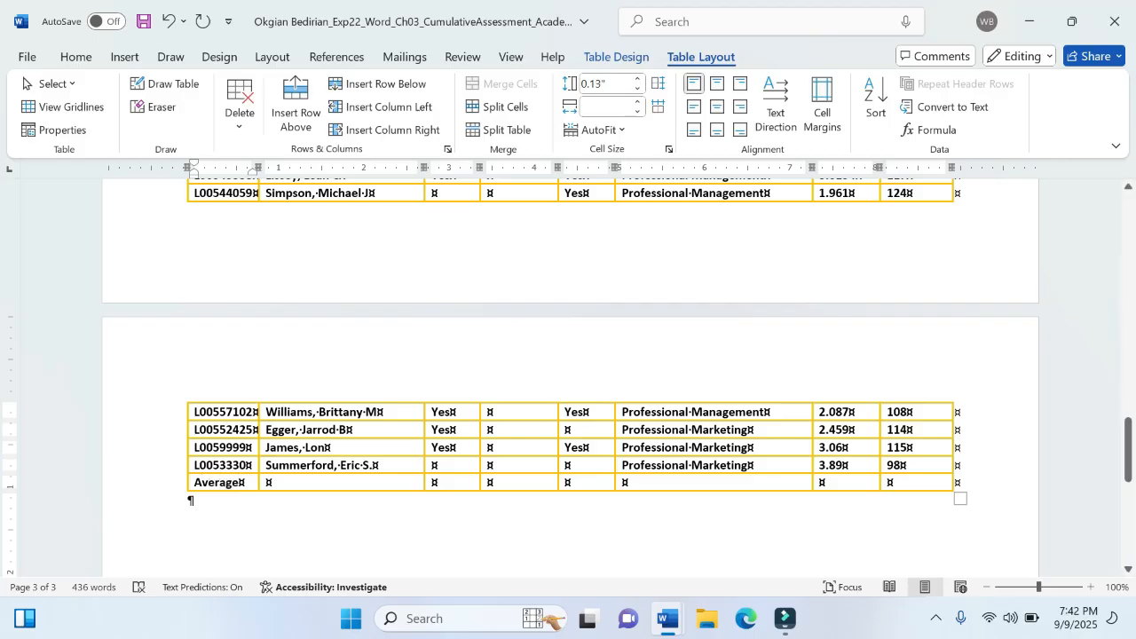
- Recheck step 9 in the instructions document and place the cursor in the Average row's CSU Cum GPA cell in the memorandum
mouse_move(661, 624)
left_click(625, 538)
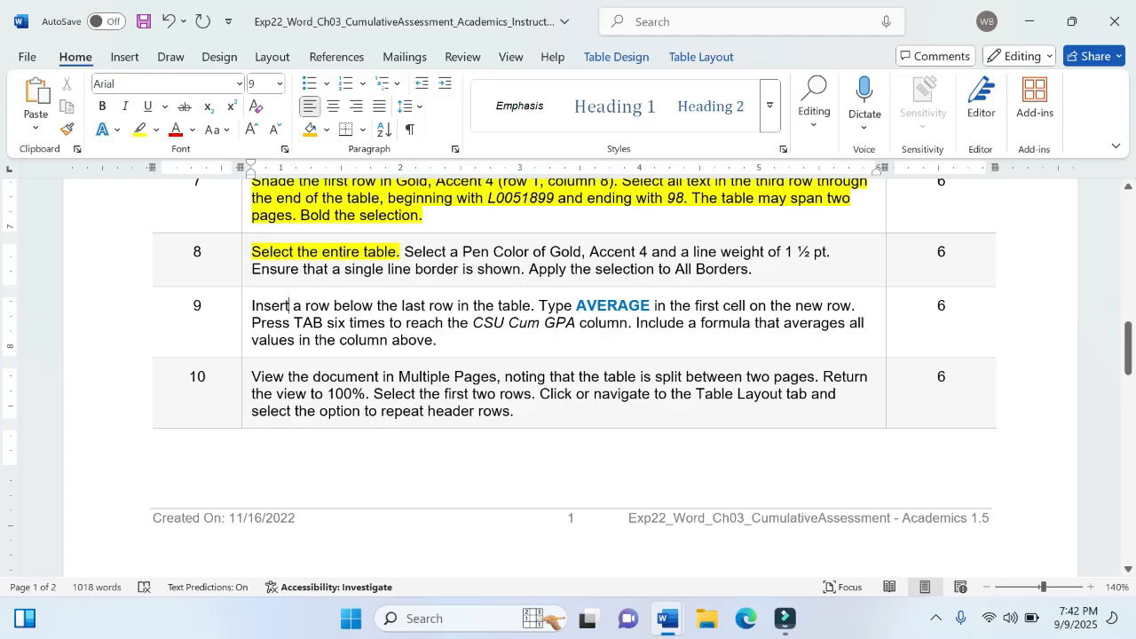
mouse_move(670, 604)
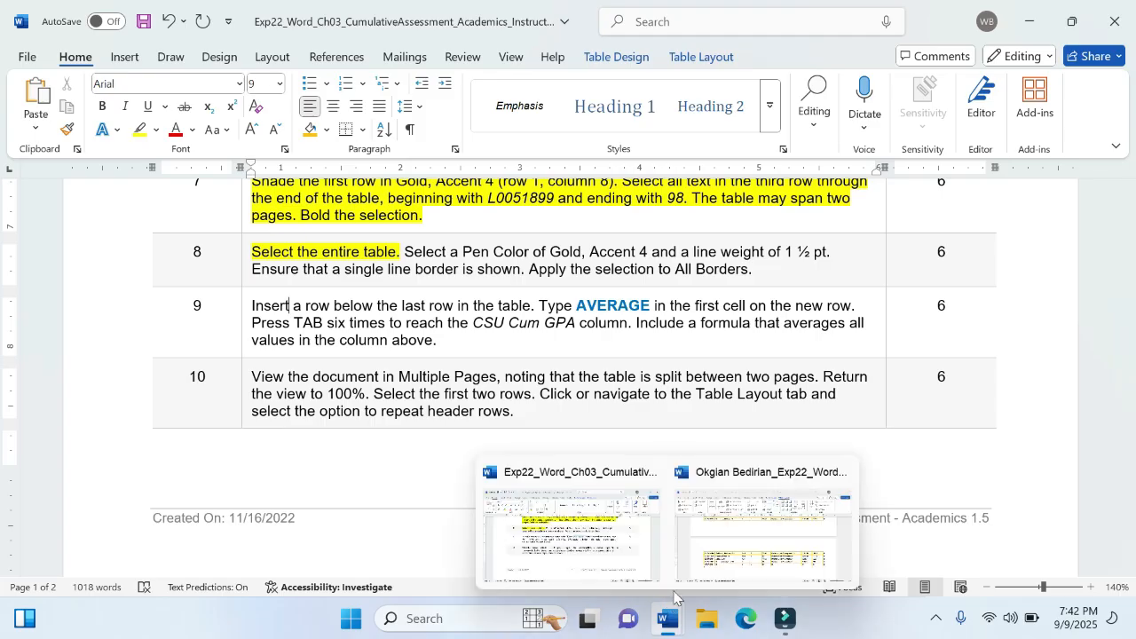
left_click(781, 538)
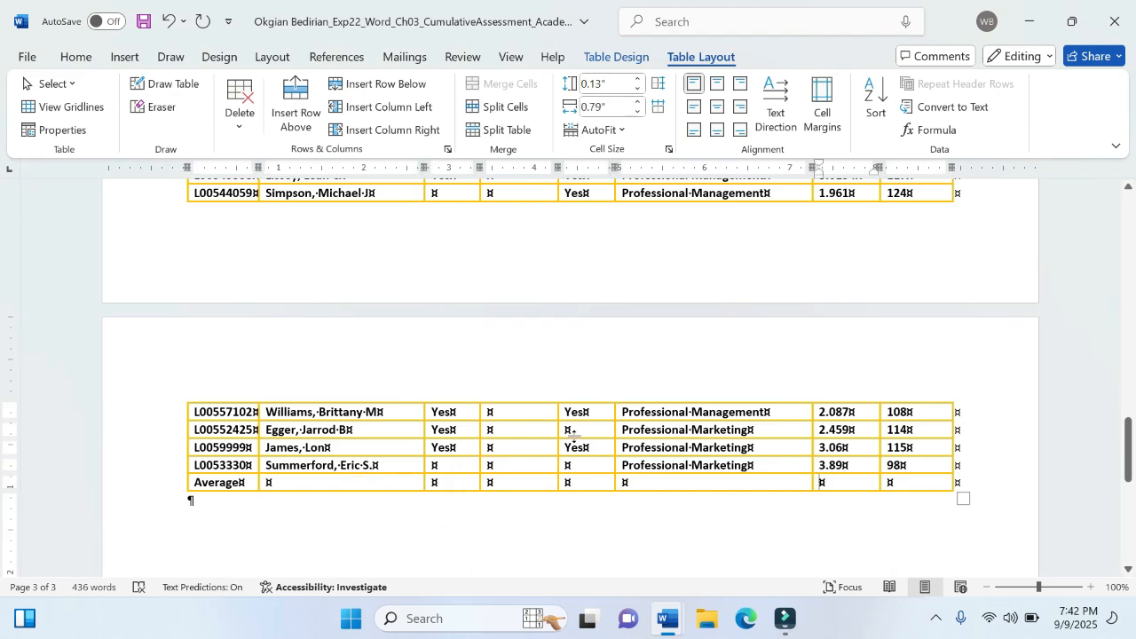
- Check the CSU Cum GPA column from its header down to the Average row and switch to step 9 in the instructions document
scroll(574, 436, "up", 1)
scroll(838, 404, "up", 10)
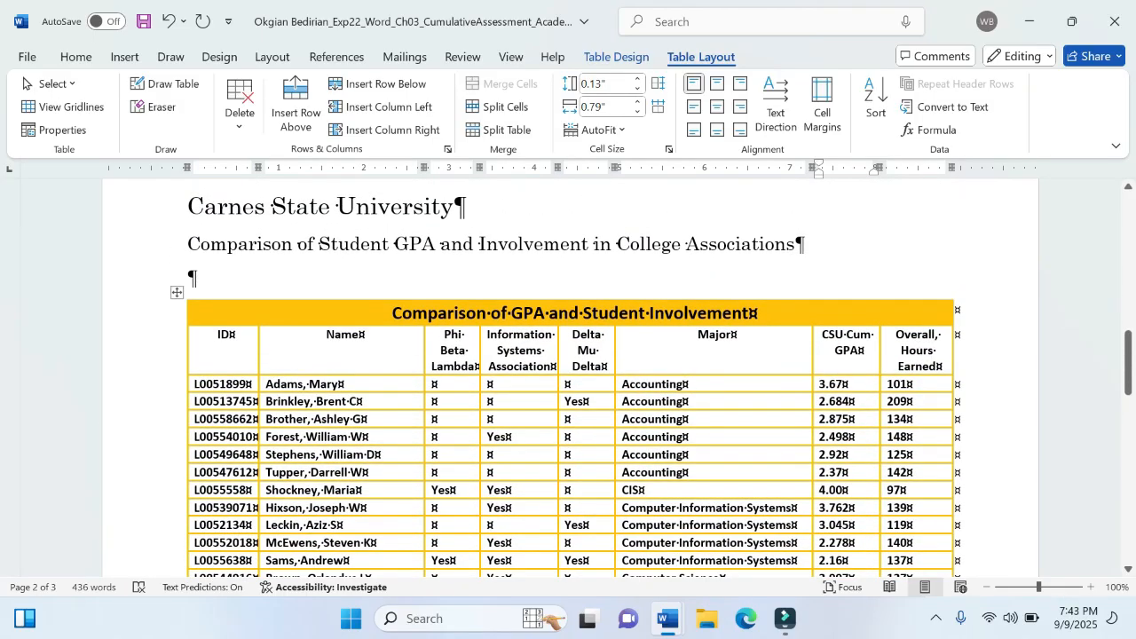
scroll(571, 377, "down", 6)
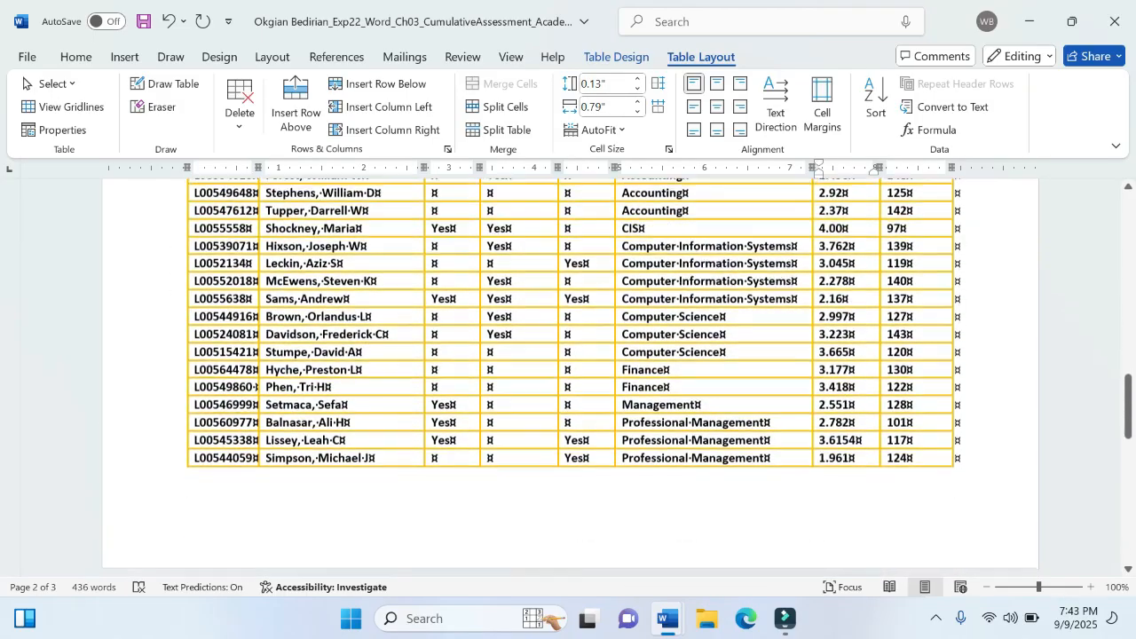
scroll(571, 377, "down", 5)
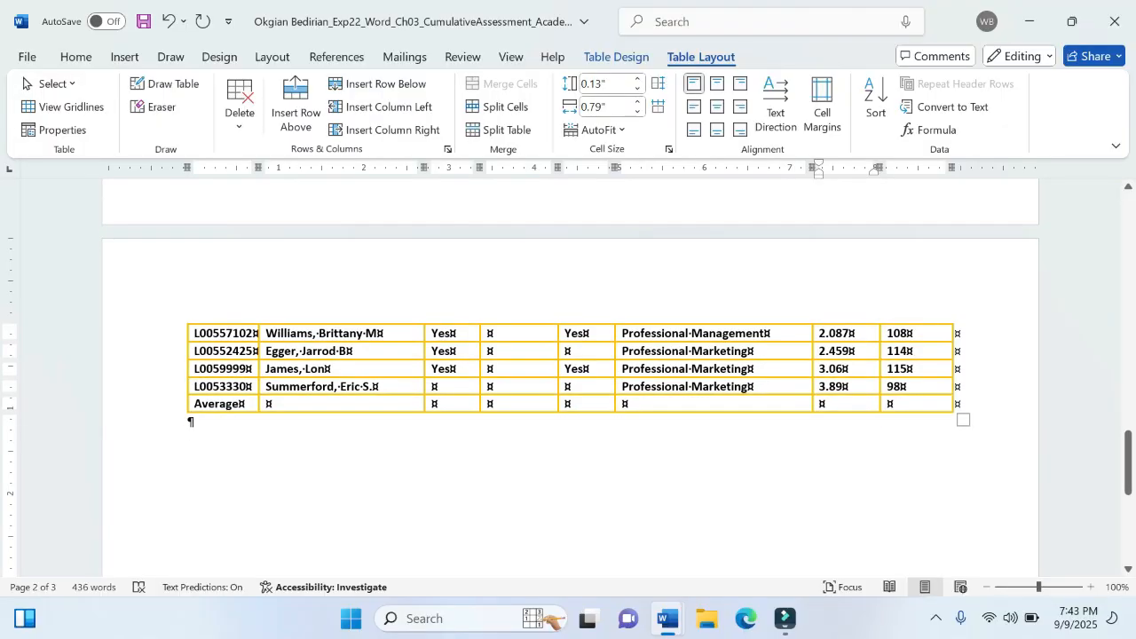
mouse_move(671, 618)
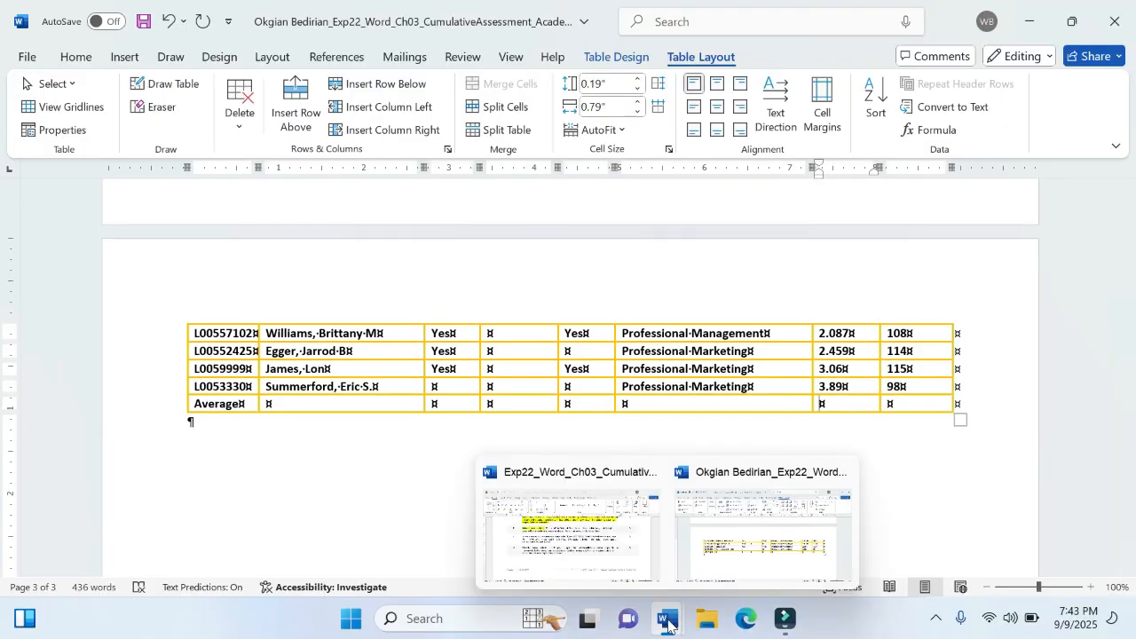
left_click(618, 548)
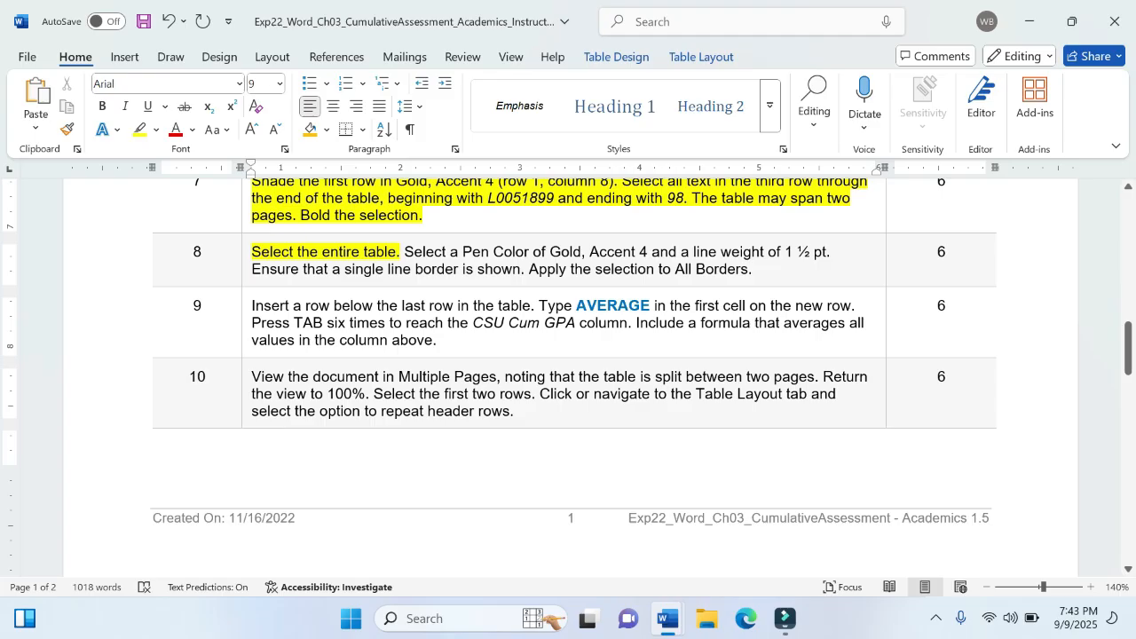
- Switch from the instructions document to the student table in the memorandum
mouse_move(674, 621)
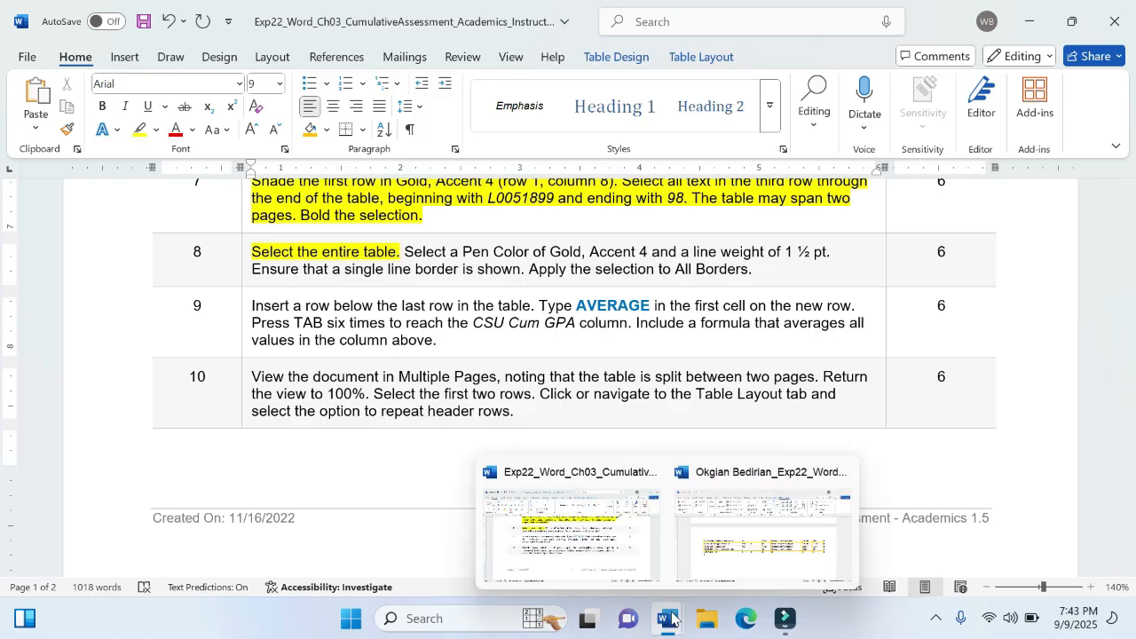
left_click(753, 550)
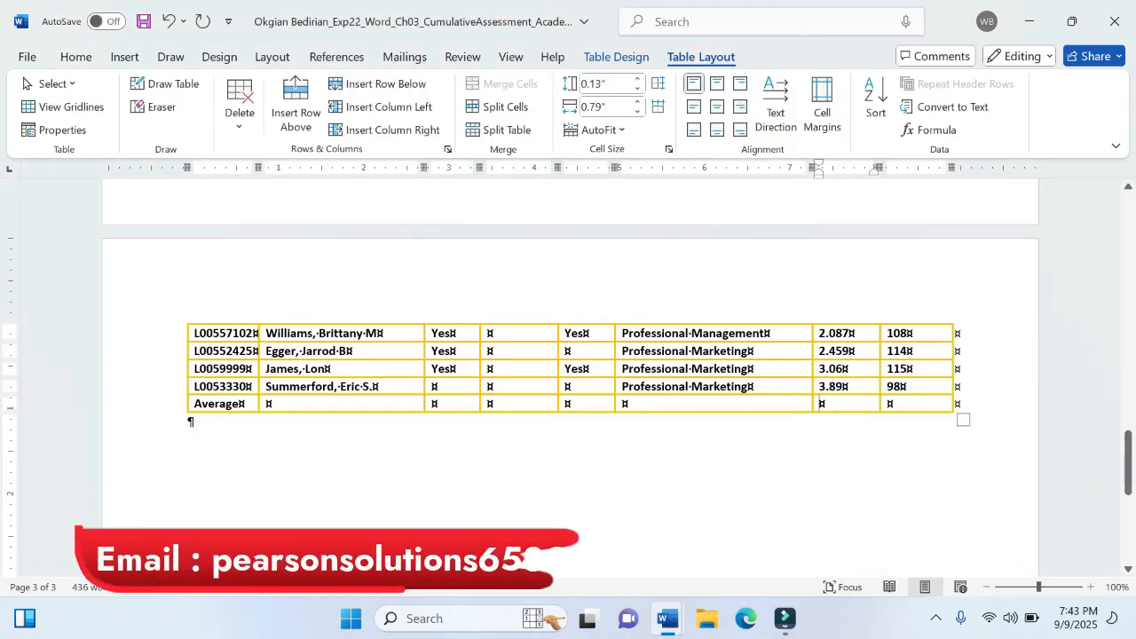
- Try the formula =AVERGAE(ABOVE) in the Average row's CSU Cum GPA cell and undo it
left_click(934, 131)
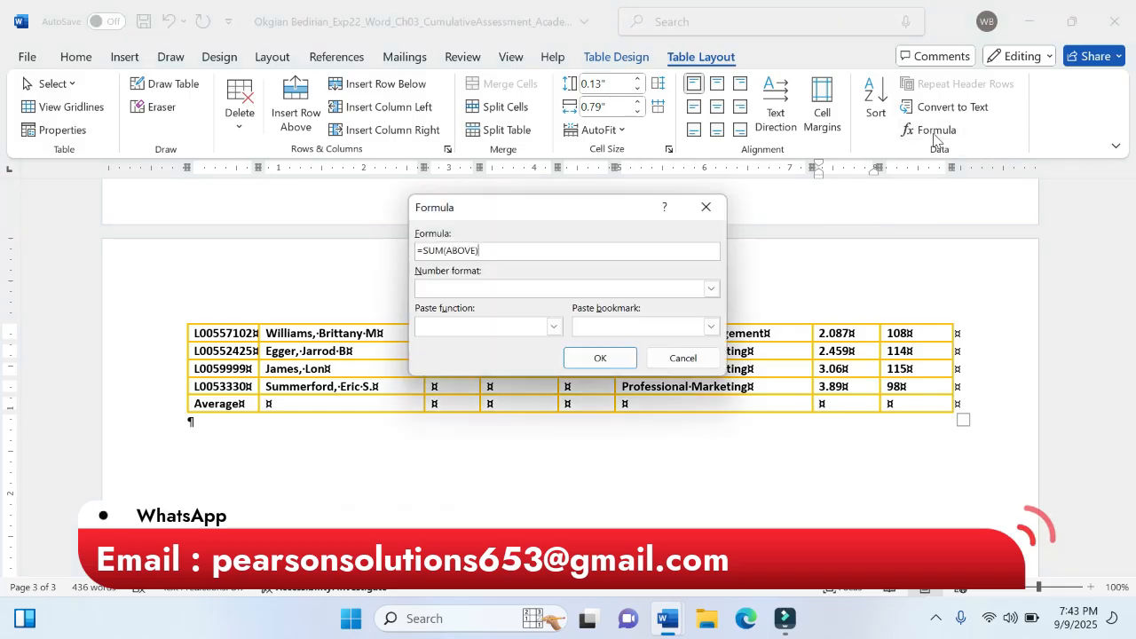
left_click(444, 251)
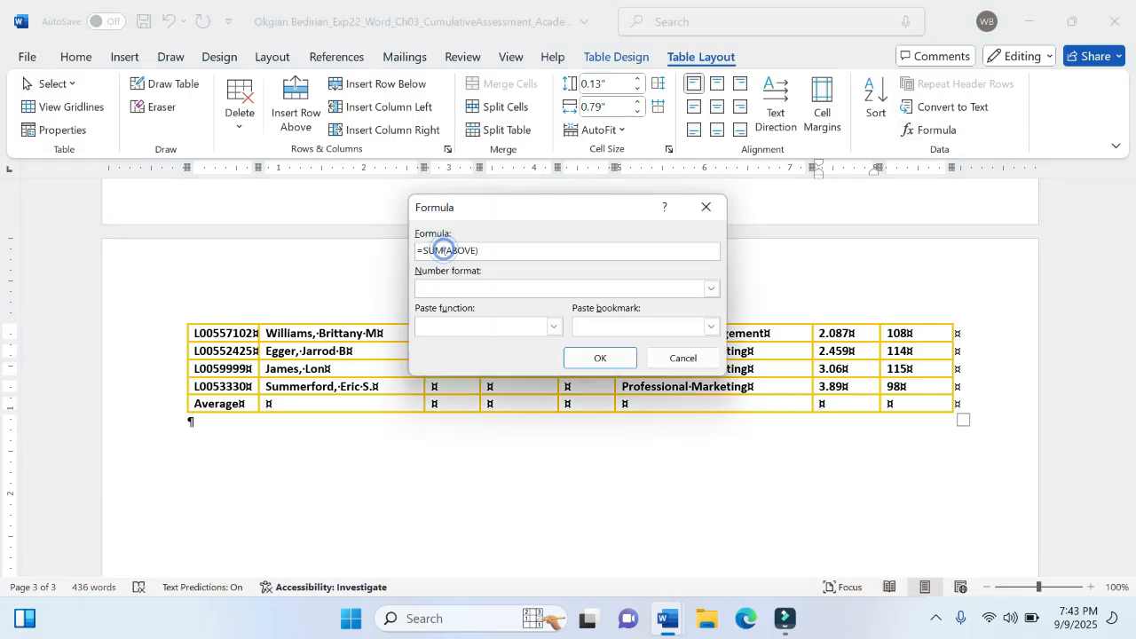
key("BackSpace")
key("BackSpace")
key("BackSpace")
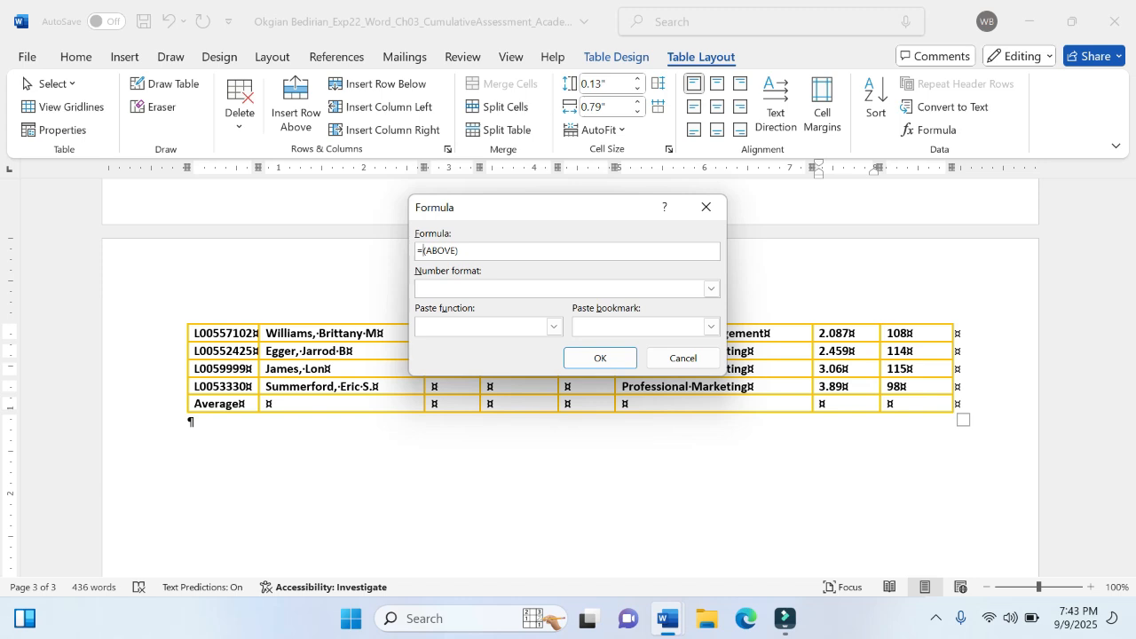
type("AVERGAE")
left_click(598, 358)
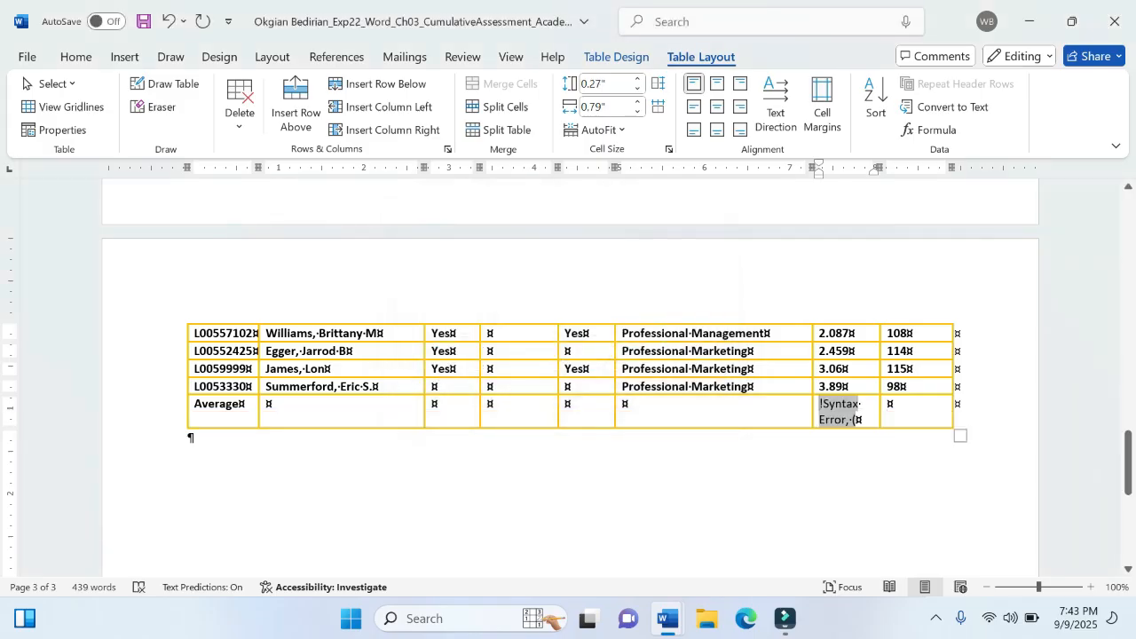
key("ctrl+z")
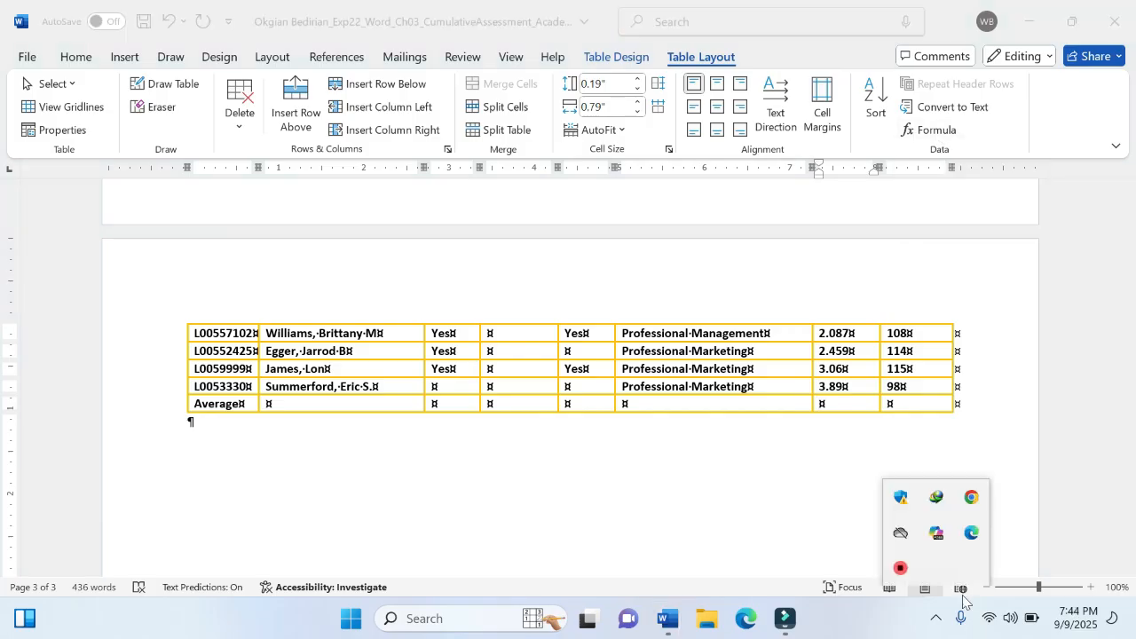
left_click(856, 492)
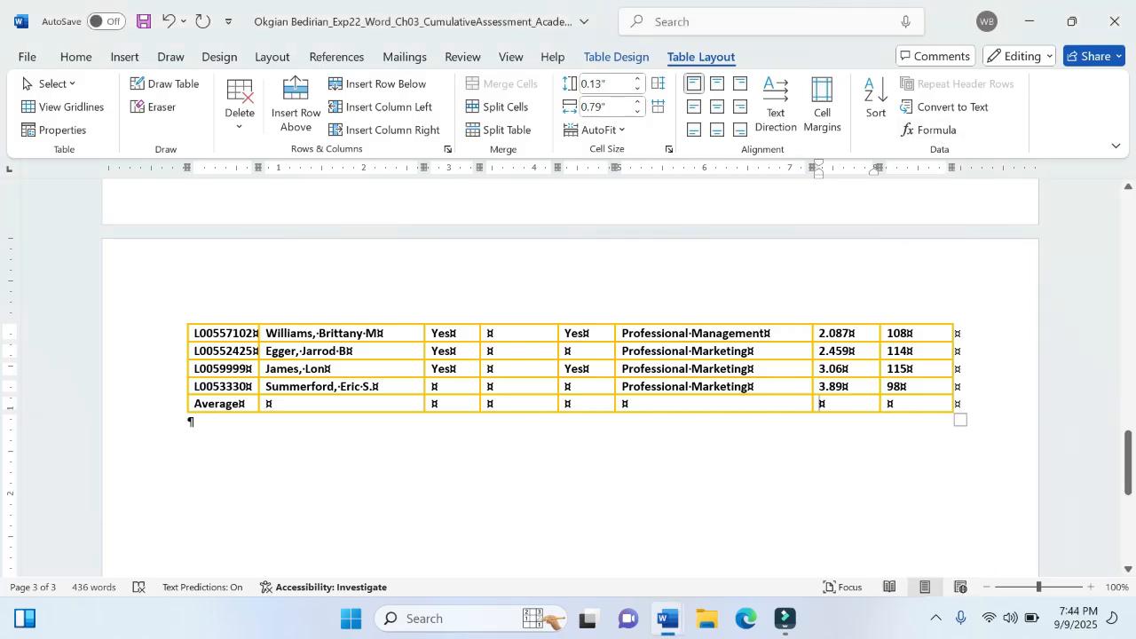
- Insert the formula =average(ABOVE) in the Average row's CSU Cum GPA cell
left_click(924, 130)
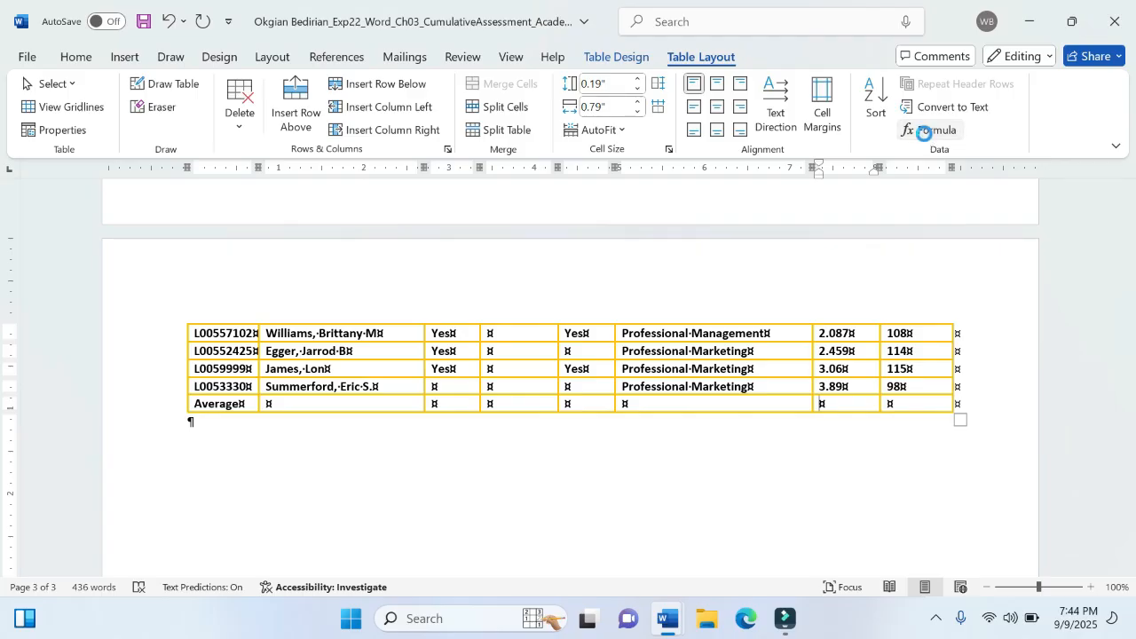
left_click(441, 249)
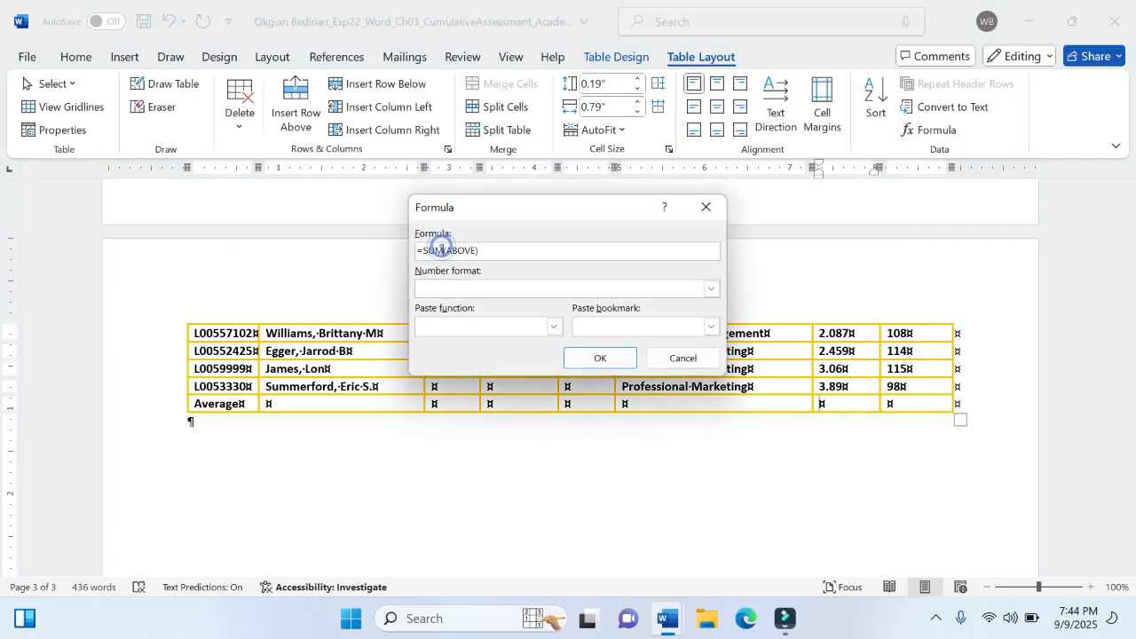
key("BackSpace")
key("BackSpace")
key("BackSpace")
type("average")
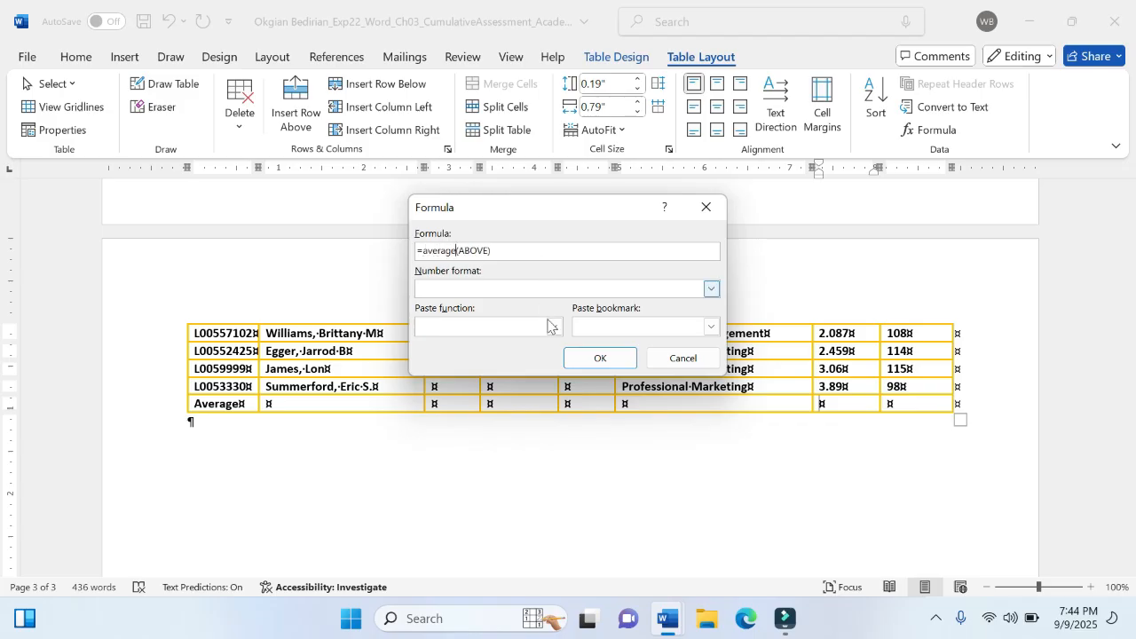
left_click(594, 359)
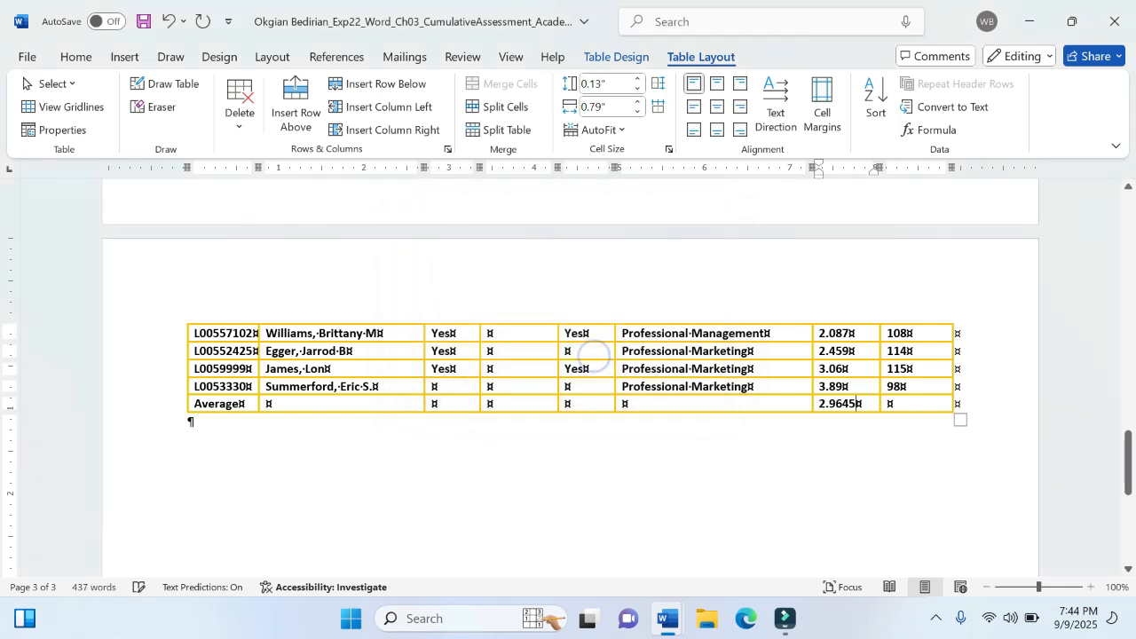
- Check the Average row against the table rows above it and switch to the instructions document
scroll(595, 364, "up", 1)
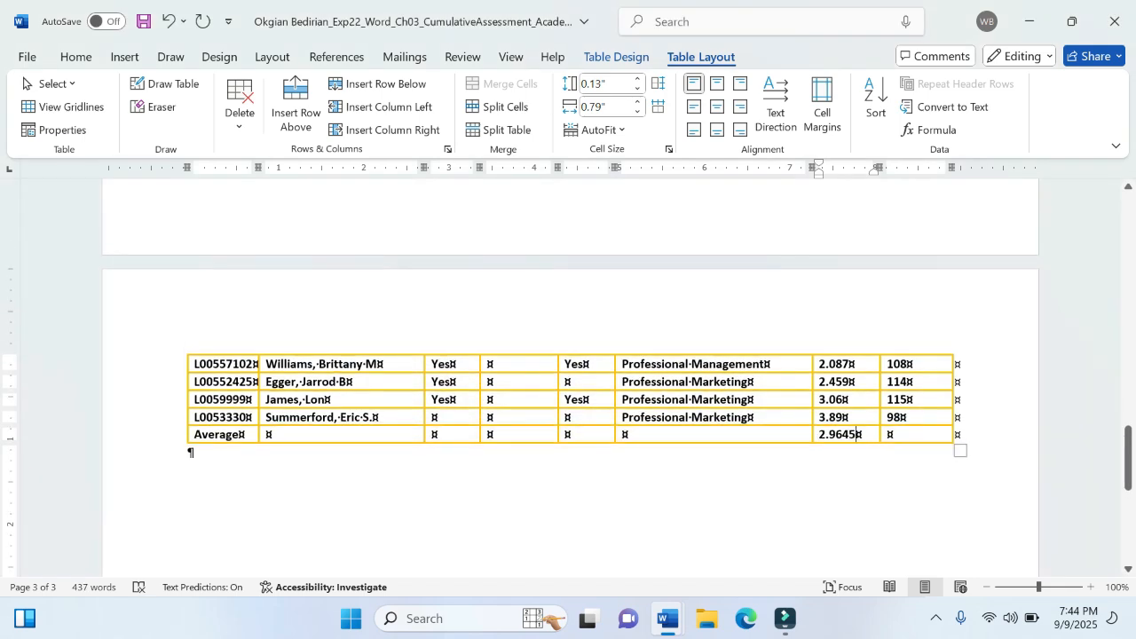
scroll(568, 364, "up", 3)
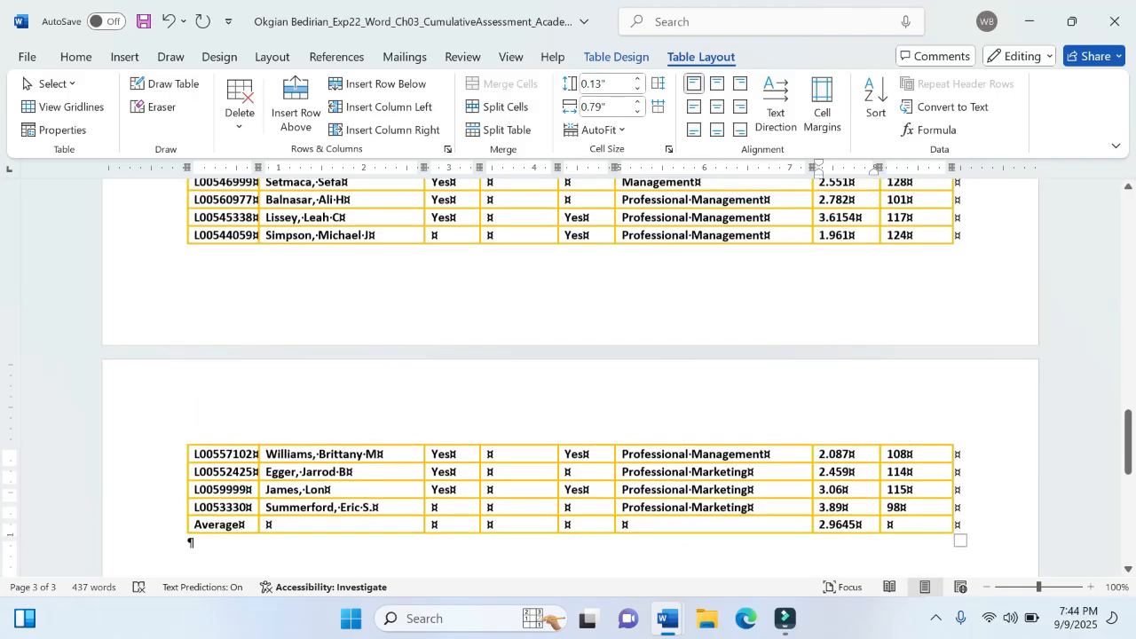
scroll(569, 364, "down", 5)
mouse_move(668, 621)
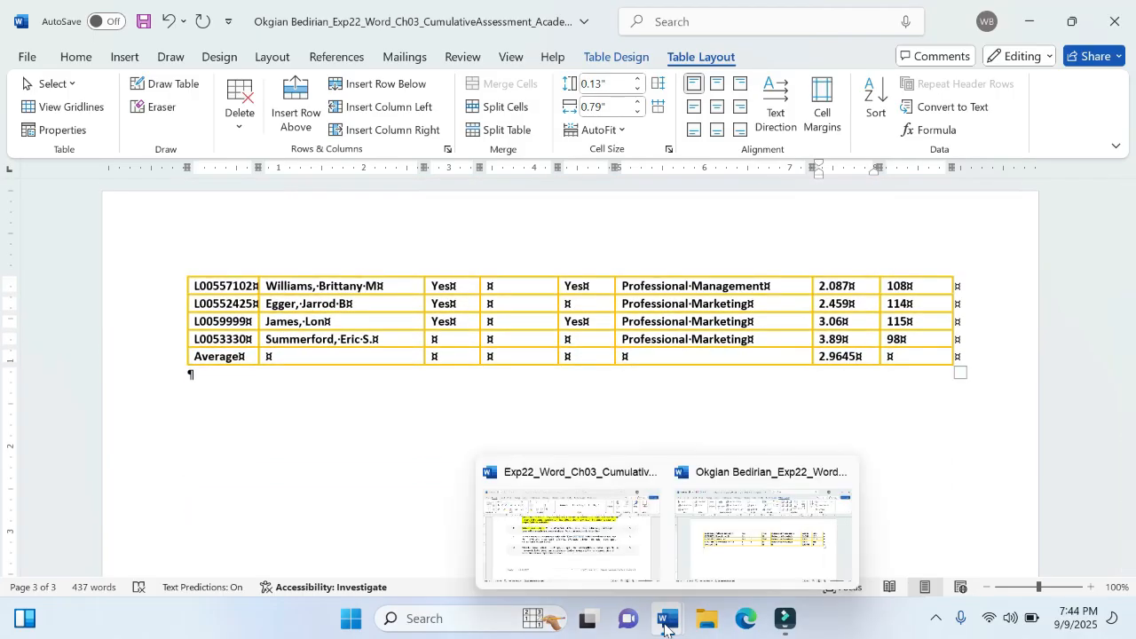
left_click(611, 552)
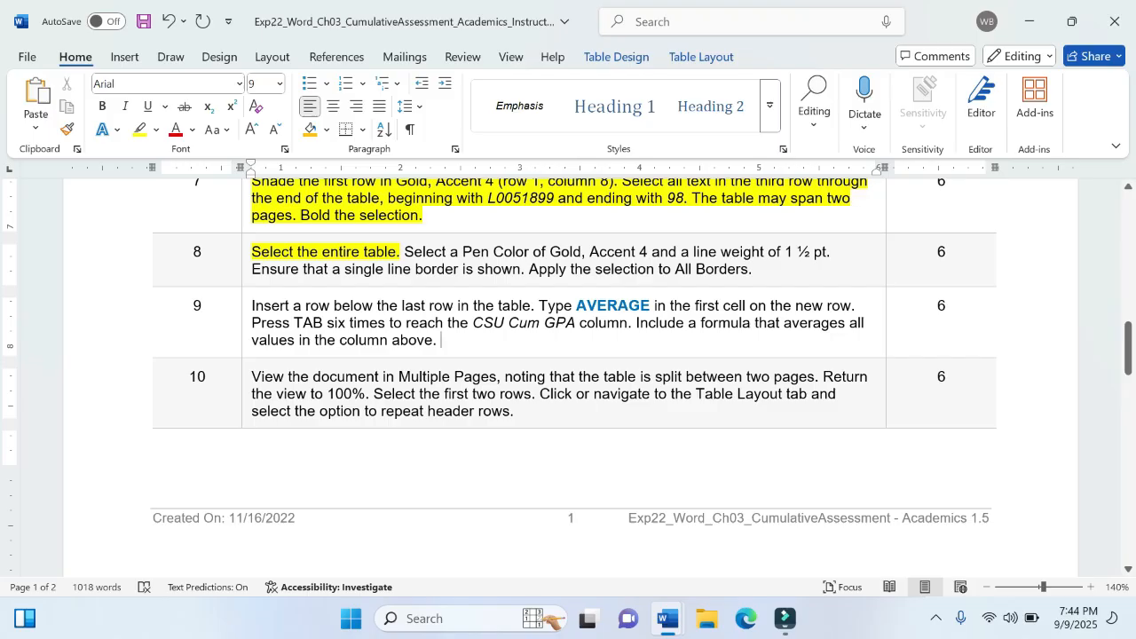
- Highlight the instructions text in yellow from the document title through the end of step 9
left_click(441, 340)
left_click_drag(441, 340, 275, 253)
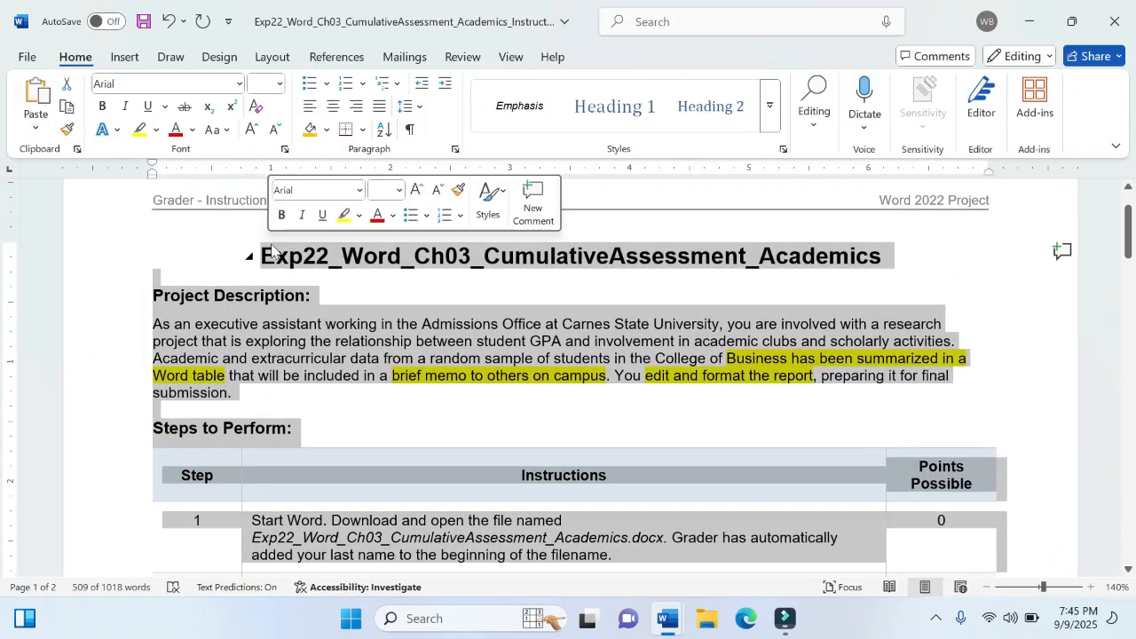
left_click(345, 222)
scroll(436, 329, "down", 4)
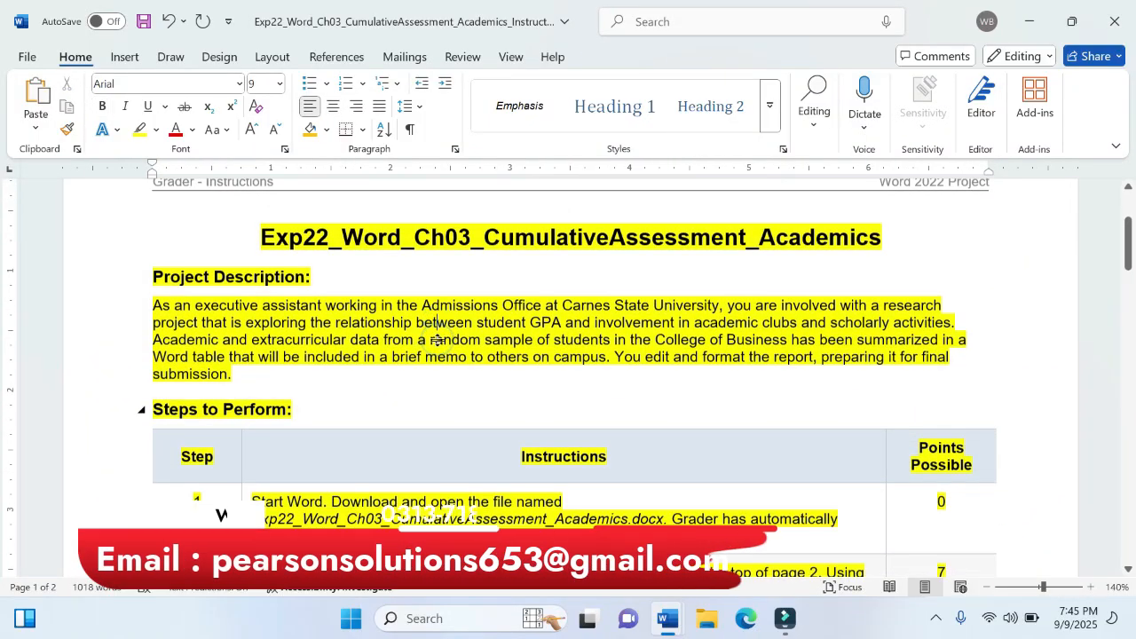
scroll(575, 373, "down", 6)
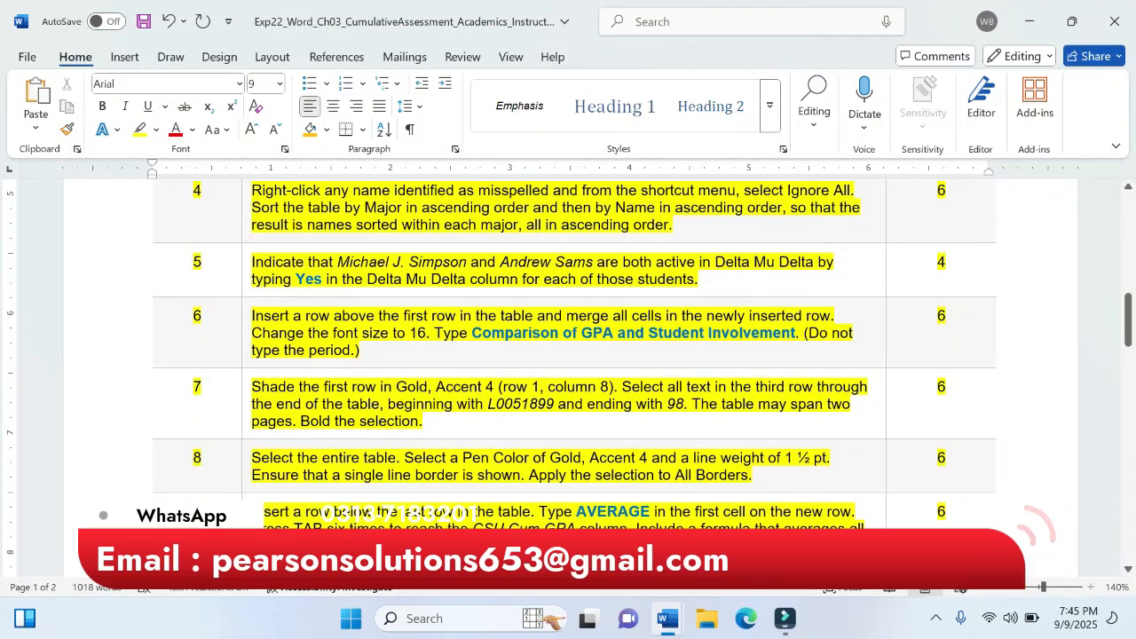